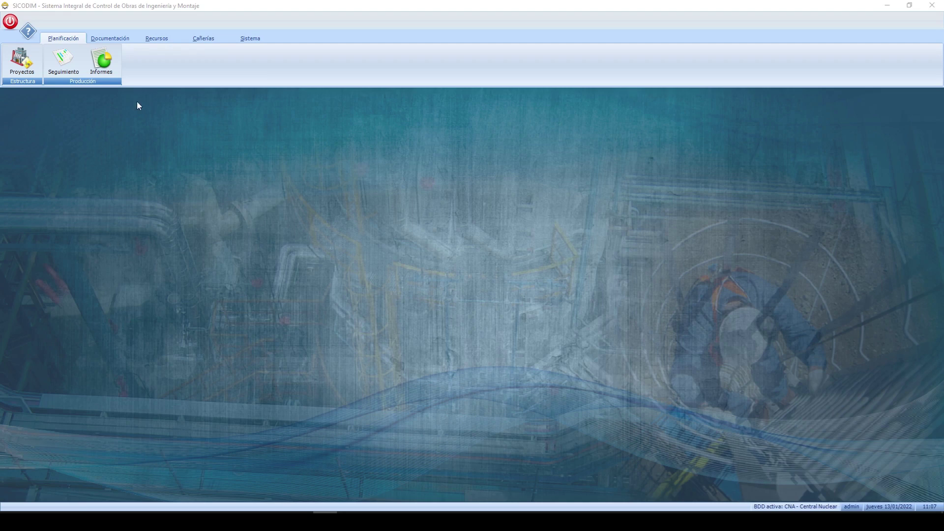
pyautogui.click(106, 39)
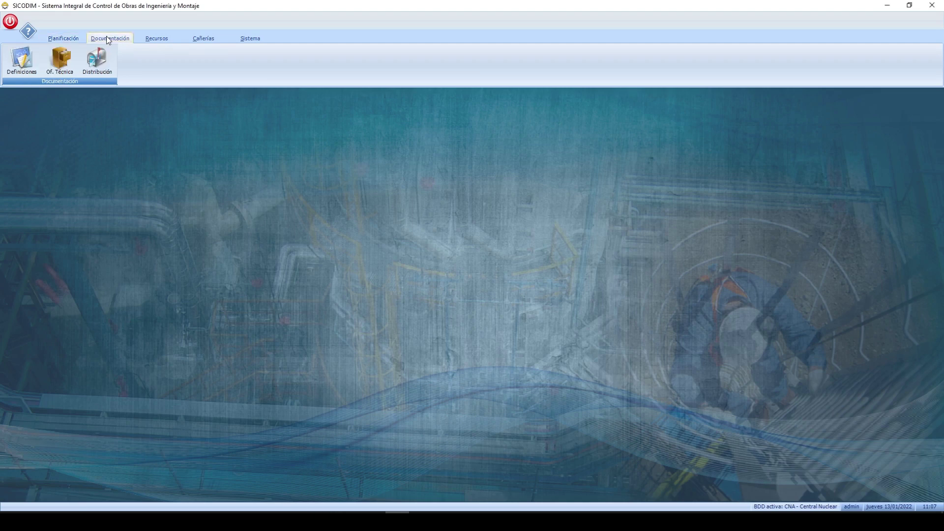
pyautogui.click(158, 40)
pyautogui.click(198, 43)
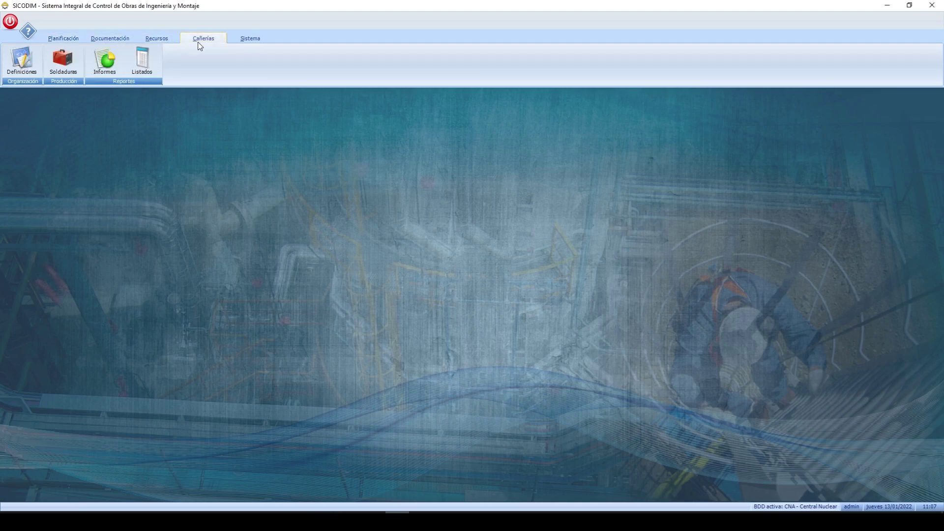
pyautogui.click(45, 41)
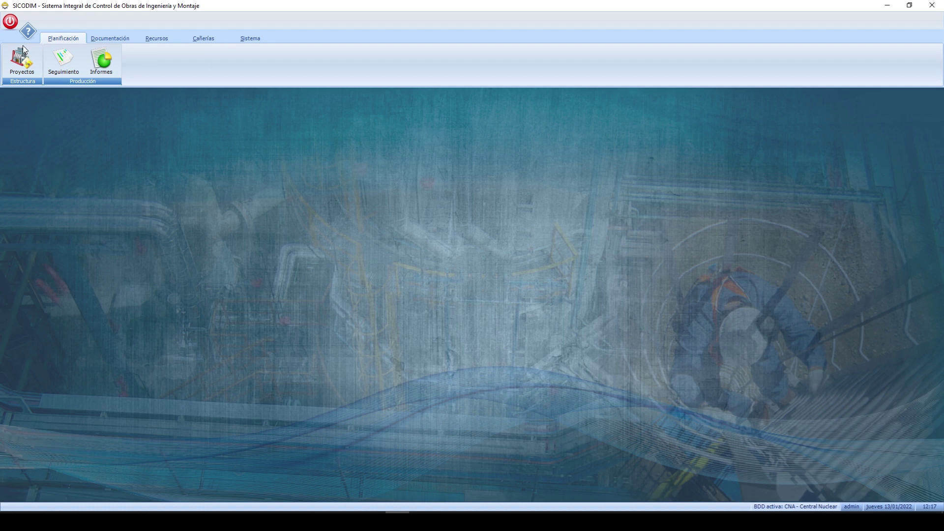
pyautogui.click(22, 58)
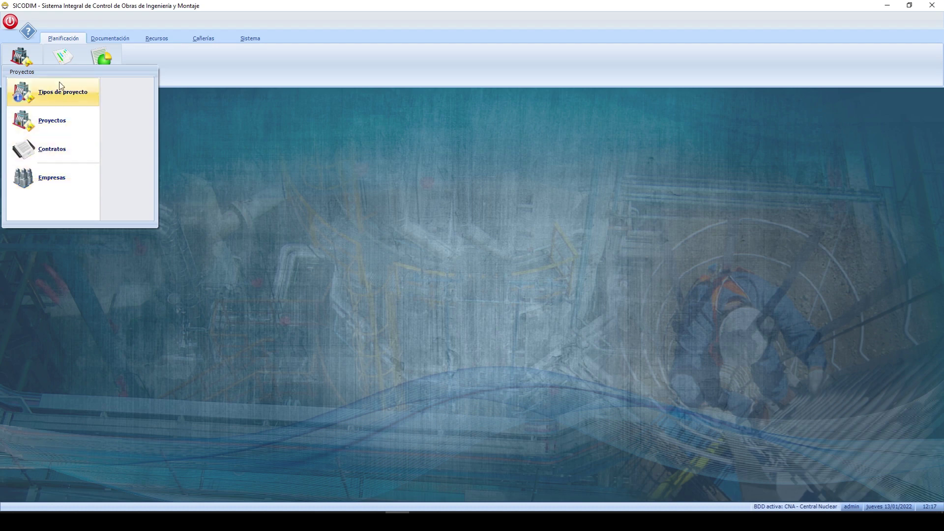
# Open the certifications tracking window and list the certifications of contract 0200.
pyautogui.click(63, 56)
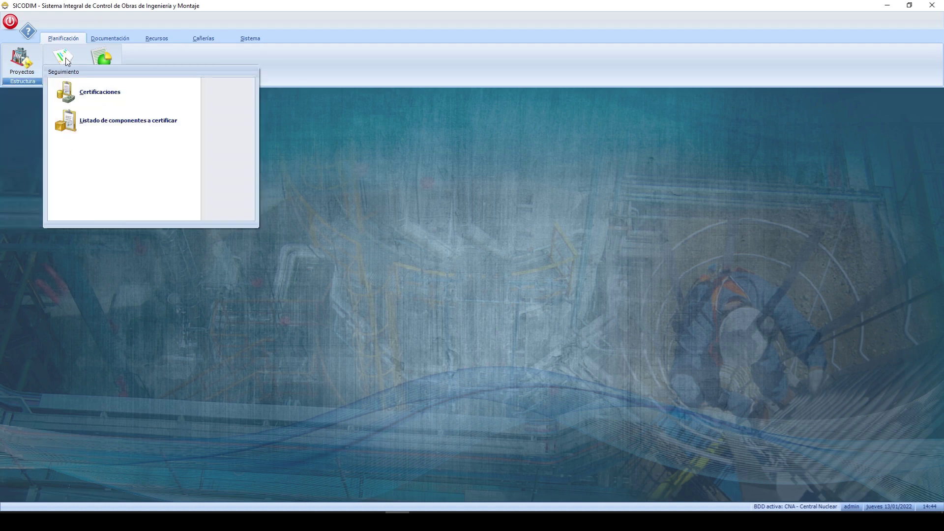
pyautogui.click(100, 97)
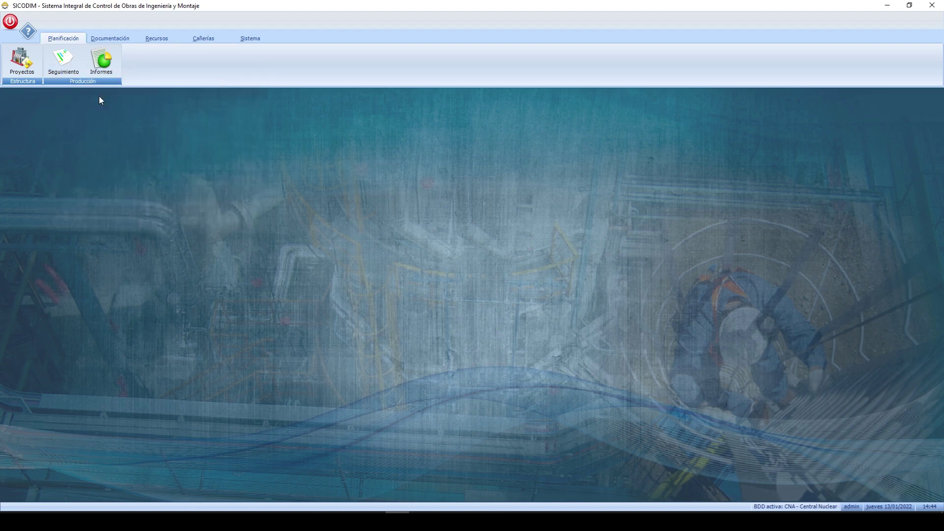
pyautogui.click(334, 54)
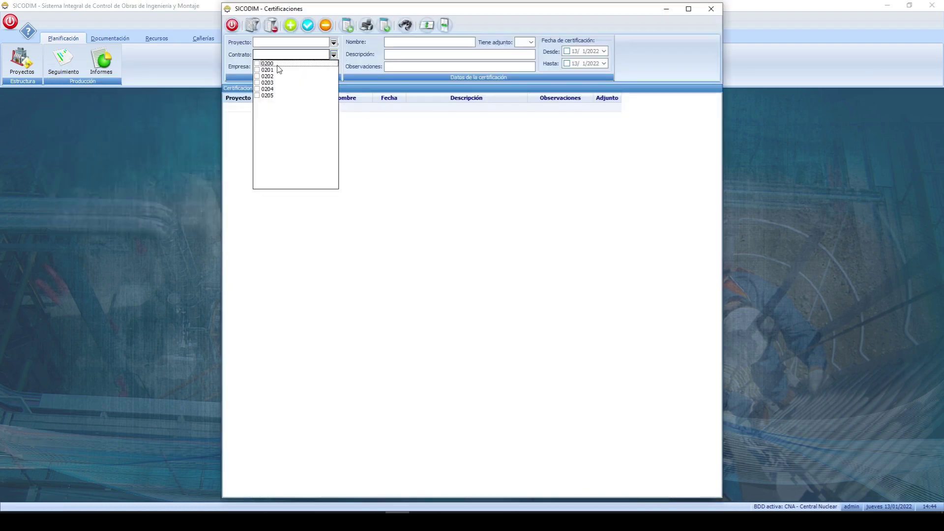
pyautogui.click(258, 63)
pyautogui.click(252, 25)
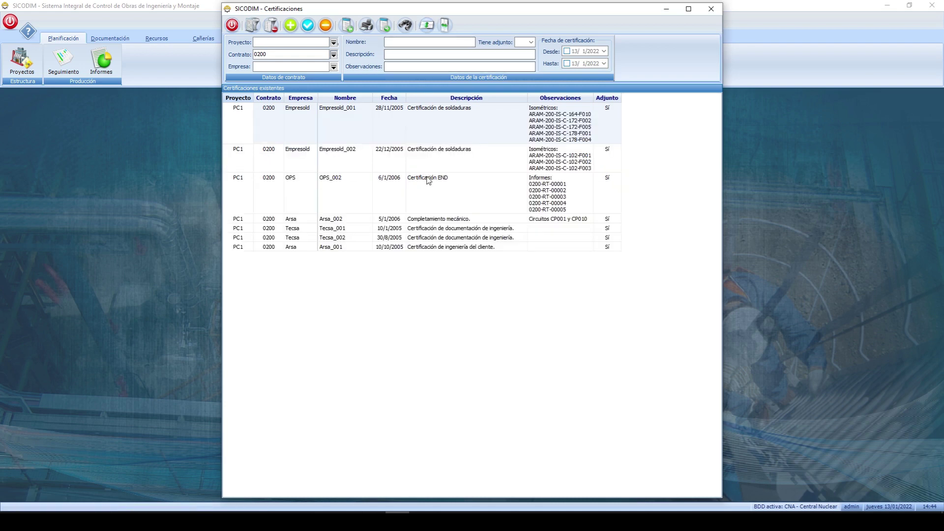
# Look over the contract's certifications, view the attachment of Empresold_001, and close the PDF.
pyautogui.click(350, 166)
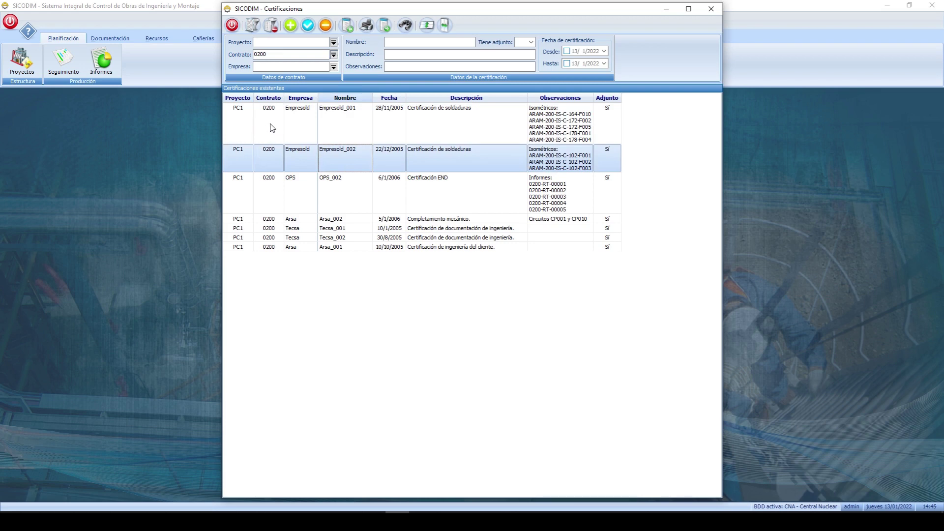
pyautogui.moveTo(339, 127); pyautogui.dragTo(348, 258)
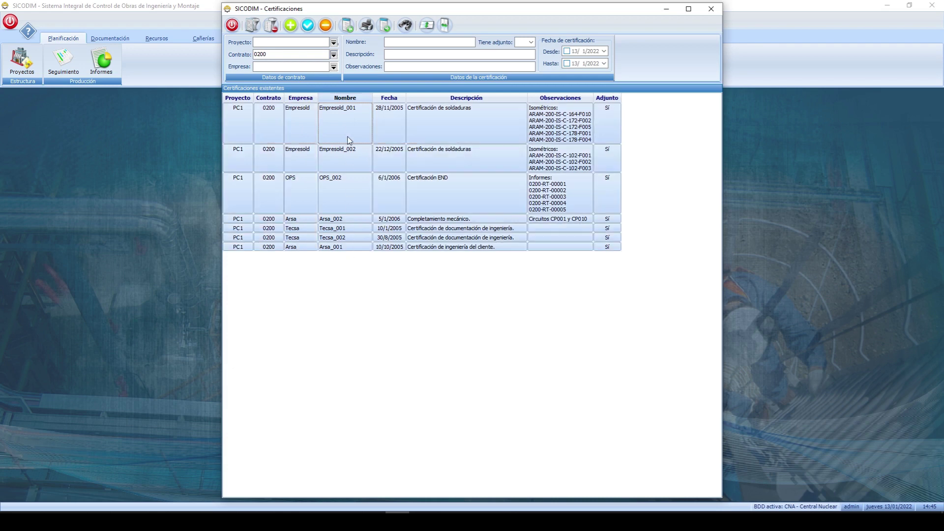
pyautogui.click(348, 121)
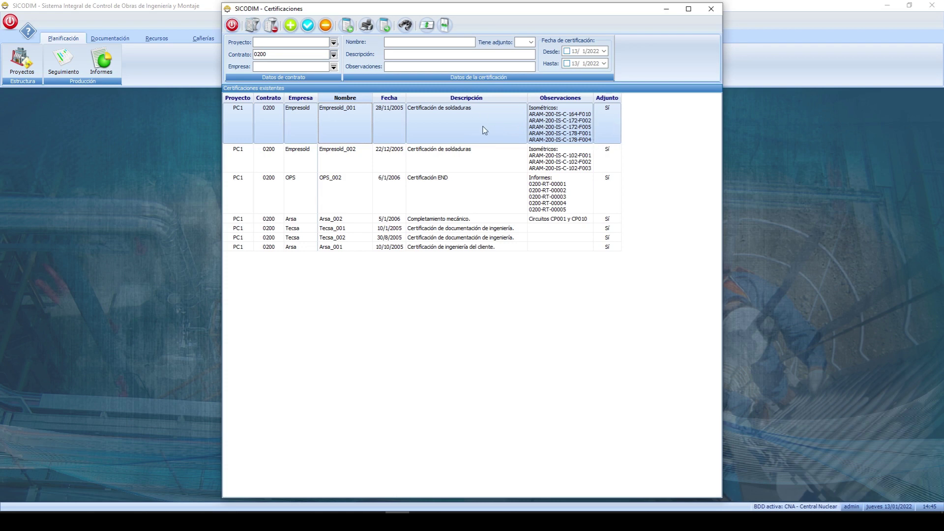
pyautogui.rightClick(605, 126)
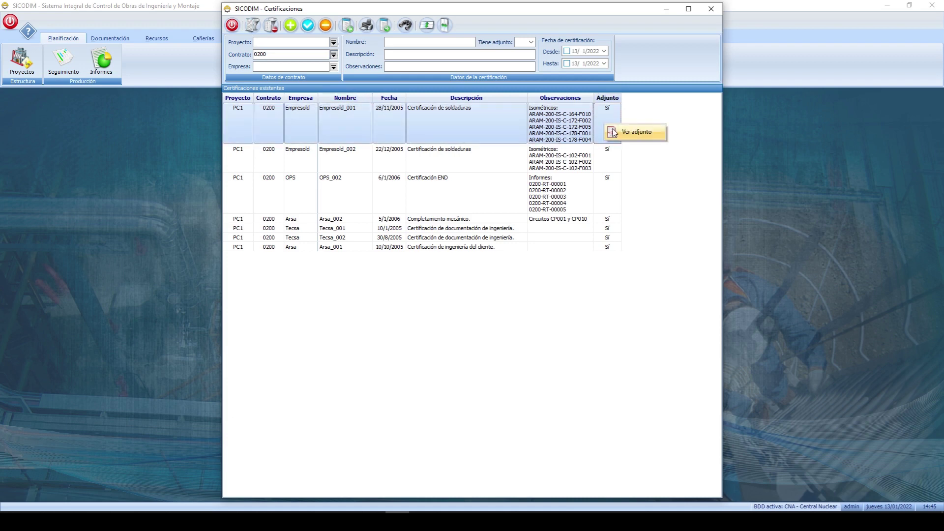
pyautogui.click(629, 132)
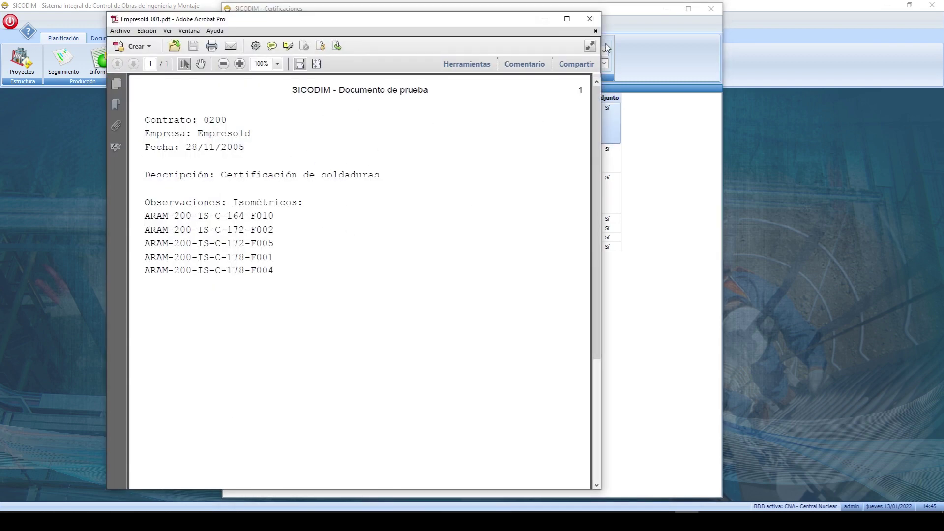
pyautogui.click(590, 19)
# Examine the Tecsa_002 and OPS_002 certifications and close the certifications window.
pyautogui.click(370, 238)
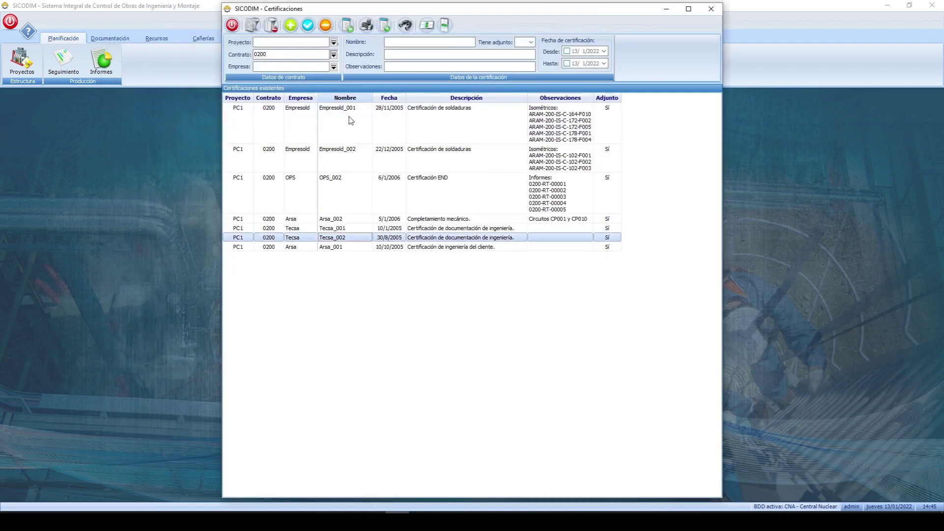
pyautogui.click(350, 201)
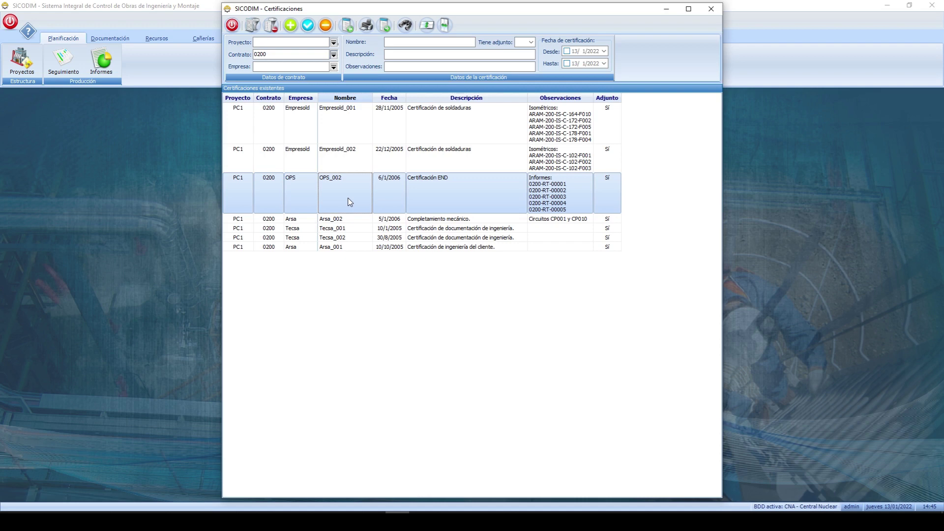
pyautogui.click(711, 8)
# Open the list of components to certify and show those of contract 0200 marked Sin certificar for the client.
pyautogui.click(73, 55)
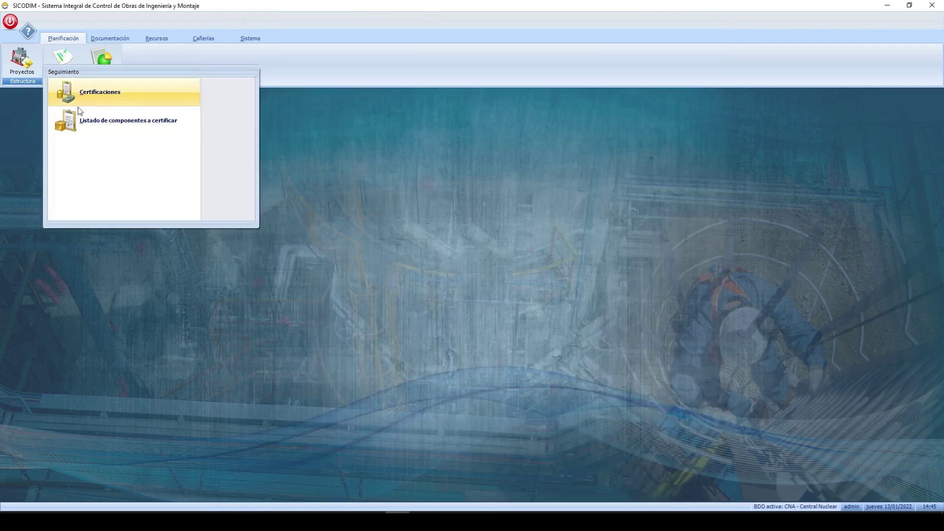
pyautogui.click(126, 127)
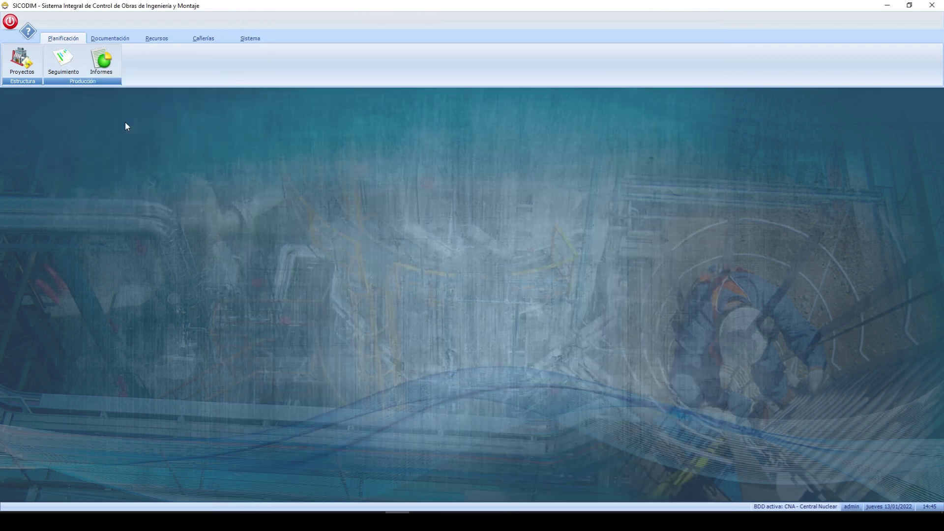
pyautogui.click(48, 55)
pyautogui.click(36, 64)
pyautogui.click(31, 25)
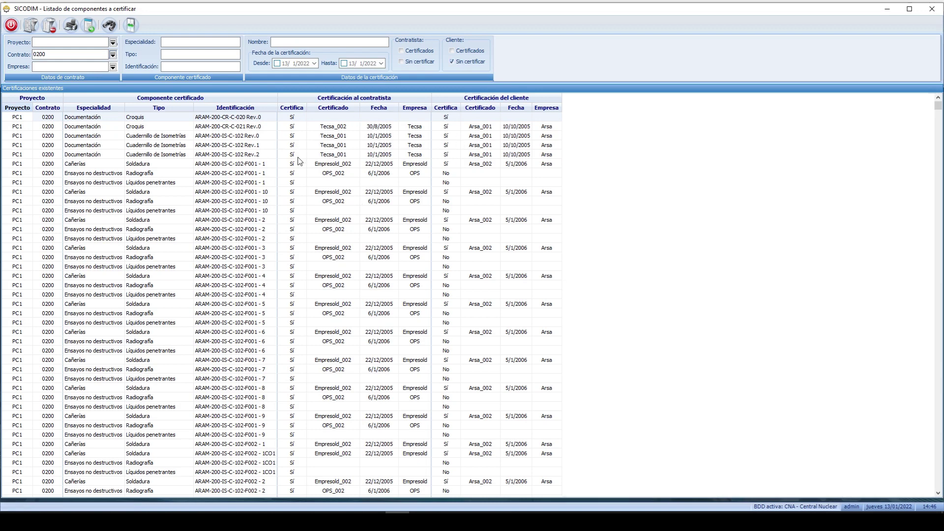
pyautogui.click(33, 30)
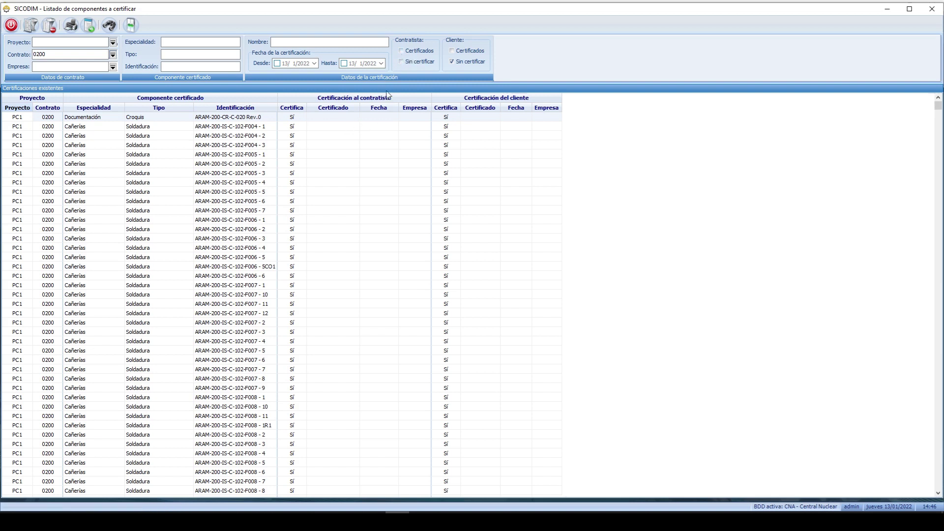
# Filter the components by contractor status, first as Sin certificar and then as Certificados.
pyautogui.click(413, 63)
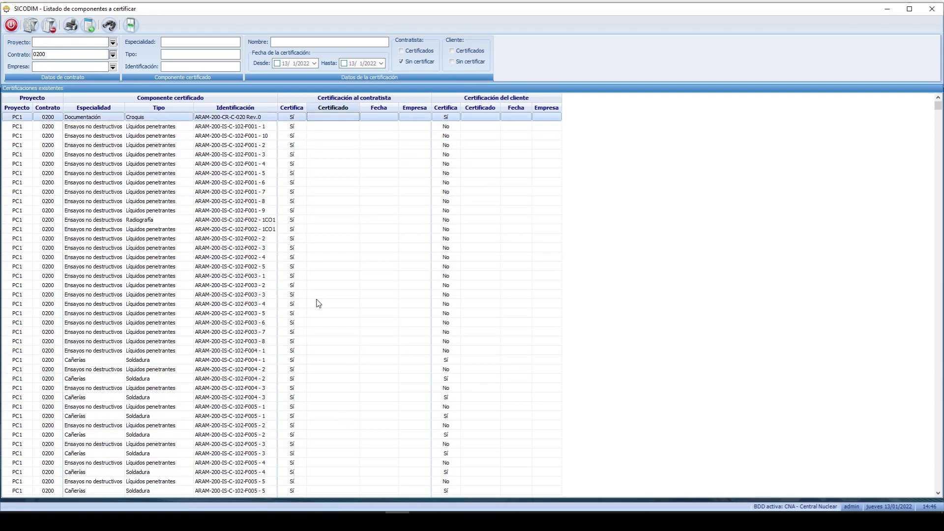
pyautogui.click(416, 49)
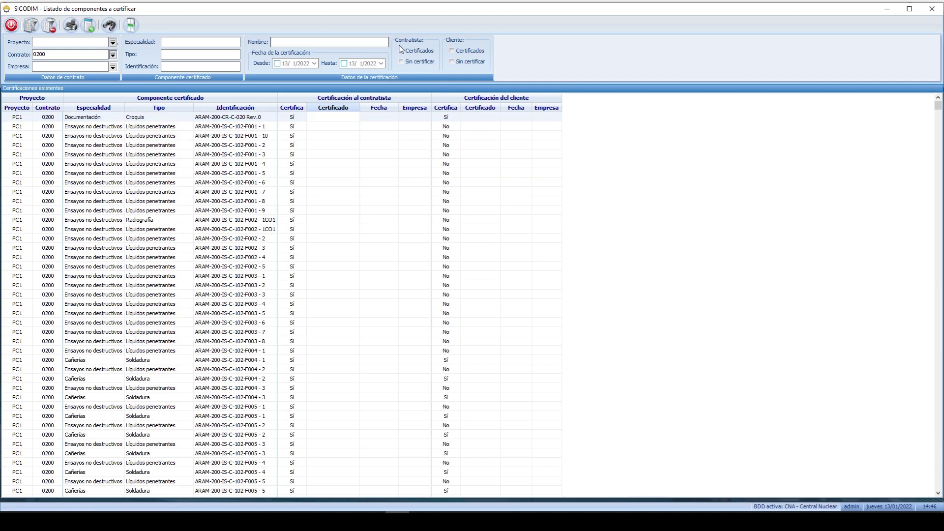
pyautogui.click(31, 24)
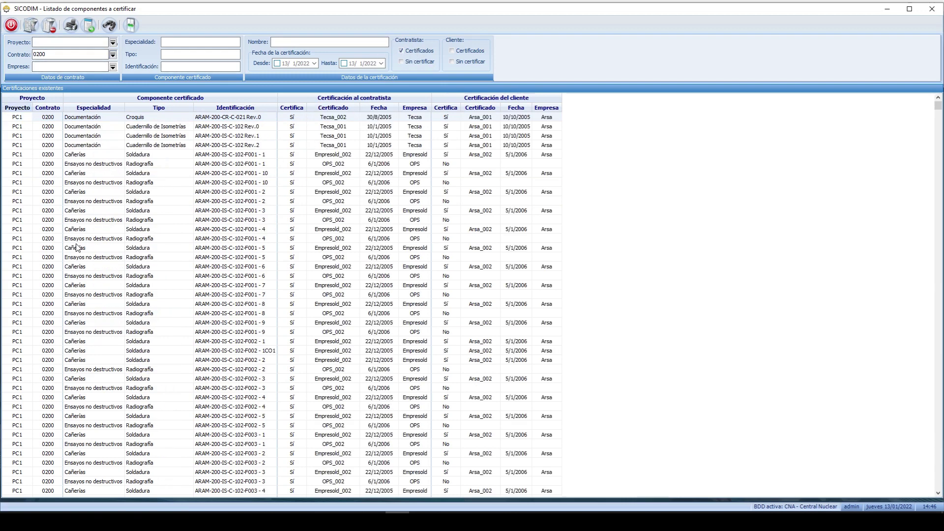
# Look through the components already certified to the contractor and close the list.
pyautogui.click(159, 236)
pyautogui.scroll(-5, 127, 281)
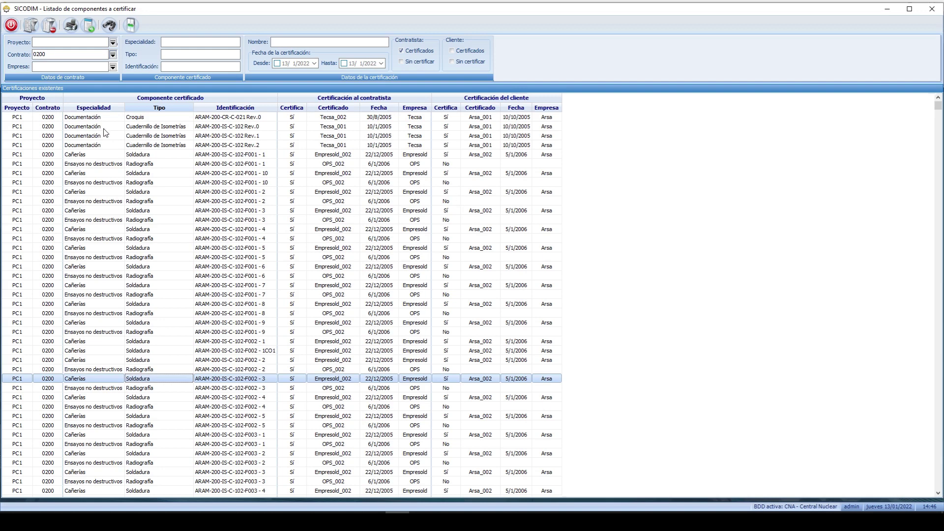
pyautogui.click(89, 108)
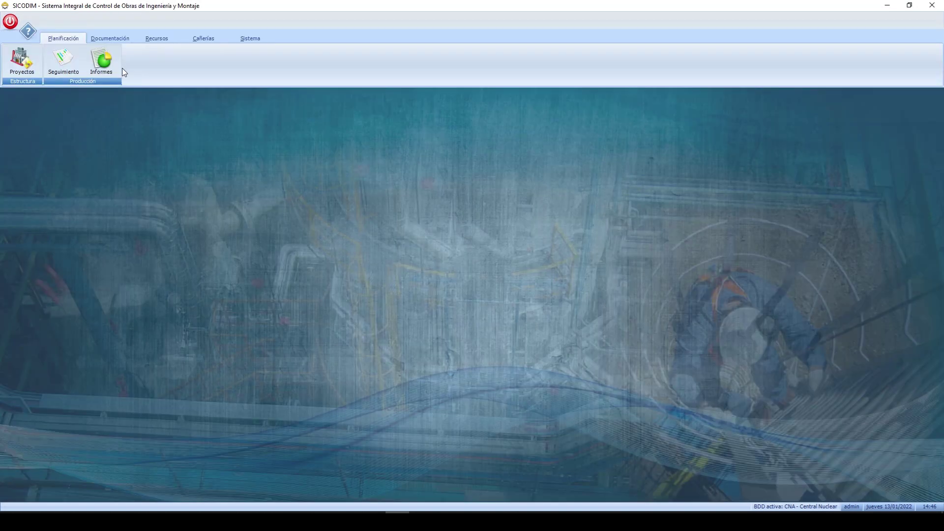
# Open the certification summary report and generate the general summary for contract 0200.
pyautogui.click(110, 64)
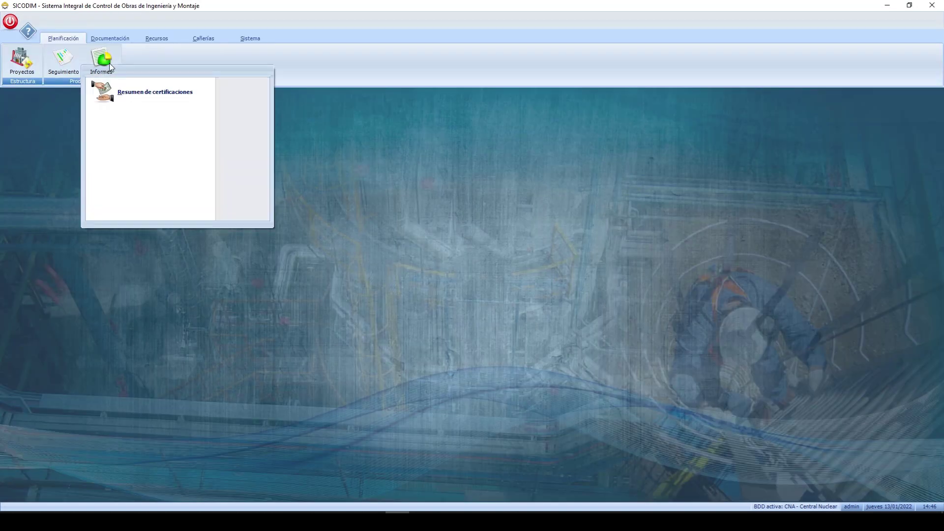
pyautogui.click(118, 88)
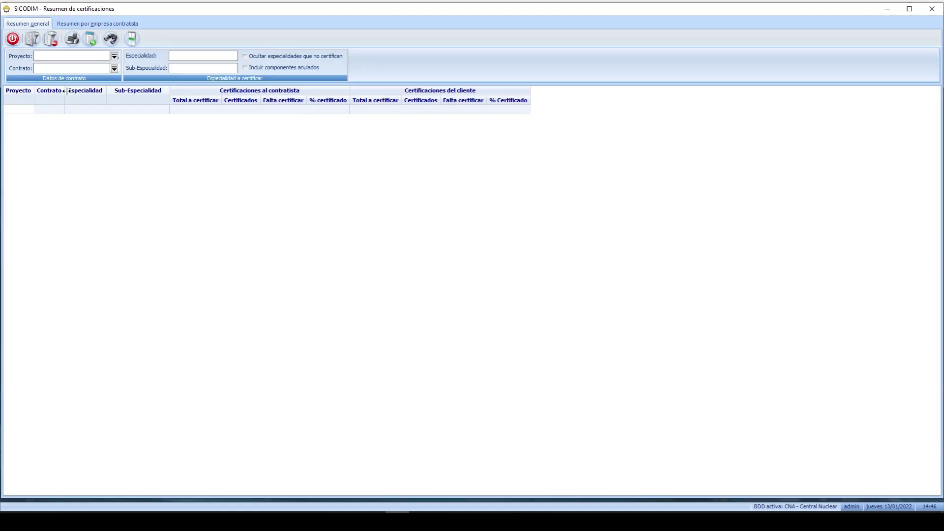
pyautogui.click(32, 40)
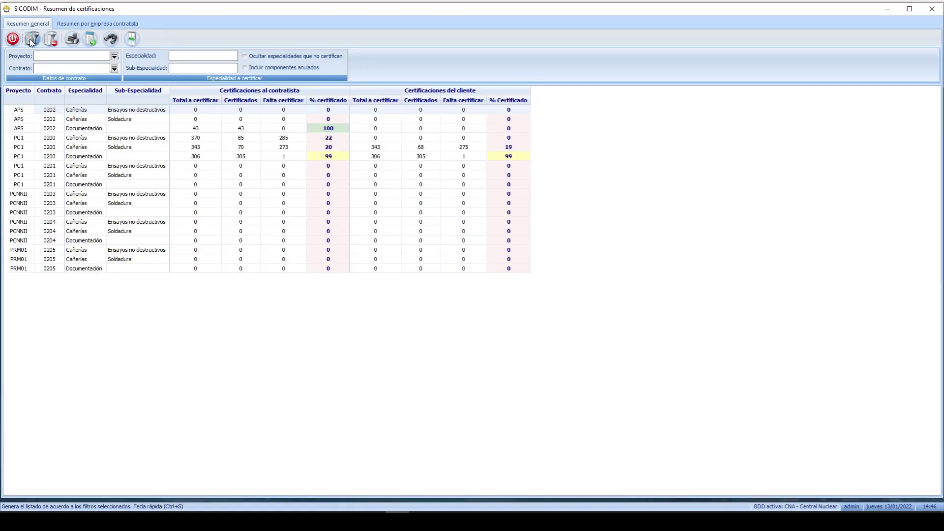
pyautogui.click(113, 68)
pyautogui.click(38, 78)
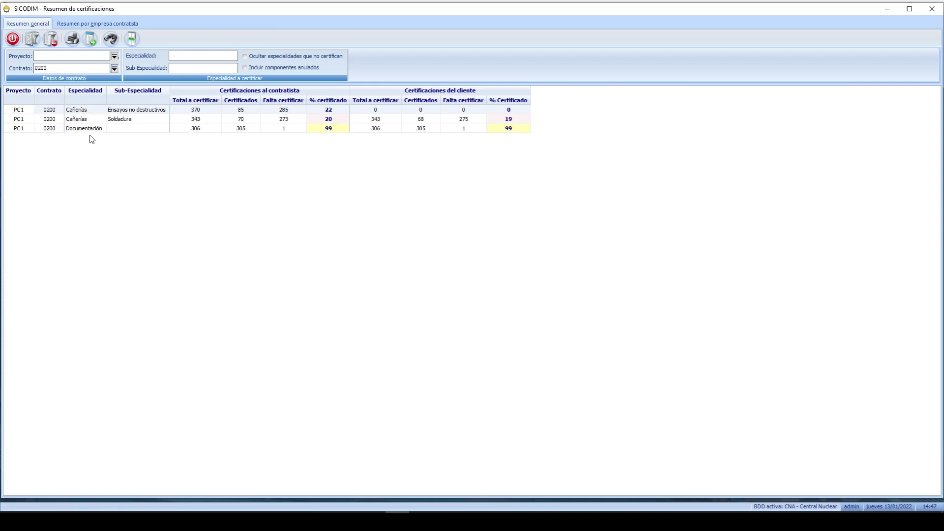
# Examine the total, certified, pending and percentage figures for contractor and client certifications in each specialty.
pyautogui.moveTo(219, 110); pyautogui.dragTo(201, 135)
pyautogui.moveTo(239, 108); pyautogui.dragTo(260, 176)
pyautogui.moveTo(290, 110); pyautogui.dragTo(290, 141)
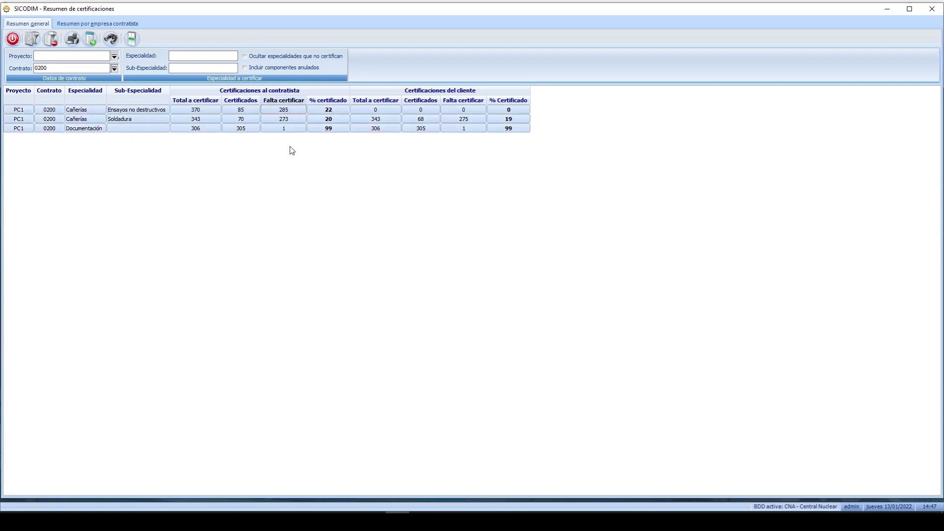
pyautogui.click(340, 112)
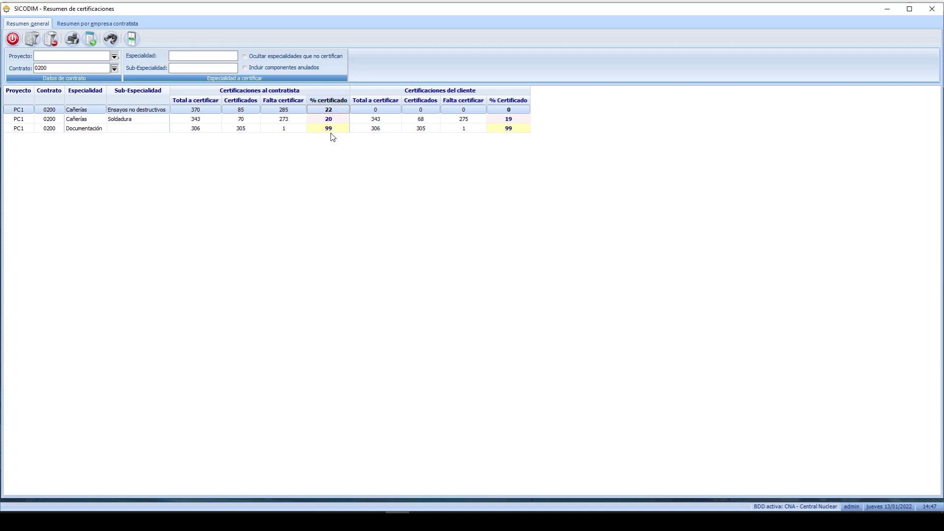
pyautogui.click(333, 129)
pyautogui.click(331, 120)
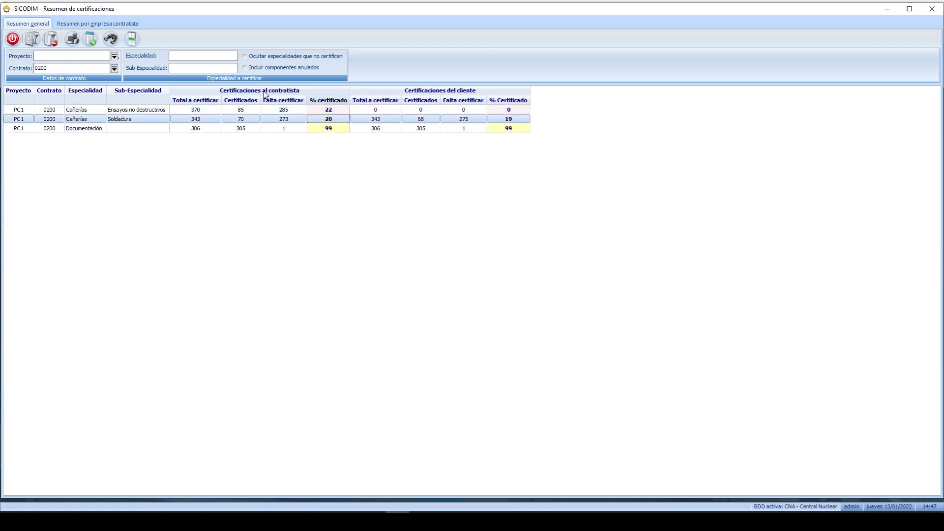
pyautogui.click(426, 121)
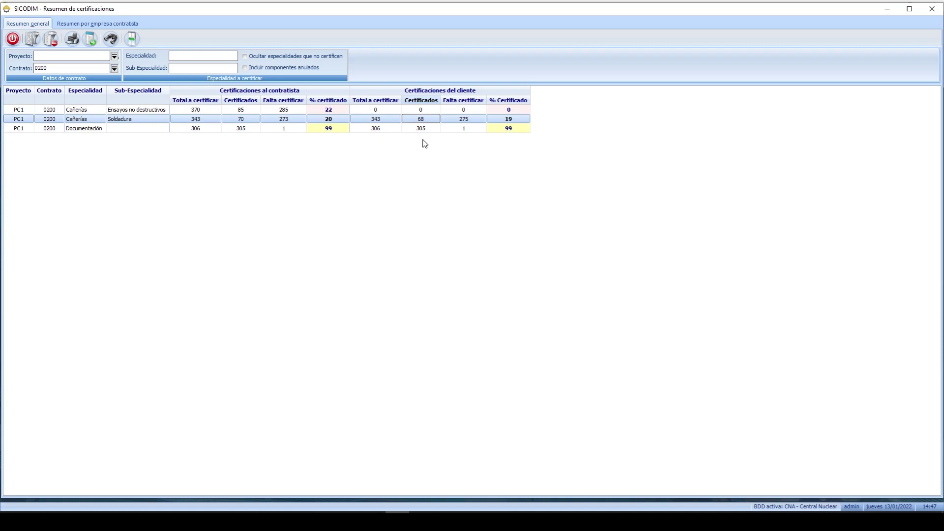
# Generate the certification summary by contractor company, filter it to contract 0200, and select the first Empresold row.
pyautogui.click(68, 22)
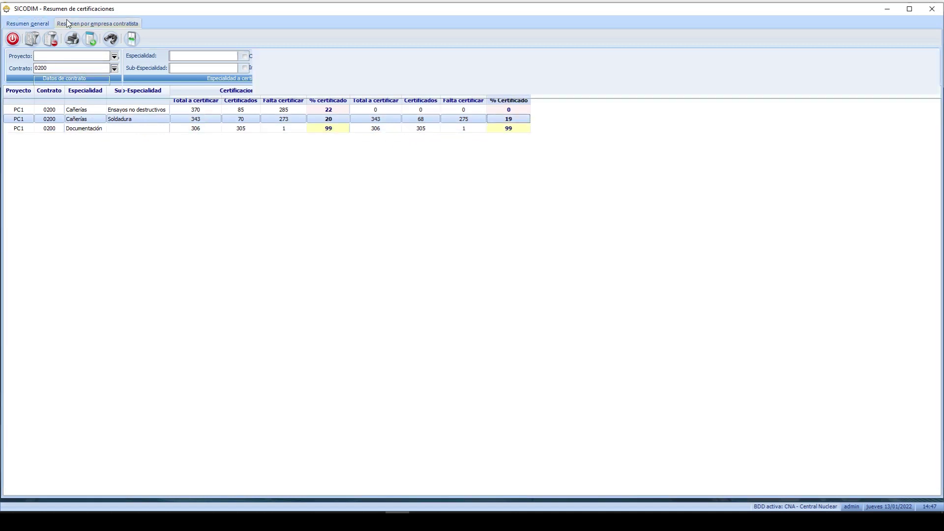
pyautogui.click(33, 39)
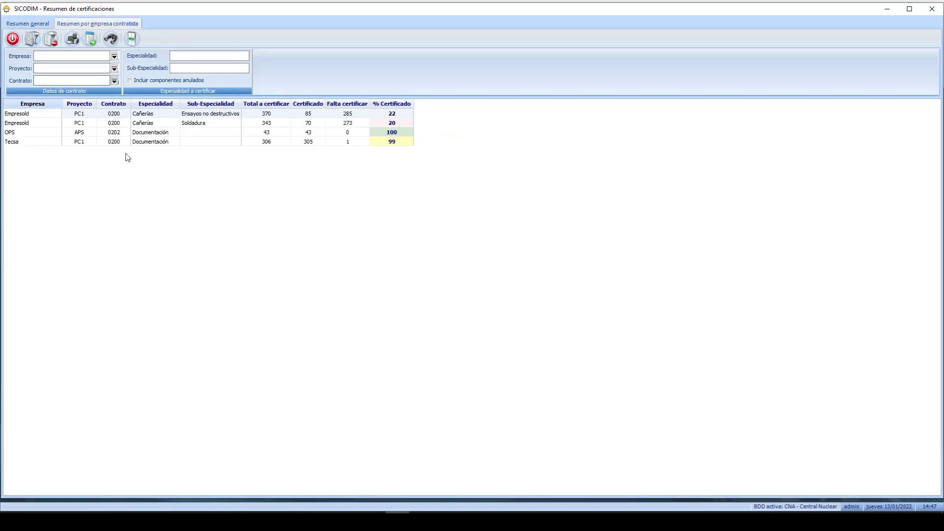
pyautogui.click(114, 80)
pyautogui.click(43, 118)
pyautogui.click(41, 115)
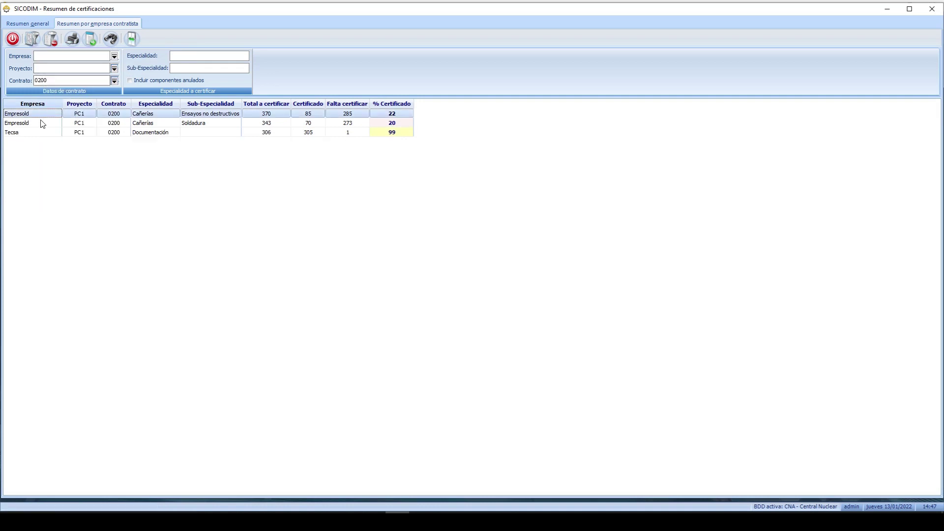
# Examine the specialty, certified, pending and percentage figures of the two Empresold rows in the contractor company summary.
pyautogui.click(161, 124)
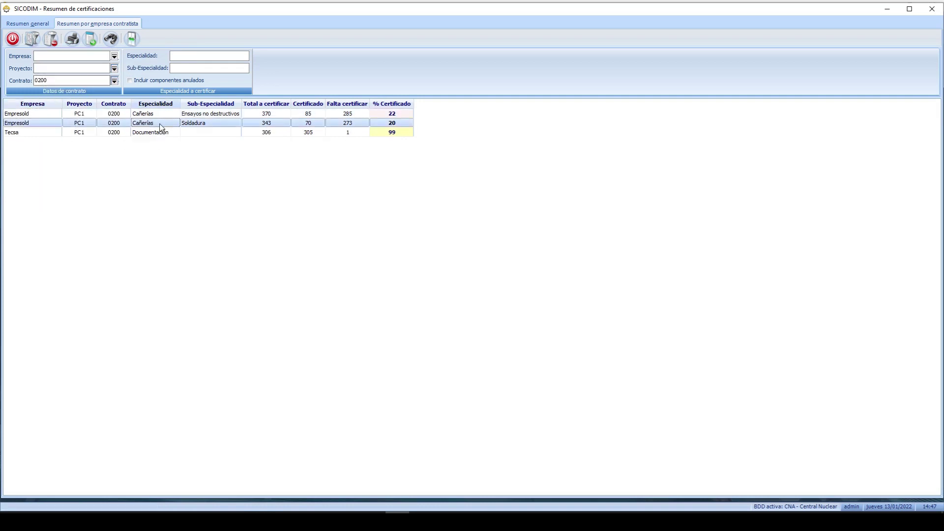
pyautogui.click(388, 115)
pyautogui.keyDown('shift'); pyautogui.click(389, 123); pyautogui.keyUp('shift')
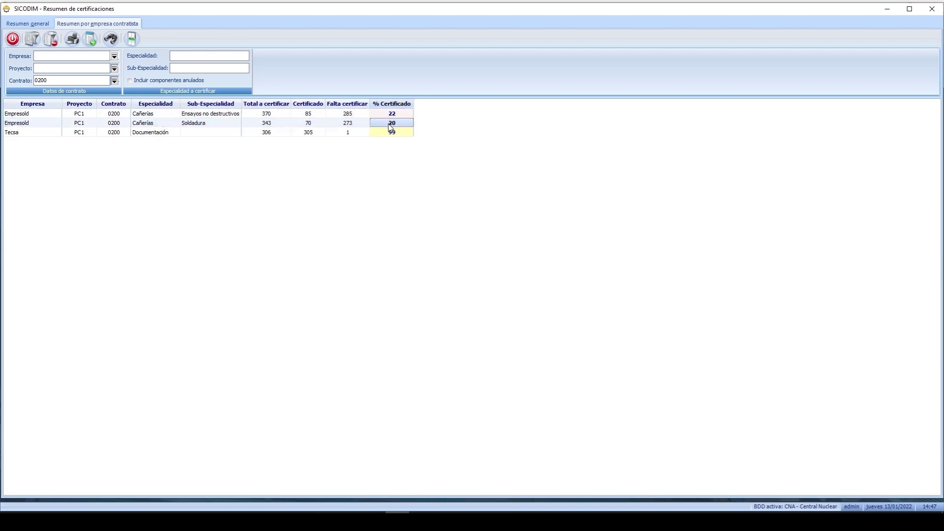
pyautogui.click(397, 116)
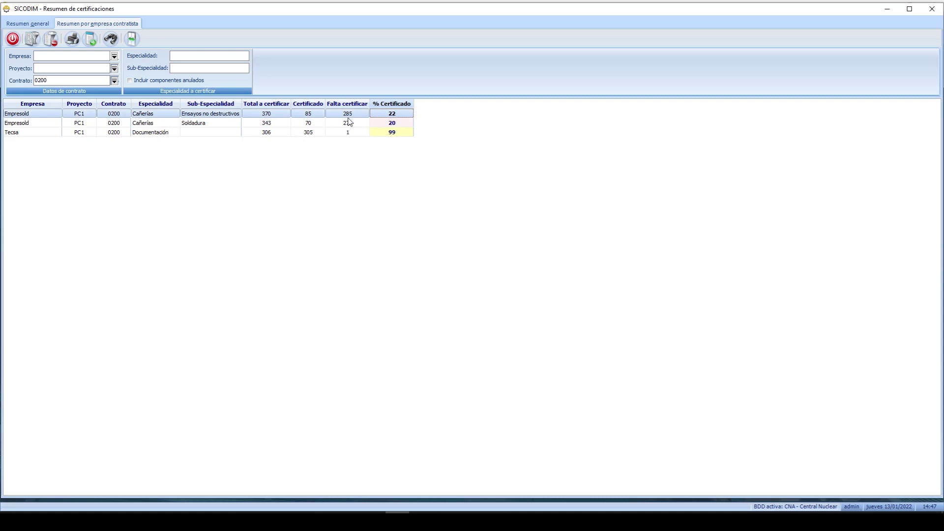
pyautogui.click(306, 126)
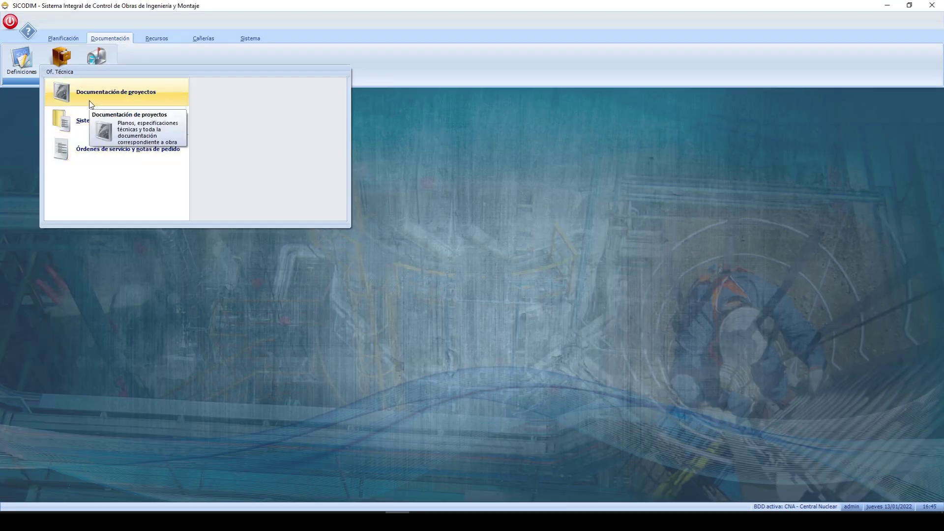
# Open the project documentation register and list the documents of contract 0201.
pyautogui.click(89, 100)
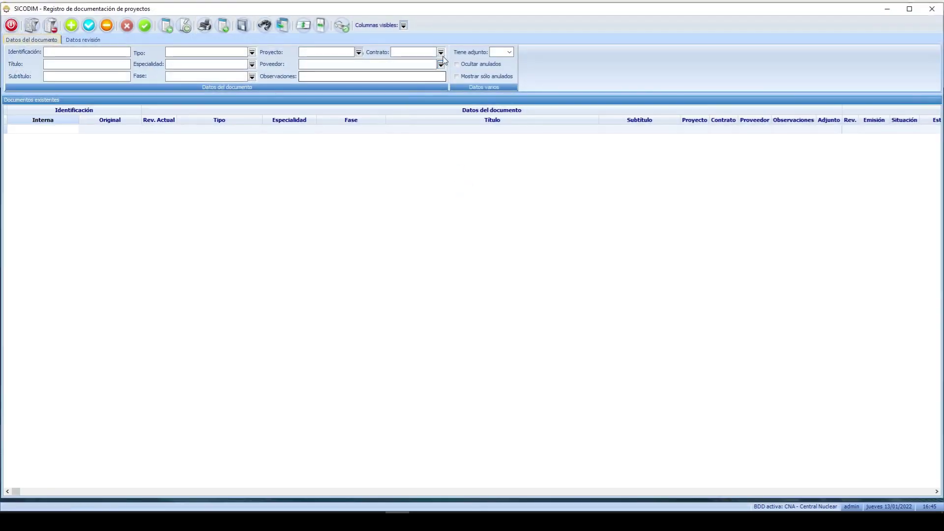
pyautogui.click(441, 53)
pyautogui.click(395, 68)
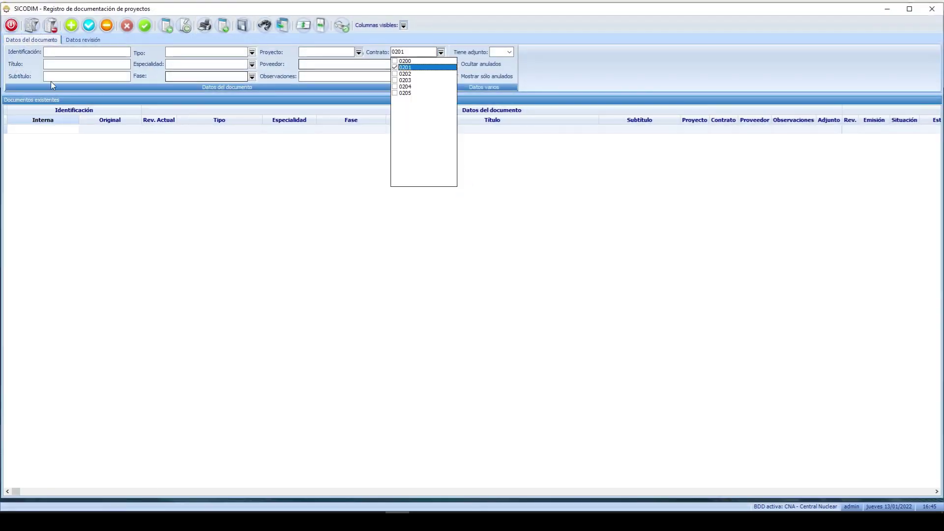
pyautogui.click(31, 26)
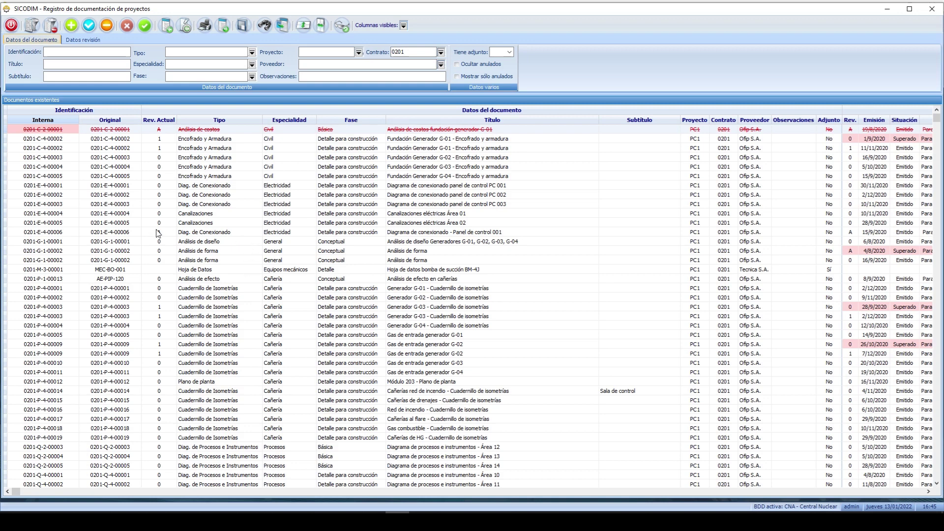
# Examine the internal and original identification codes of the contract 0201 documents across the different specialties.
pyautogui.click(125, 252)
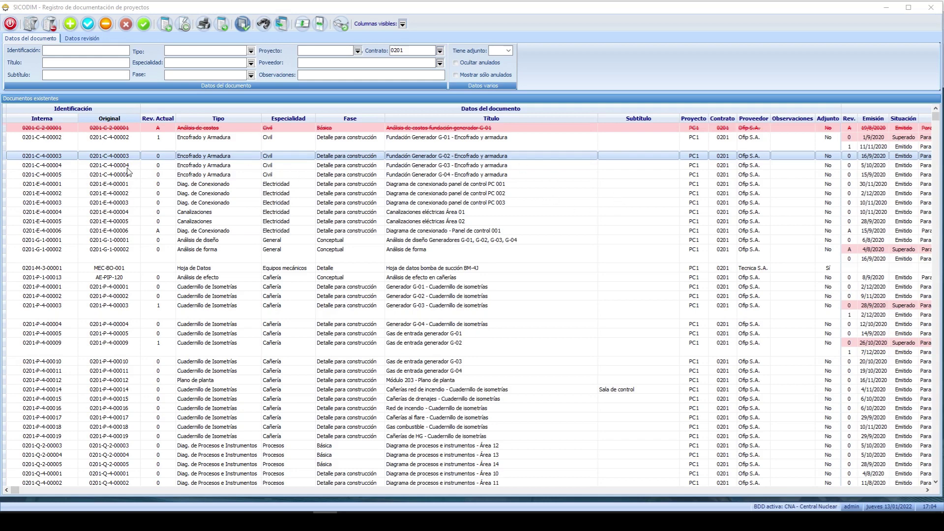
pyautogui.click(45, 169)
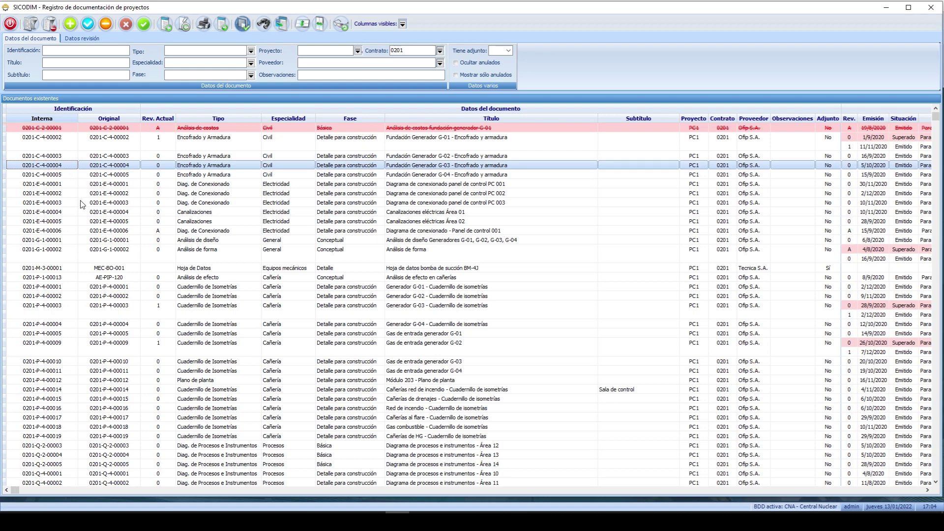
pyautogui.click(63, 195)
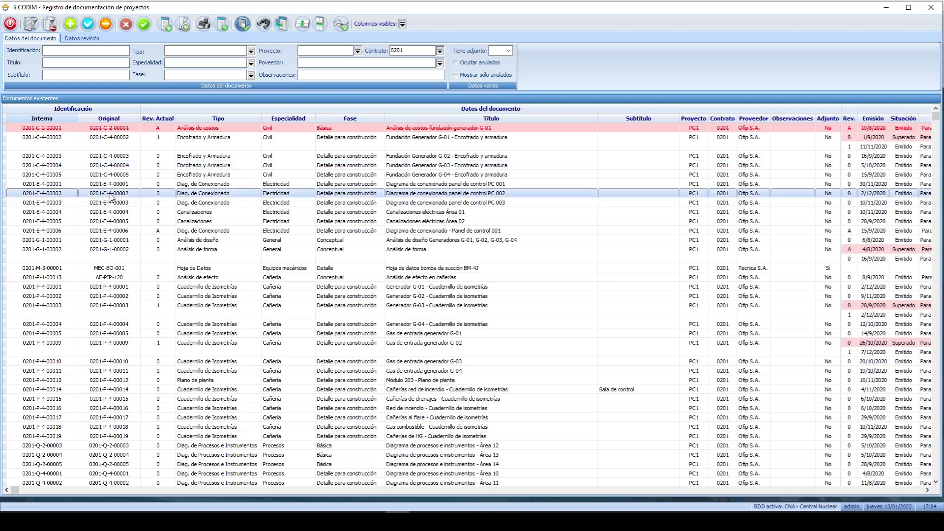
pyautogui.click(131, 232)
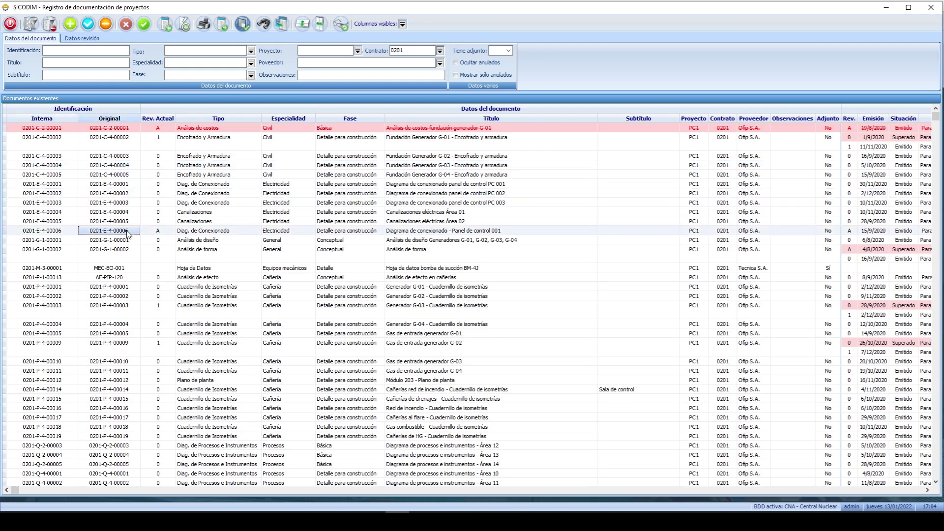
pyautogui.click(42, 280)
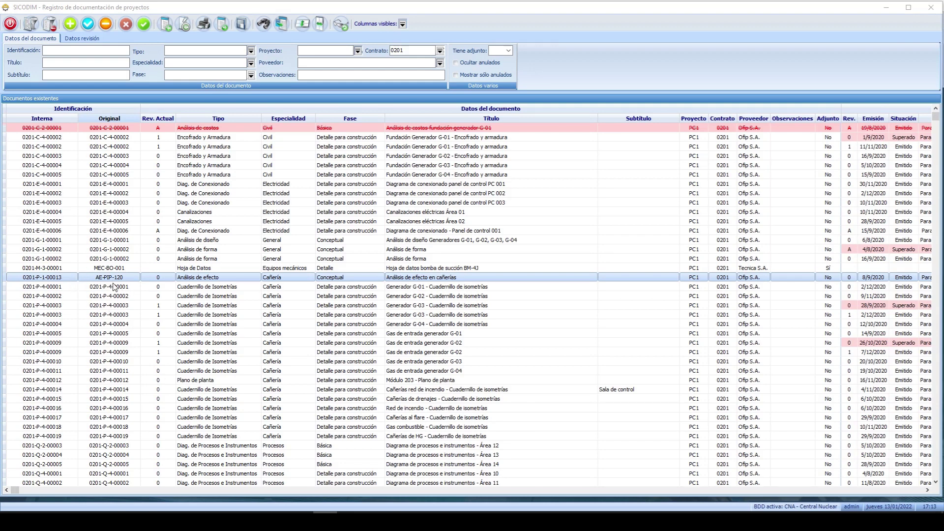
pyautogui.click(100, 268)
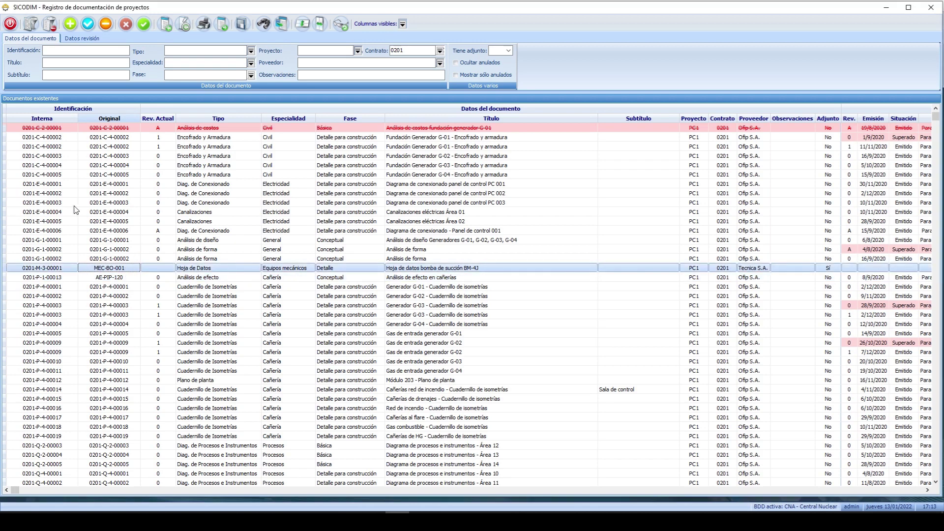
pyautogui.click(62, 213)
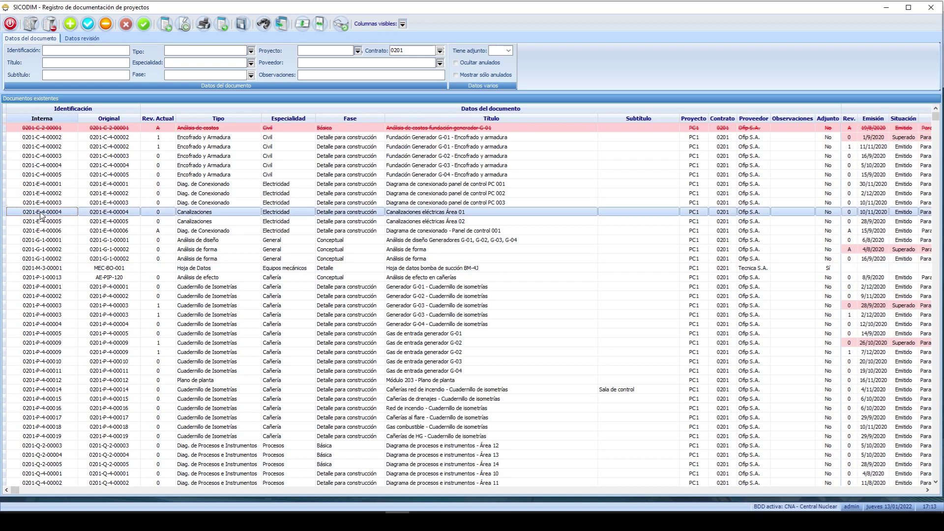
pyautogui.click(106, 213)
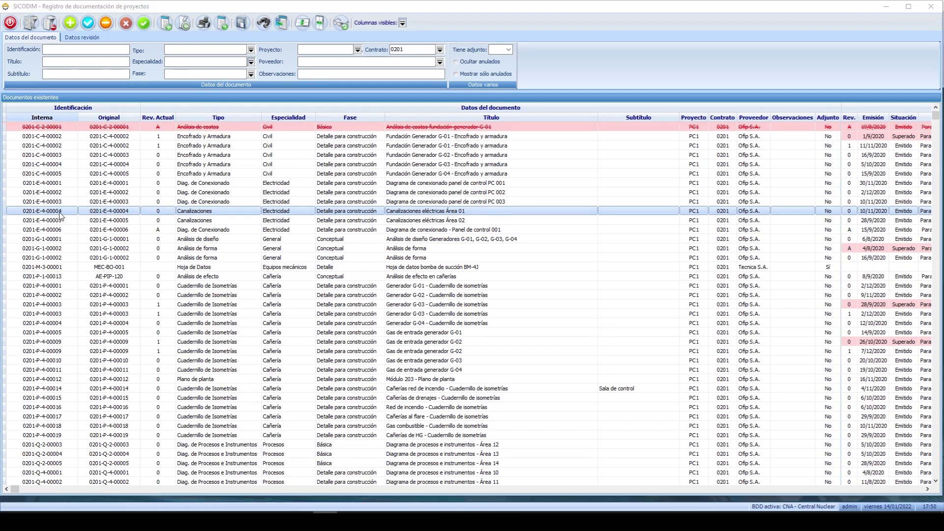
# Move the document register window aside and open the document identification configurations by contract.
pyautogui.moveTo(50, 6); pyautogui.dragTo(71, 8)
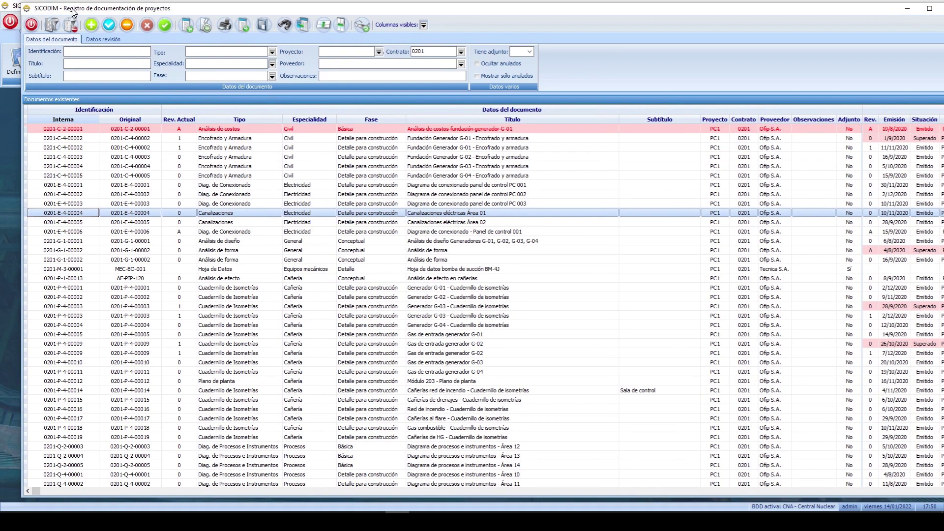
pyautogui.click(15, 75)
pyautogui.moveTo(29, 93)
pyautogui.click(231, 183)
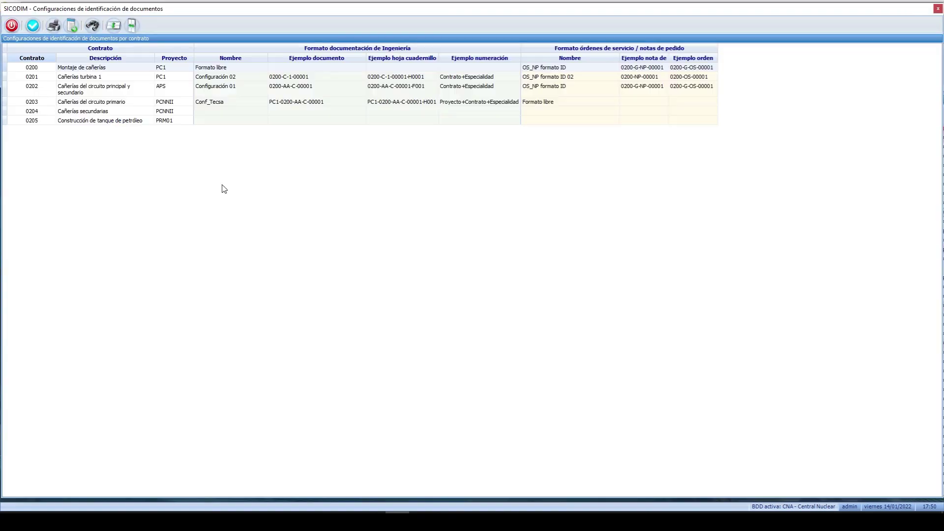
# Review the identification format settings of contract 0201 without changing them, and close the configuration windows.
pyautogui.click(237, 78)
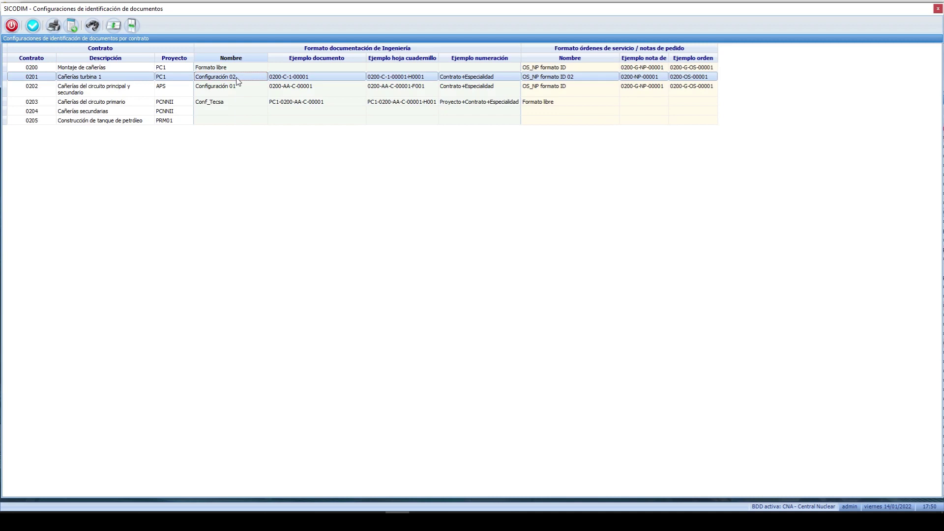
pyautogui.doubleClick(237, 79)
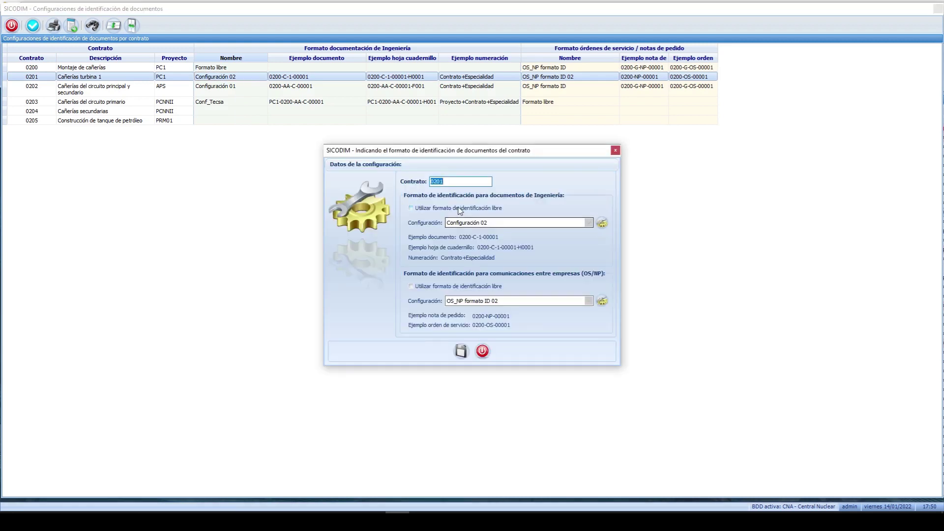
pyautogui.click(455, 181)
pyautogui.doubleClick(465, 181)
pyautogui.click(486, 351)
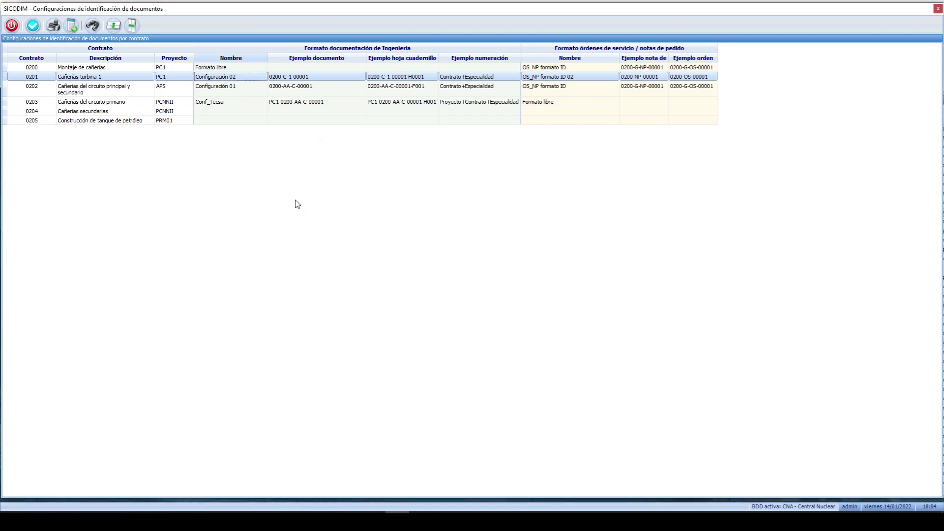
pyautogui.click(10, 29)
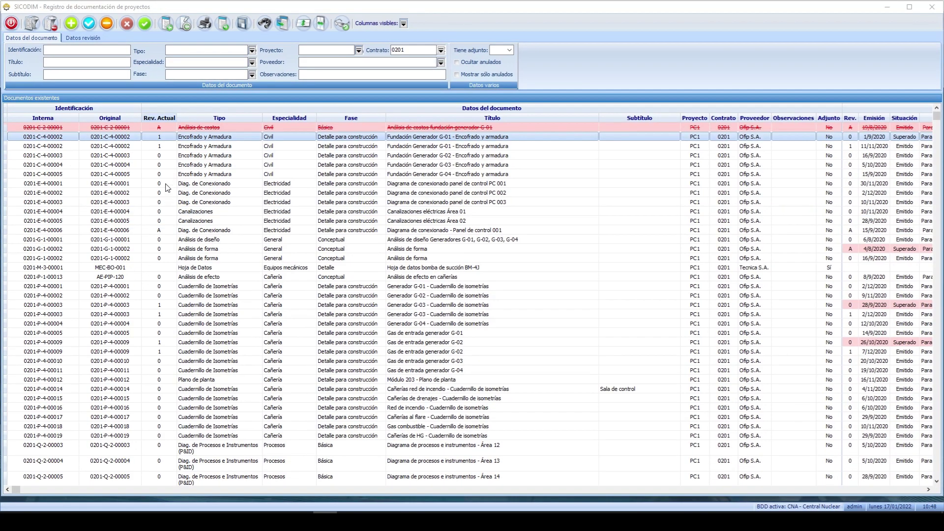
# Group the revisions under each document in the register and select document 0201-C-4-00002.
pyautogui.click(167, 184)
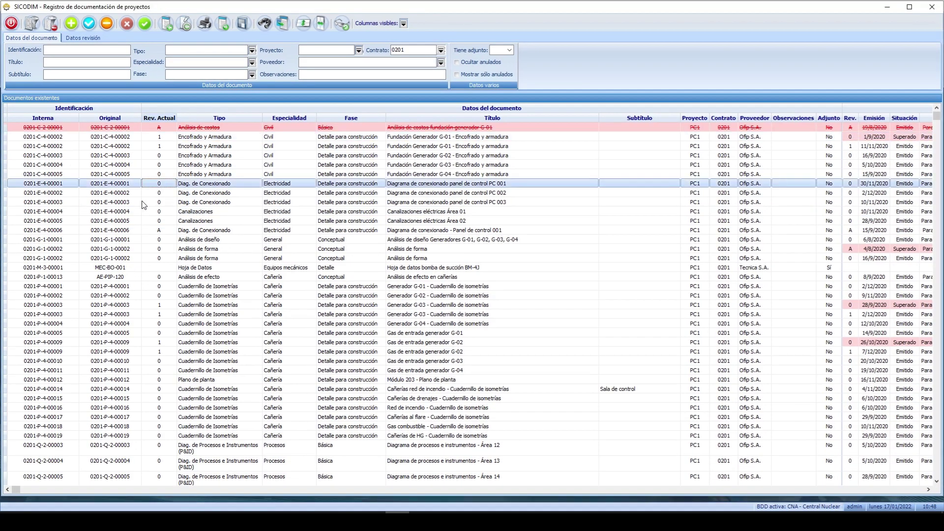
pyautogui.click(243, 24)
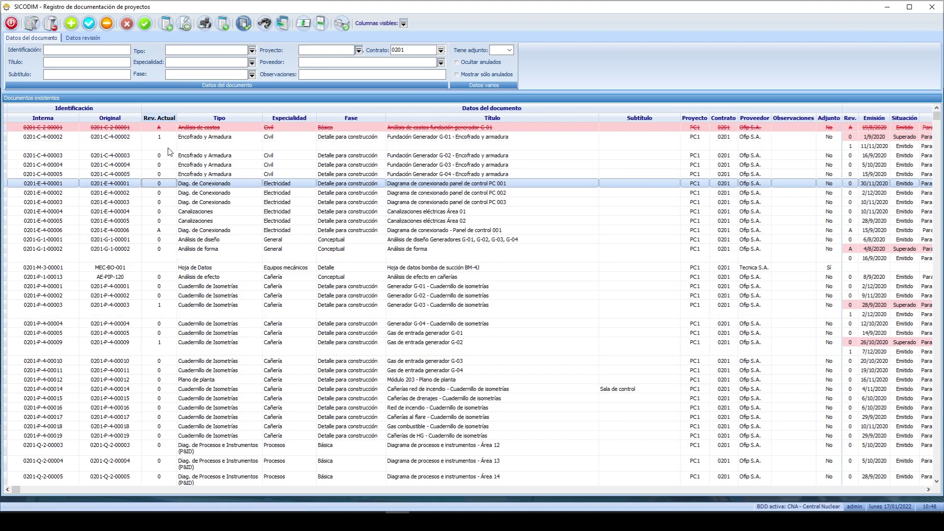
pyautogui.click(162, 142)
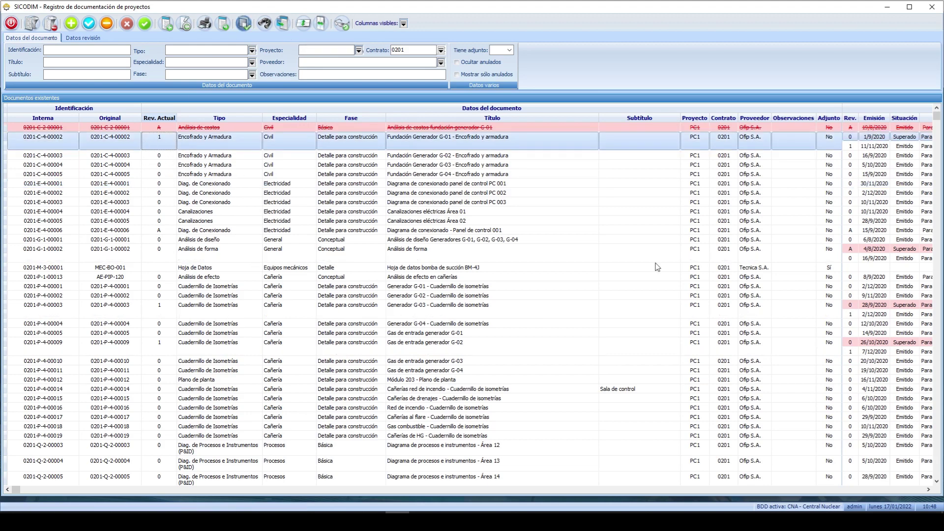
# Compare the details of revisions 0 and 1 of the generator G-01 foundation document.
pyautogui.click(930, 491)
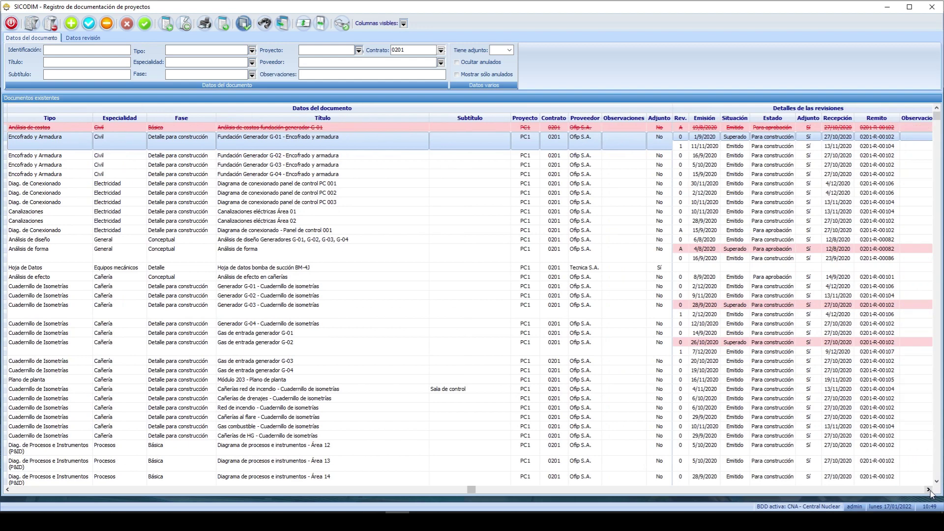
pyautogui.click(930, 491)
pyautogui.click(480, 144)
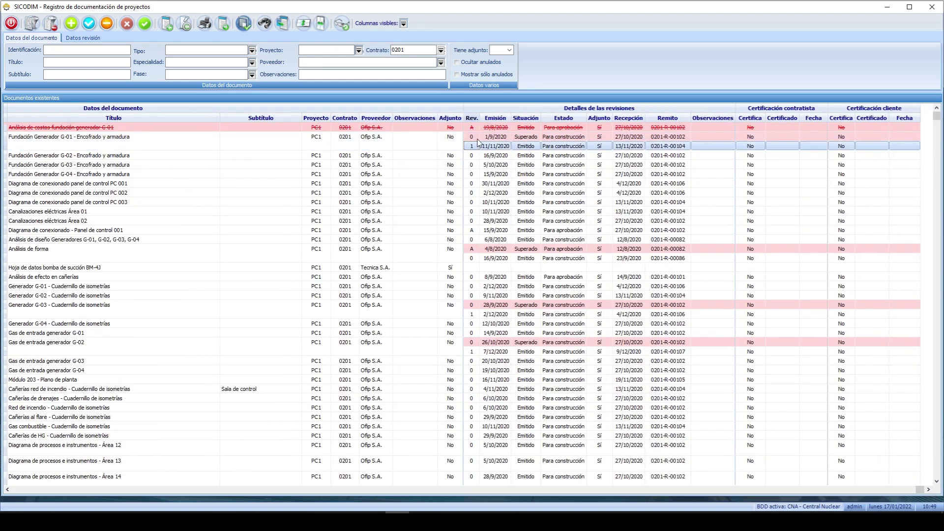
pyautogui.click(495, 137)
pyautogui.click(497, 145)
pyautogui.click(497, 138)
pyautogui.click(501, 147)
# Replace contract 0201 with contract 0200 in the filter and regenerate the document list.
pyautogui.click(441, 50)
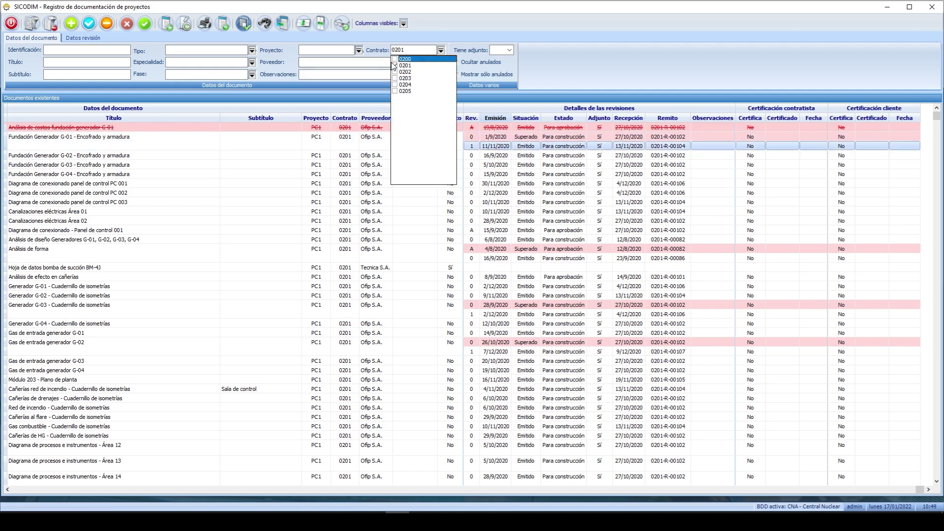
pyautogui.click(394, 65)
pyautogui.click(395, 59)
pyautogui.click(33, 25)
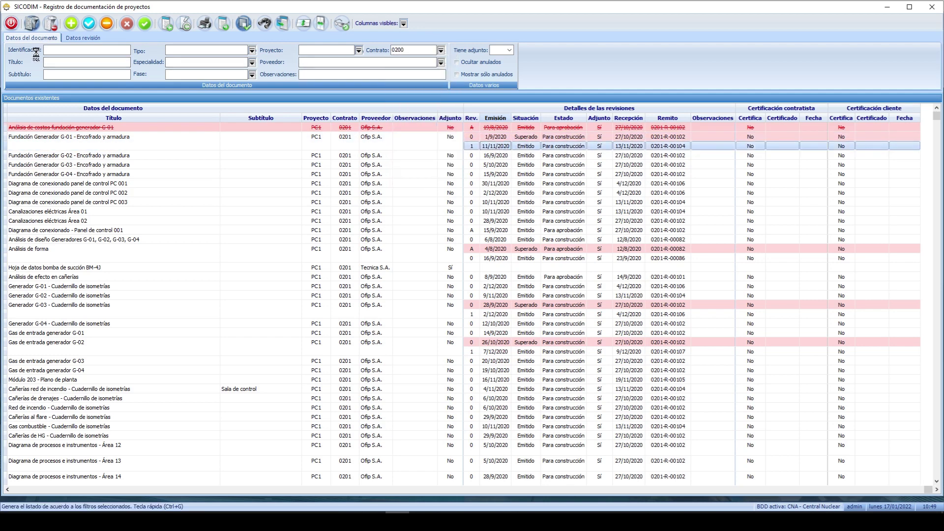
pyautogui.click(21, 489)
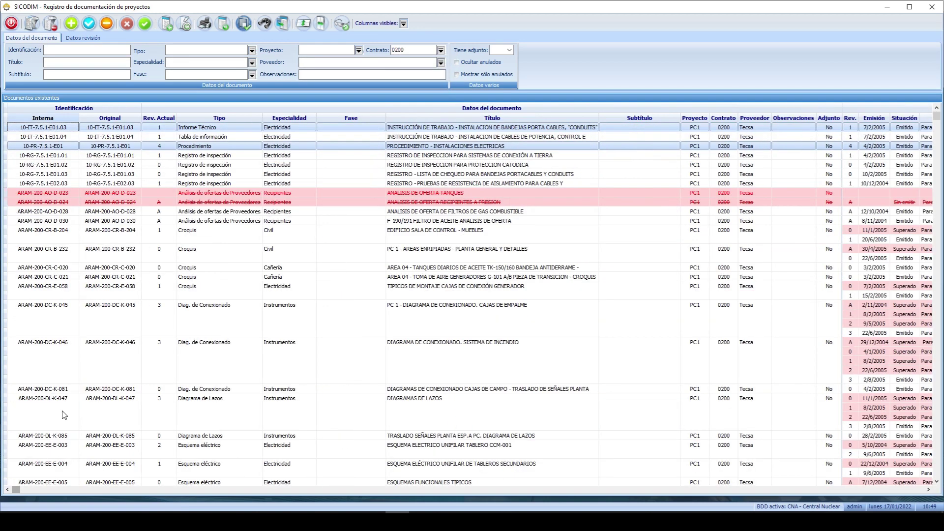
# Select document ARAM-200-DC-K-046 and examine the details of its successive revisions.
pyautogui.click(55, 365)
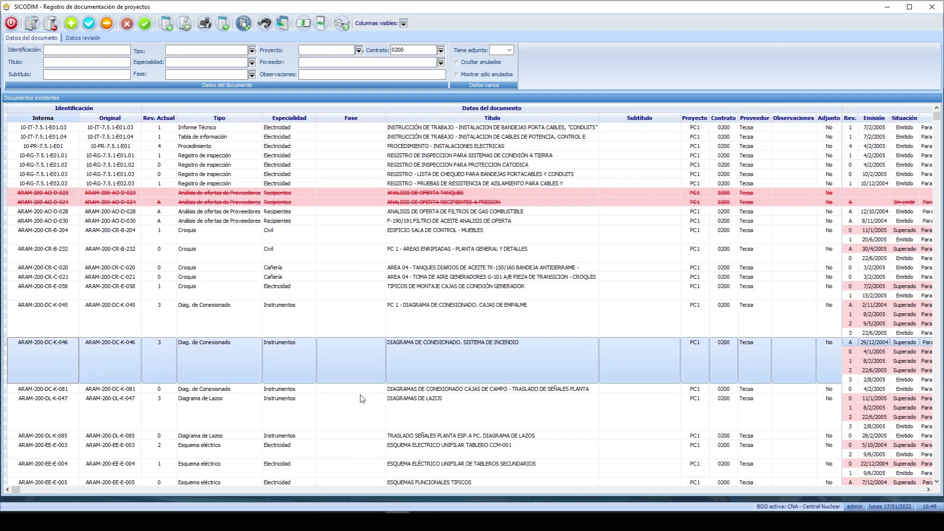
pyautogui.click(929, 490)
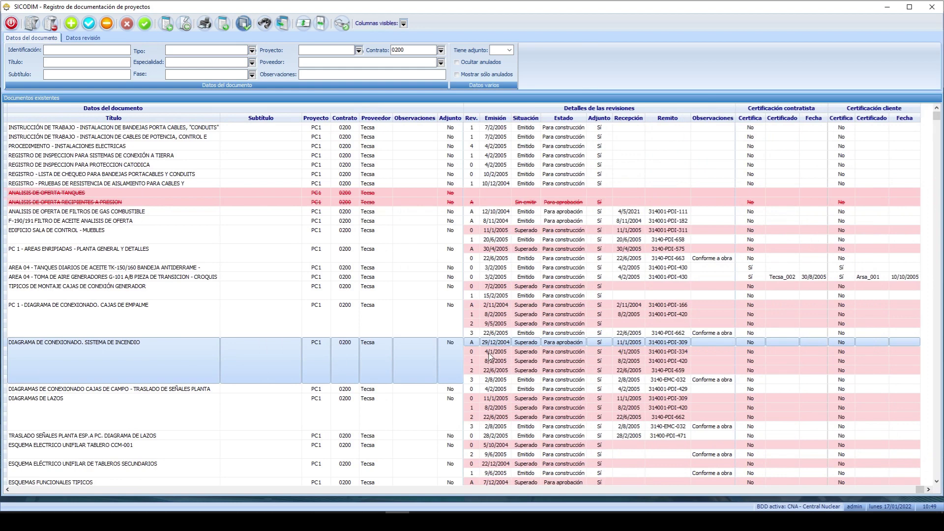
pyautogui.click(474, 379)
pyautogui.click(475, 345)
pyautogui.click(434, 349)
# View the attached file for revision 2 of the fire system wiring diagram and close it.
pyautogui.rightClick(477, 368)
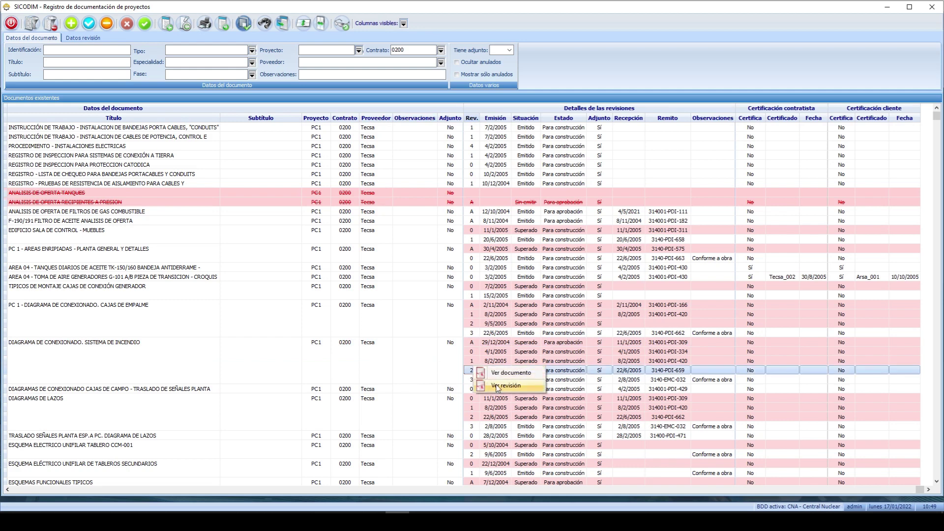
pyautogui.click(498, 386)
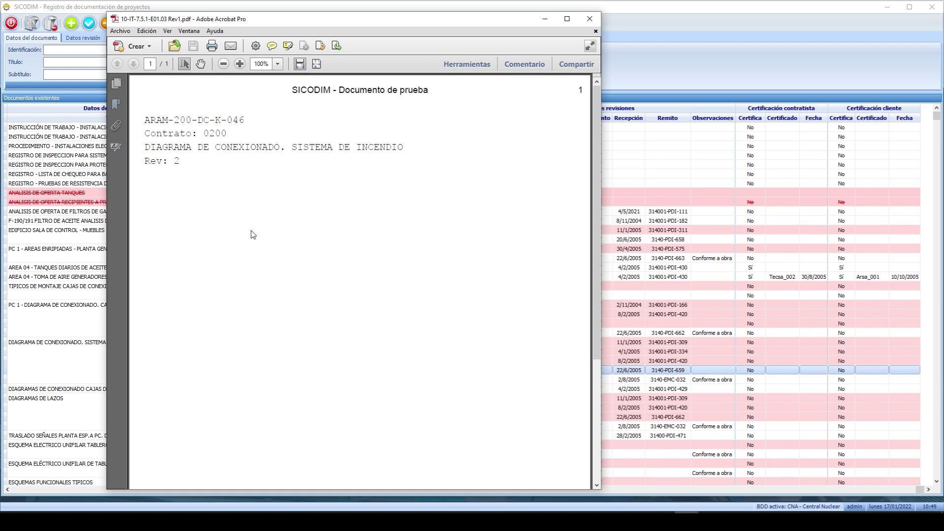
pyautogui.click(589, 19)
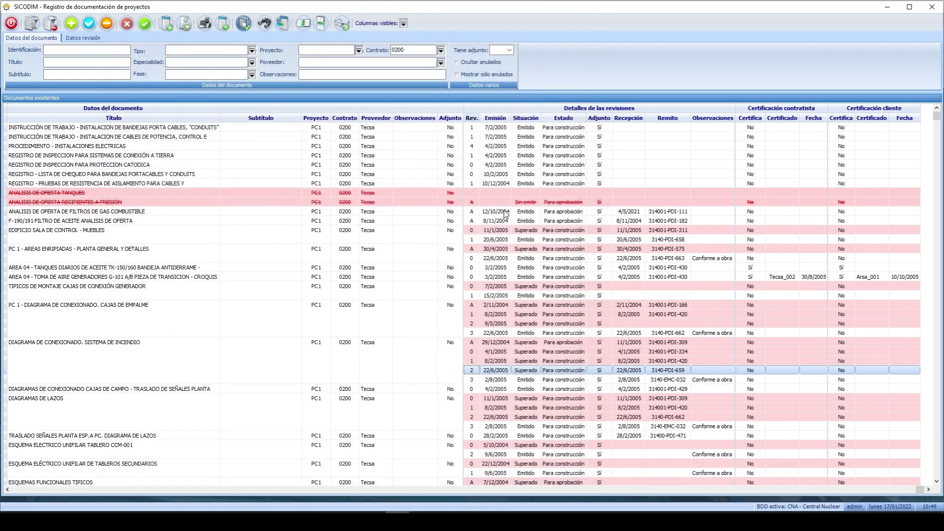
pyautogui.doubleClick(493, 270)
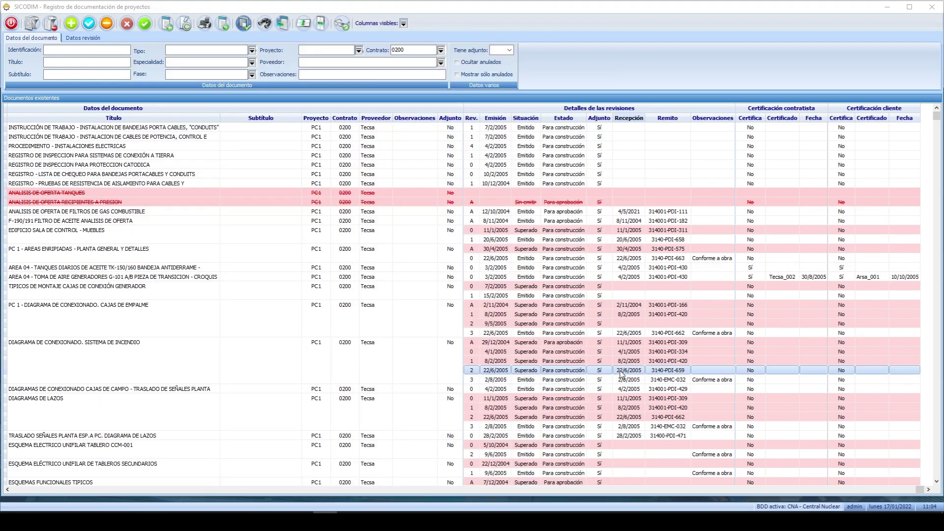
# Examine the contractor and client certification details of contract 0200 revisions, around the skid 101 inlet manifold isometrics.
pyautogui.click(671, 372)
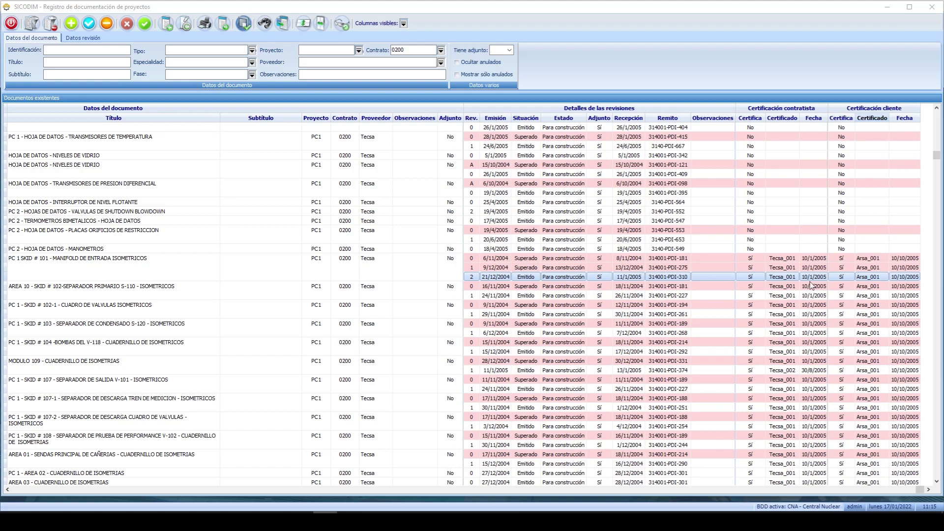
pyautogui.click(784, 269)
pyautogui.click(785, 274)
pyautogui.click(783, 271)
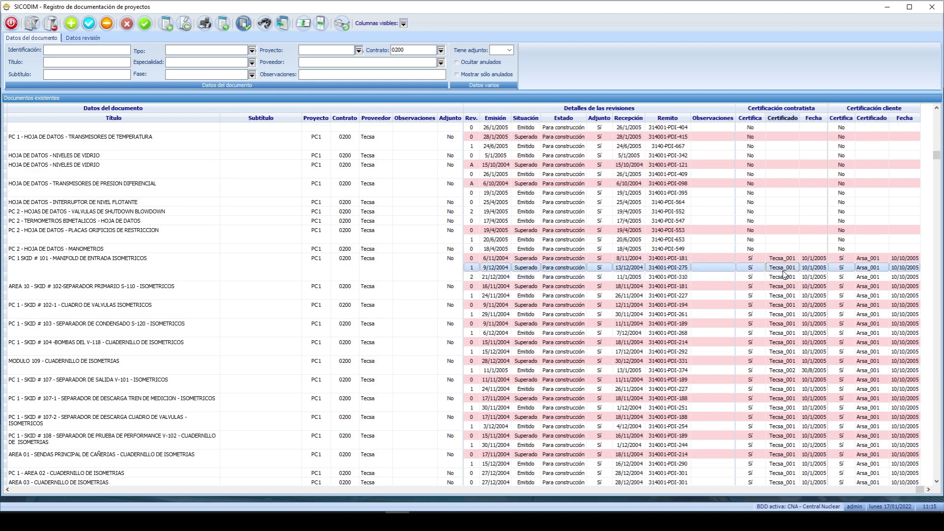
pyautogui.moveTo(751, 259); pyautogui.dragTo(750, 329)
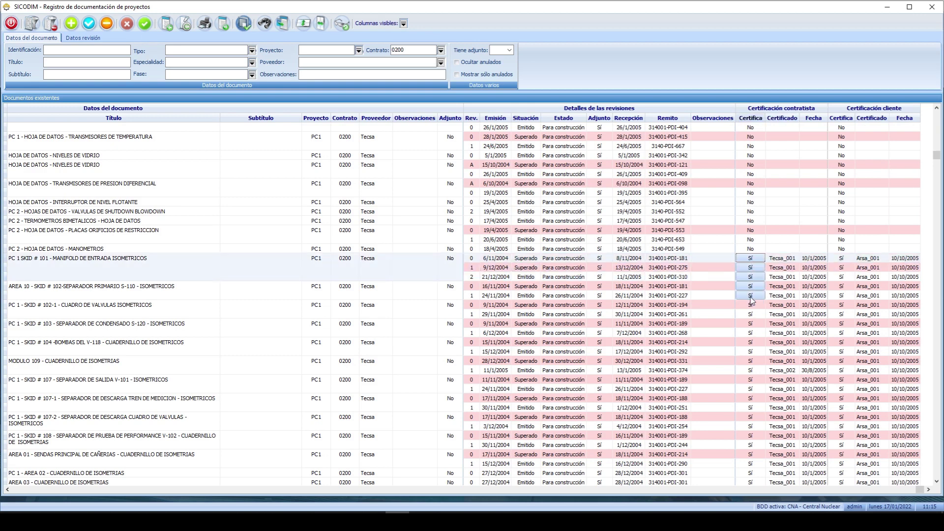
pyautogui.click(784, 258)
pyautogui.moveTo(784, 260); pyautogui.dragTo(810, 316)
pyautogui.click(778, 260)
pyautogui.click(781, 262)
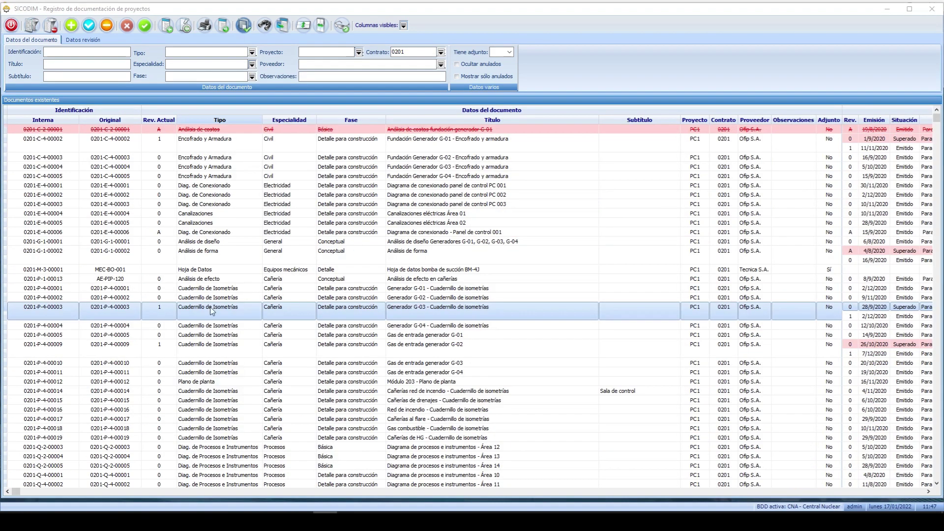
# Open document 0201-P-4-00003, the generator G-03 isometrics booklet, and examine its revisions and the identification and revision of its sheets.
pyautogui.doubleClick(212, 311)
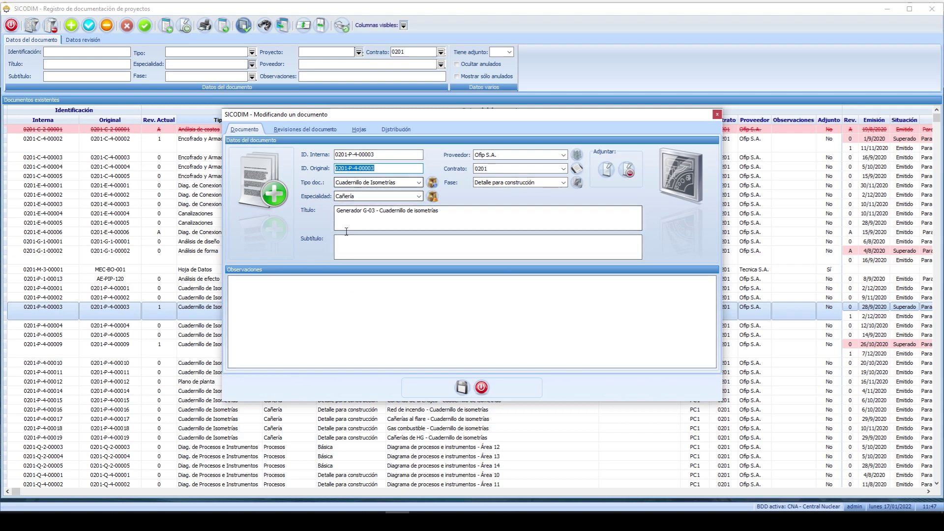
pyautogui.click(305, 130)
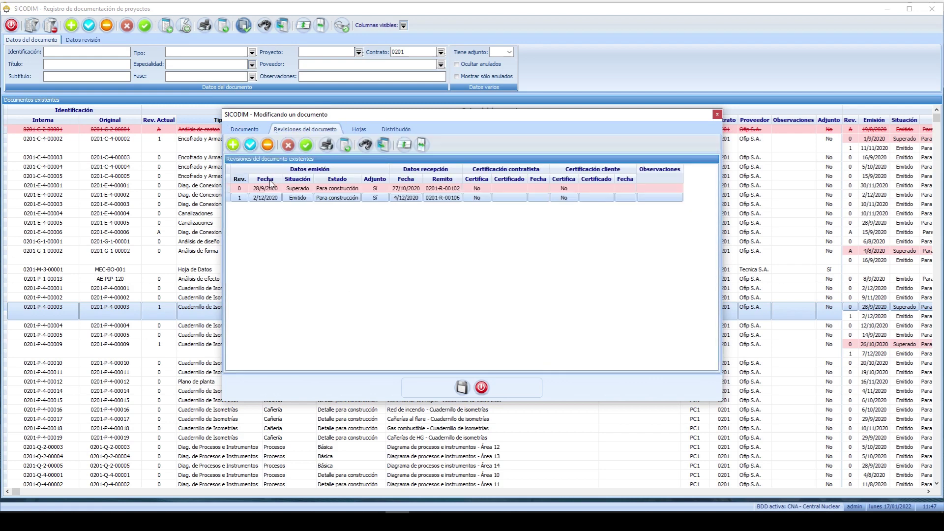
pyautogui.click(359, 129)
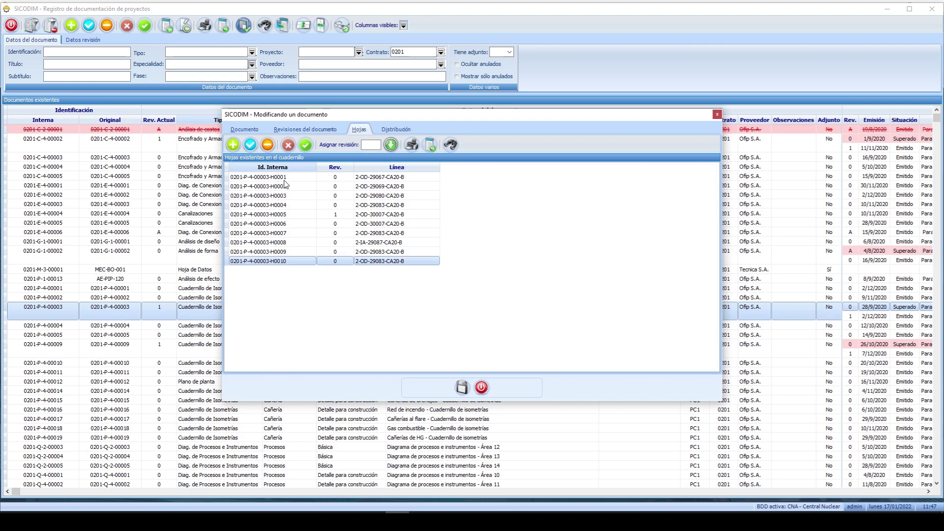
pyautogui.click(283, 180)
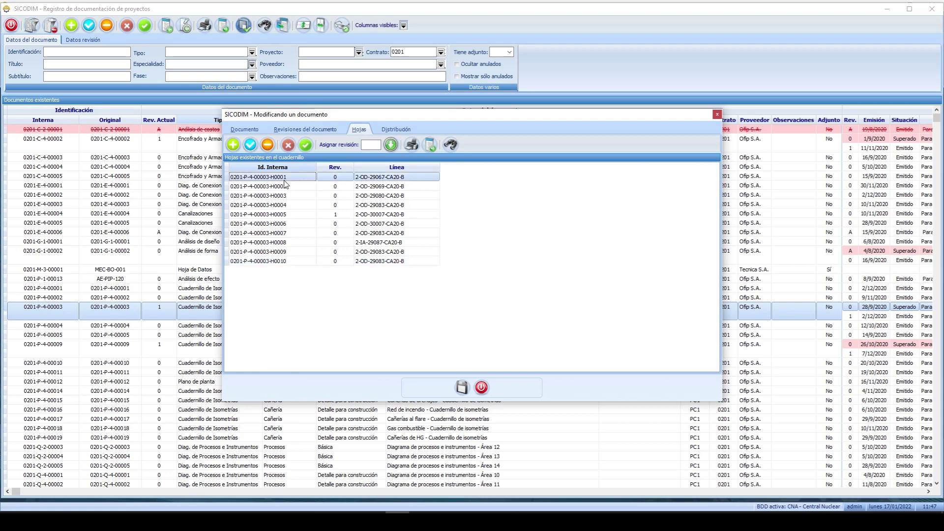
pyautogui.moveTo(276, 180); pyautogui.dragTo(283, 264)
pyautogui.click(330, 198)
pyautogui.click(337, 178)
pyautogui.click(333, 198)
pyautogui.click(335, 215)
pyautogui.click(336, 224)
pyautogui.click(337, 244)
pyautogui.click(338, 251)
# Compare the G-03 isometrics booklet's general data and revisions with its individual sheets.
pyautogui.click(246, 130)
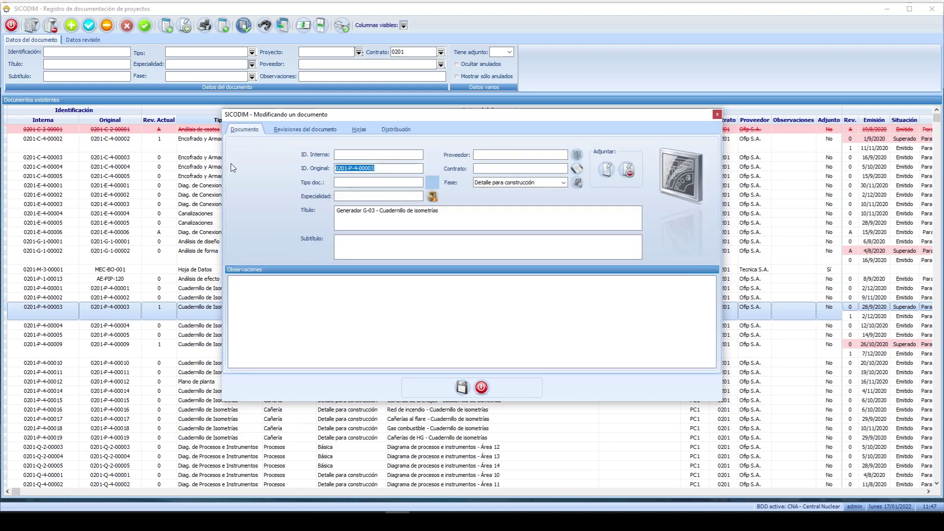
pyautogui.click(324, 130)
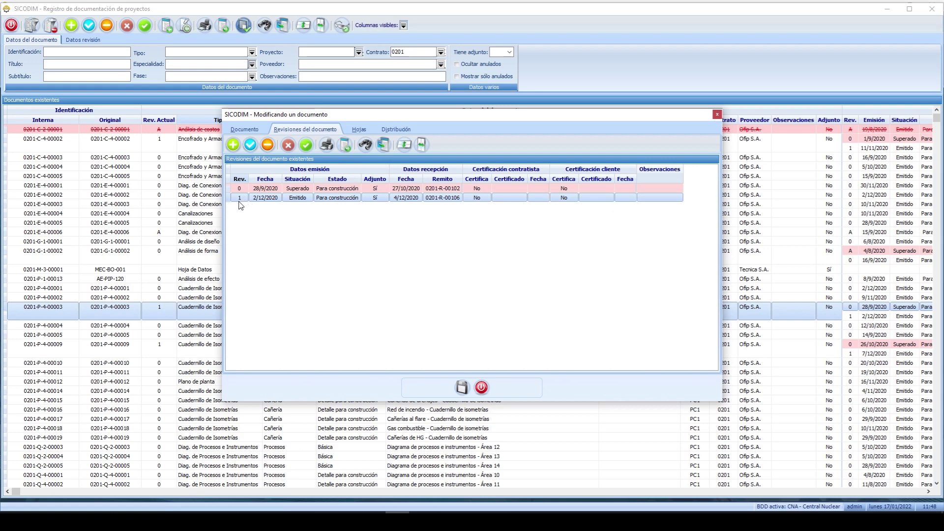
pyautogui.click(358, 130)
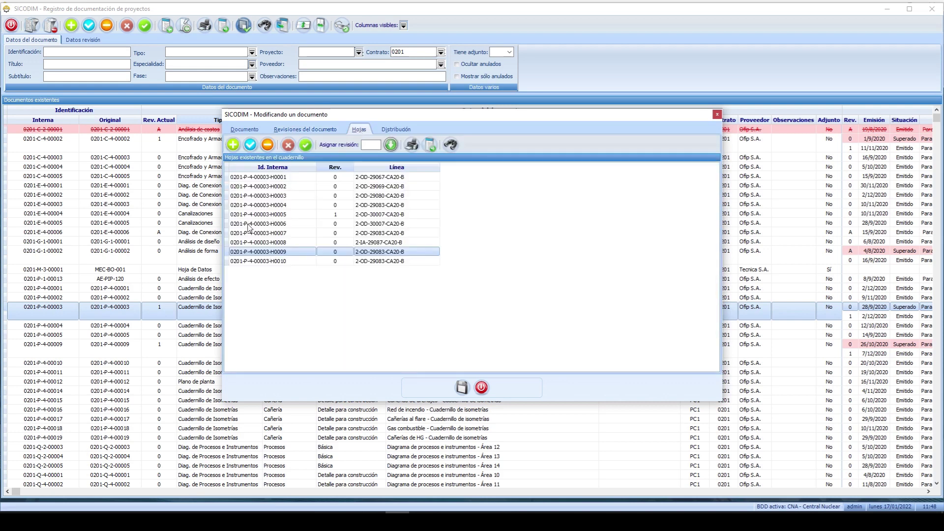
pyautogui.click(316, 188)
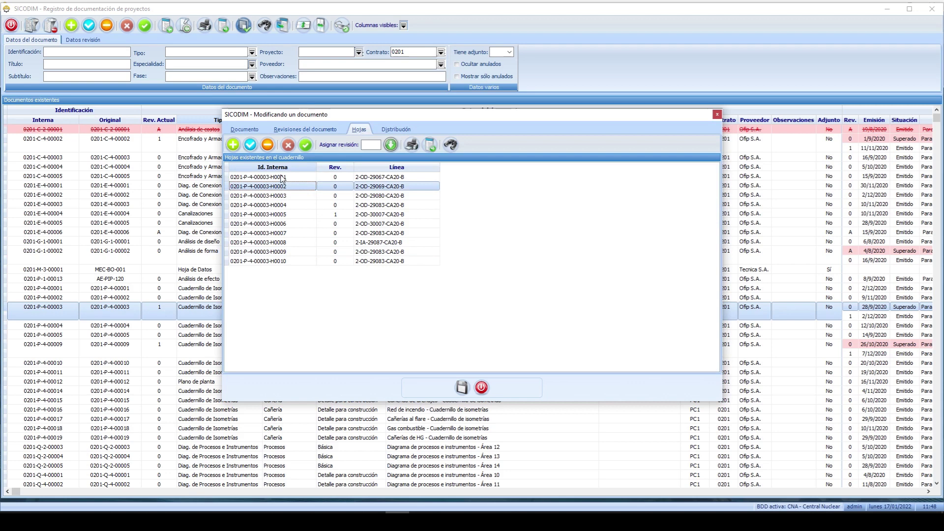
pyautogui.click(288, 195)
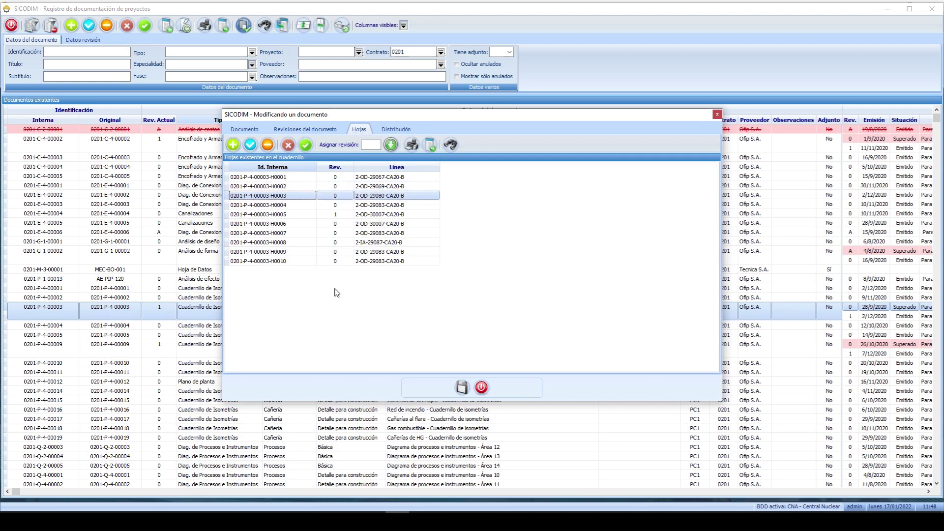
# Examine the G-03 isometrics booklet's distribution records, including delivery notes, copies, senders and recipients.
pyautogui.click(396, 128)
pyautogui.moveTo(284, 190); pyautogui.dragTo(289, 269)
pyautogui.click(294, 242)
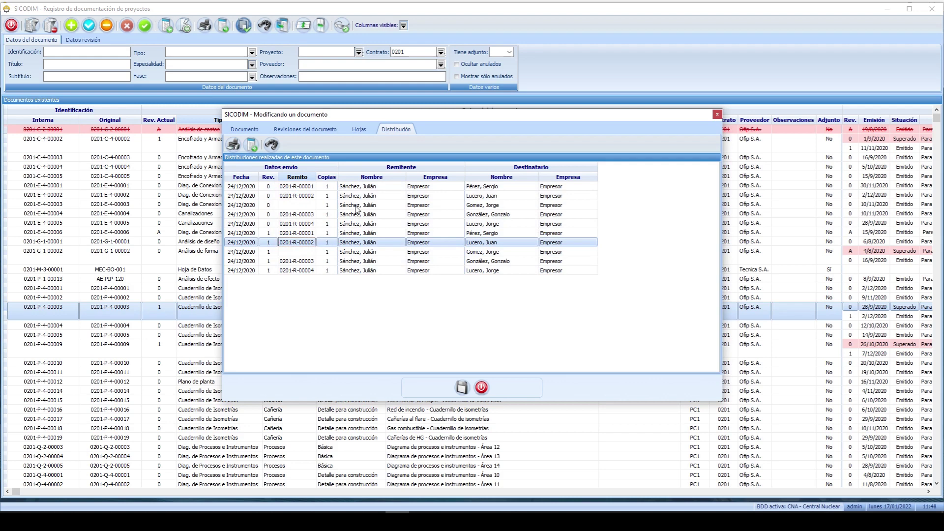
pyautogui.moveTo(326, 187); pyautogui.dragTo(329, 276)
pyautogui.click(380, 259)
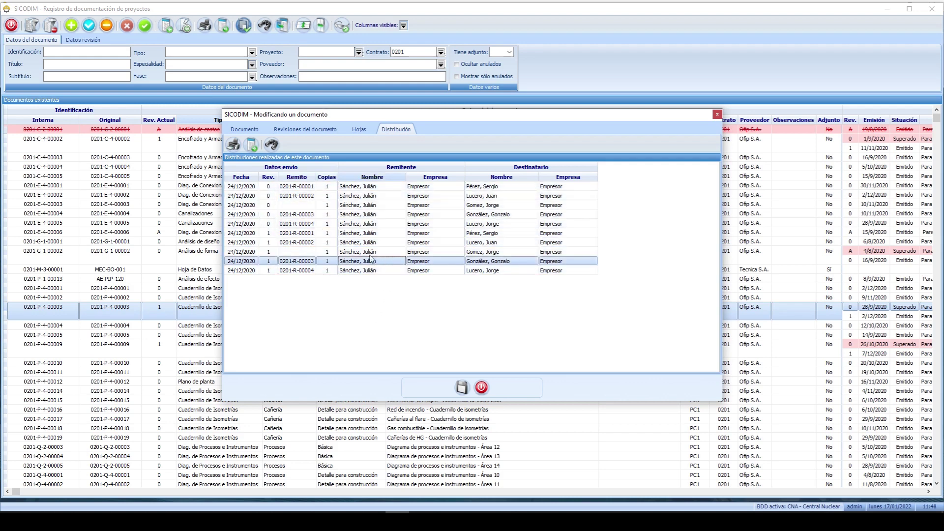
pyautogui.moveTo(309, 190); pyautogui.dragTo(309, 279)
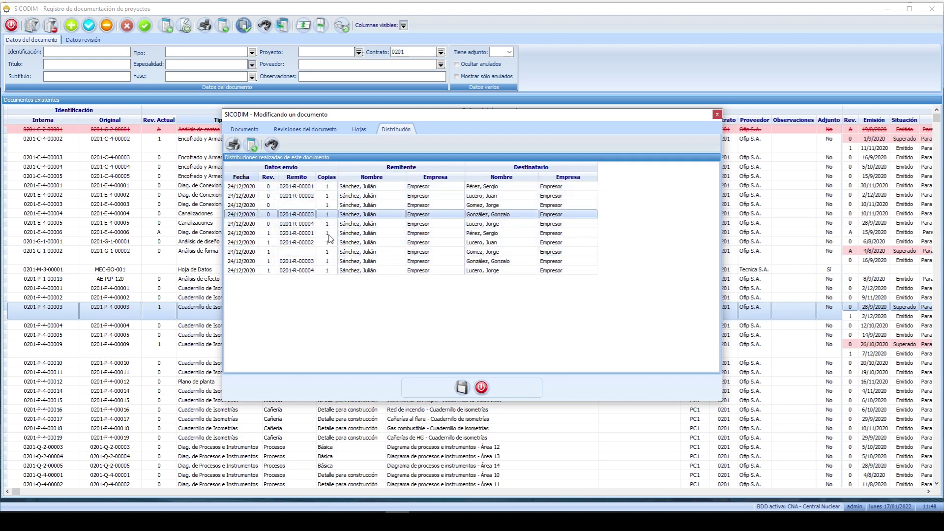
pyautogui.click(326, 196)
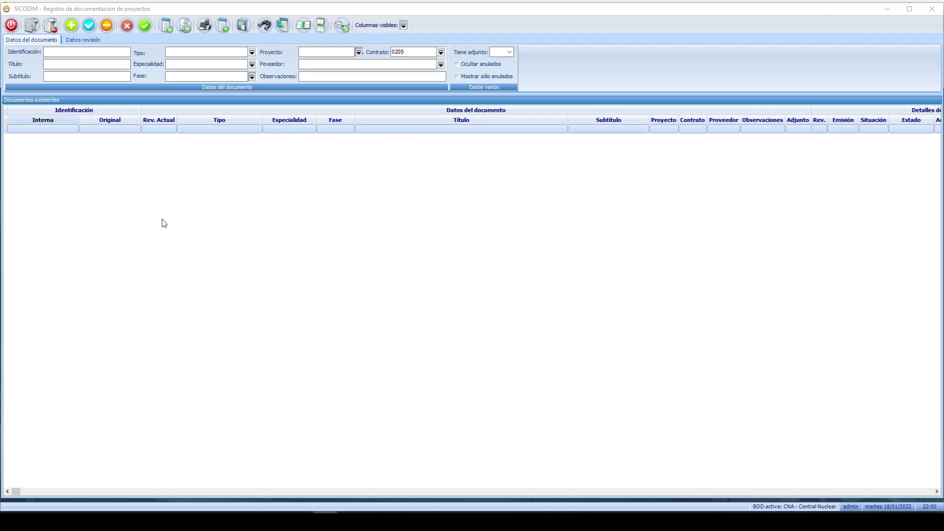
# Load the Excel file "Listado de documentos.xls" into the engineering document list import for contract 0205.
pyautogui.click(167, 25)
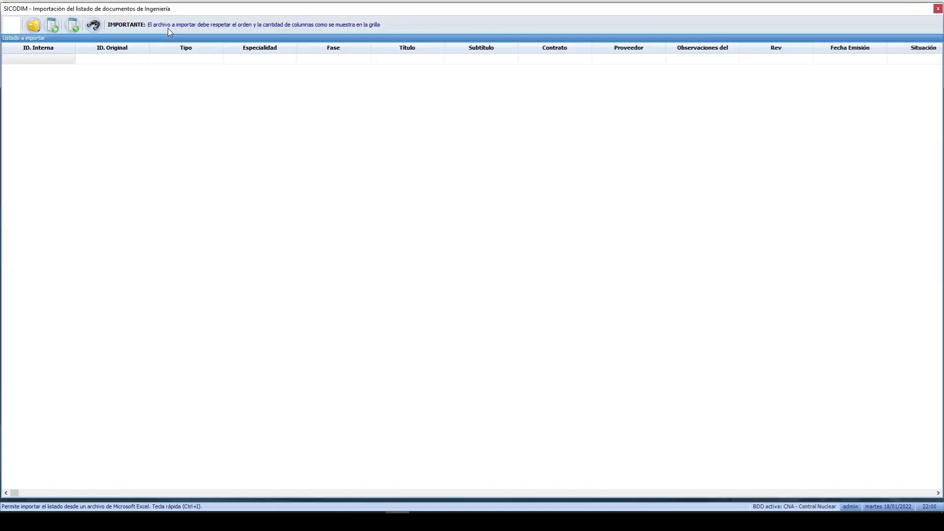
pyautogui.click(33, 25)
pyautogui.click(589, 257)
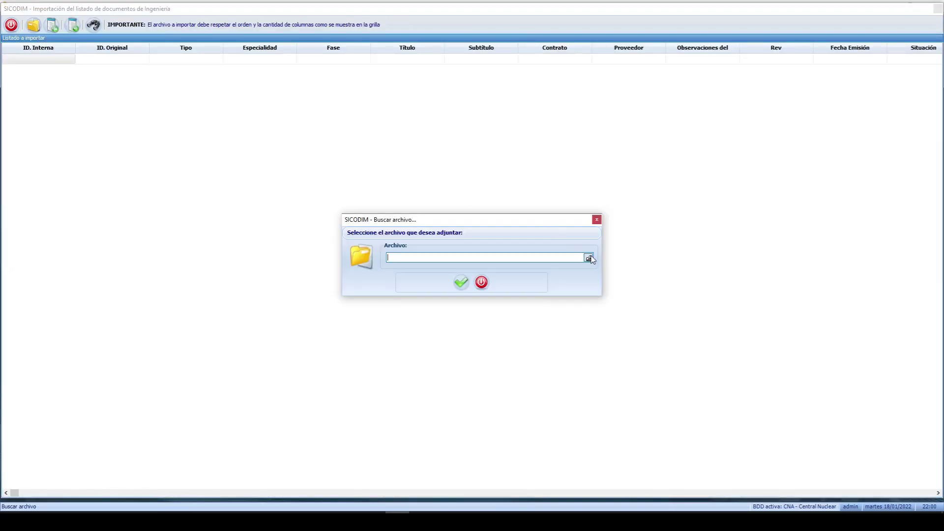
pyautogui.click(256, 128)
pyautogui.click(365, 313)
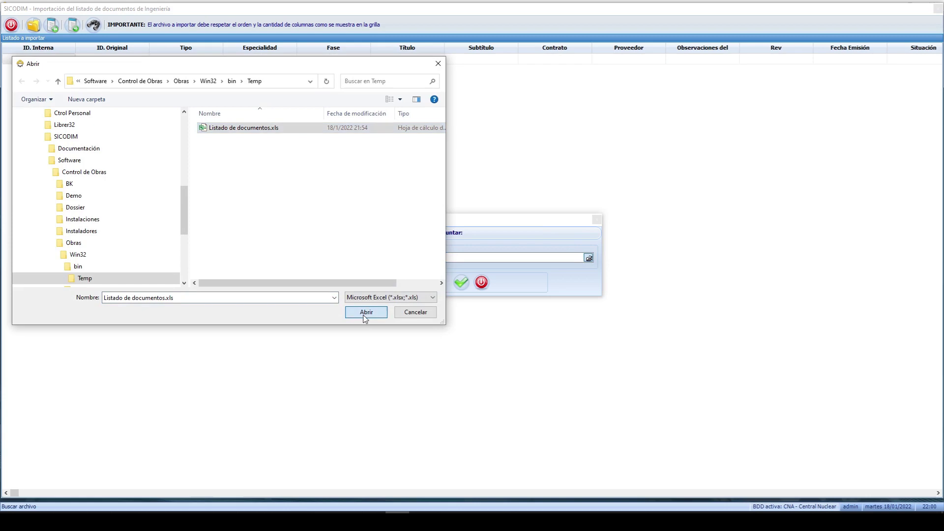
pyautogui.click(461, 282)
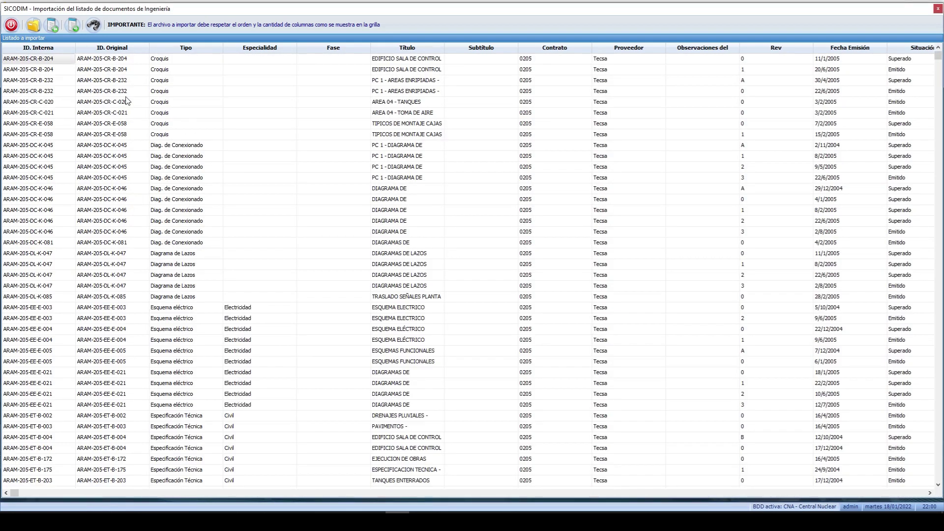
# Import the loaded list using the file's internal IDs and keeping existing documents' data, and return to the document register.
pyautogui.click(53, 24)
pyautogui.click(541, 263)
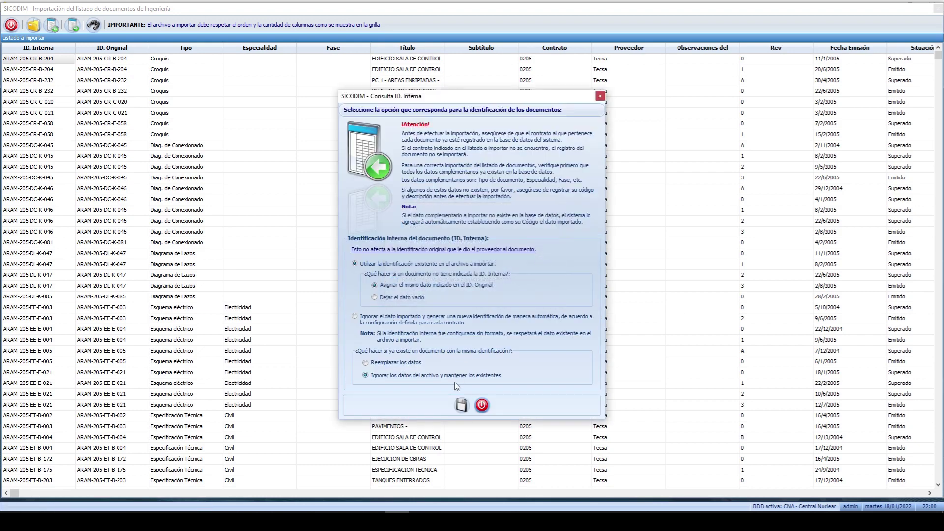
pyautogui.click(461, 405)
pyautogui.click(534, 281)
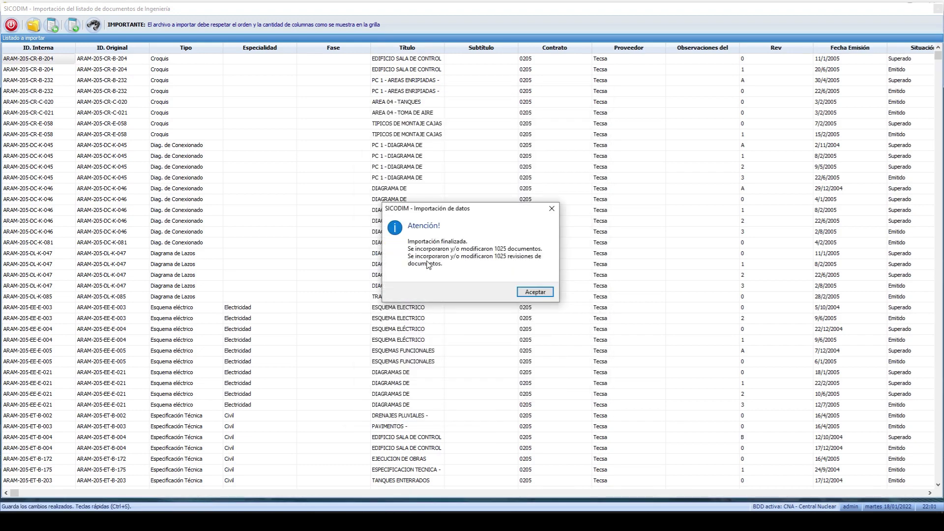
pyautogui.click(535, 292)
pyautogui.click(15, 26)
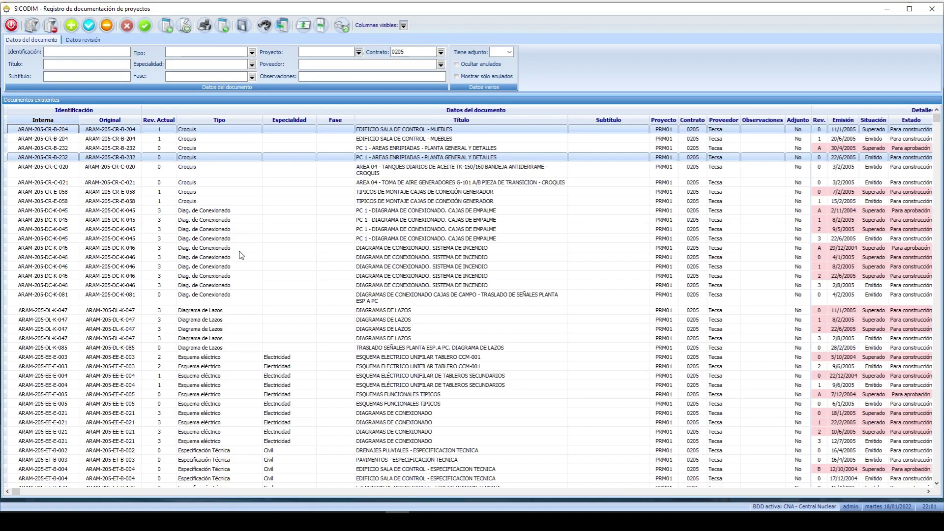
# Merge the repeated rows of each imported document so its revisions are grouped under a single entry.
pyautogui.click(269, 211)
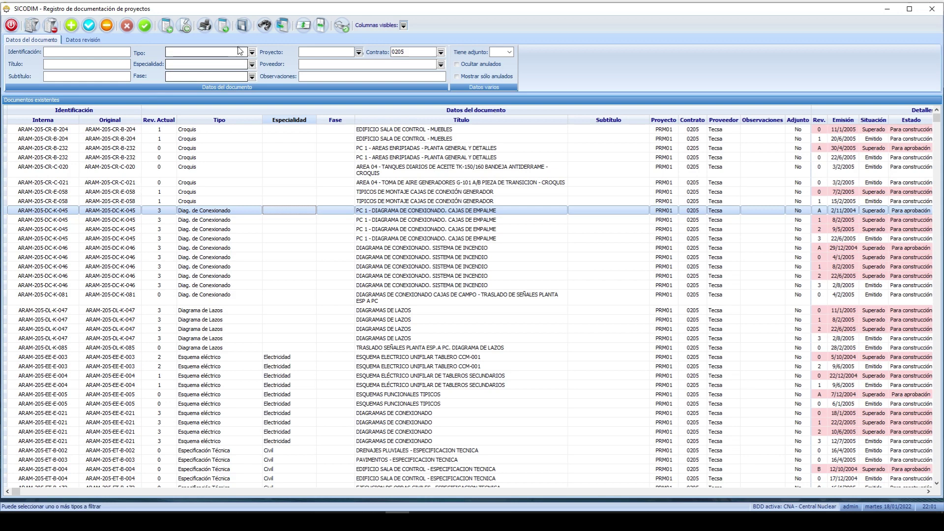
pyautogui.click(242, 26)
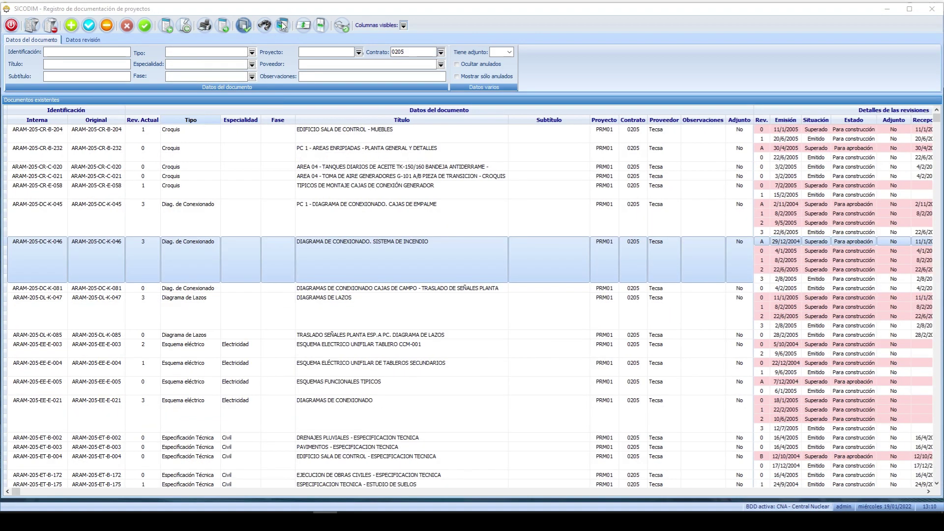
# Assign the Electricidad specialty to documents ARAM-205-CR-B-204 through ARAM-205-DL-K-047 without updating their internal IDs.
pyautogui.click(283, 25)
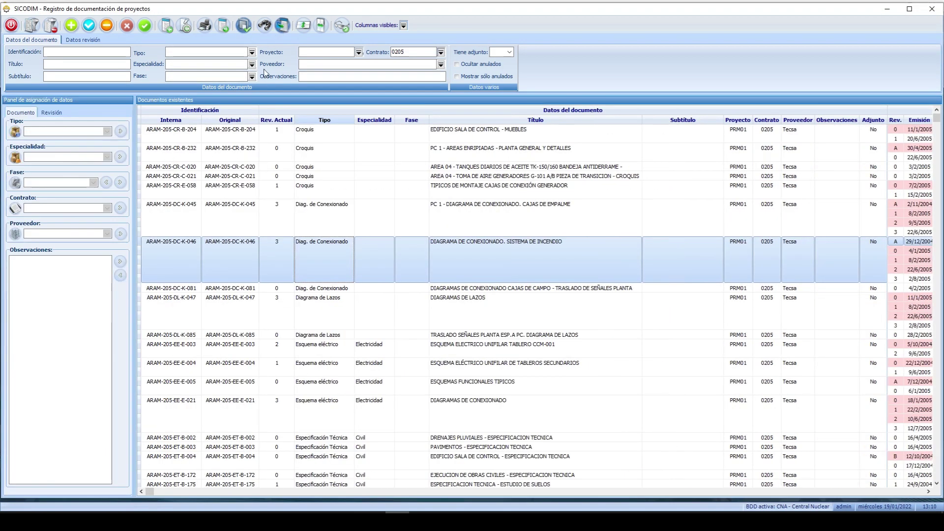
pyautogui.moveTo(322, 131); pyautogui.dragTo(323, 304)
pyautogui.click(108, 158)
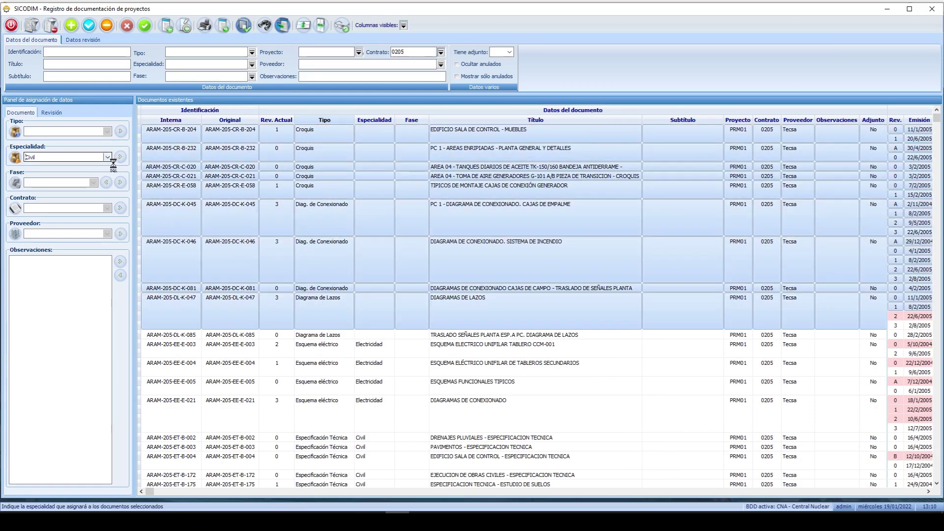
pyautogui.click(54, 194)
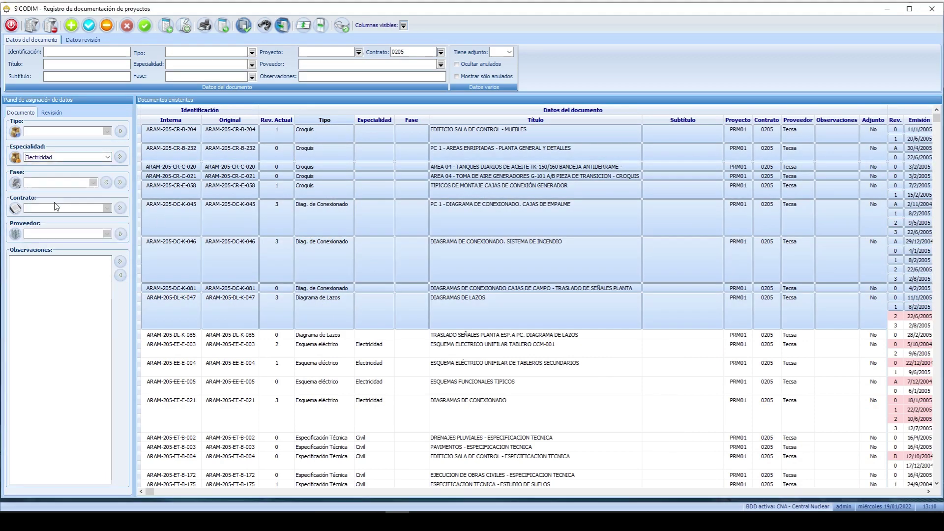
pyautogui.click(120, 157)
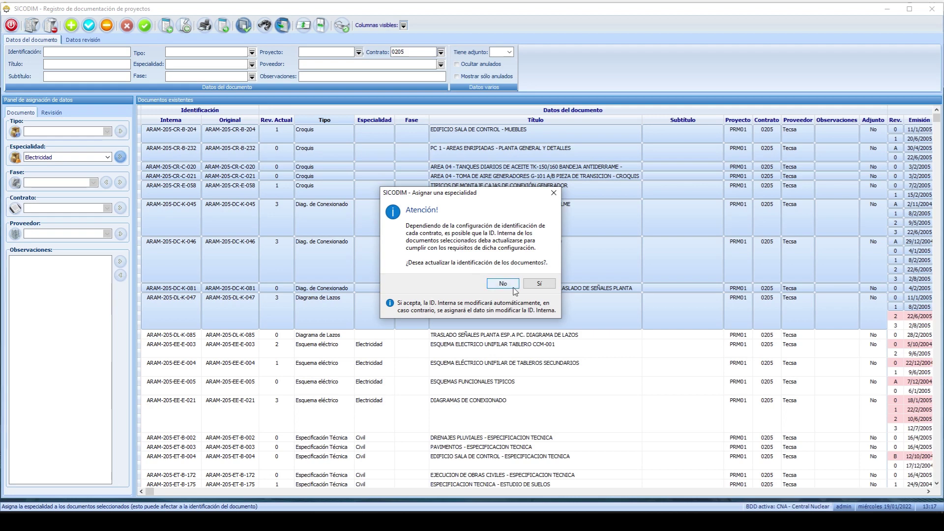
pyautogui.click(511, 286)
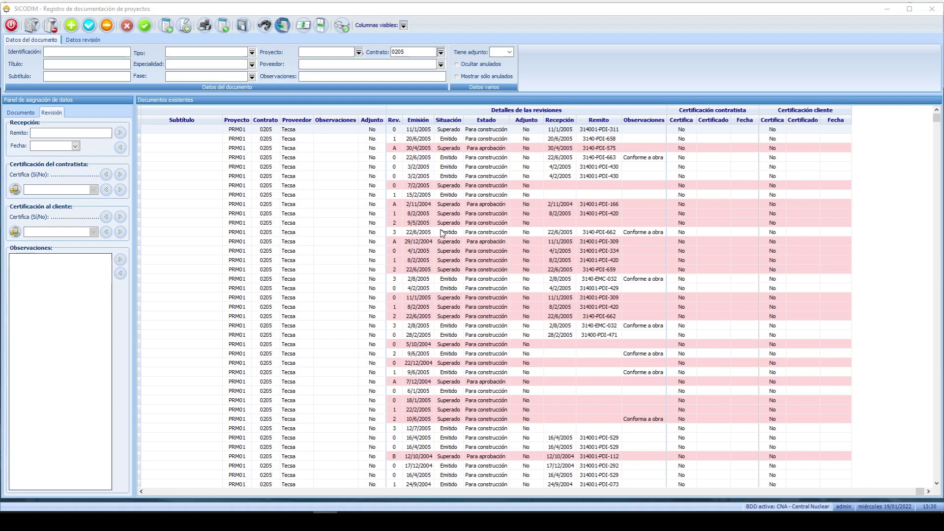
# Mark the revisions from remito 314001-PDI-311 through 31400-PDI-471 as requiring both client and contractor certification.
pyautogui.moveTo(596, 130); pyautogui.dragTo(615, 335)
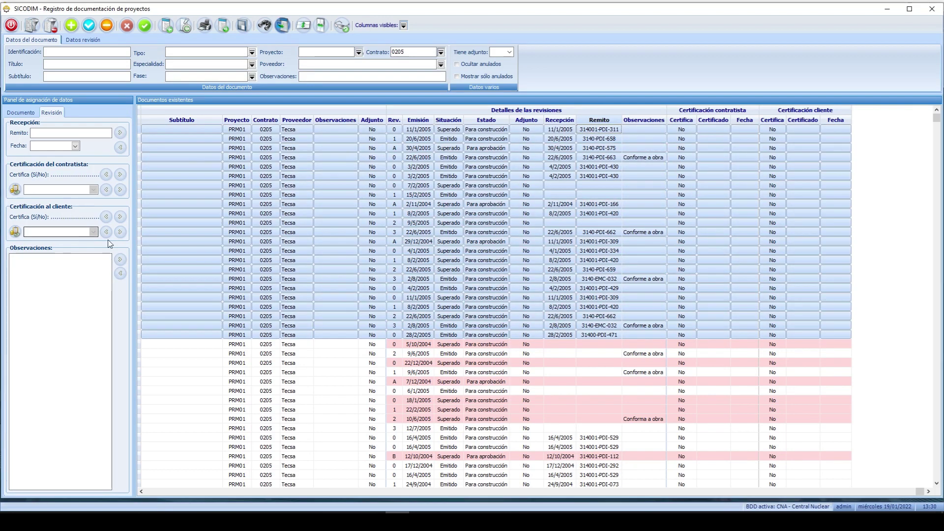
pyautogui.click(120, 217)
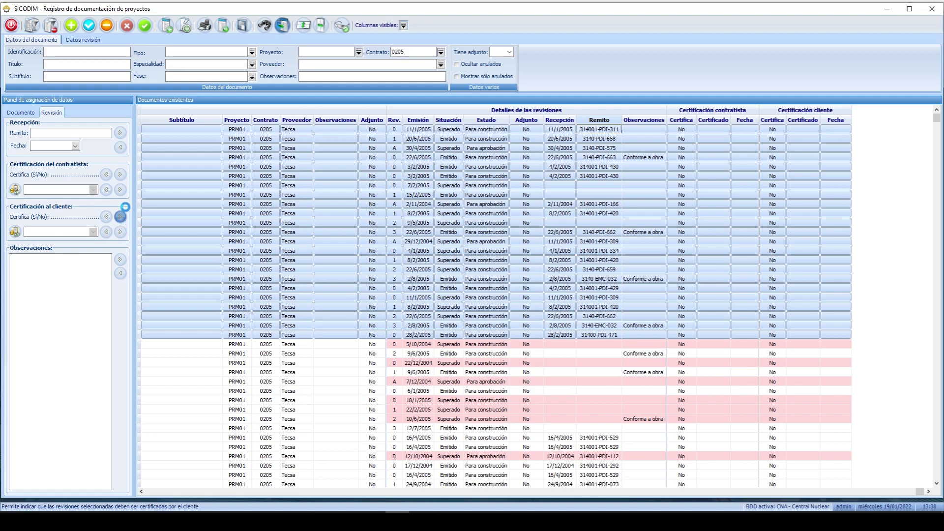
pyautogui.click(120, 175)
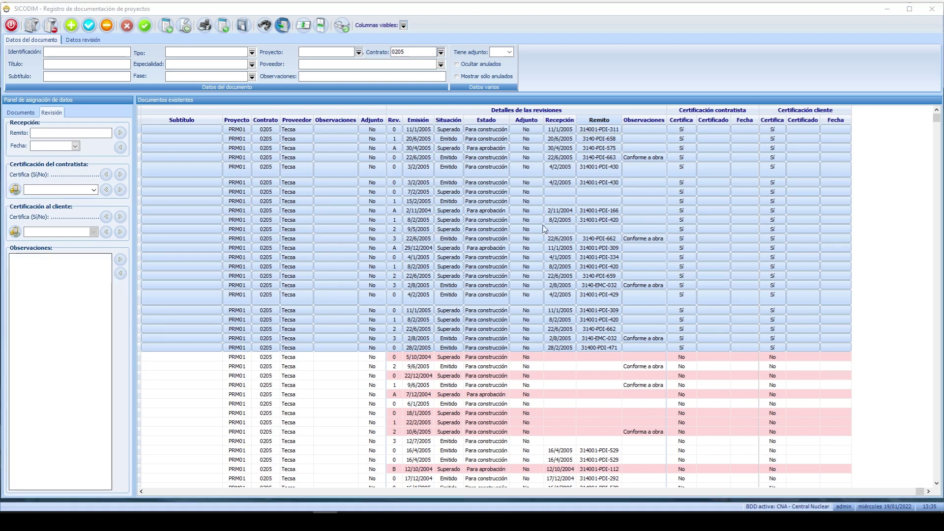
# Assign the contractor certificate Tecsa_002 to the selected revisions.
pyautogui.click(93, 190)
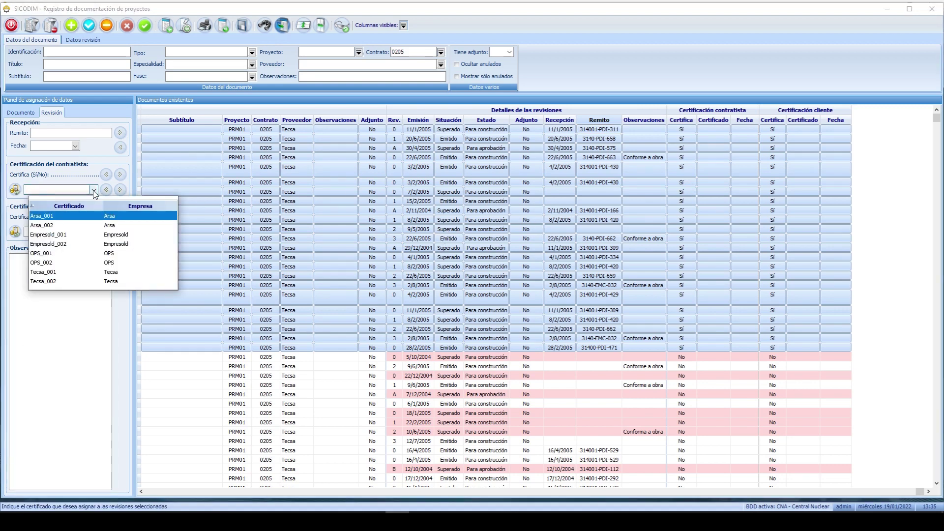
pyautogui.click(61, 281)
pyautogui.click(120, 190)
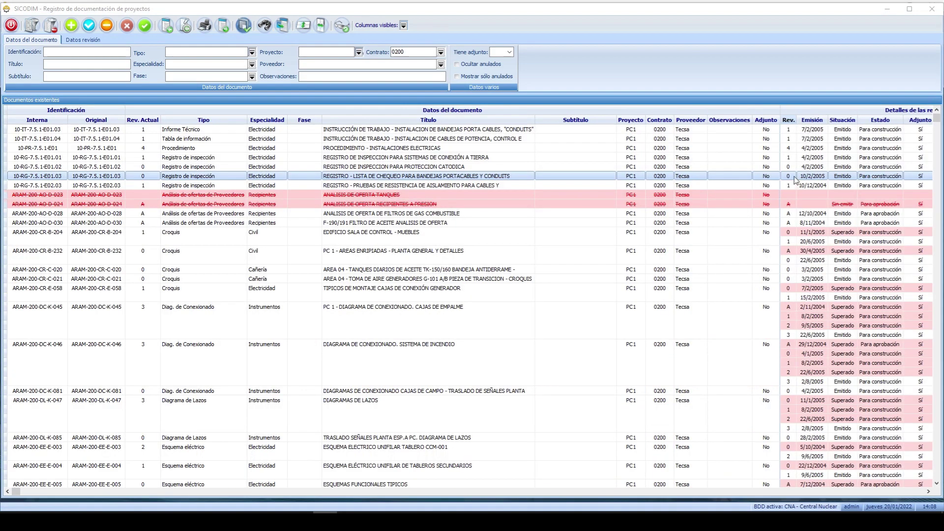
# View the PDF attached to revision 0 of document 10-RG-7.5.1-E01.03 and close it.
pyautogui.rightClick(795, 178)
pyautogui.click(810, 197)
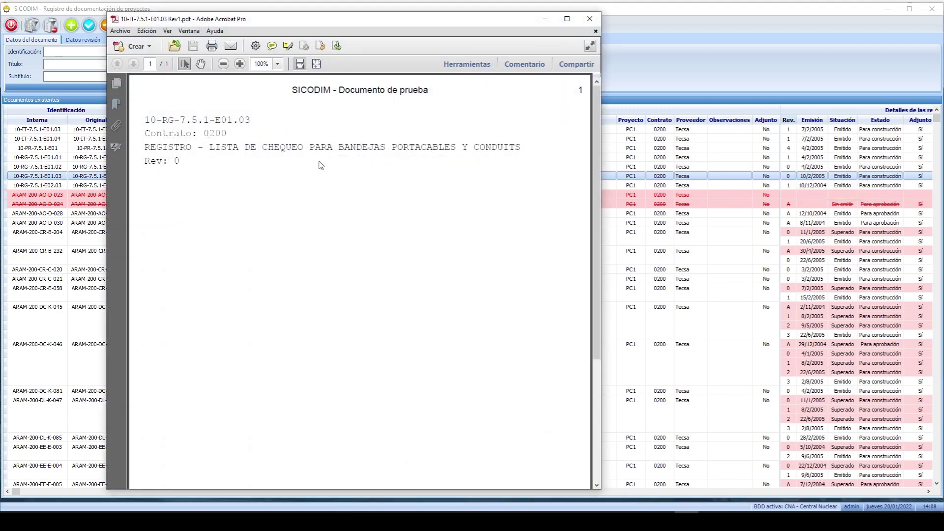
pyautogui.click(588, 20)
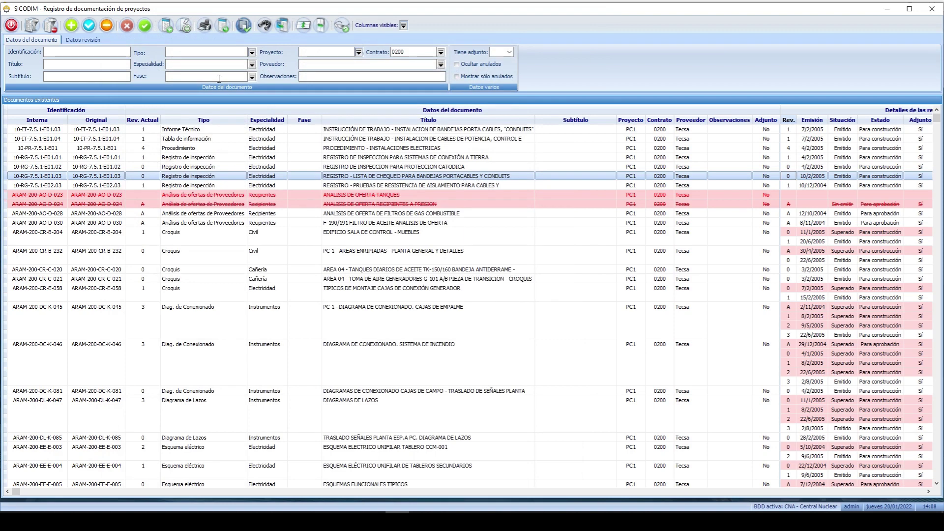
# Examine the import of consultation files named by internal identification, up to the source folder selection, and leave it without importing.
pyautogui.click(184, 26)
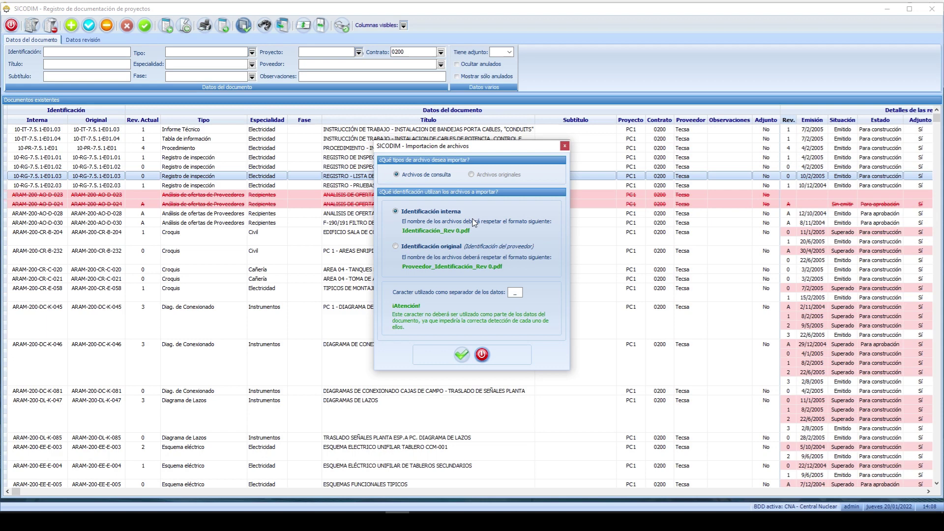
pyautogui.click(462, 355)
pyautogui.click(596, 238)
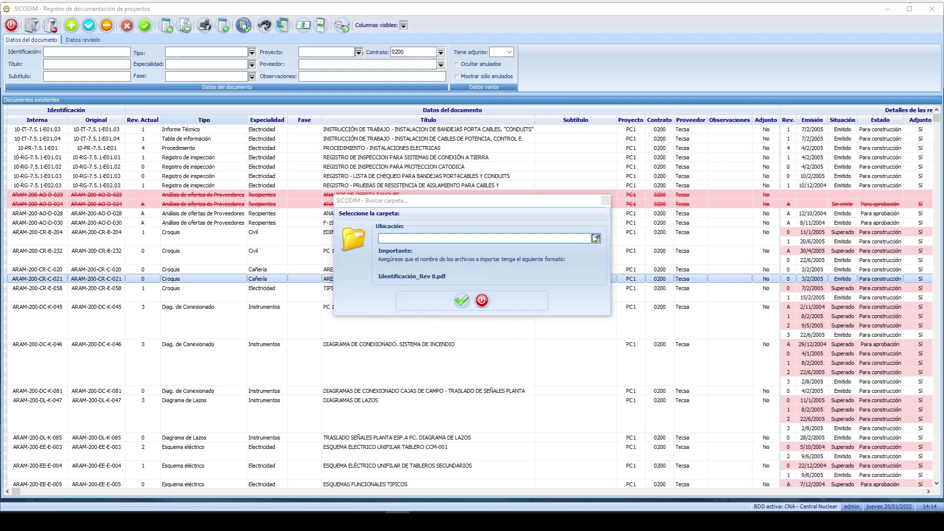
pyautogui.click(529, 250)
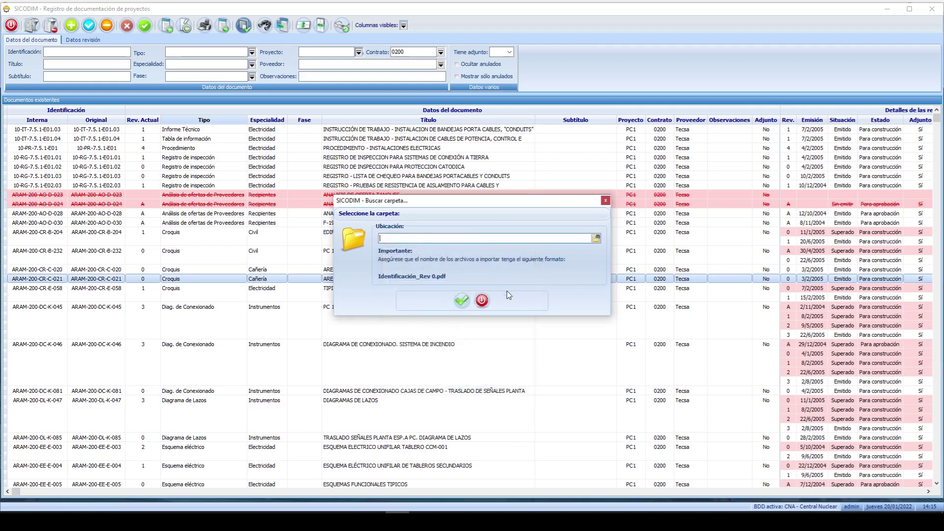
pyautogui.click(481, 297)
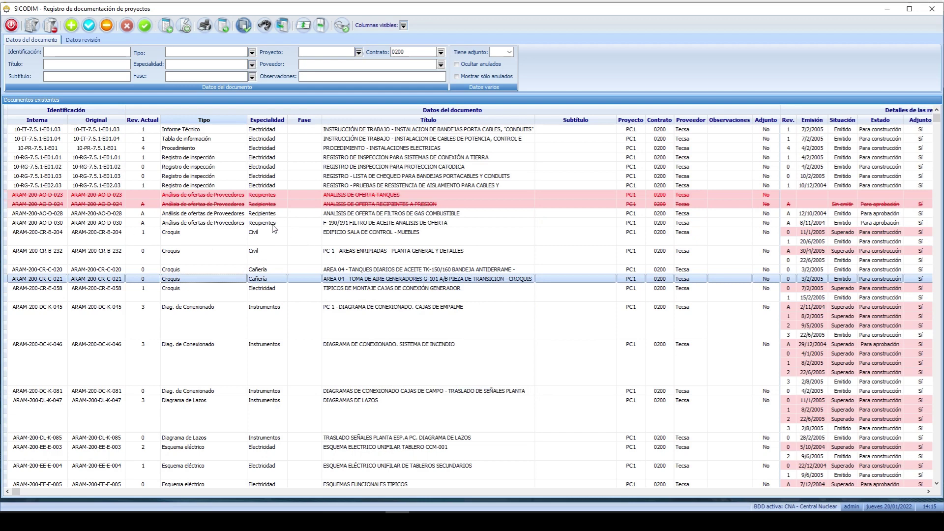
pyautogui.click(146, 186)
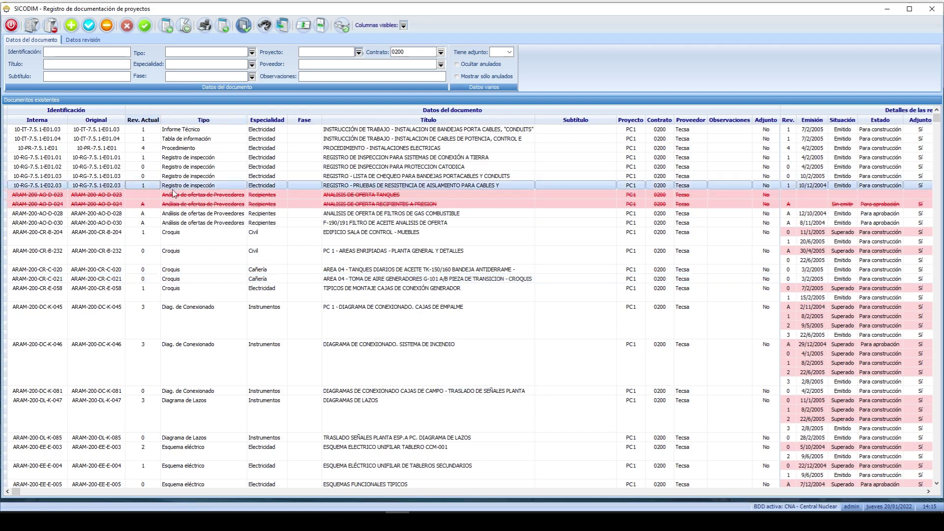
pyautogui.click(197, 224)
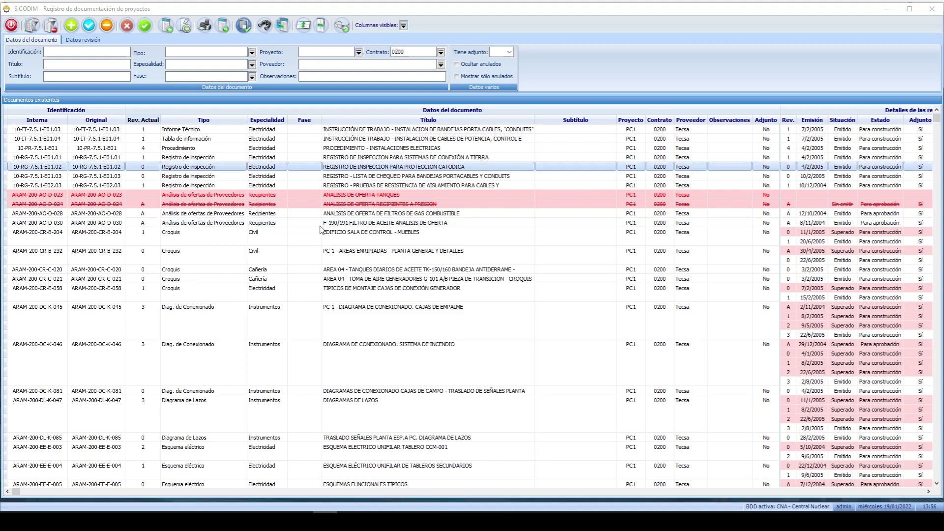
# Filter the contract 0200 documents by the Electricidad specialty.
pyautogui.click(252, 64)
pyautogui.click(187, 86)
pyautogui.click(43, 41)
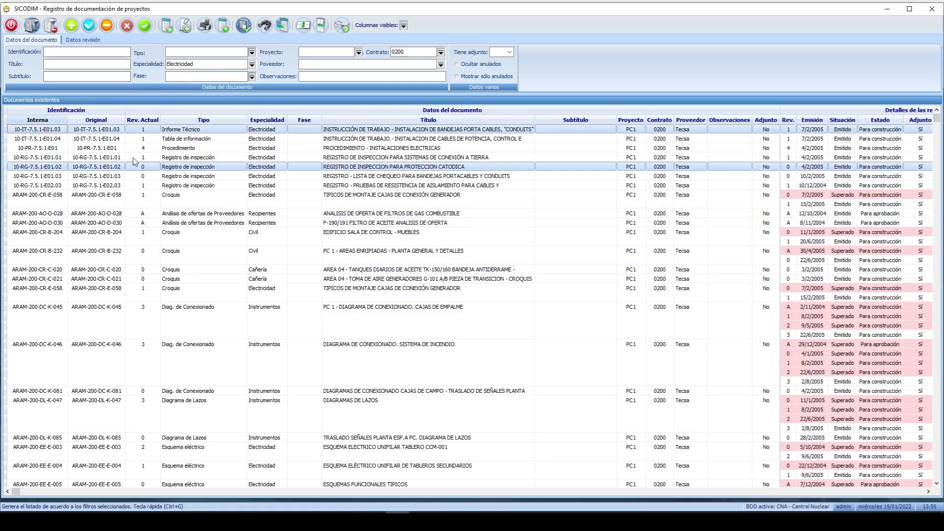
# Filter the Electricidad documents of type Esquema eléctrico by the title text CONEXIONADO.
pyautogui.click(333, 177)
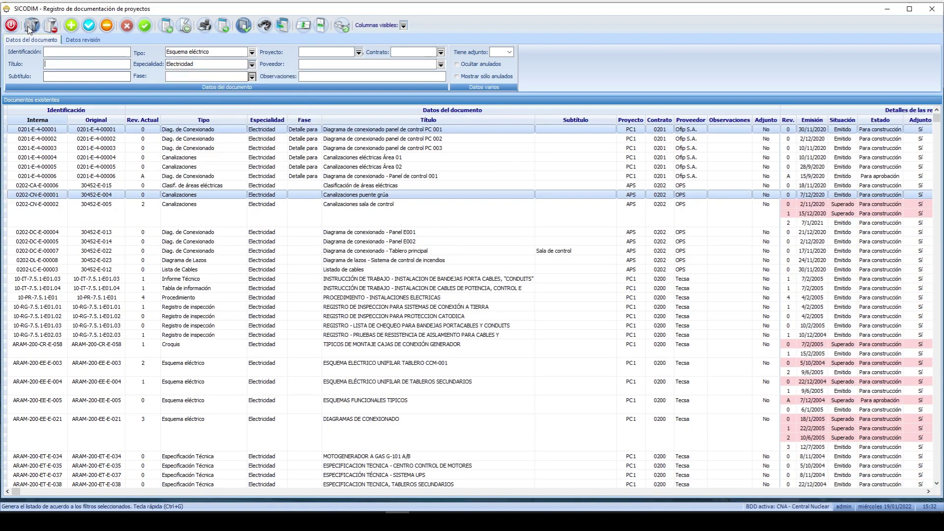
pyautogui.click(56, 61)
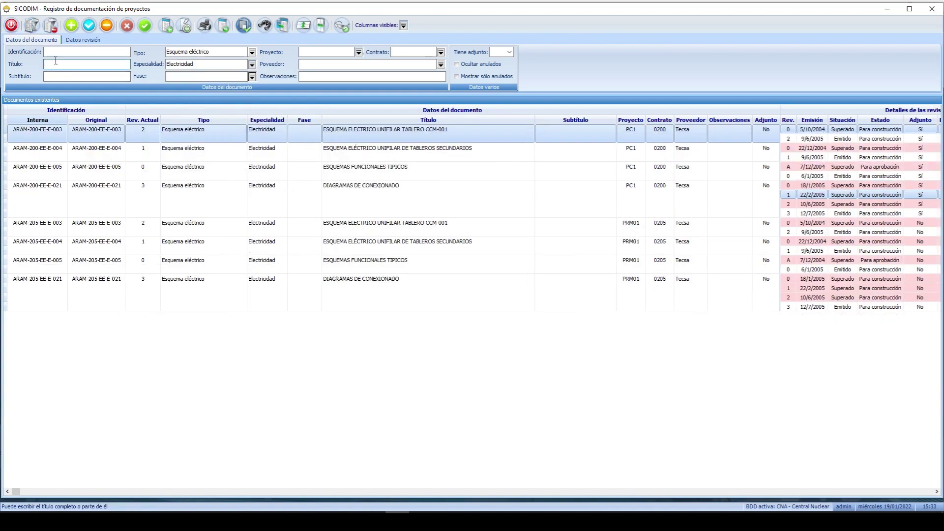
pyautogui.write('CONEXIONADO')
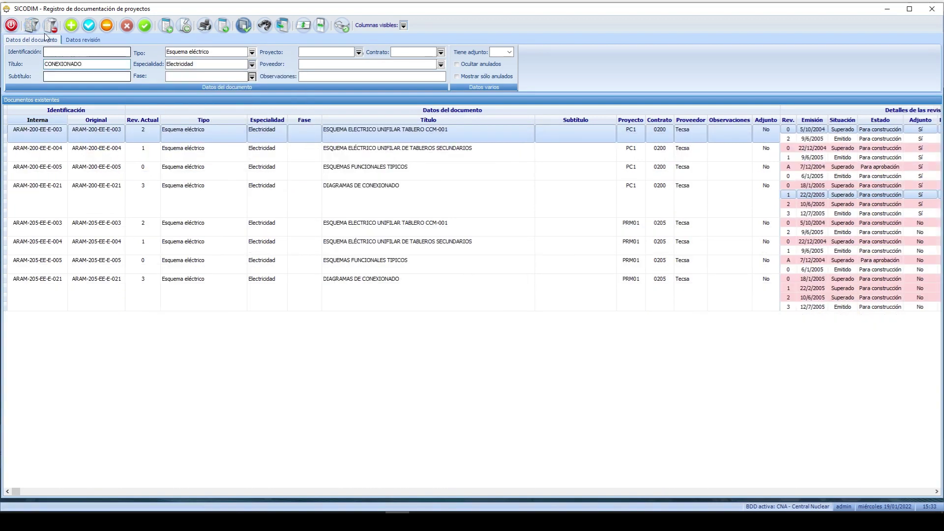
pyautogui.press('Return')
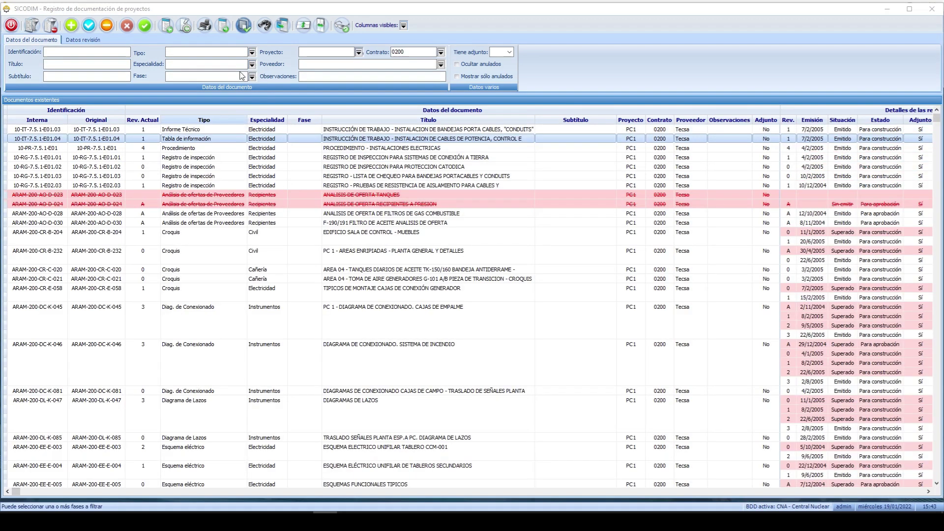
# Search the document type column of the contract 0200 list for "diagr", "esque" and "pro".
pyautogui.click(265, 26)
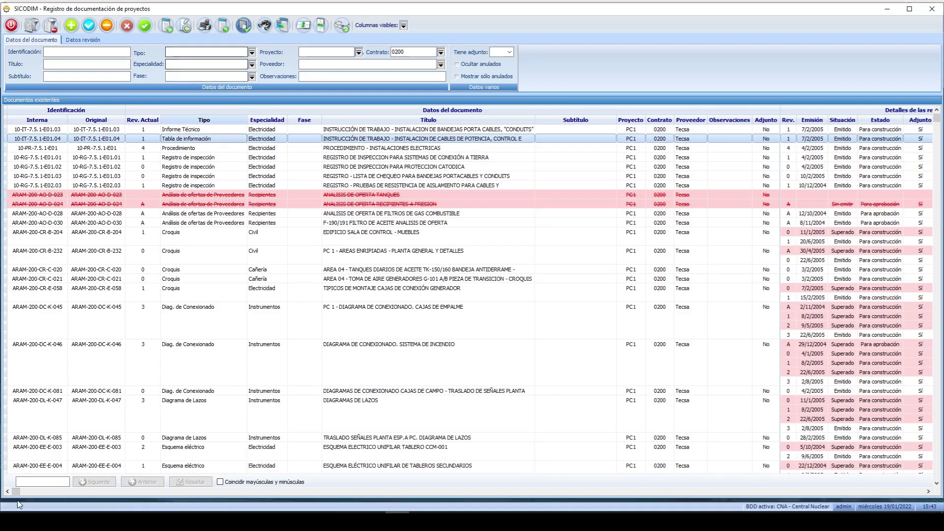
pyautogui.click(196, 169)
pyautogui.click(40, 481)
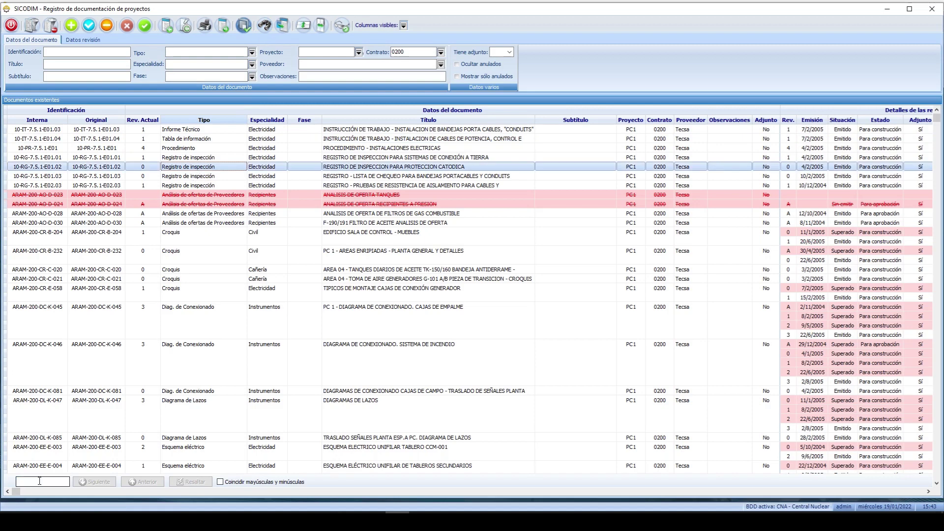
pyautogui.write('diagr')
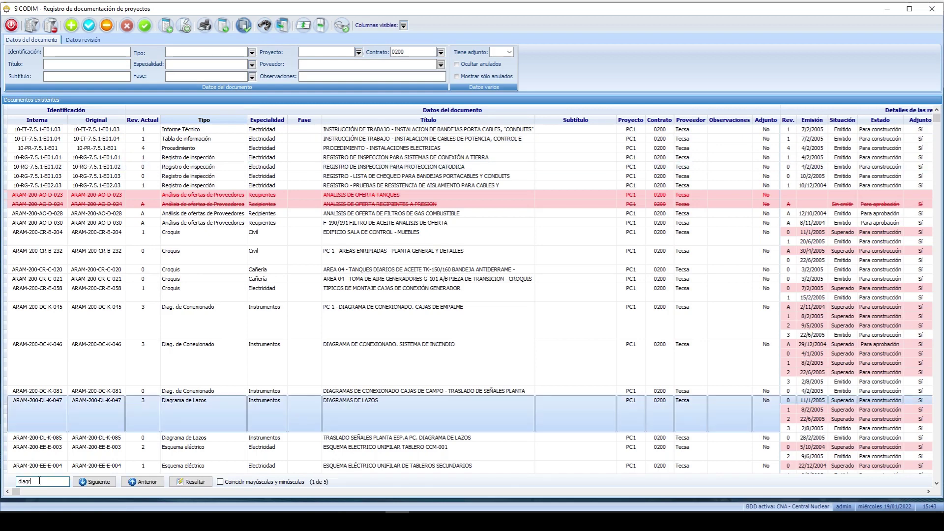
pyautogui.write('esque')
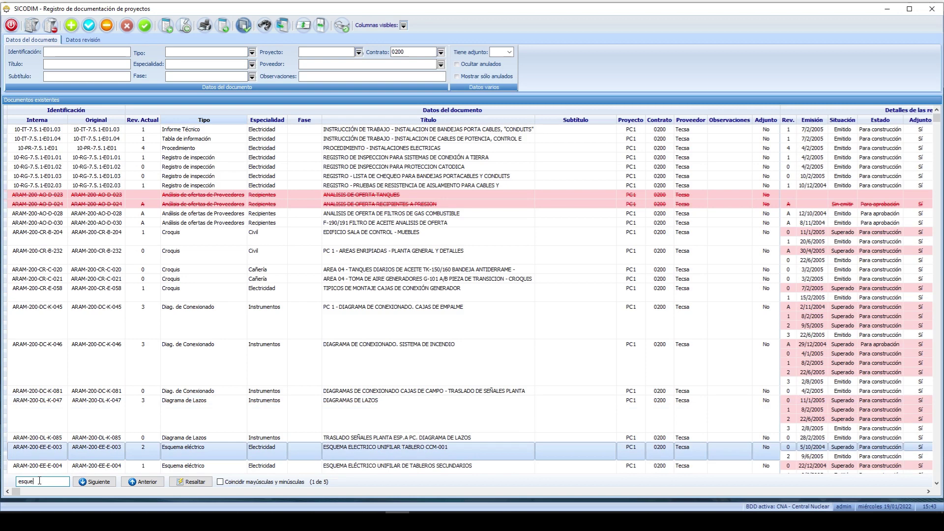
pyautogui.hotkey('ctrl', 'a')
pyautogui.write('pro')
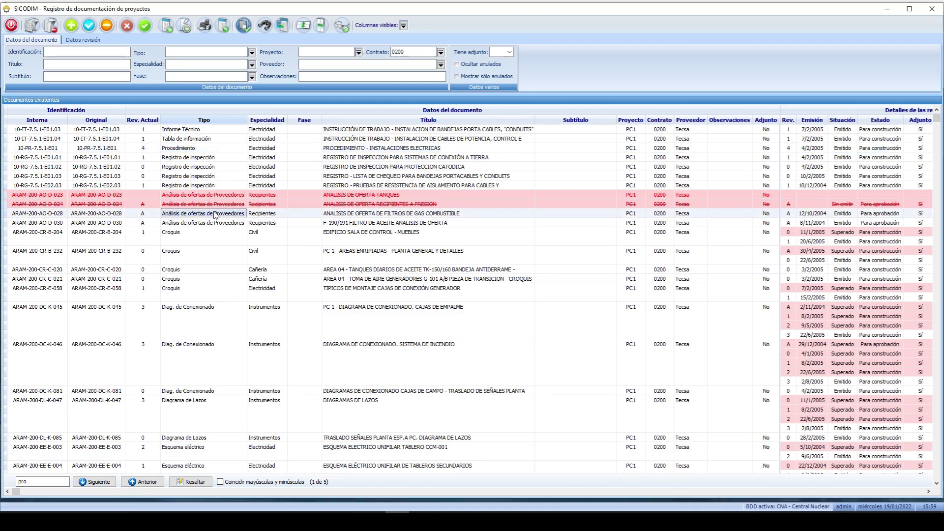
pyautogui.click(215, 215)
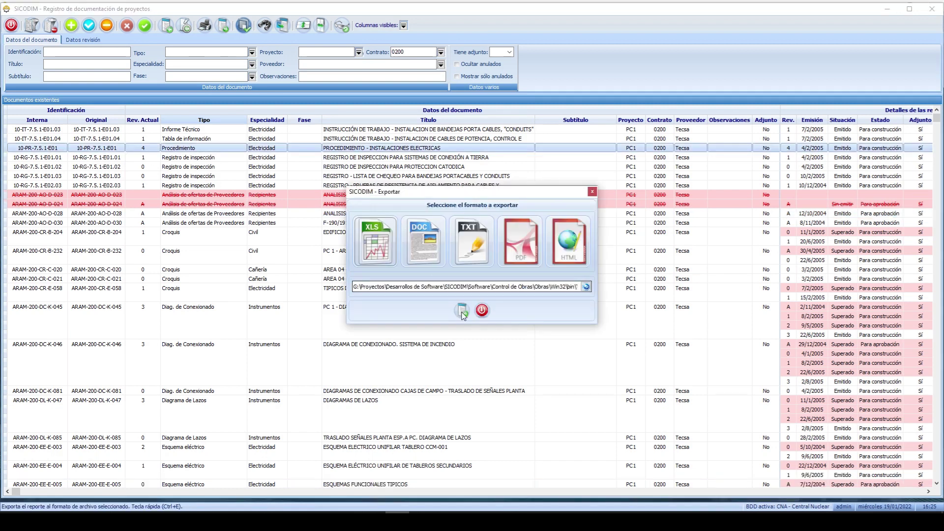
# Export the document list in Excel format and go over the PDF and HTML export formats.
pyautogui.click(461, 309)
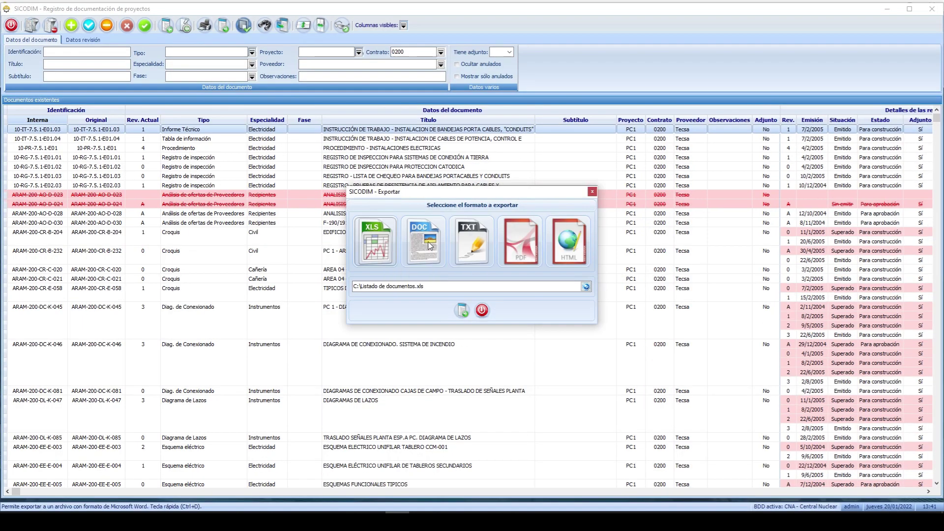
pyautogui.click(521, 243)
pyautogui.click(564, 245)
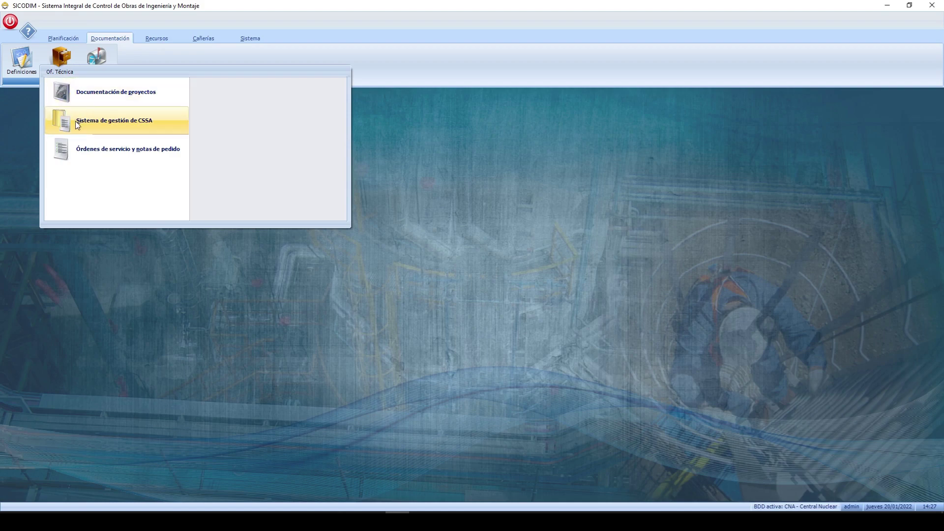
# Open the Sistema de gestión de CSSA register, list its documents and select revision 1 of 0200-PT-ING-01.
pyautogui.click(75, 121)
pyautogui.click(32, 27)
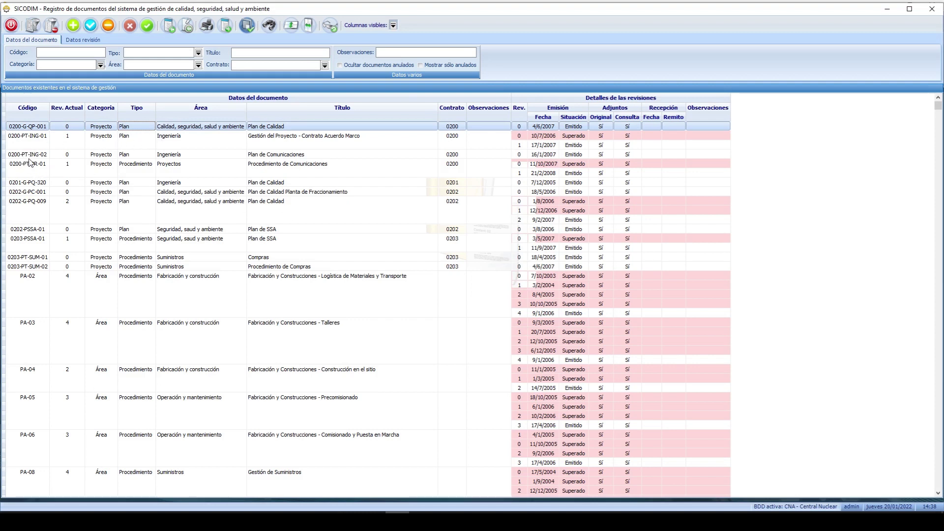
pyautogui.click(83, 146)
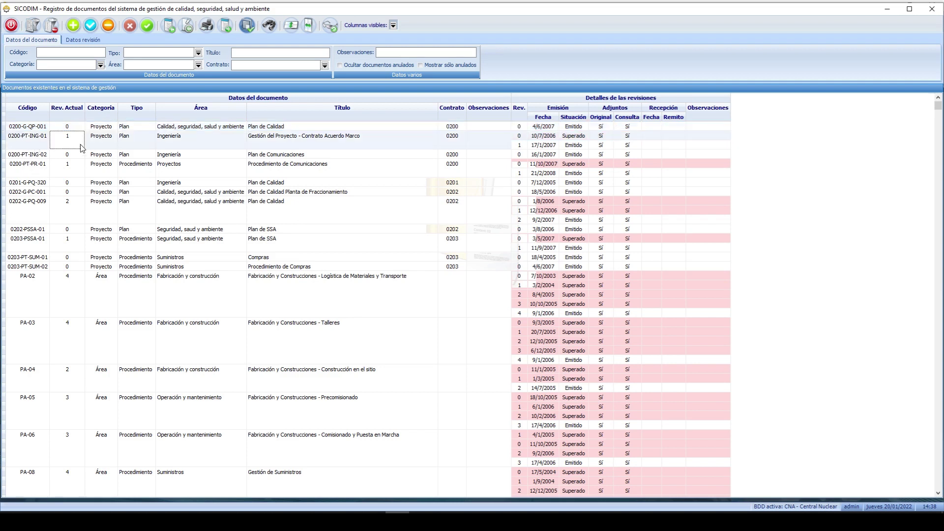
pyautogui.click(520, 146)
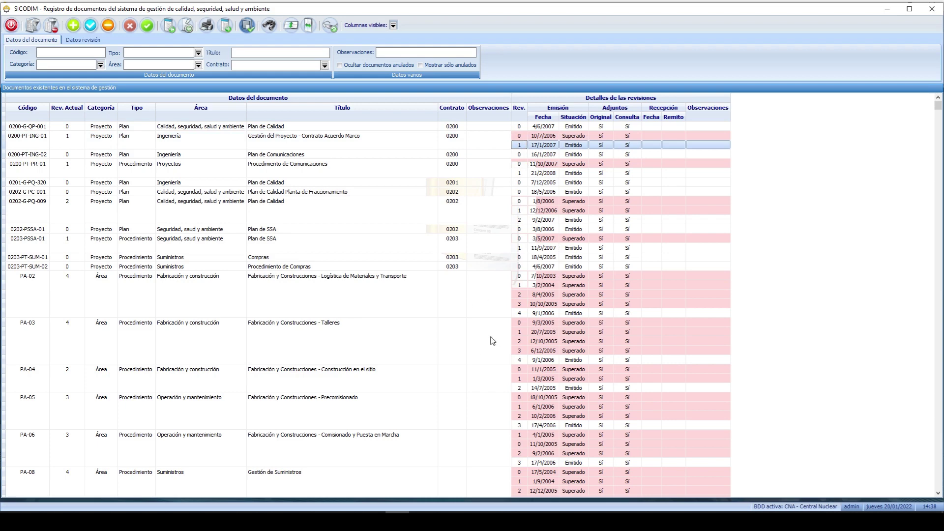
# Open procedure PA-03 and review its document data, revisions and distributions.
pyautogui.doubleClick(315, 338)
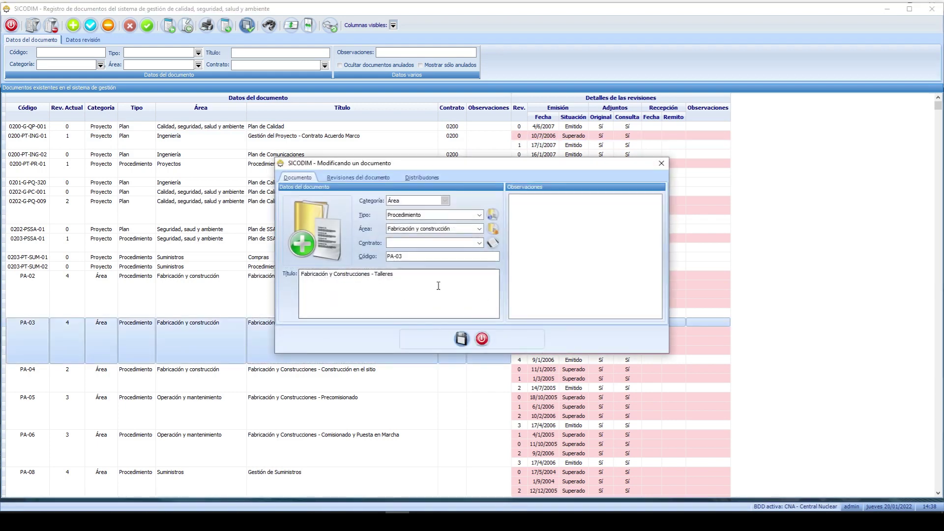
pyautogui.click(358, 177)
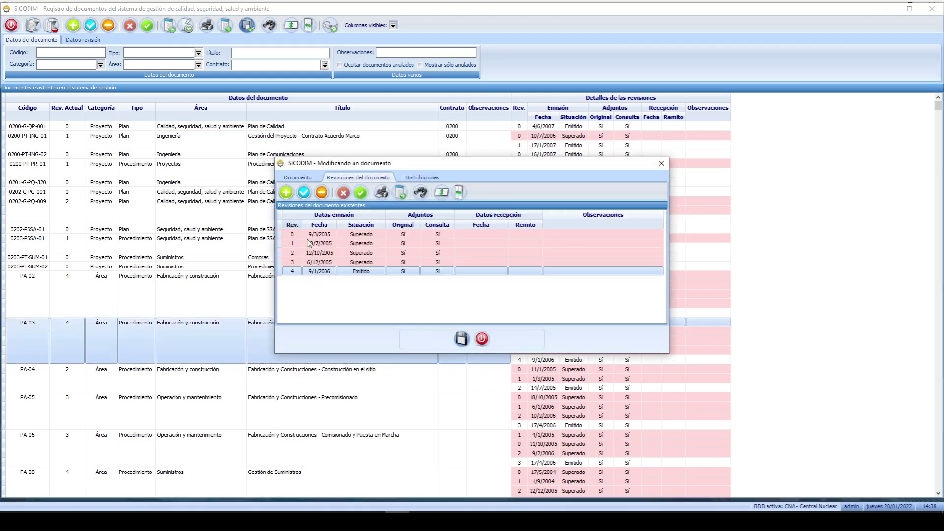
pyautogui.click(422, 178)
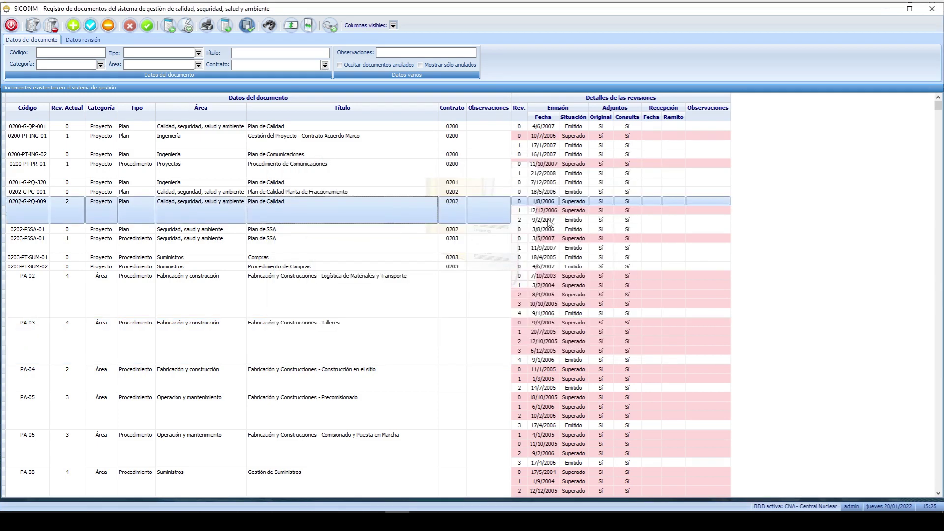
# Check the actions available for revision 2 of document 0202-G-PQ-009 and the register's export formats, without exporting.
pyautogui.click(550, 221)
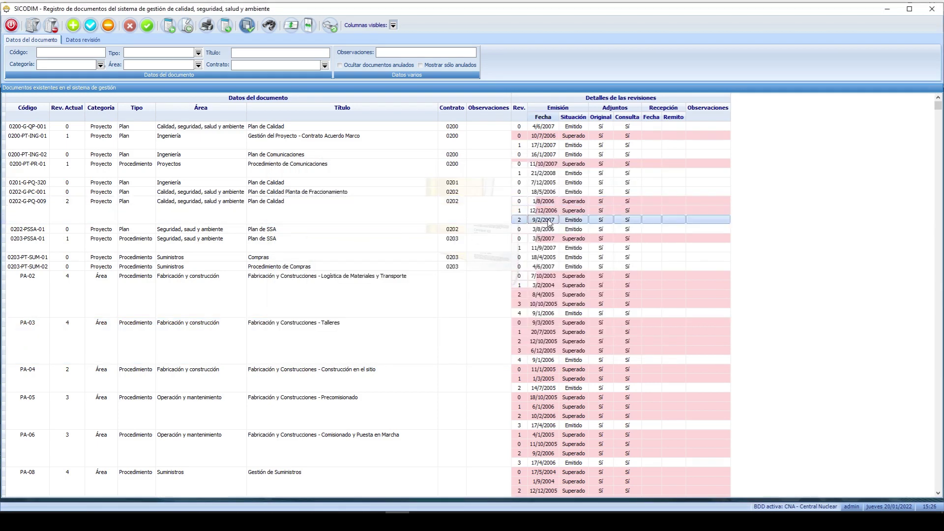
pyautogui.rightClick(549, 222)
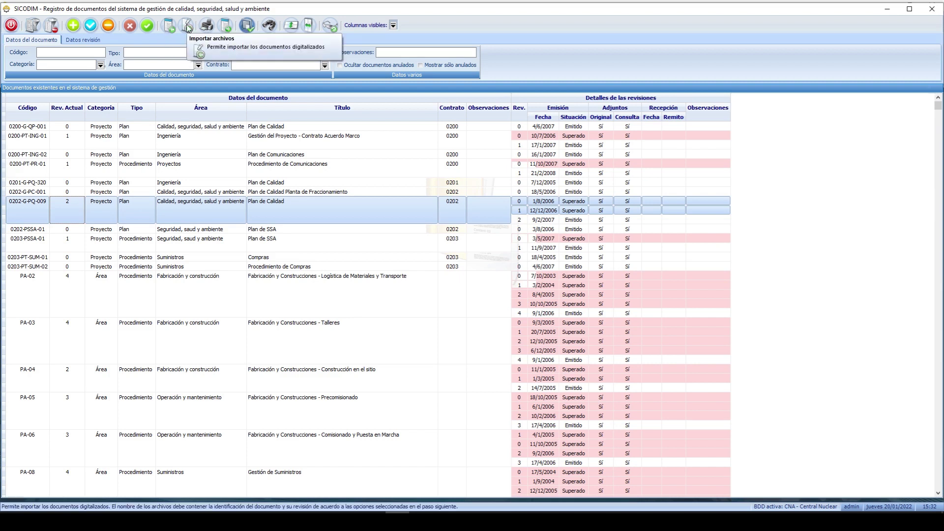
pyautogui.click(225, 26)
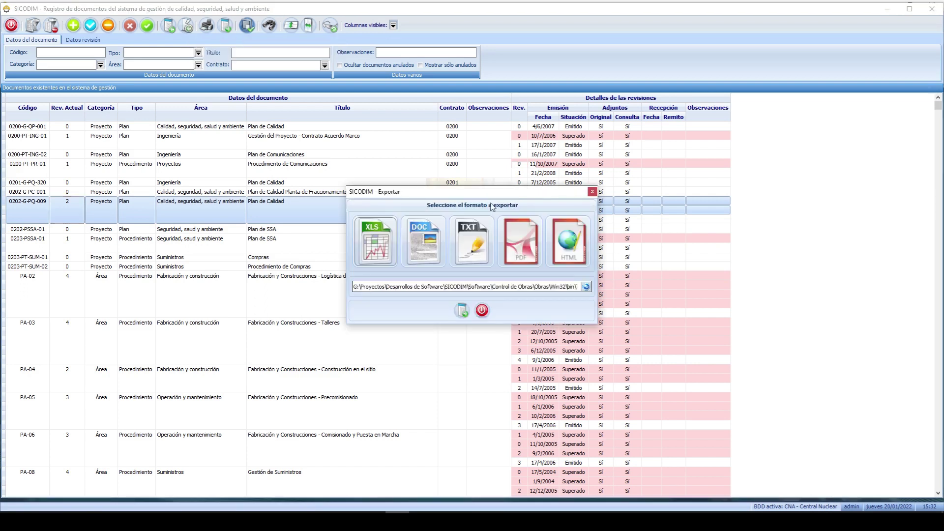
pyautogui.click(481, 311)
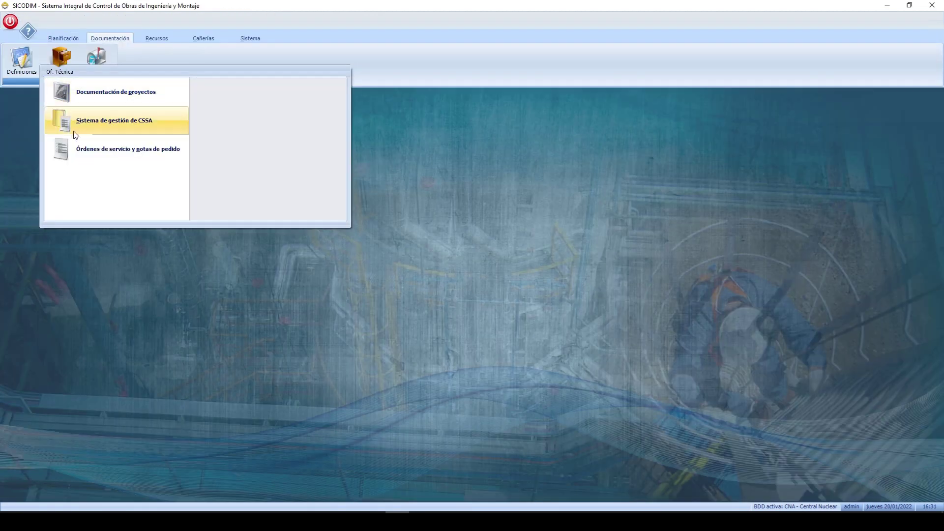
# Open the Órdenes de servicio y notas de pedido register and select service order 0200-G-OS-00002.
pyautogui.click(77, 150)
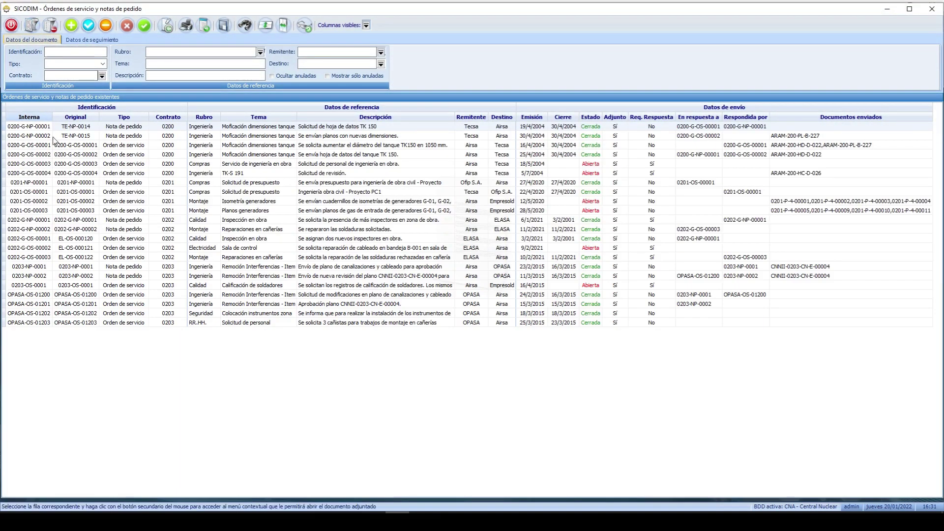
pyautogui.click(140, 155)
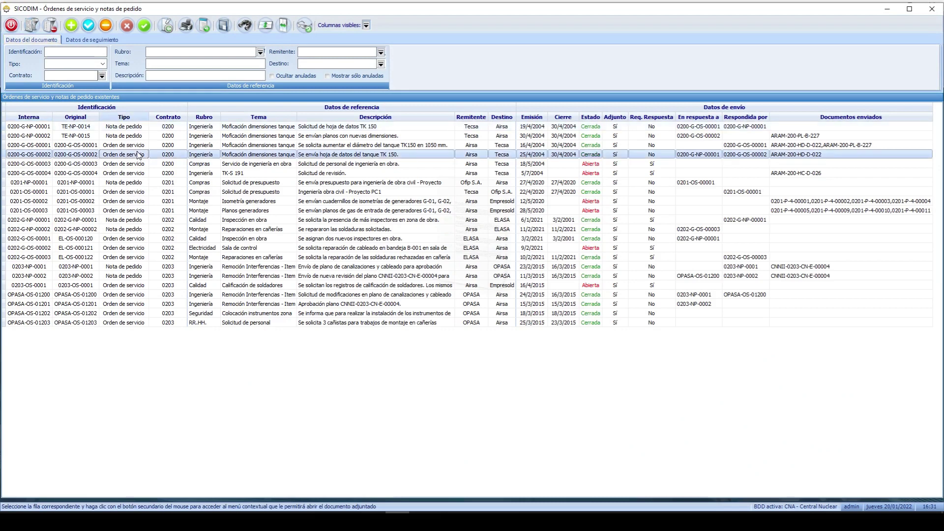
# Review the linked service orders and order notes about the TK 150 tank dimension change in the register.
pyautogui.click(126, 138)
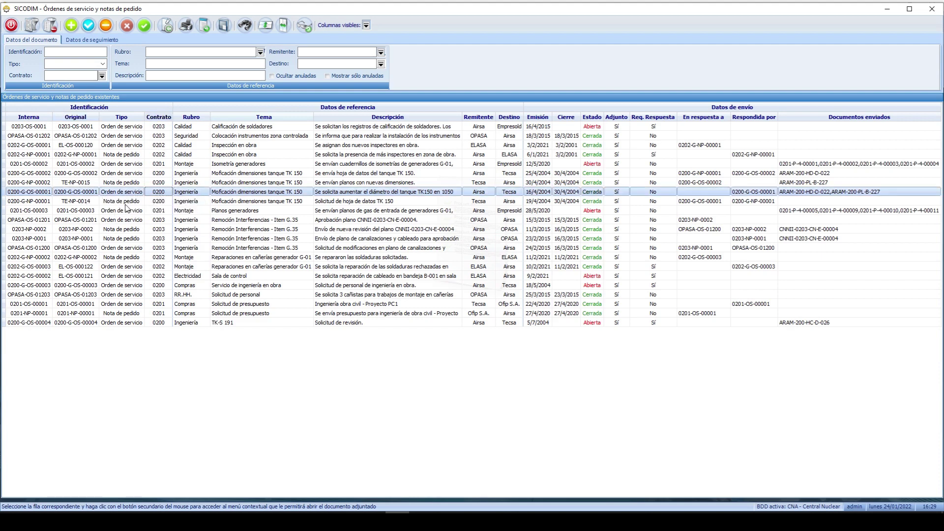
pyautogui.press('Up')
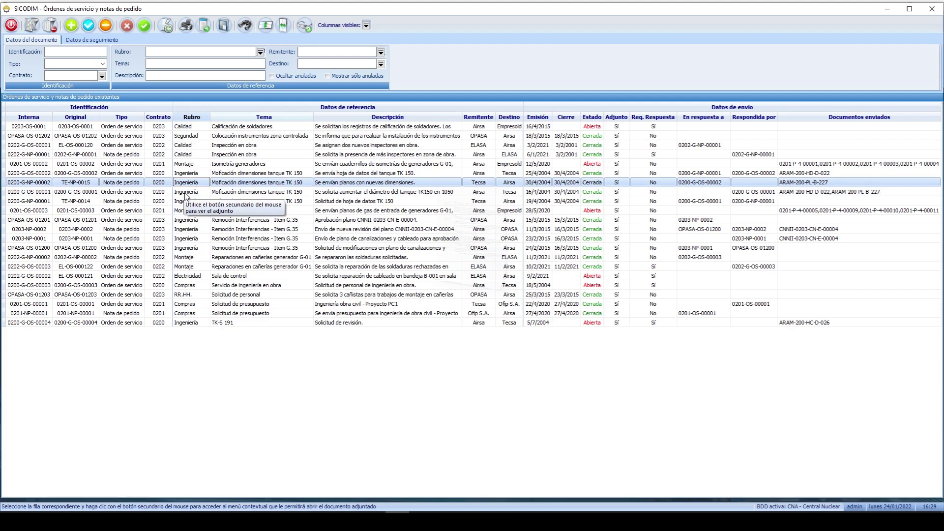
pyautogui.click(186, 193)
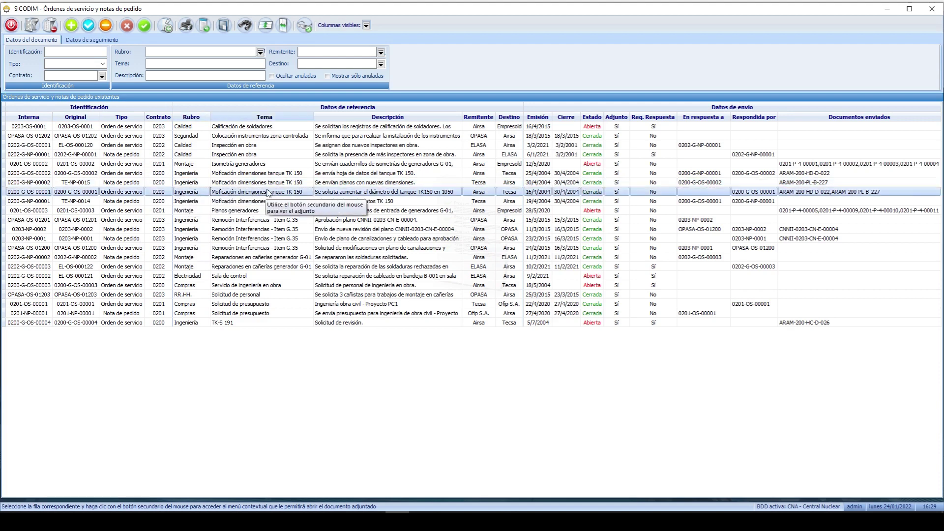
pyautogui.click(286, 185)
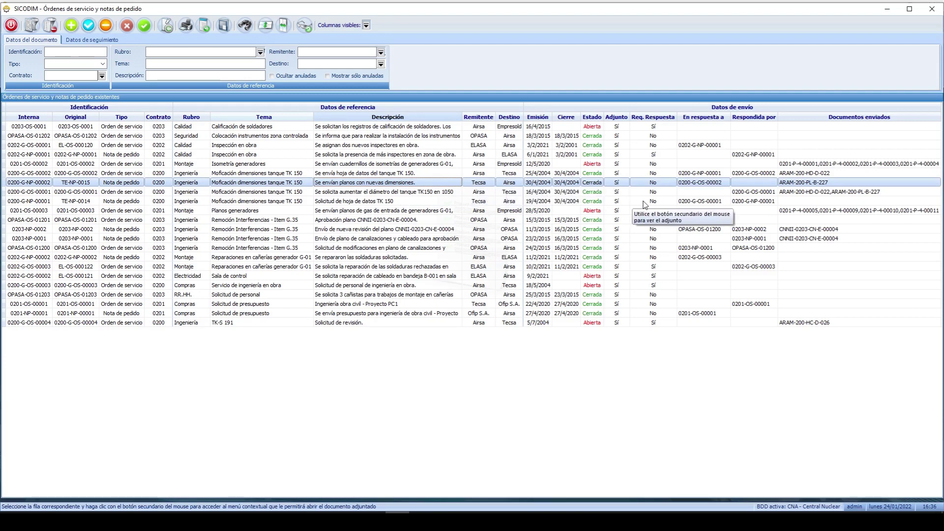
# Open service order 0200-G-OS-00002 and review its related order notes and sent documentation.
pyautogui.doubleClick(291, 173)
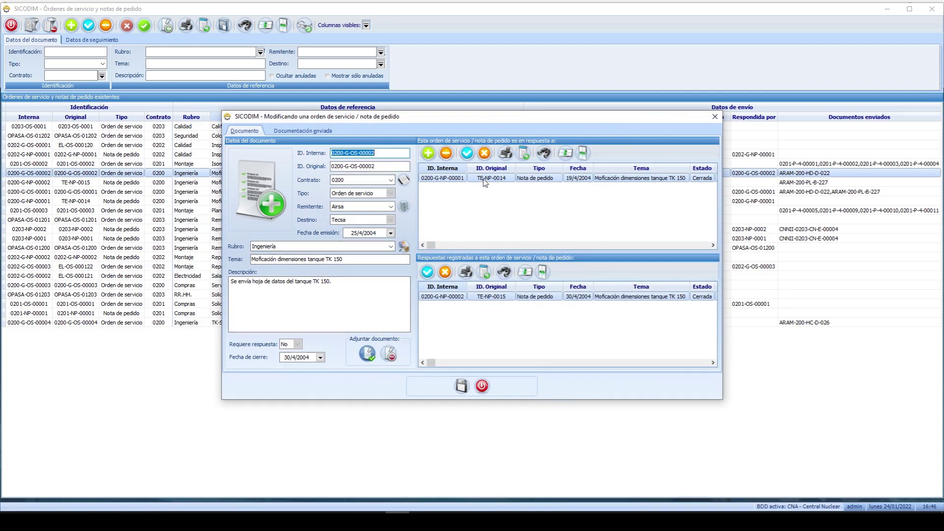
pyautogui.click(439, 179)
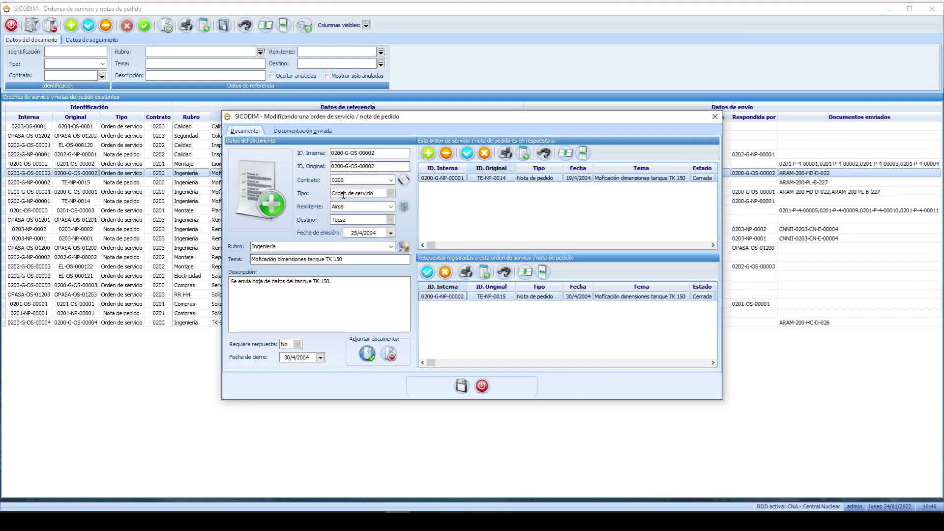
pyautogui.click(301, 131)
pyautogui.moveTo(335, 171); pyautogui.dragTo(346, 171)
pyautogui.click(307, 181)
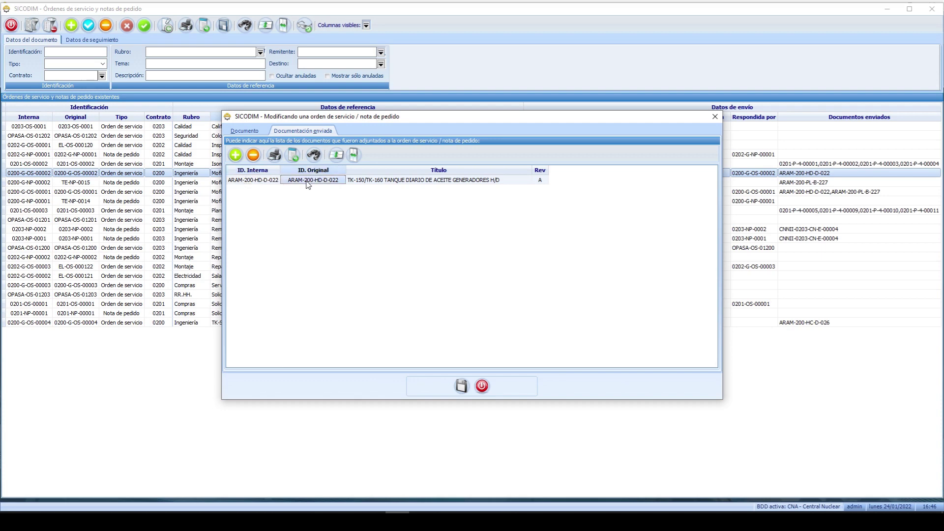
pyautogui.click(306, 181)
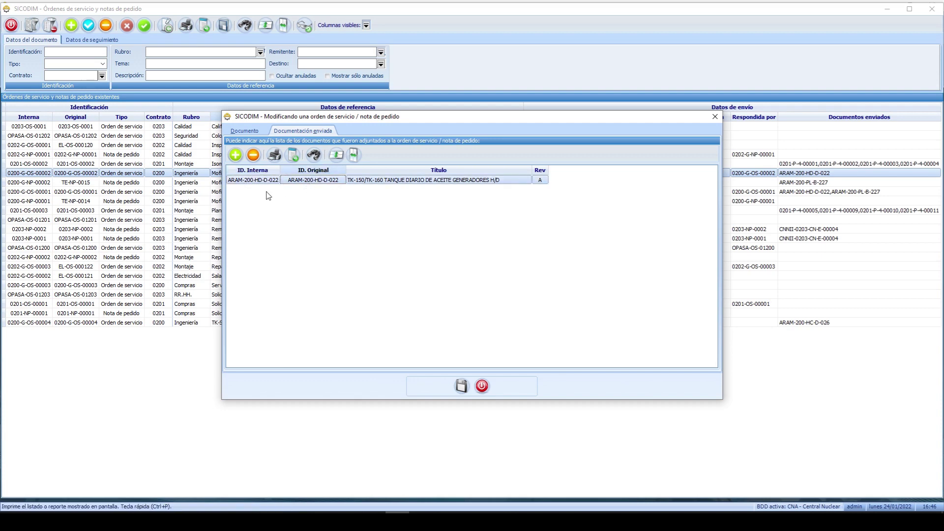
pyautogui.click(482, 386)
# Open service order 0201-OS-00003 and review the documents sent with it.
pyautogui.click(769, 212)
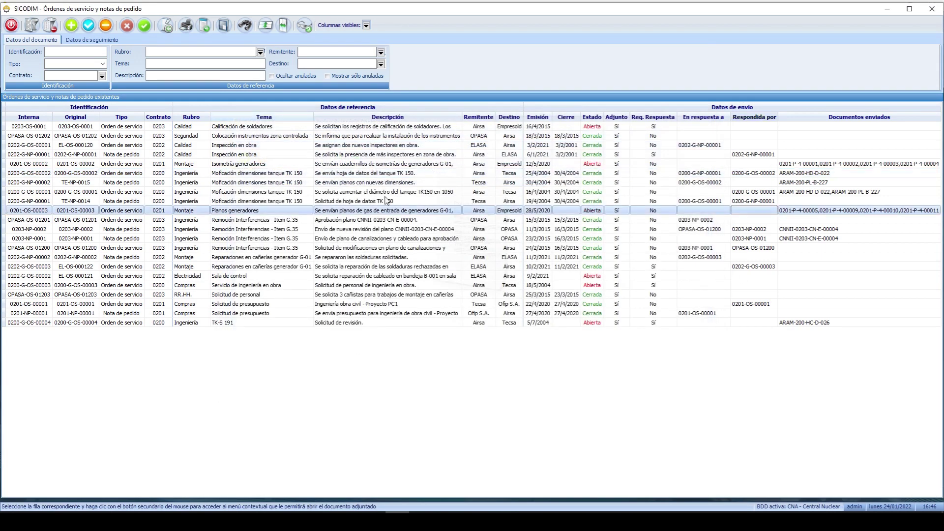
pyautogui.doubleClick(414, 212)
pyautogui.click(314, 132)
pyautogui.moveTo(303, 180); pyautogui.dragTo(307, 219)
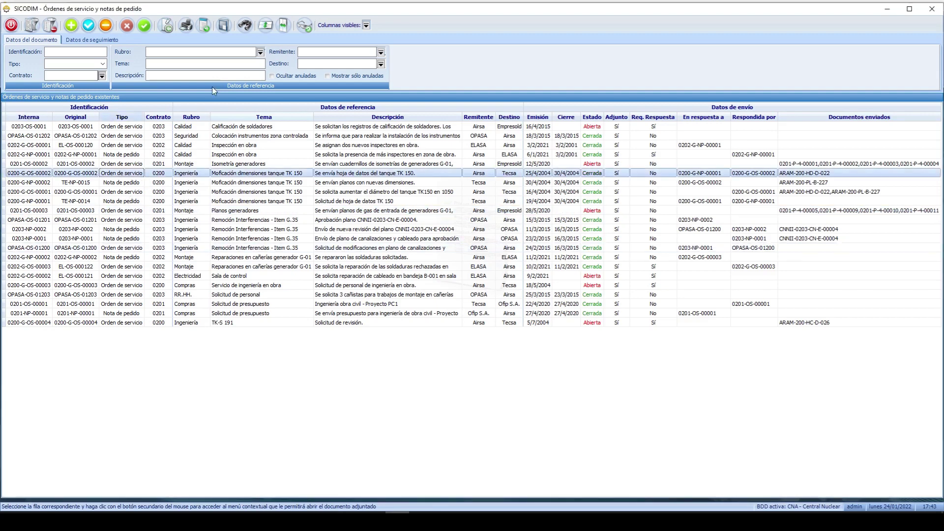
# Group the register by subject and view the attachment of order note 0200-G-NP-00002.
pyautogui.click(223, 25)
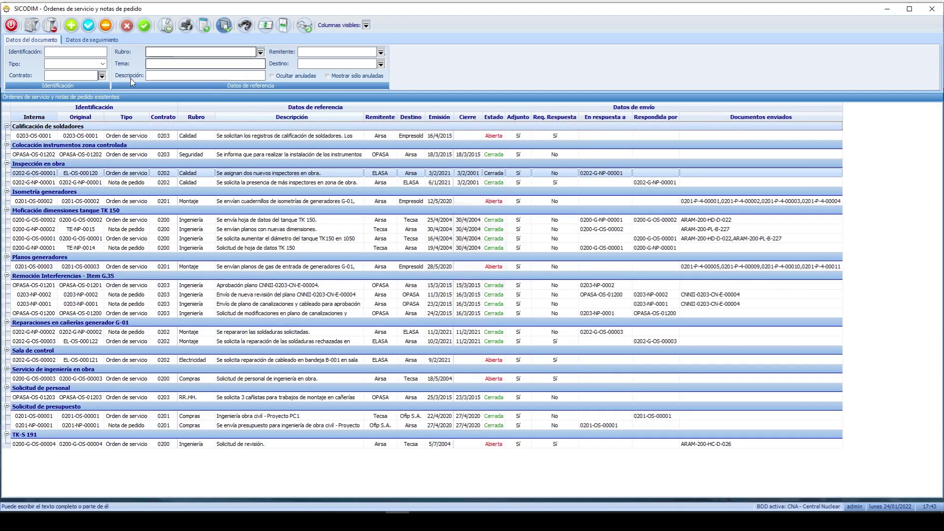
pyautogui.click(144, 231)
pyautogui.rightClick(407, 231)
pyautogui.click(442, 241)
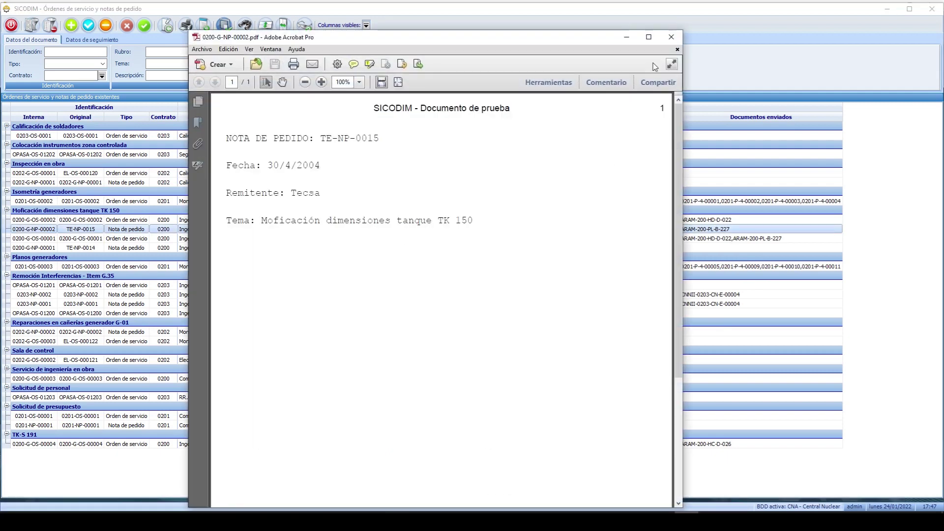
pyautogui.click(671, 36)
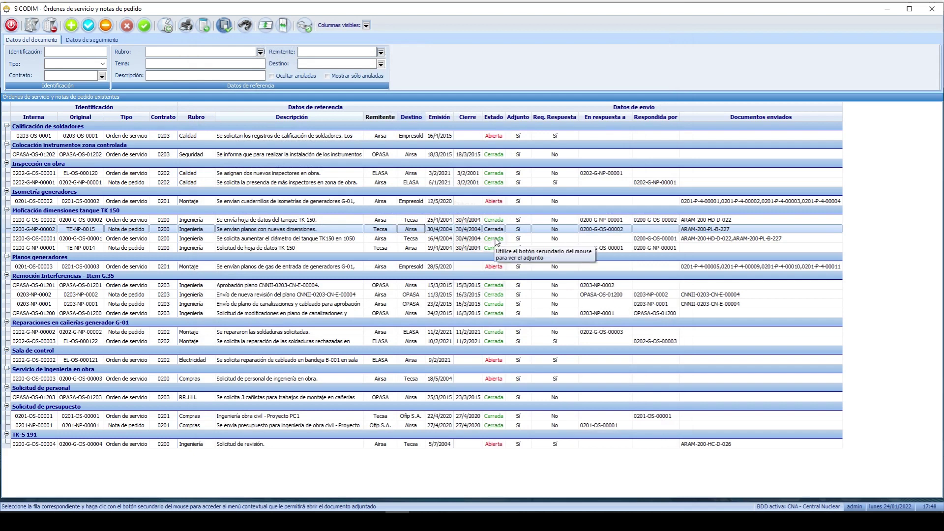
# Filter the service orders and order notes by the subject "Remoción".
pyautogui.click(165, 64)
pyautogui.write('Remoción')
pyautogui.click(32, 25)
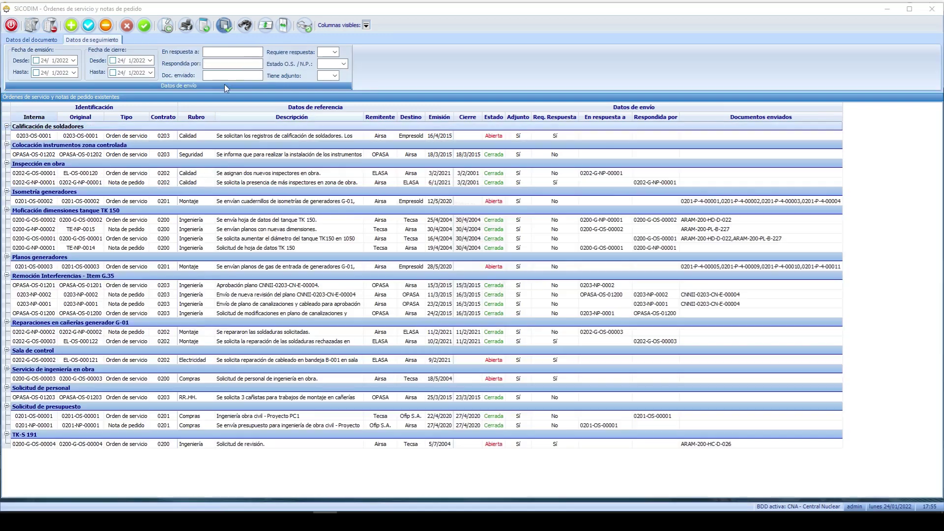
# Filter the register by sent document CNNII-0203-CN-E-00004, and separately by status Abierta.
pyautogui.click(225, 75)
pyautogui.write('CNNII-0203-CN-E-00004')
pyautogui.click(32, 26)
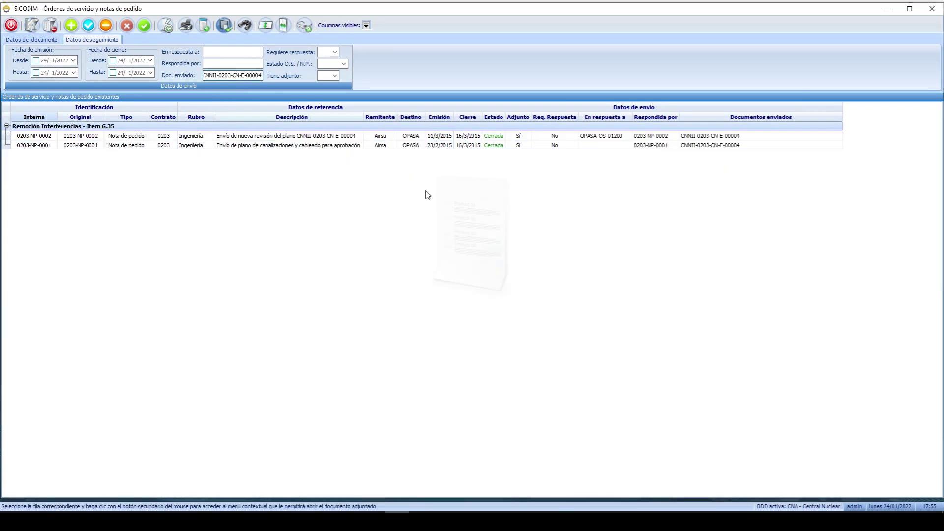
pyautogui.click(694, 147)
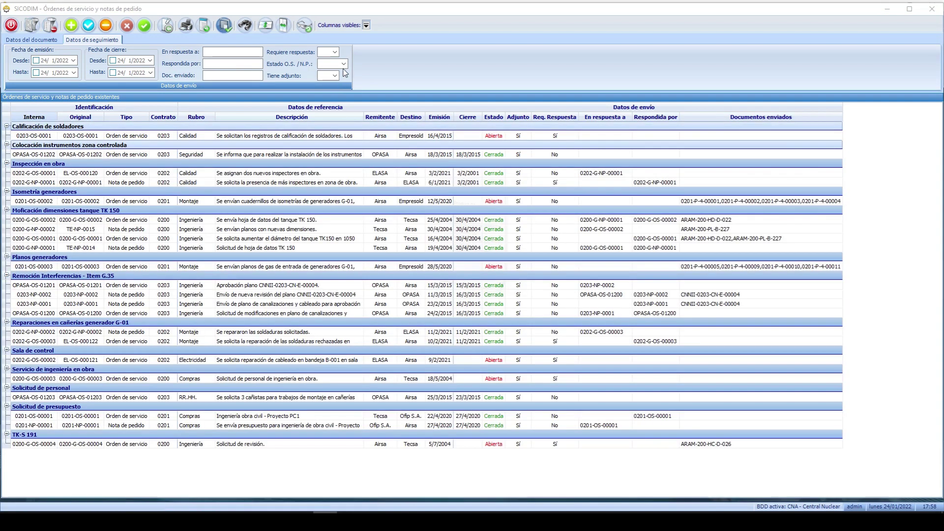
pyautogui.click(343, 64)
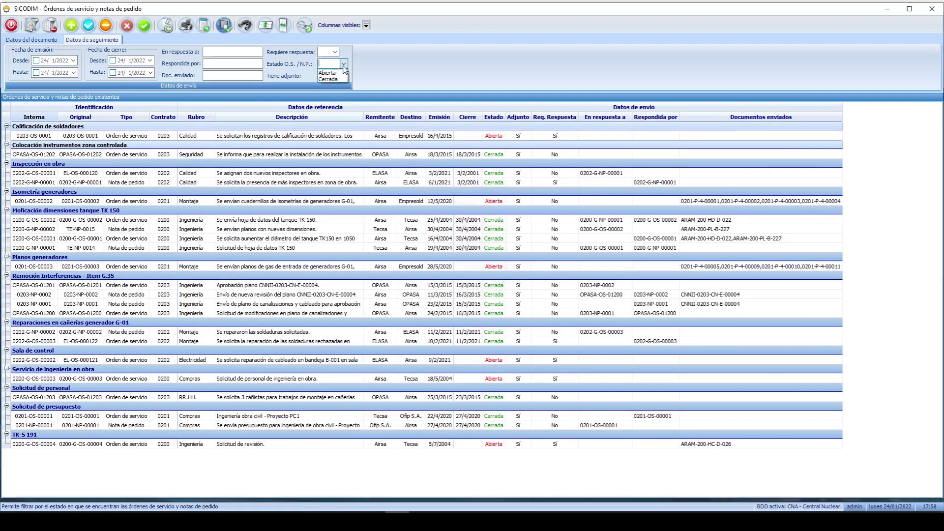
pyautogui.click(333, 73)
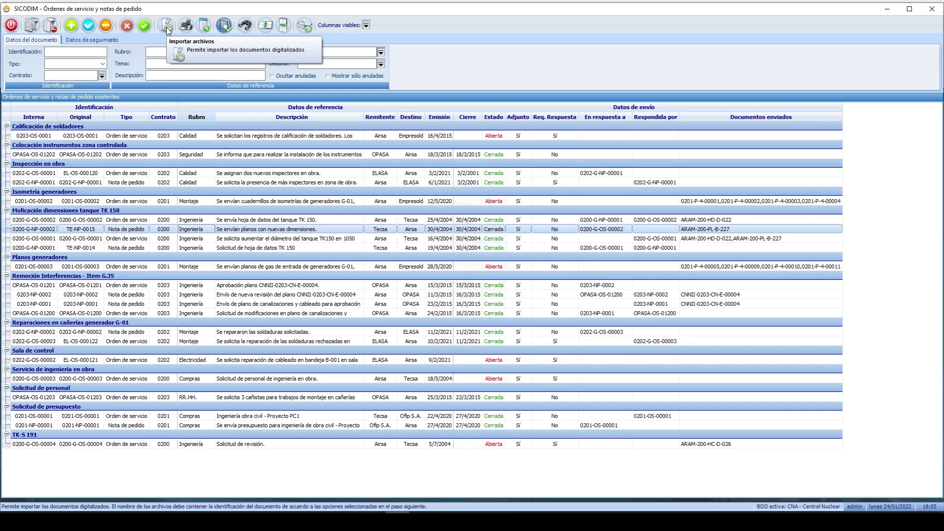
# Check the print output and the available export formats for the grouped service order register.
pyautogui.click(186, 24)
pyautogui.press('Escape')
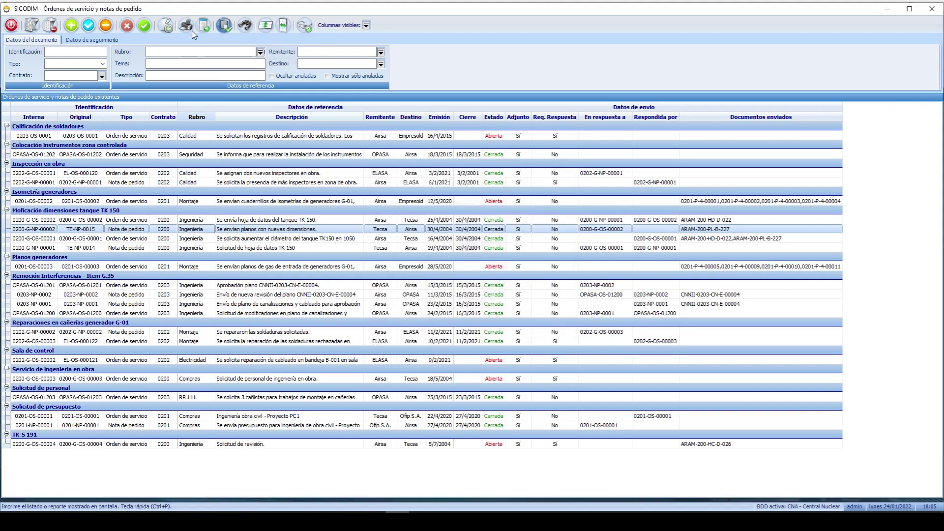
pyautogui.click(201, 24)
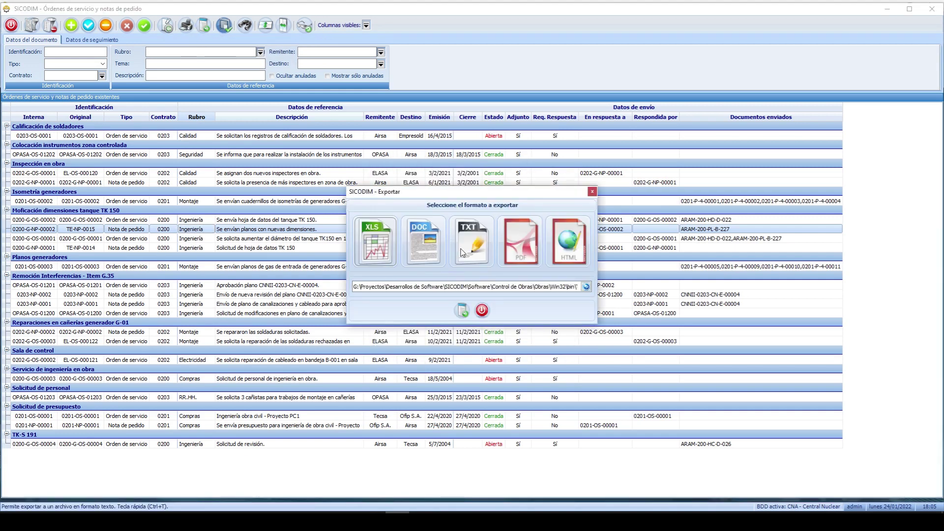
pyautogui.click(463, 252)
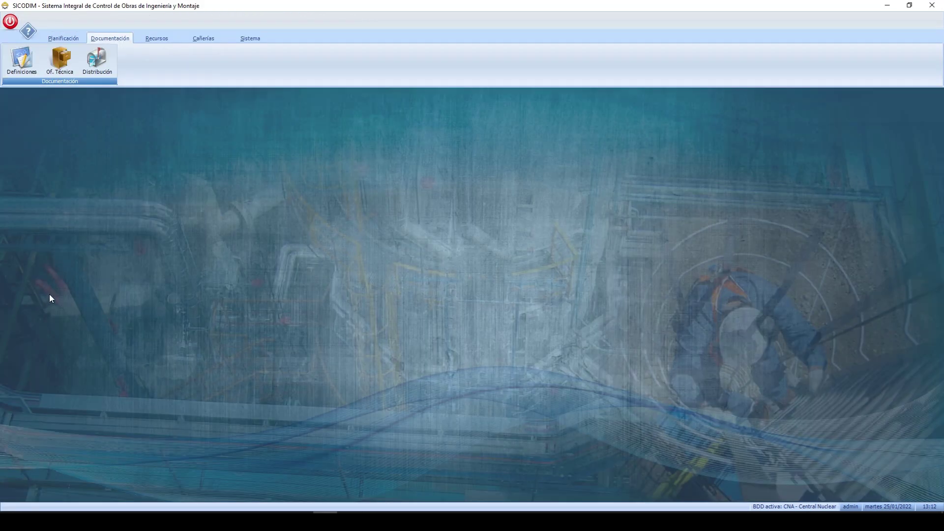
# Open the contact list for document distribution, review the existing contacts and close it.
pyautogui.click(95, 58)
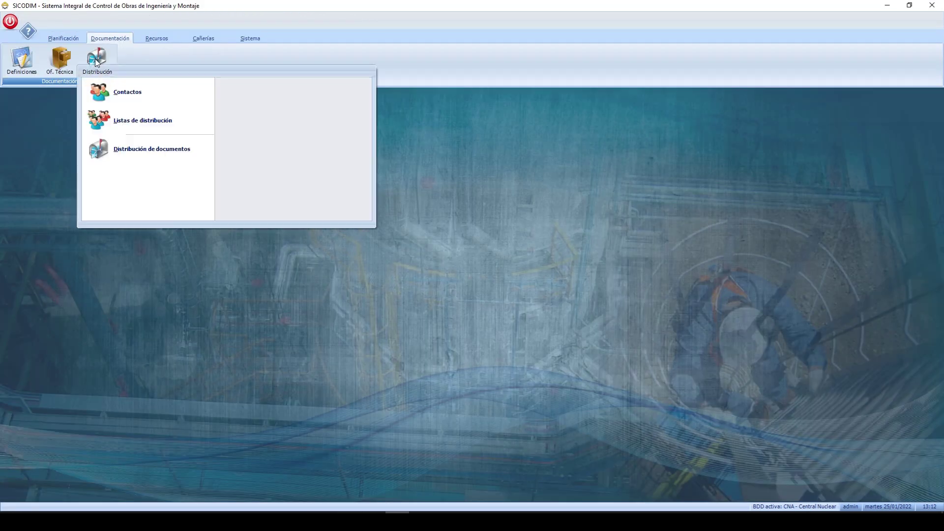
pyautogui.click(127, 96)
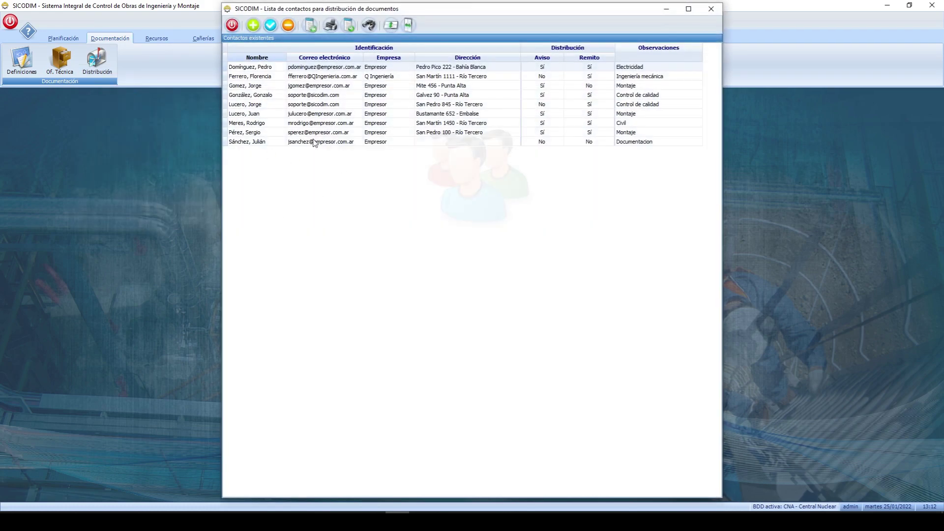
pyautogui.click(232, 24)
# Open the QC distribution list, review its members and available contacts, and close it without saving.
pyautogui.click(97, 58)
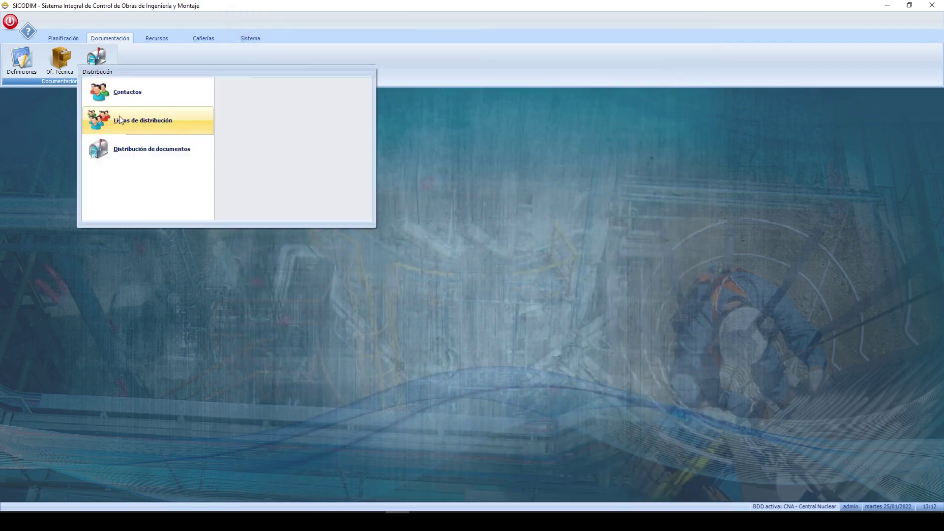
pyautogui.click(142, 123)
pyautogui.doubleClick(327, 77)
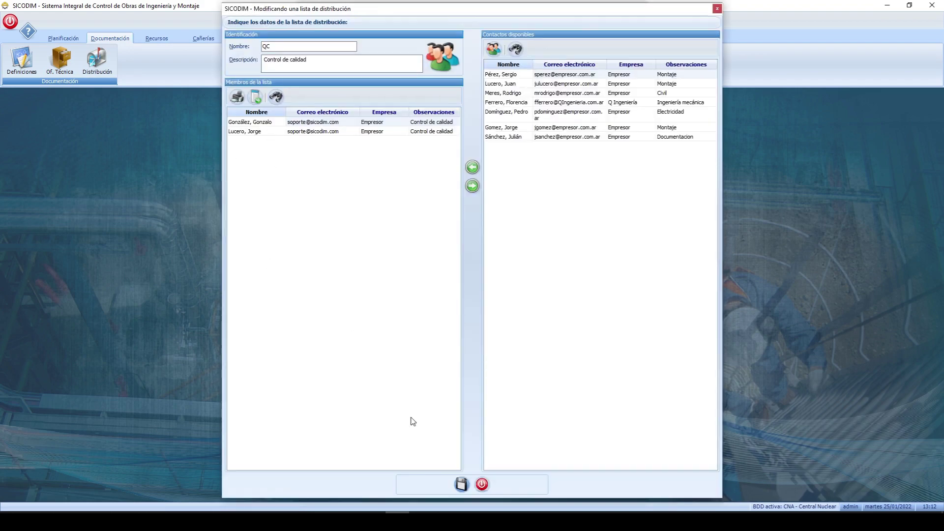
pyautogui.click(482, 485)
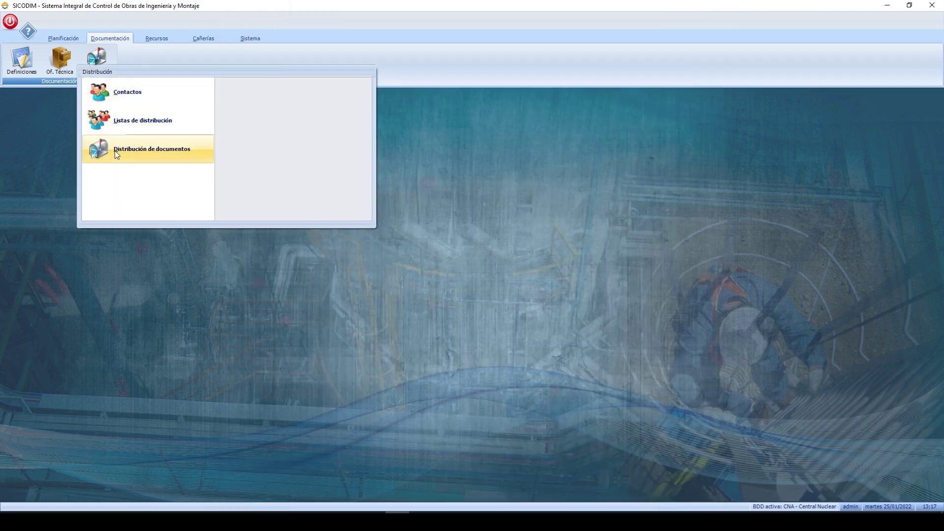
# Open the Distribución de documentos register, list all distributions and select distribution 3.
pyautogui.click(130, 154)
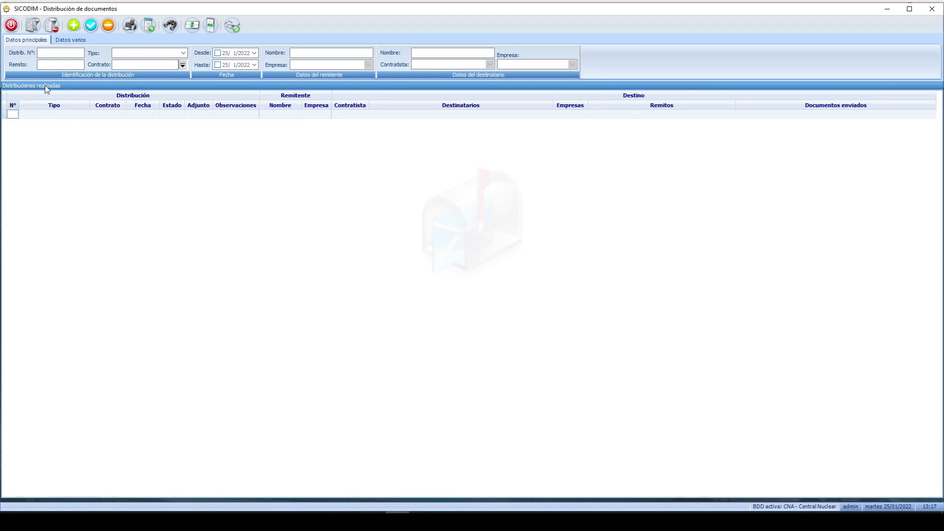
pyautogui.click(33, 25)
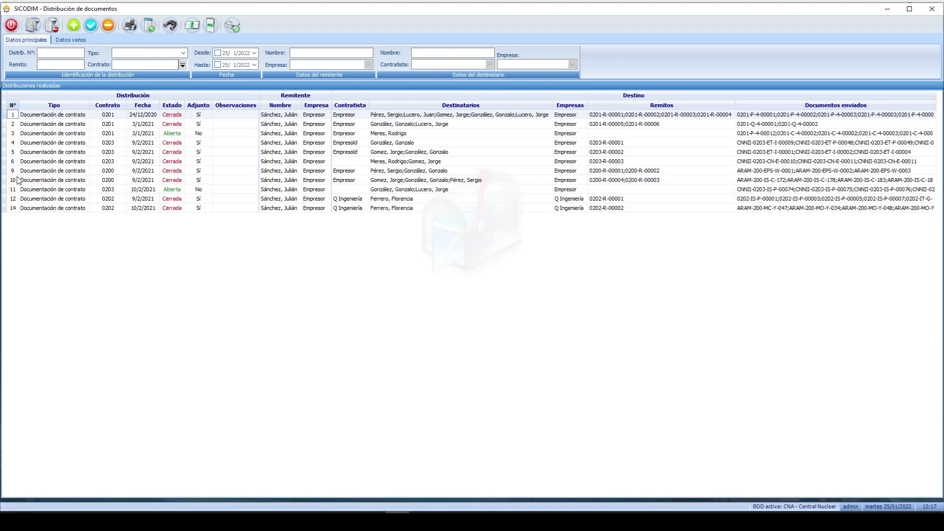
pyautogui.click(142, 135)
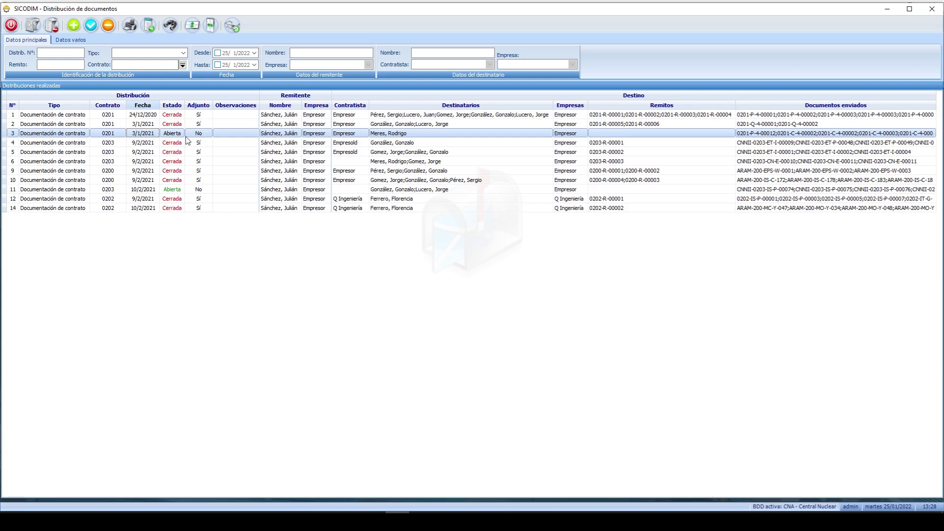
# View the attachment of document distribution 2.
pyautogui.click(202, 125)
pyautogui.rightClick(197, 125)
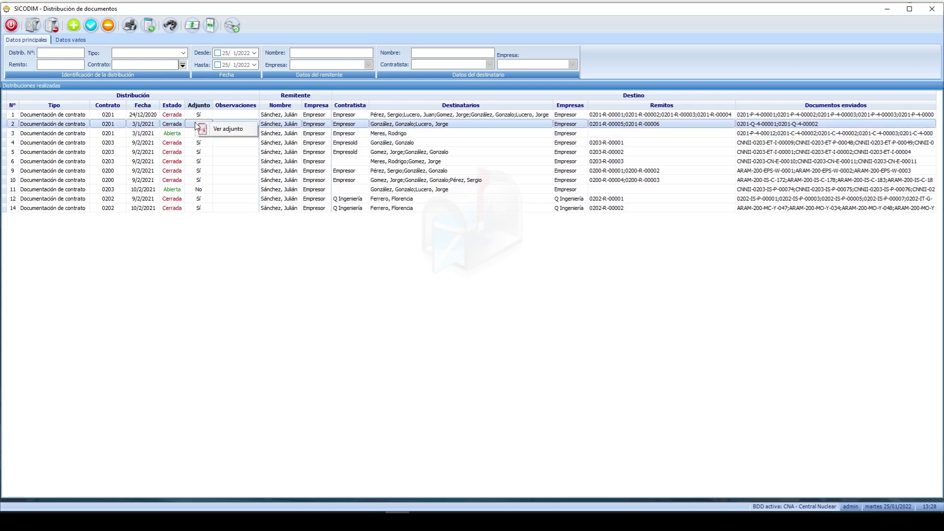
pyautogui.click(226, 129)
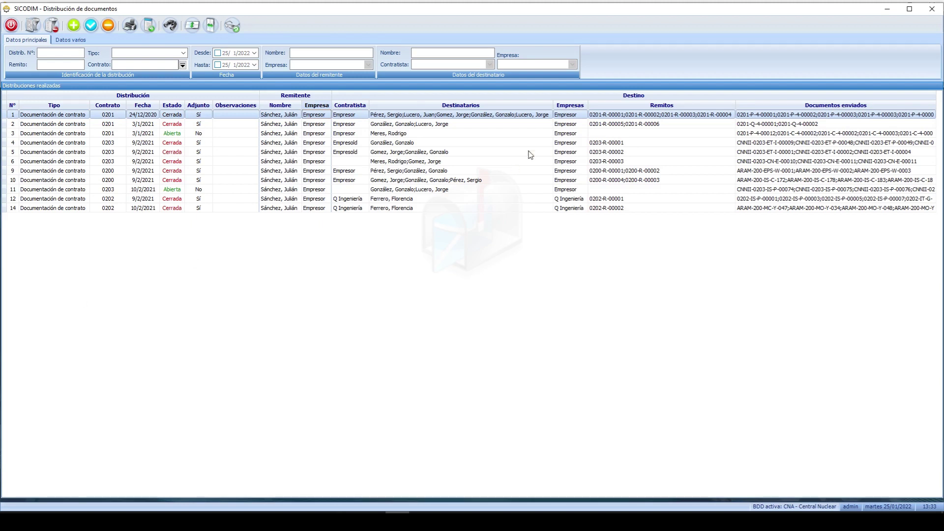
# Examine the companies, delivery notes and sent documents recorded for distribution 1.
pyautogui.click(610, 120)
pyautogui.click(681, 113)
pyautogui.click(798, 117)
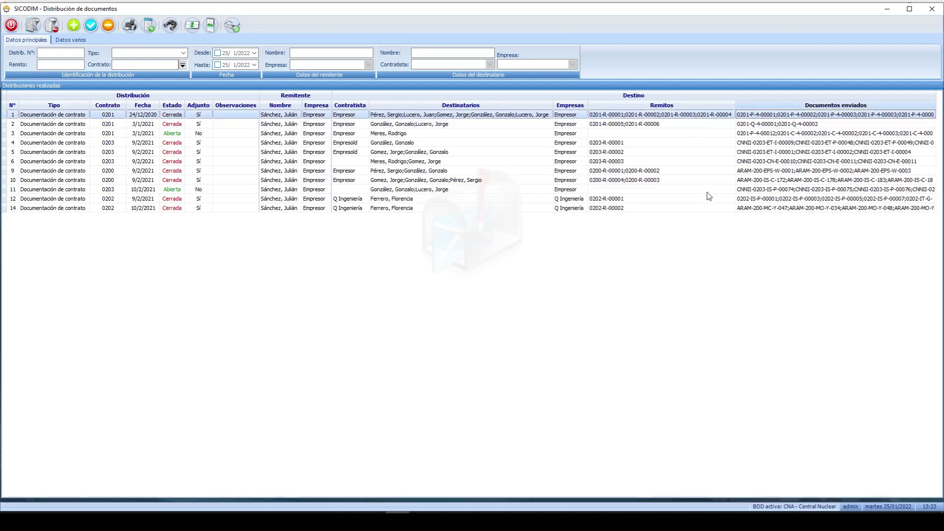
# Open distribution 3 and review its recipient and the documents listed for distribution.
pyautogui.doubleClick(139, 134)
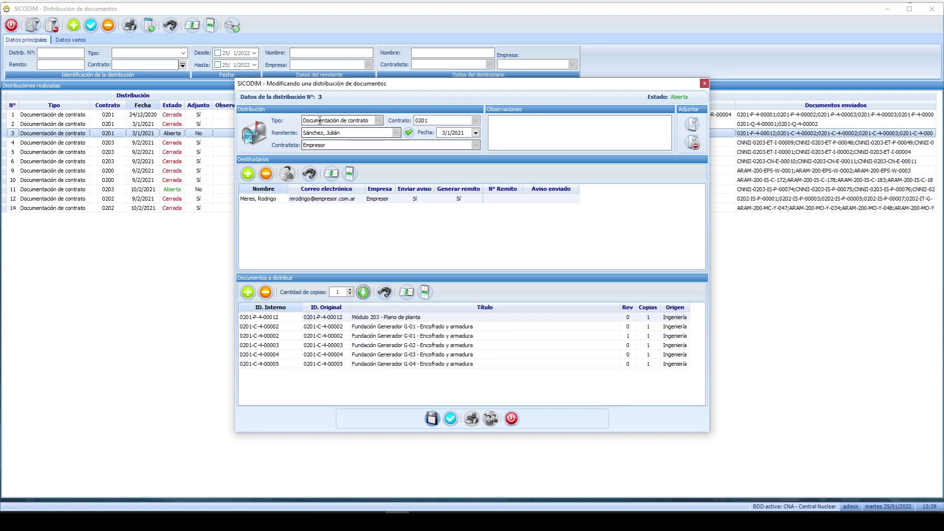
pyautogui.click(262, 200)
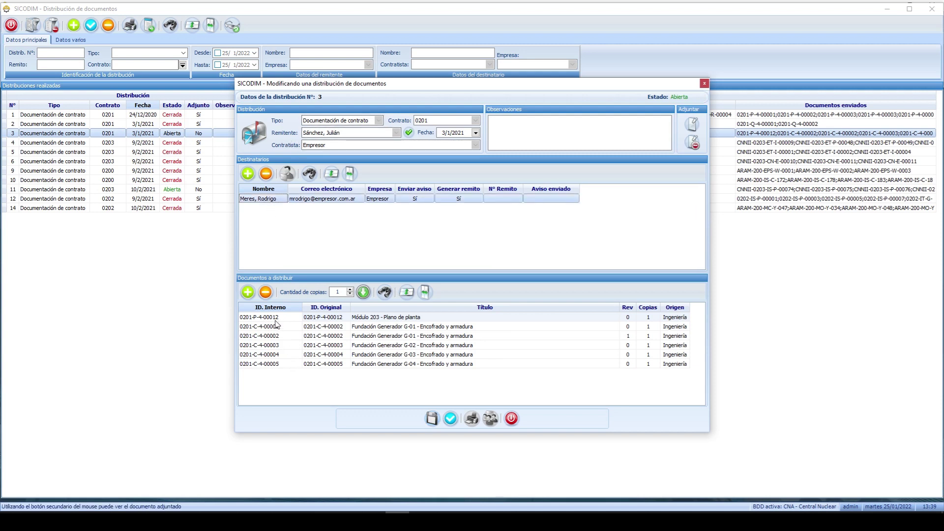
pyautogui.moveTo(276, 319); pyautogui.dragTo(281, 367)
pyautogui.click(377, 354)
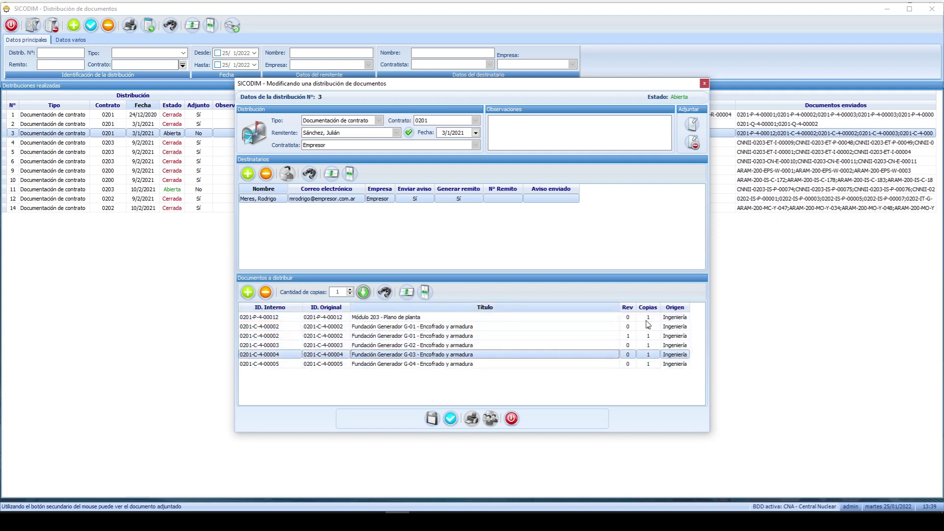
# Check the copies and internal IDs of the documents listed in distribution 3 and close the distribution.
pyautogui.click(648, 345)
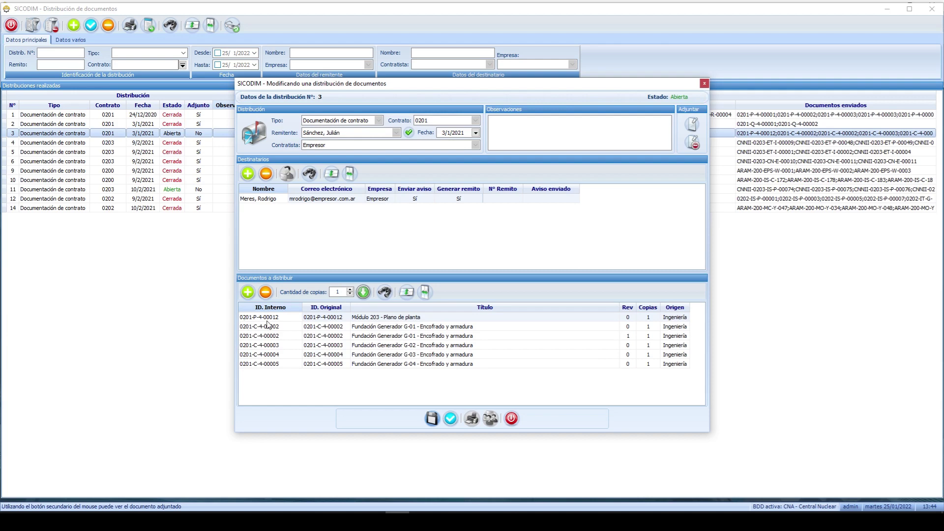
pyautogui.click(295, 337)
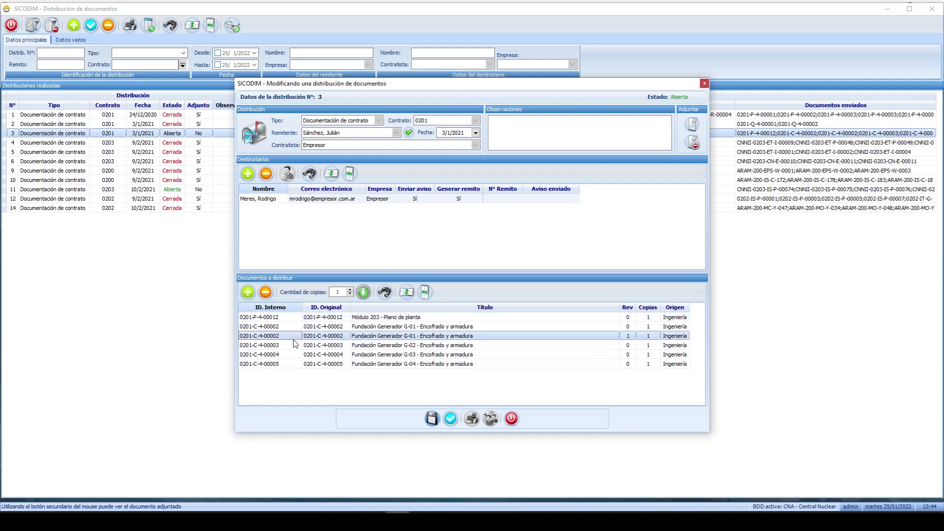
pyautogui.click(276, 222)
pyautogui.click(513, 419)
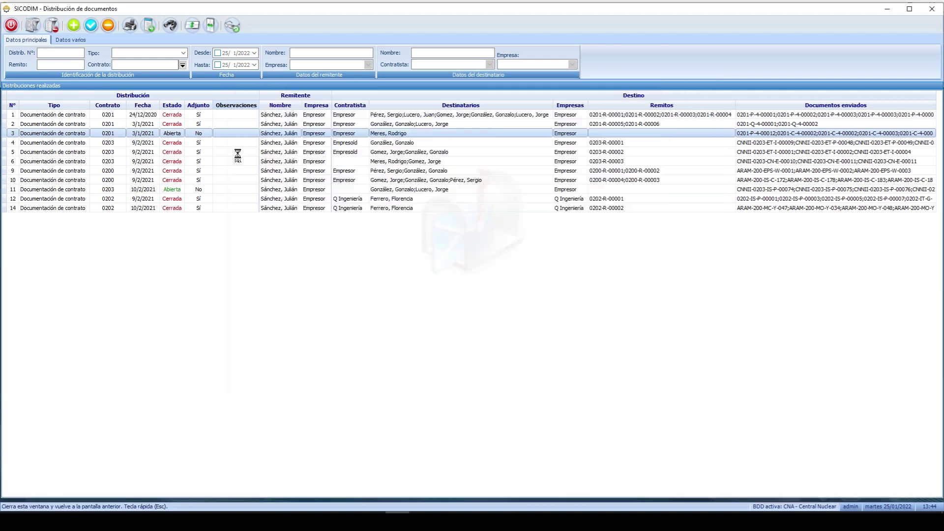
# Open distribution 1 and review each recipient's notice and delivery note settings and delivery note numbers.
pyautogui.doubleClick(190, 117)
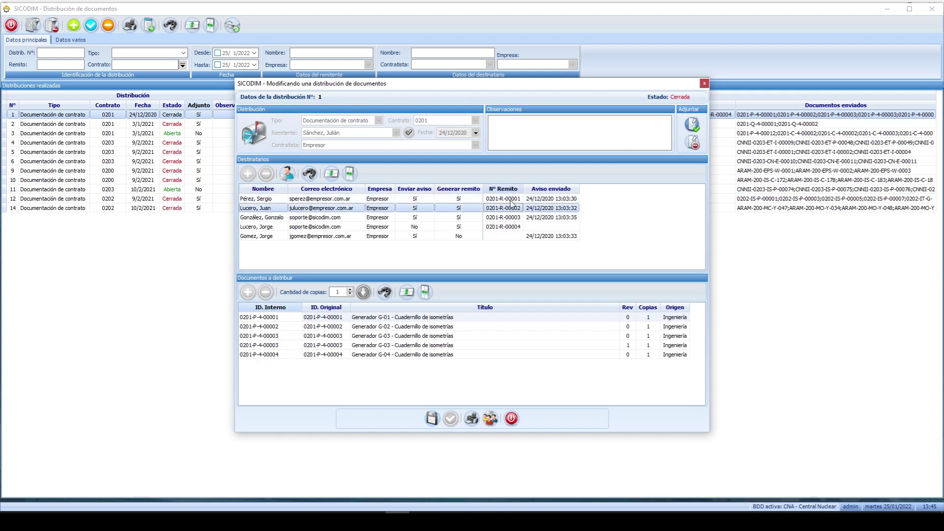
pyautogui.click(509, 218)
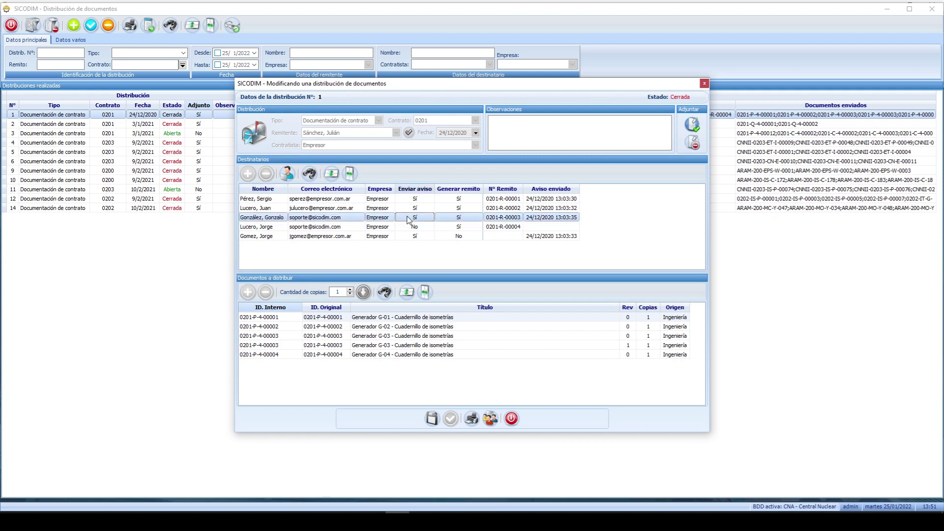
pyautogui.click(462, 237)
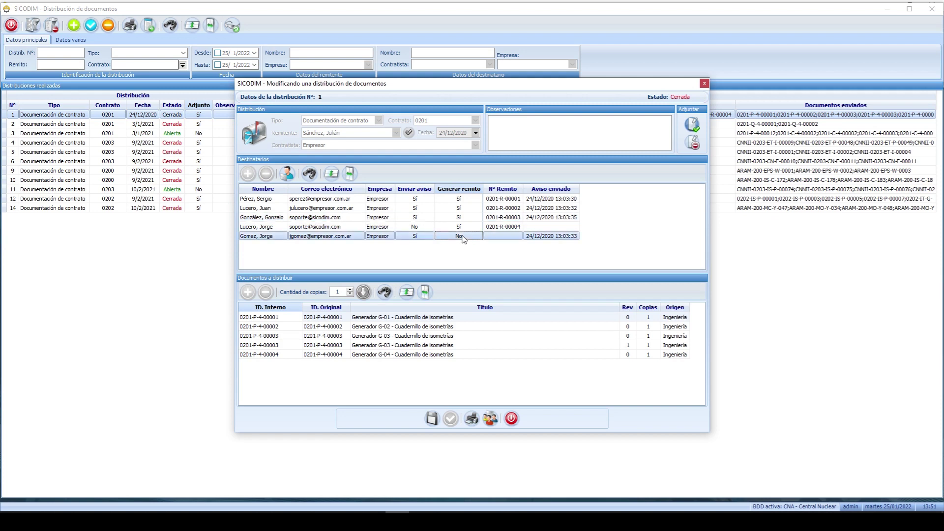
pyautogui.click(425, 208)
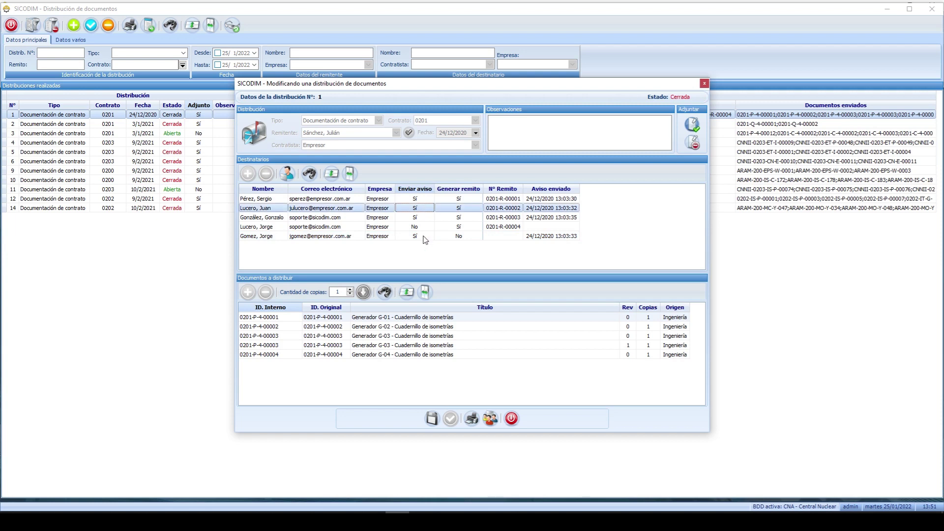
pyautogui.click(450, 217)
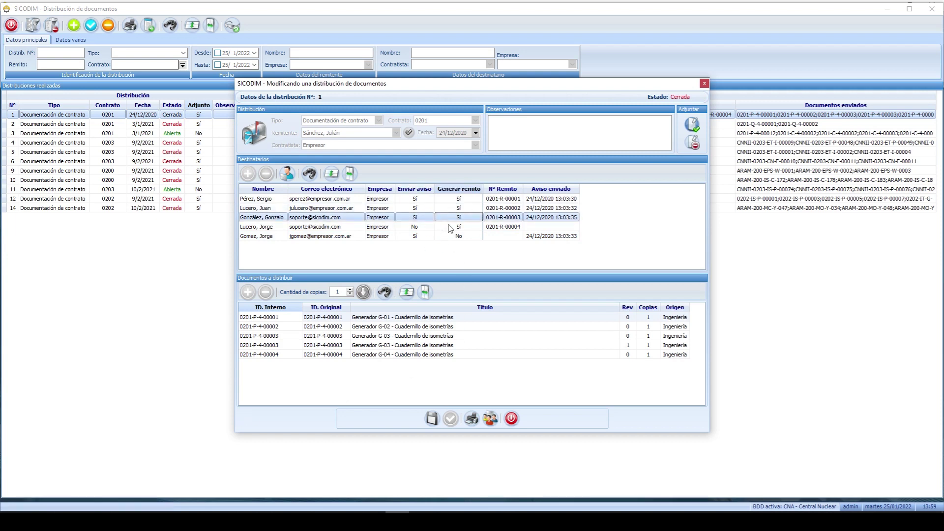
# View the delivery notes in the document attached to distribution 1 and return to the distributions list.
pyautogui.click(700, 127)
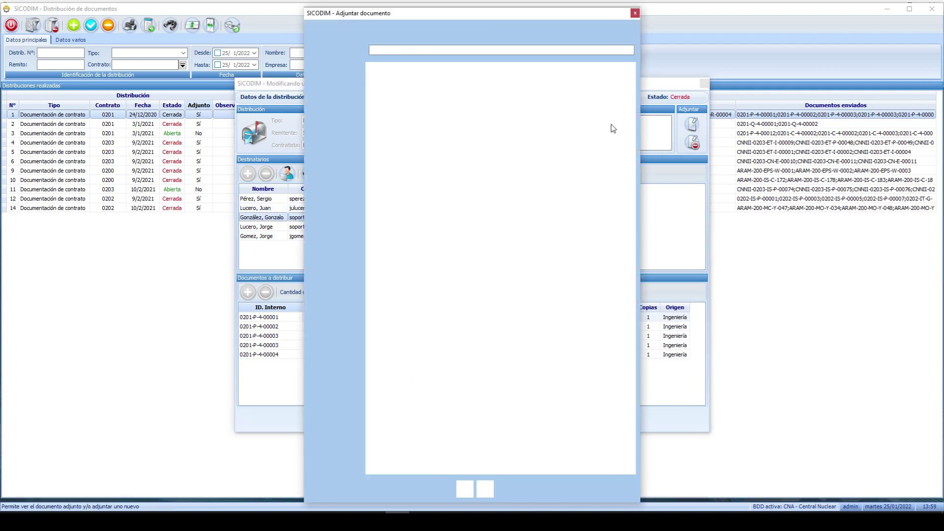
pyautogui.scroll(-10, 541, 339)
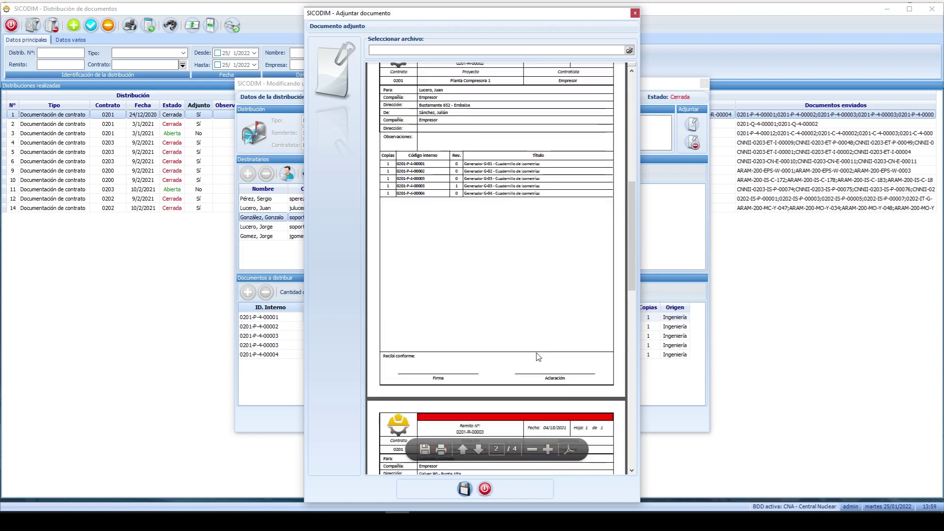
pyautogui.scroll(-6, 528, 346)
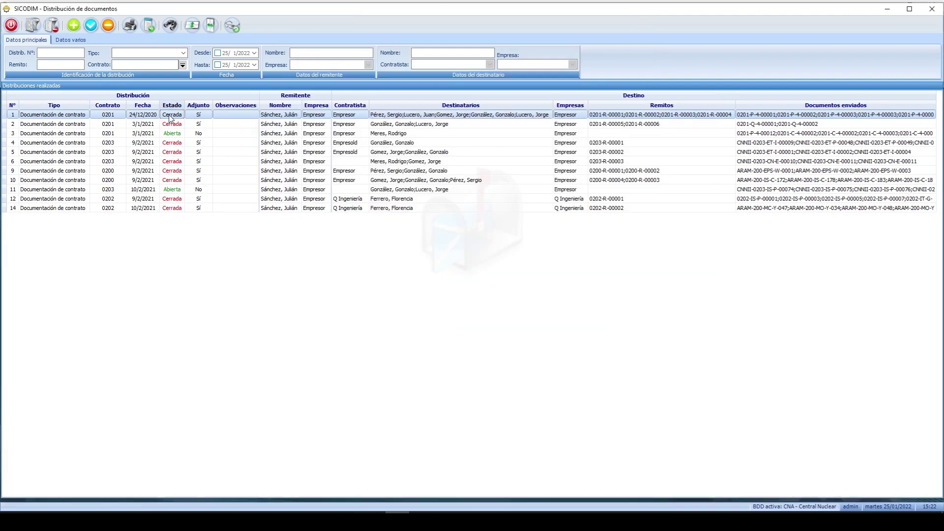
# Fit the row heights to their content and filter the distributions by sent document 0201-P-4-00012.
pyautogui.click(211, 27)
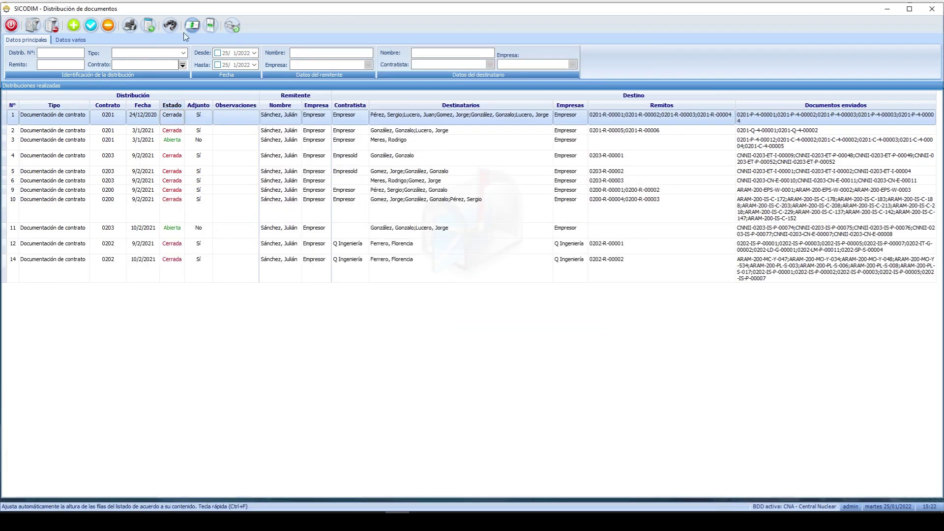
pyautogui.click(76, 39)
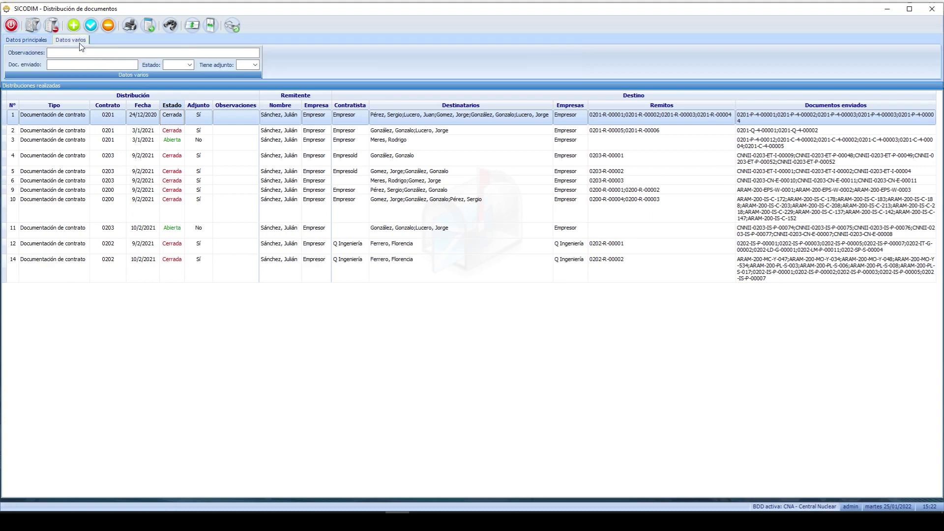
pyautogui.click(33, 27)
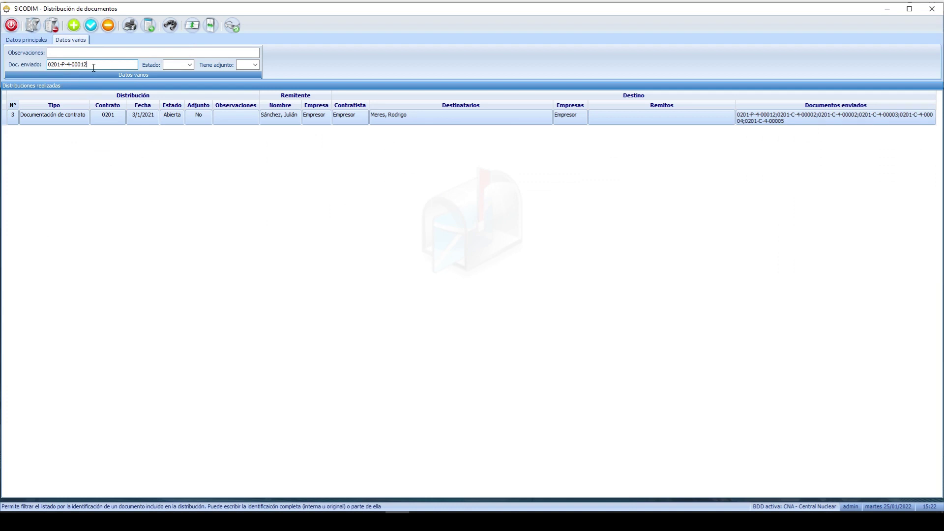
# Filter the distributions list by contract 0200.
pyautogui.click(29, 39)
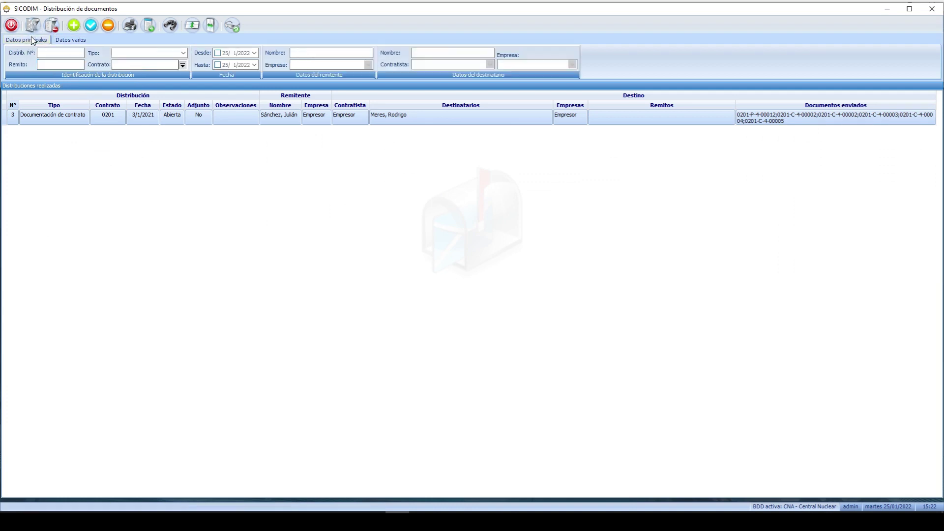
pyautogui.click(182, 65)
pyautogui.click(117, 74)
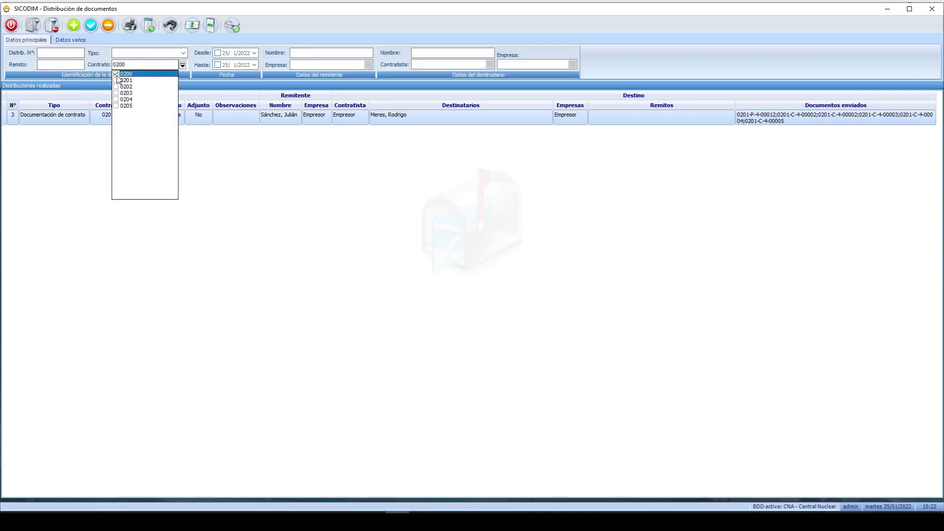
pyautogui.click(38, 25)
# Switch the contract filter to 0201 only and regenerate the distributions list.
pyautogui.click(182, 65)
pyautogui.click(116, 74)
pyautogui.click(117, 80)
pyautogui.click(35, 25)
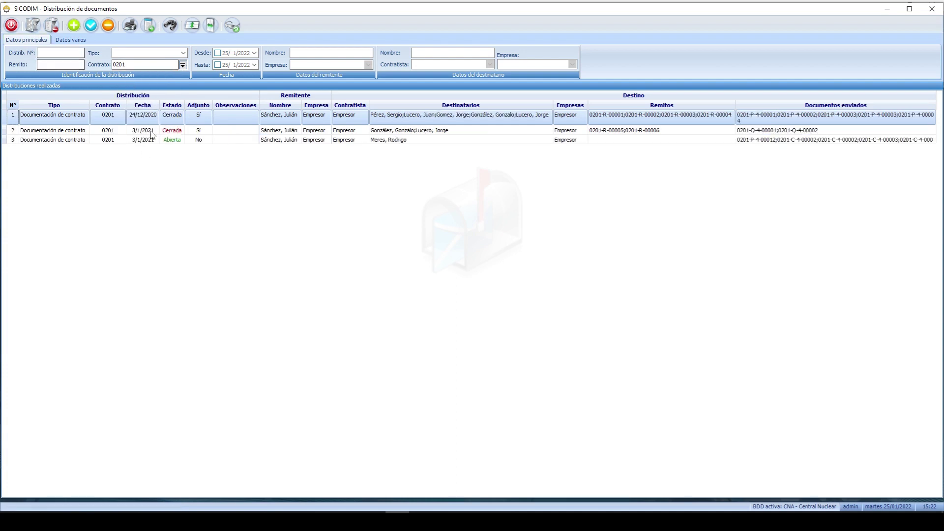
pyautogui.click(199, 140)
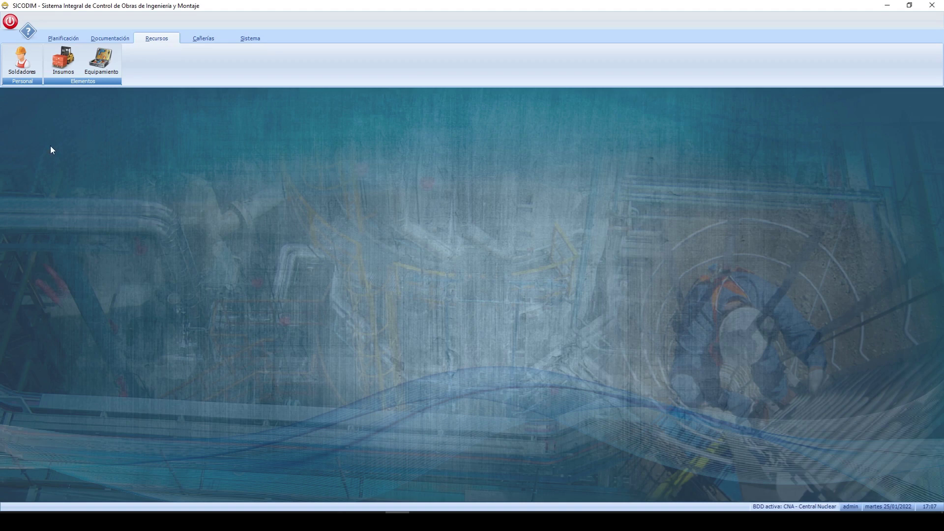
pyautogui.click(23, 61)
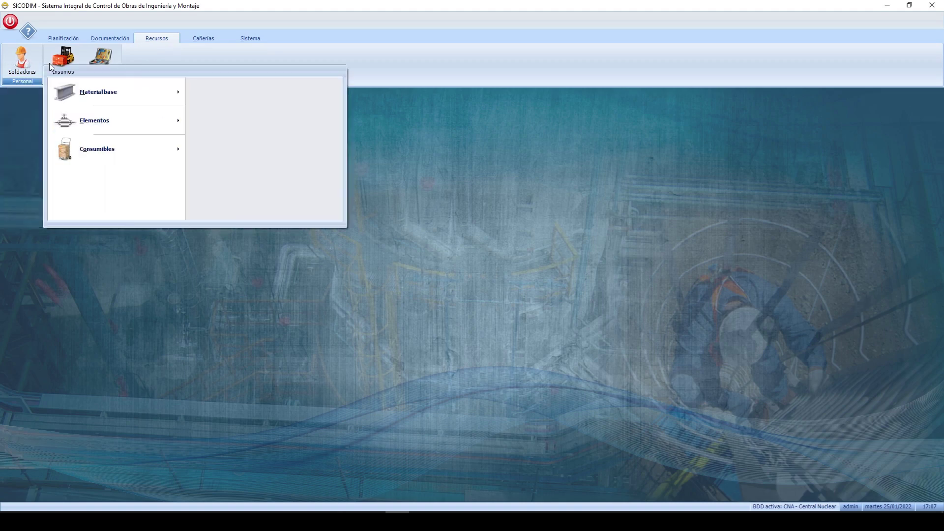
pyautogui.click(98, 56)
# Open the Registro de soldadores with all welders listed and browse their photographs.
pyautogui.moveTo(124, 96)
pyautogui.click(25, 58)
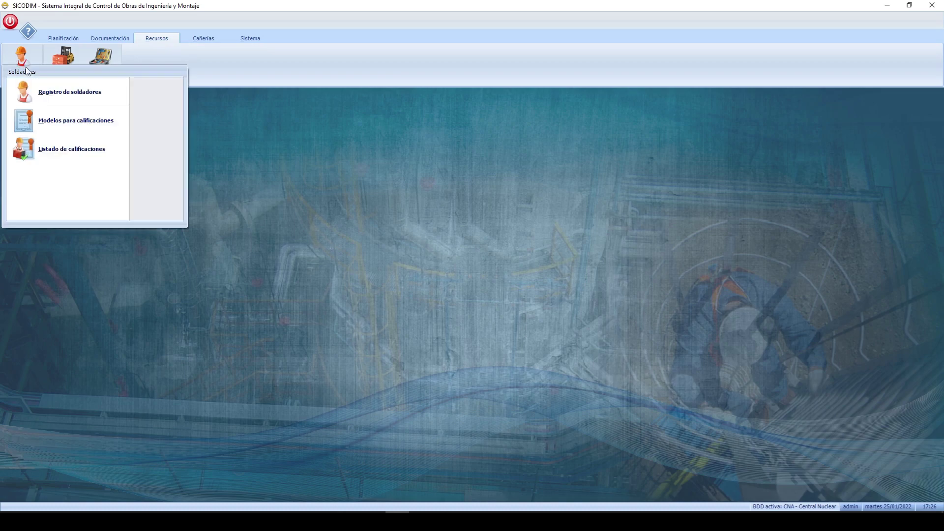
pyautogui.click(31, 91)
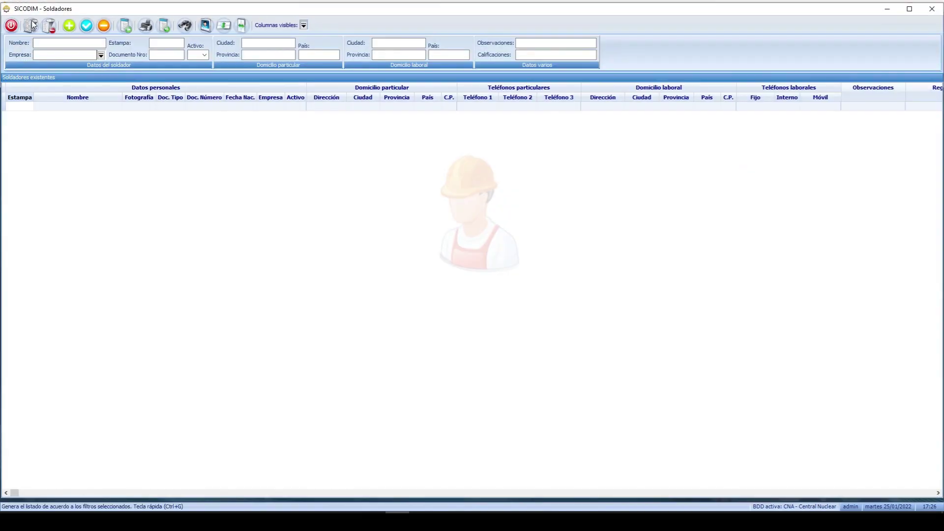
pyautogui.click(205, 26)
pyautogui.click(143, 129)
pyautogui.scroll(-1, 143, 129)
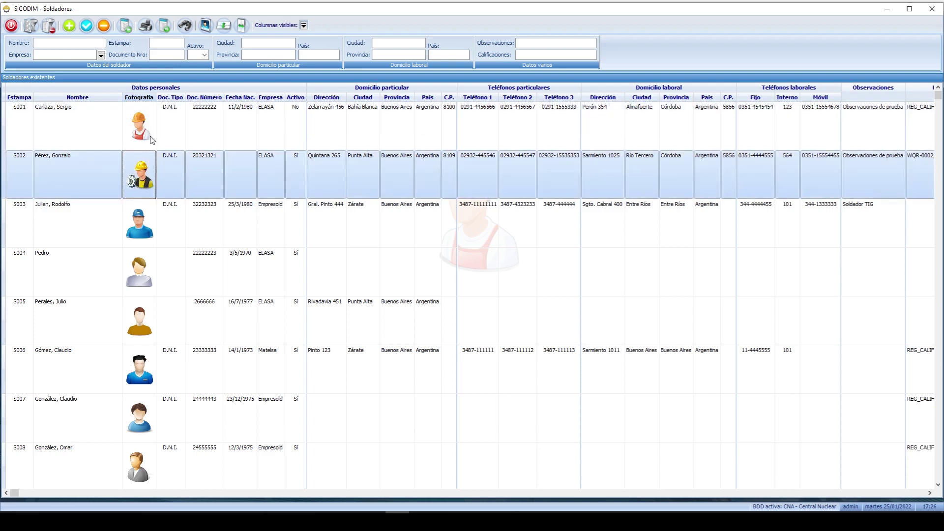
pyautogui.scroll(-3, 141, 225)
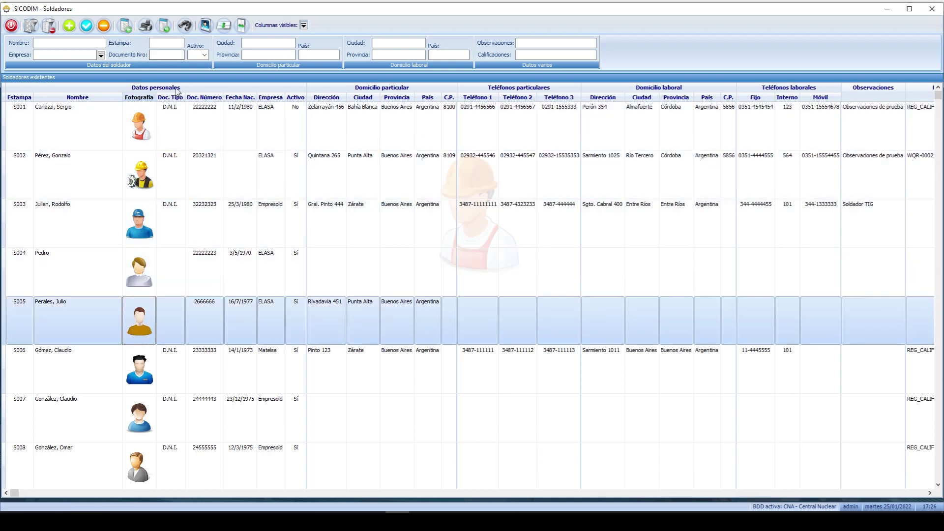
pyautogui.click(202, 27)
# Open the record of the welder with stamp S002 and examine the qualifications.
pyautogui.doubleClick(80, 117)
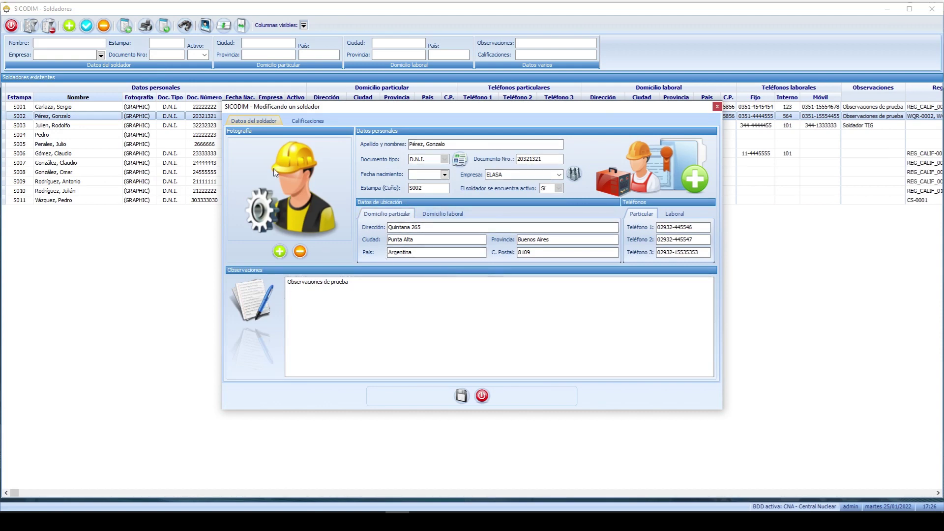
pyautogui.click(307, 121)
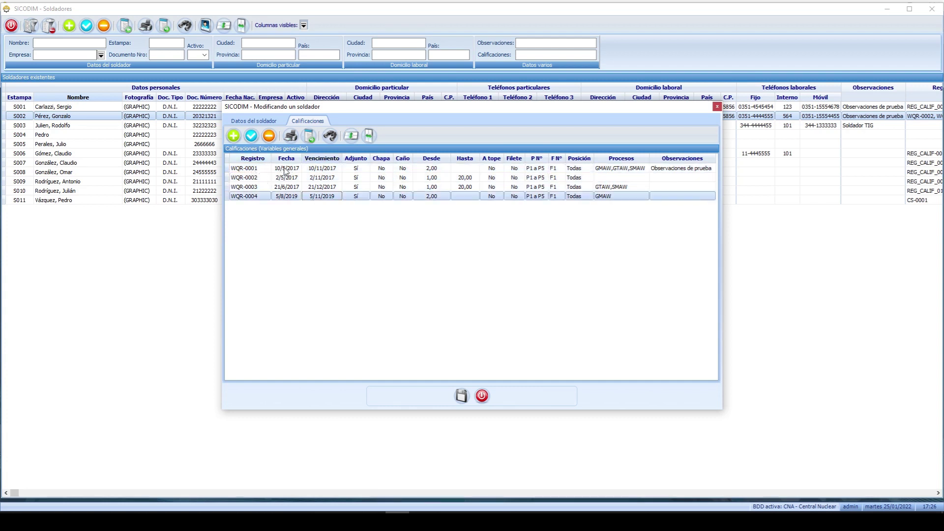
pyautogui.click(266, 168)
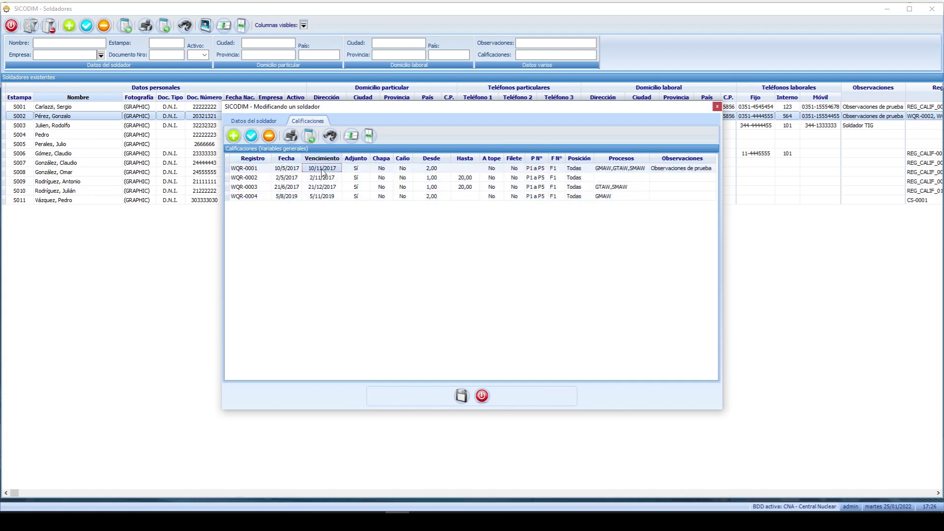
# View the document attached to qualification WQR-0001 and close the welder's record.
pyautogui.rightClick(353, 171)
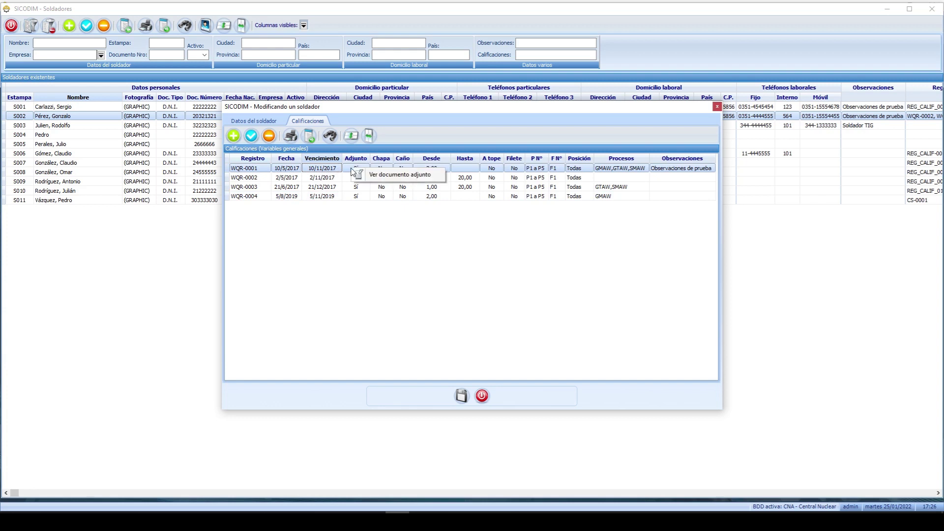
pyautogui.click(389, 175)
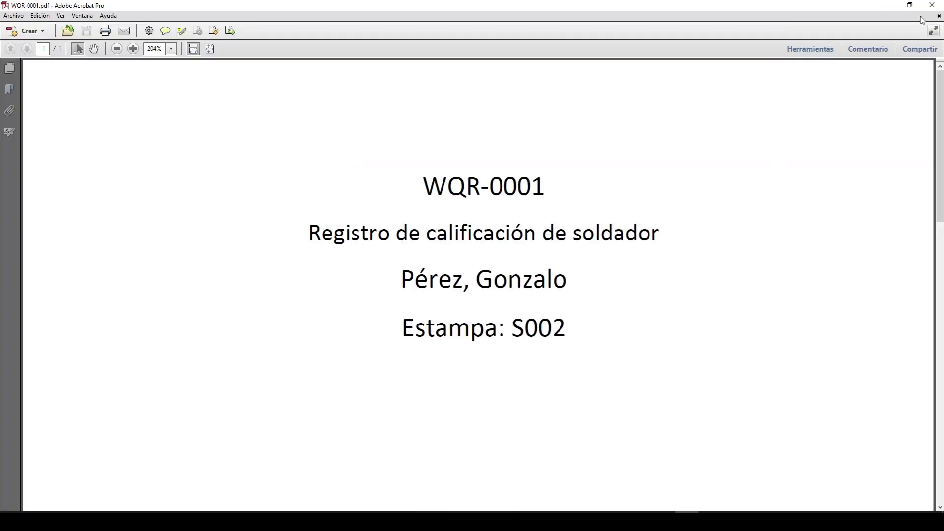
pyautogui.click(932, 5)
pyautogui.click(458, 396)
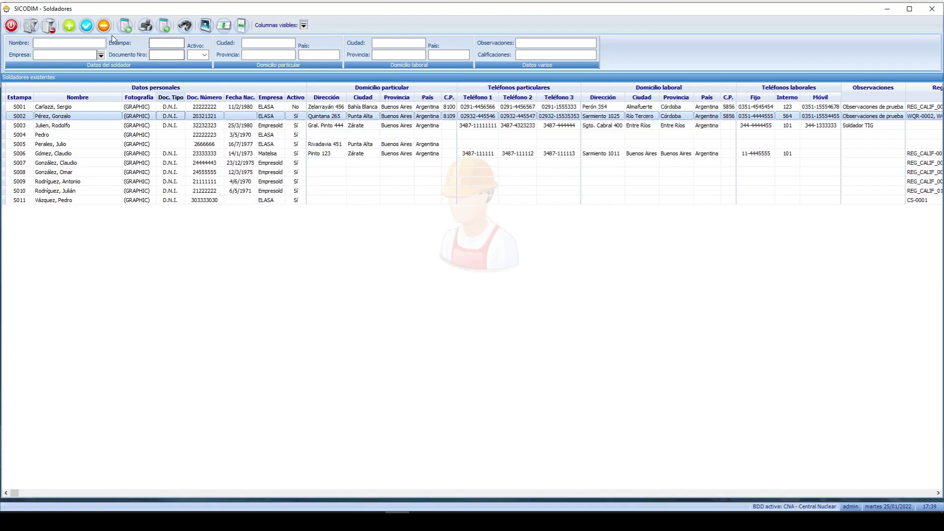
# Inspect the welder list import window and its file selection, and return to the register without importing.
pyautogui.click(126, 26)
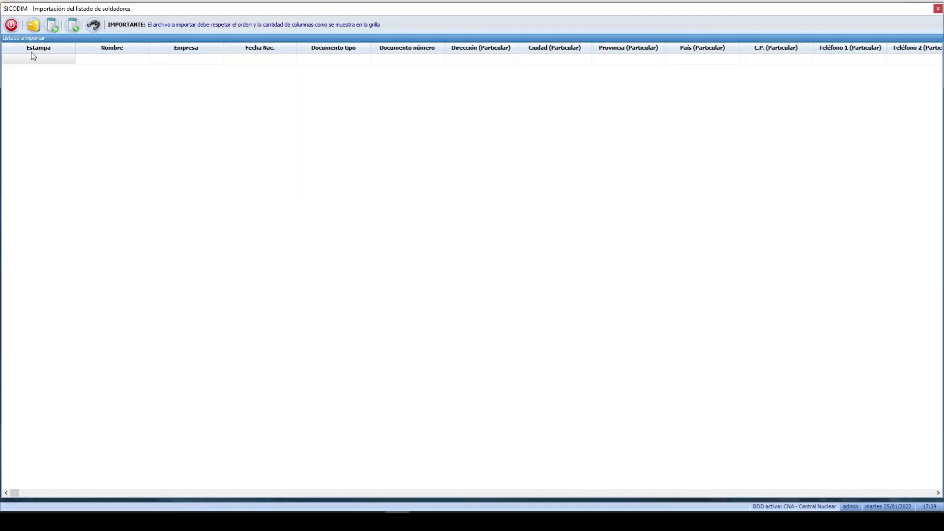
pyautogui.click(37, 26)
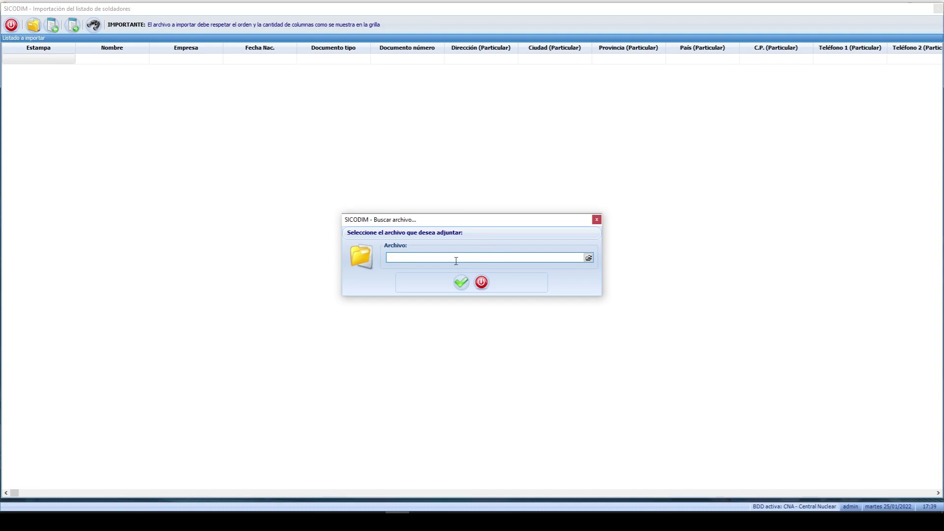
pyautogui.click(482, 283)
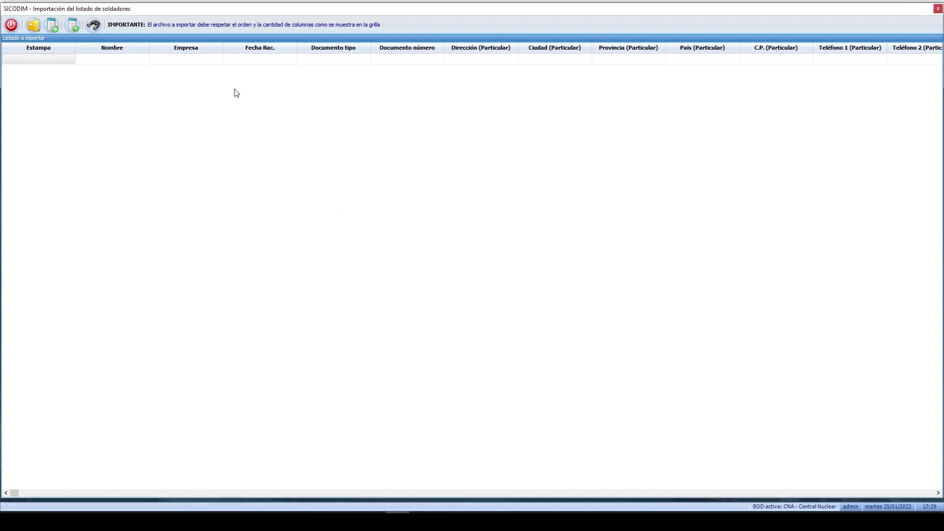
pyautogui.click(11, 25)
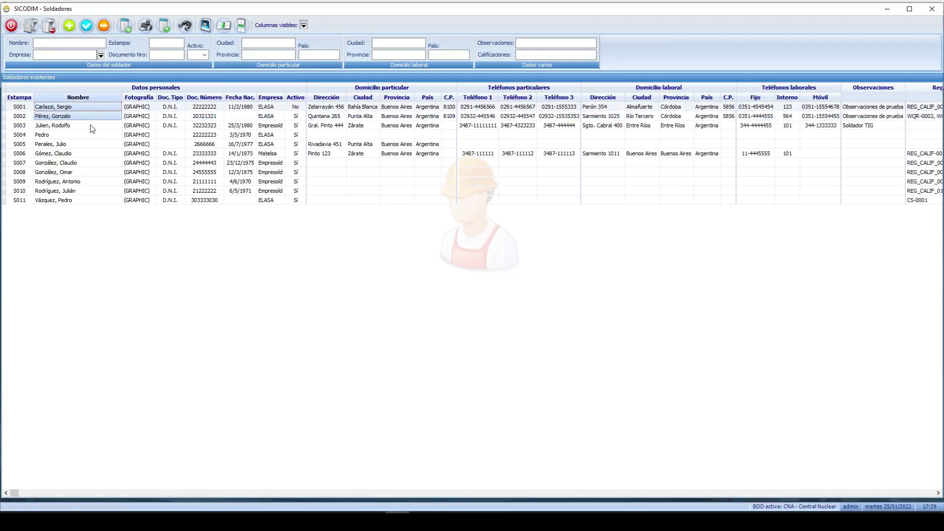
pyautogui.click(156, 175)
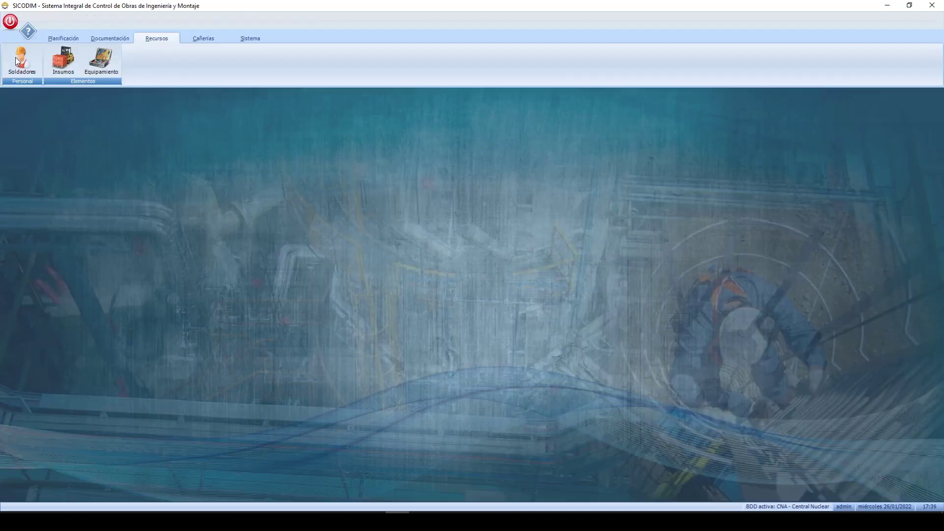
# Open the Listado de calificaciones and list all welder qualifications.
pyautogui.click(15, 57)
pyautogui.click(52, 152)
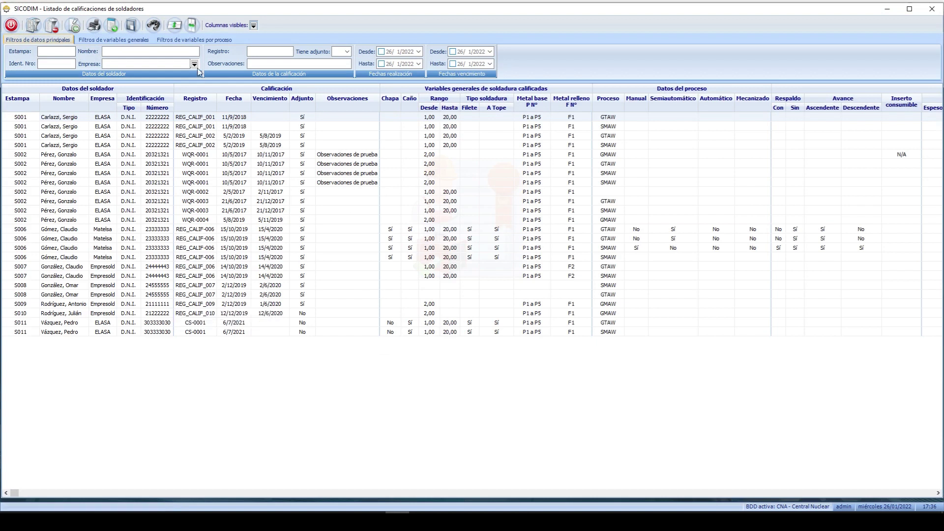
# Group the qualification list by Registro and examine its columns through the process variables.
pyautogui.click(195, 141)
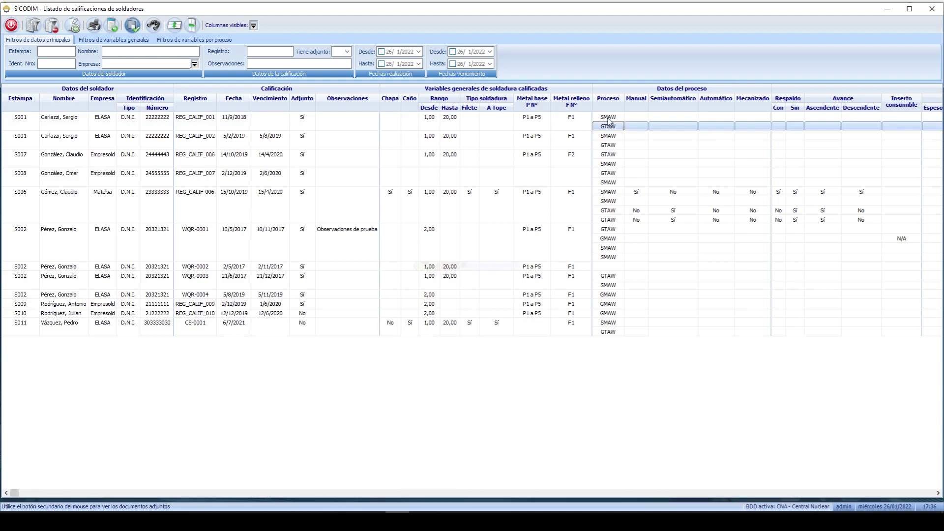
pyautogui.click(937, 494)
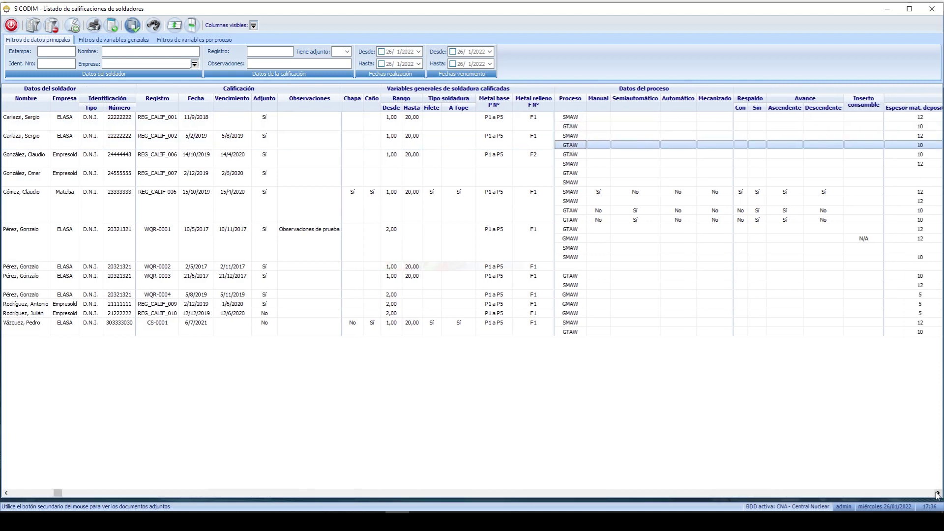
pyautogui.click(937, 493)
pyautogui.click(937, 493)
pyautogui.click(937, 493)
pyautogui.click(938, 494)
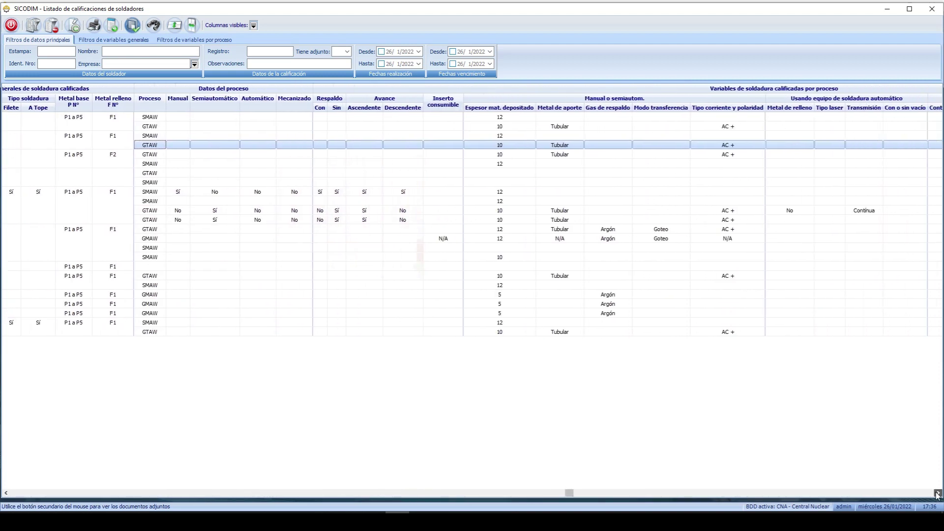
pyautogui.click(937, 493)
pyautogui.moveTo(930, 493); pyautogui.dragTo(15, 493)
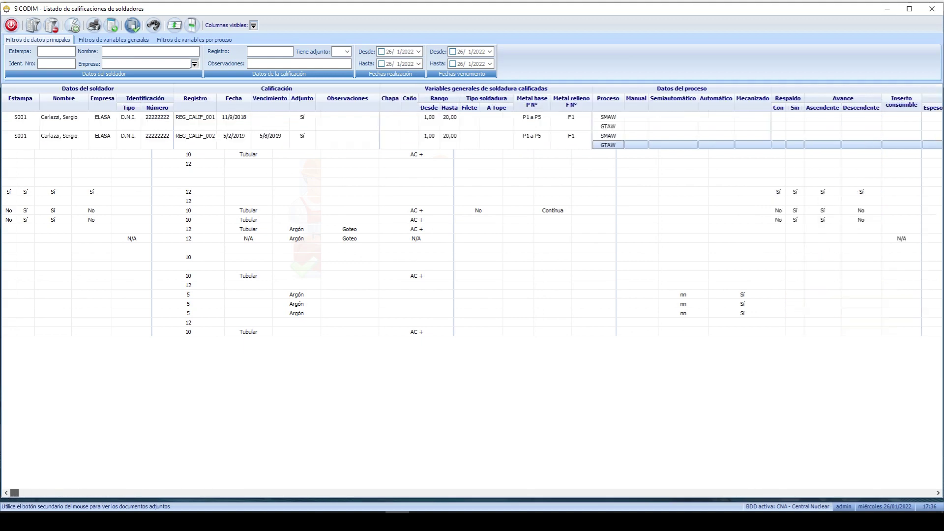
pyautogui.click(68, 205)
pyautogui.click(177, 122)
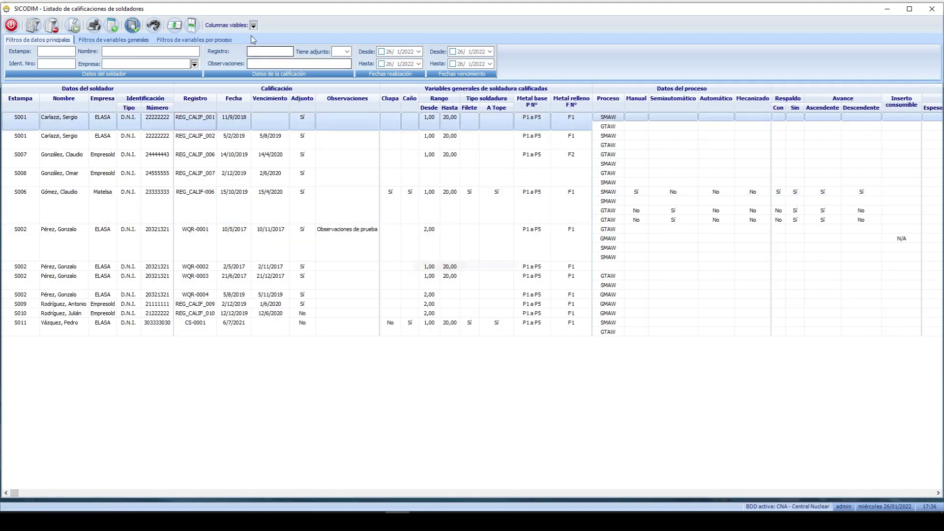
# Hide most of the process data and process variable columns in the qualification list.
pyautogui.click(253, 25)
pyautogui.click(254, 297)
pyautogui.click(254, 290)
pyautogui.click(254, 284)
pyautogui.click(255, 277)
pyautogui.click(254, 271)
pyautogui.click(254, 265)
pyautogui.click(254, 258)
pyautogui.click(254, 252)
pyautogui.click(254, 245)
pyautogui.click(254, 233)
pyautogui.click(254, 213)
pyautogui.click(255, 201)
pyautogui.click(254, 194)
pyautogui.click(254, 182)
pyautogui.click(254, 175)
pyautogui.click(255, 169)
pyautogui.click(254, 162)
pyautogui.click(255, 156)
pyautogui.click(254, 150)
pyautogui.click(254, 226)
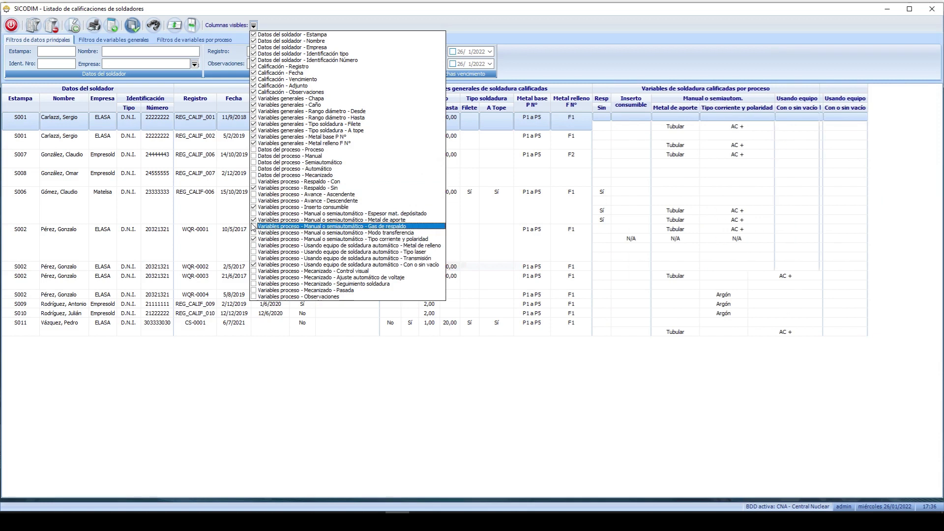
pyautogui.click(255, 220)
pyautogui.click(254, 207)
pyautogui.click(254, 181)
pyautogui.click(208, 219)
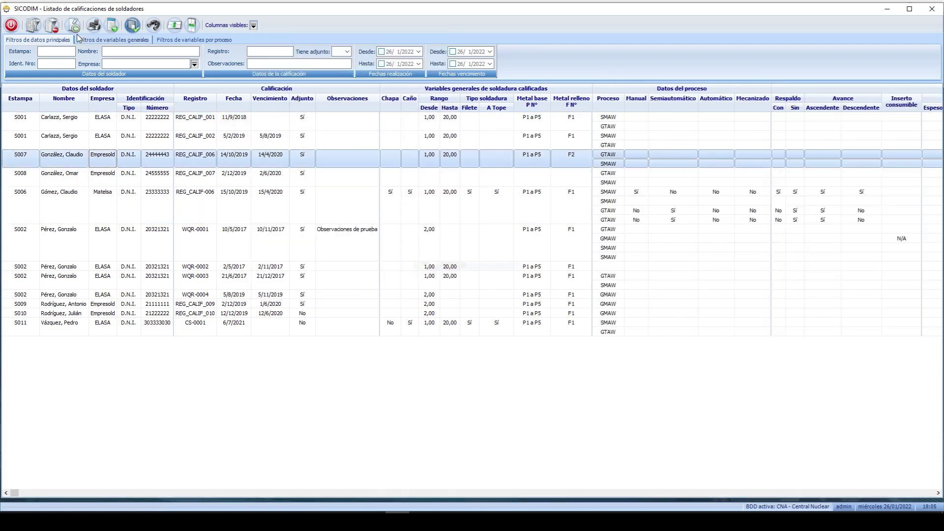
# Inspect the folder selection for bulk importing qualification attachments and return to the list without importing.
pyautogui.click(75, 25)
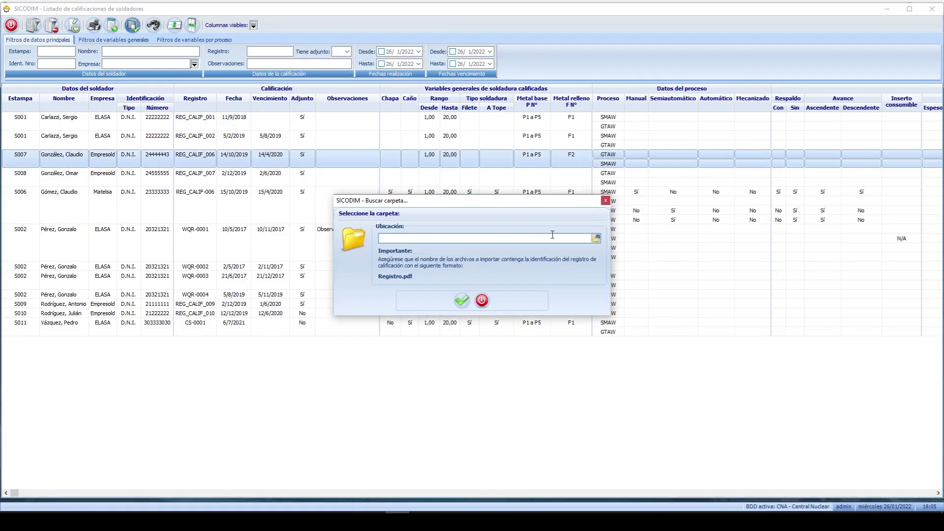
pyautogui.click(596, 239)
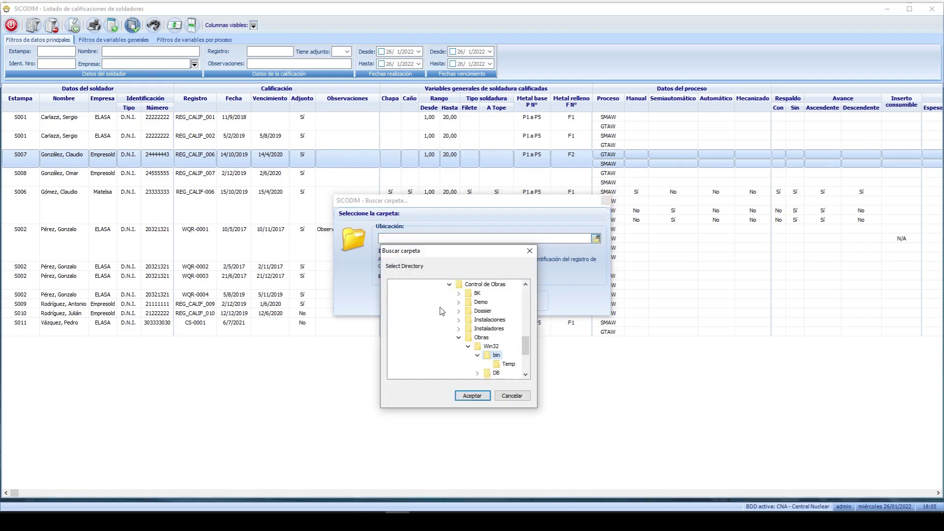
pyautogui.click(511, 397)
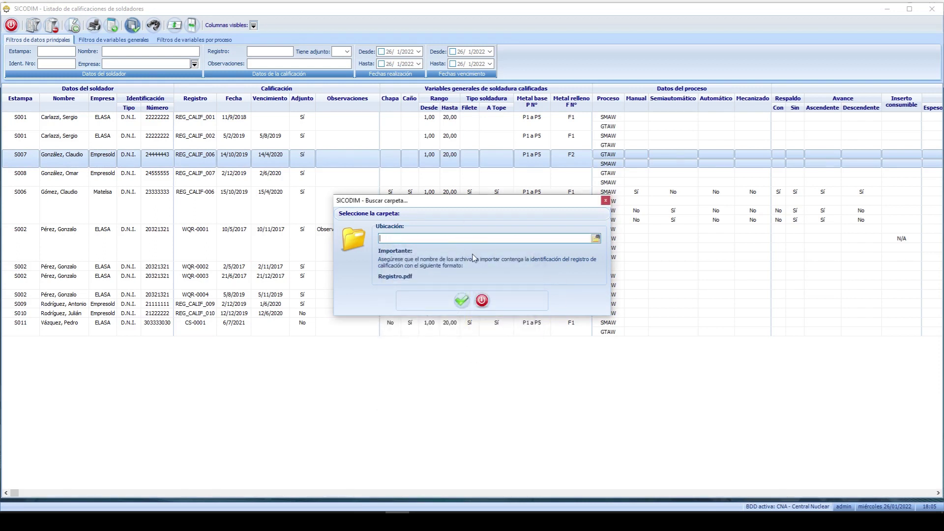
pyautogui.click(481, 301)
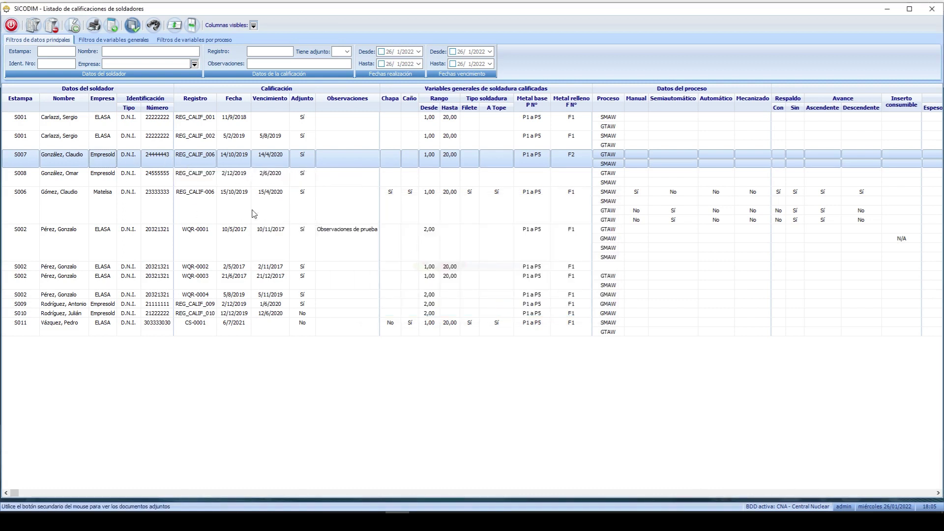
# View the document attached to qualification REG_CALIF_006 of the welder with stamp S007, zoomed out, and close it.
pyautogui.click(99, 153)
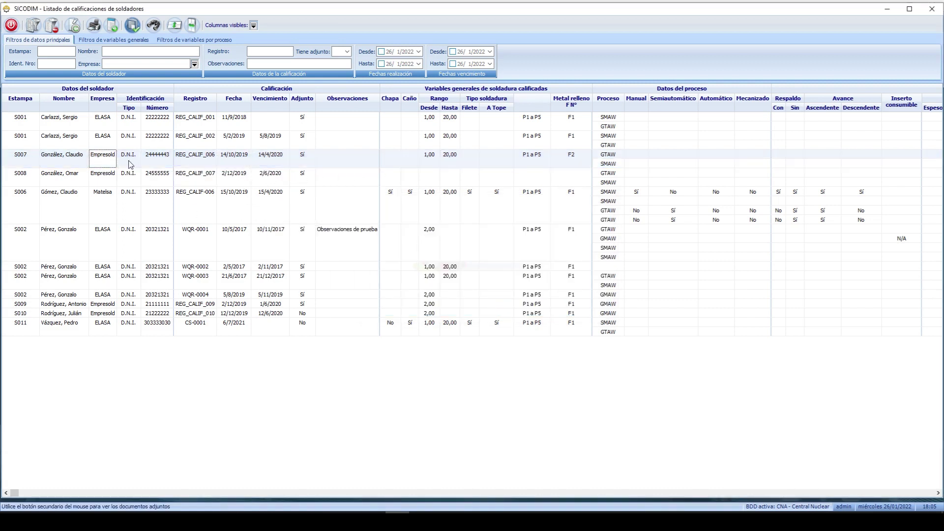
pyautogui.rightClick(210, 162)
pyautogui.click(260, 166)
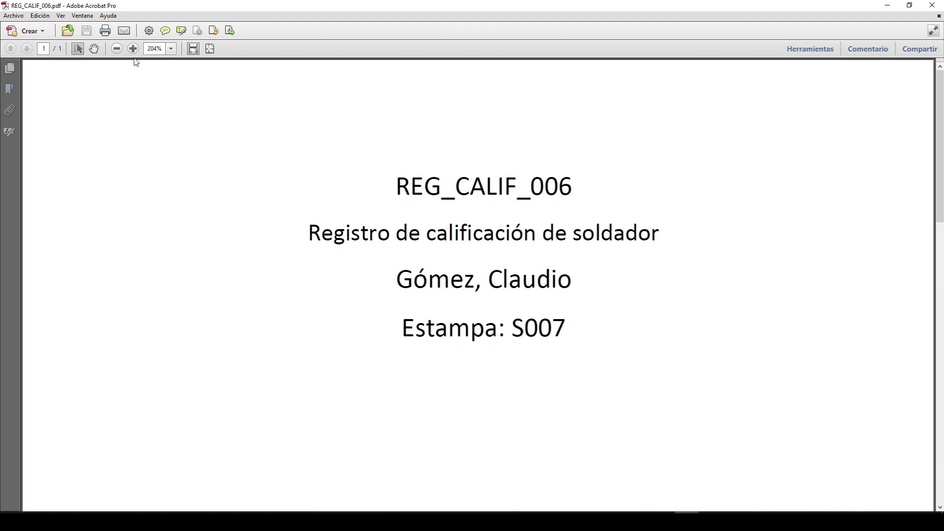
pyautogui.click(116, 49)
pyautogui.click(116, 49)
pyautogui.click(116, 49)
pyautogui.click(932, 4)
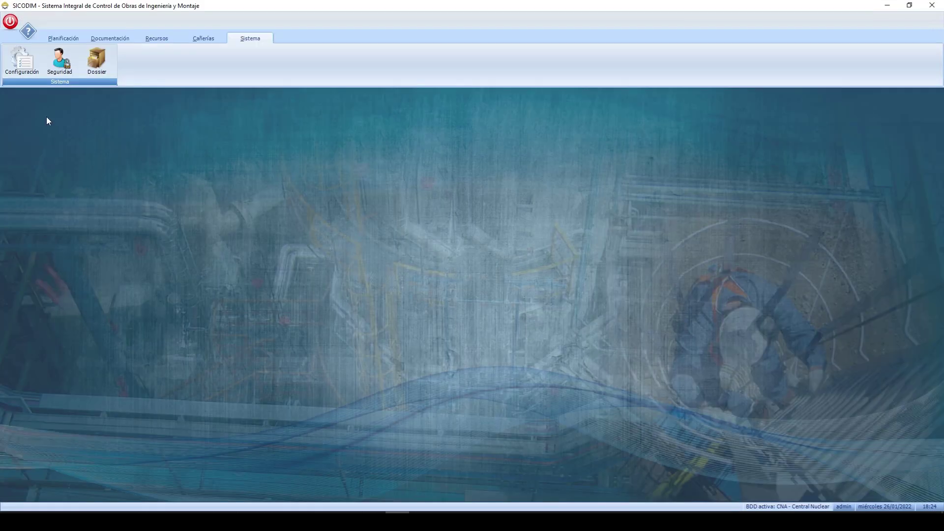
# Open the welder qualification expiry alerts in the system configuration and adjust the days of advance notice.
pyautogui.click(22, 60)
pyautogui.click(42, 120)
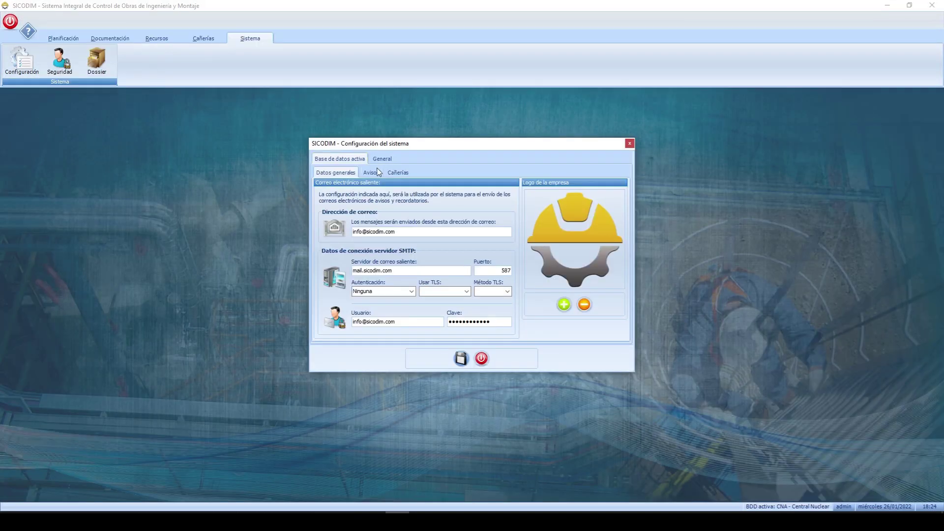
pyautogui.click(378, 171)
pyautogui.click(432, 186)
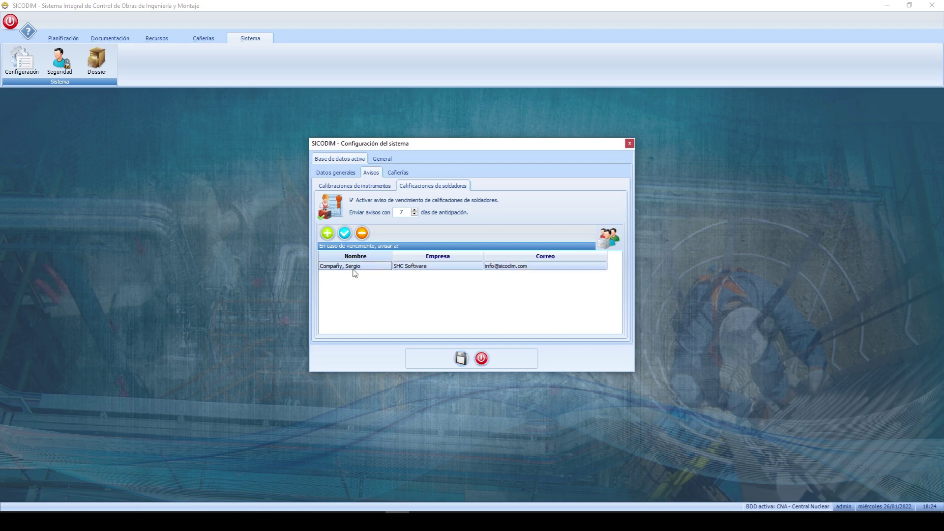
pyautogui.click(414, 210)
pyautogui.click(414, 210)
pyautogui.click(358, 204)
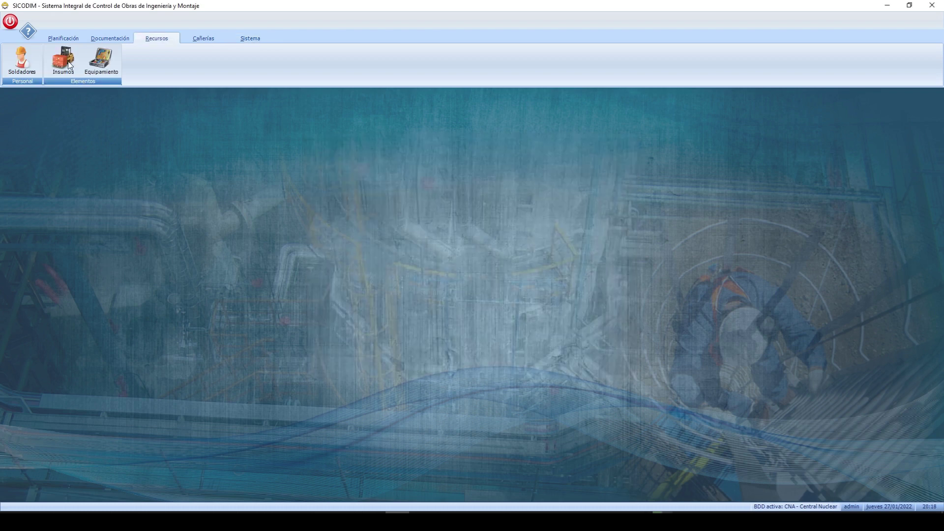
# Review the pipe base material types in the supplies section and close the list.
pyautogui.click(69, 65)
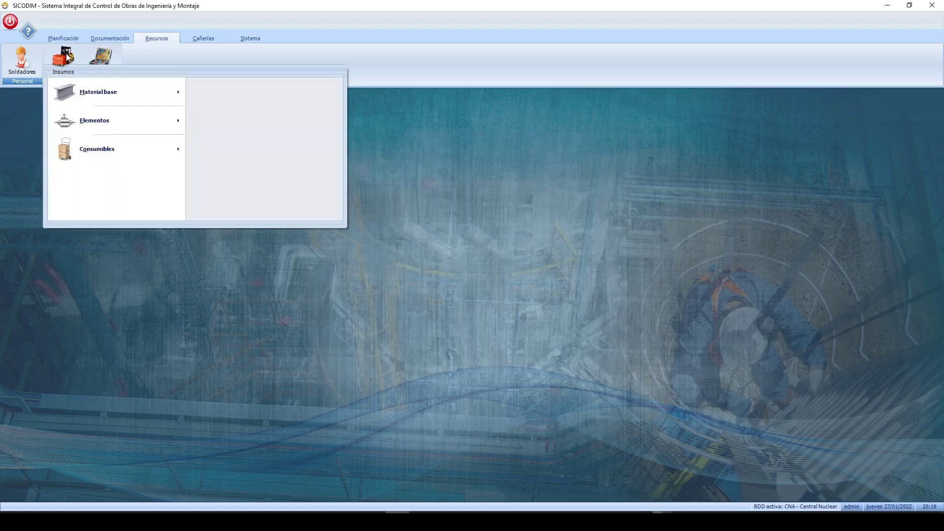
pyautogui.moveTo(74, 97)
pyautogui.click(231, 98)
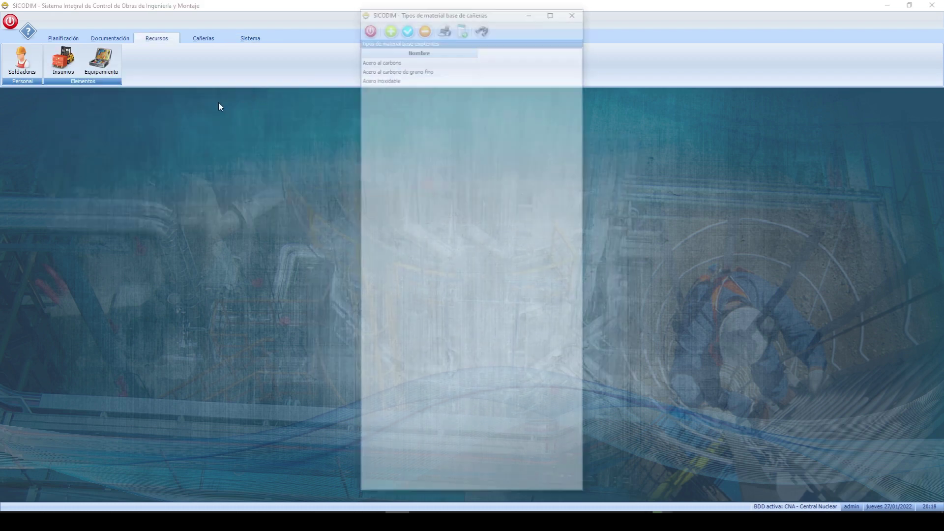
pyautogui.click(400, 78)
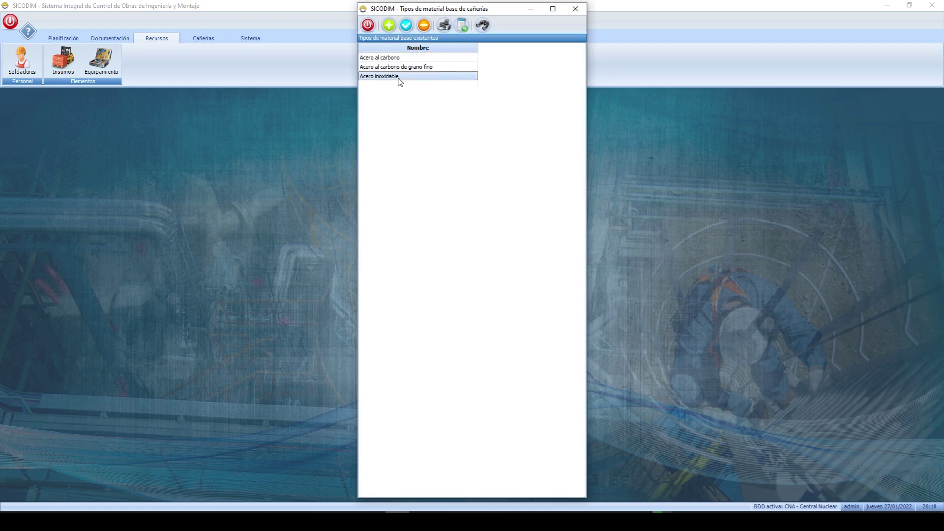
pyautogui.click(368, 24)
# Review the base material specifications, including SA-516 Gr70 and its type, and close the list.
pyautogui.click(63, 58)
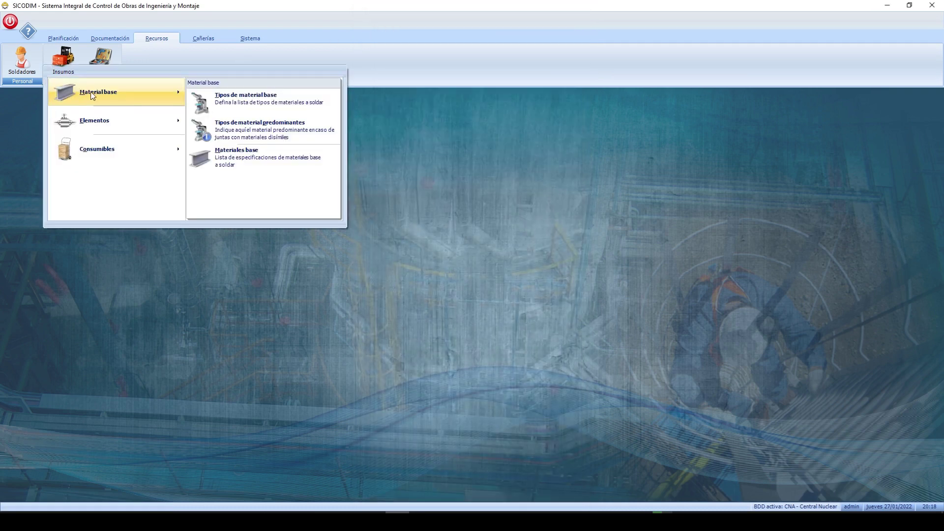
pyautogui.click(241, 160)
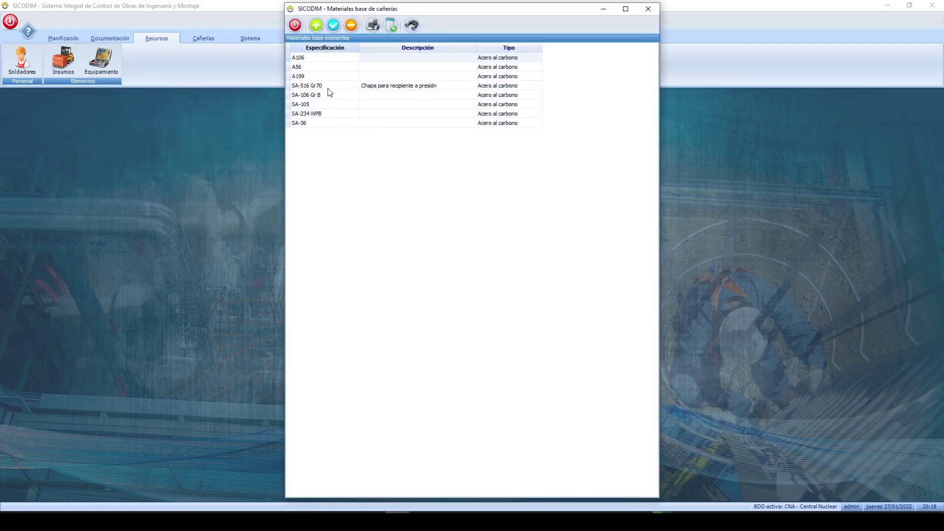
pyautogui.click(318, 87)
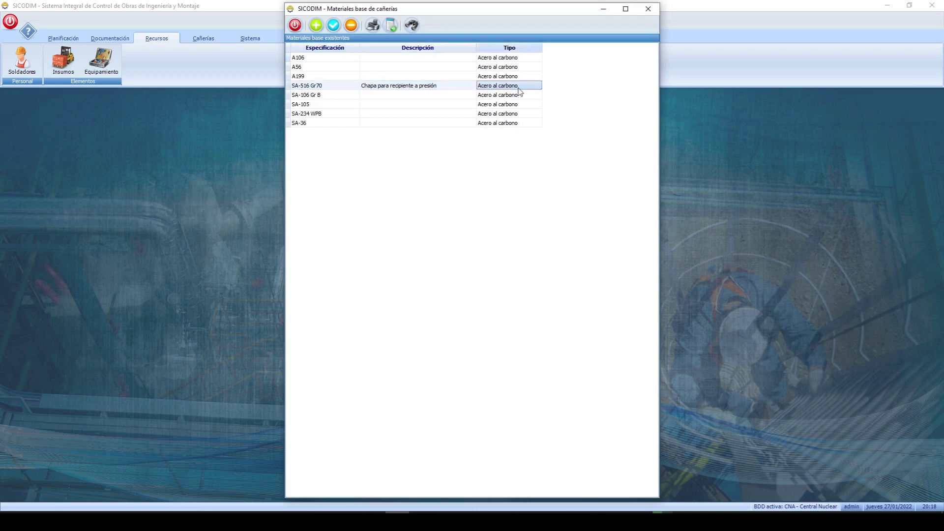
pyautogui.click(303, 28)
# Open the elements register for vessels and storage tanks and list all existing elements.
pyautogui.click(61, 62)
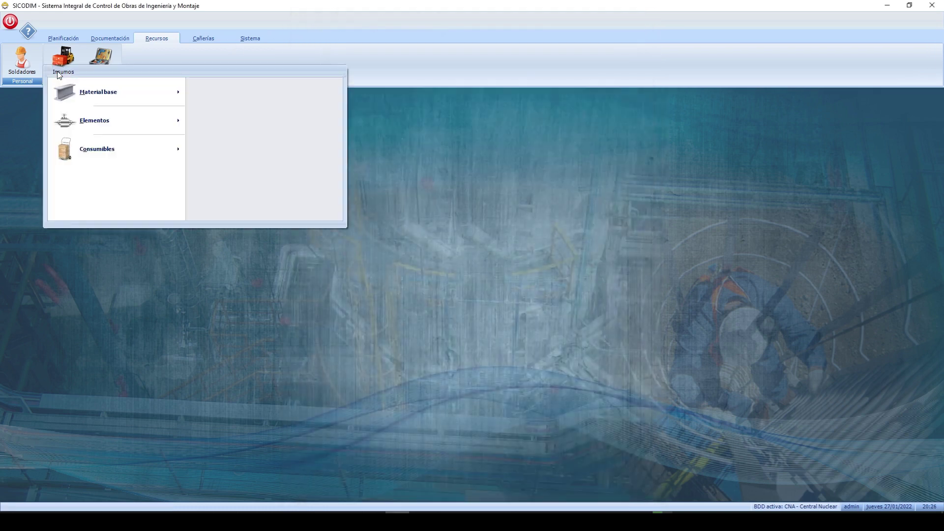
pyautogui.moveTo(159, 133)
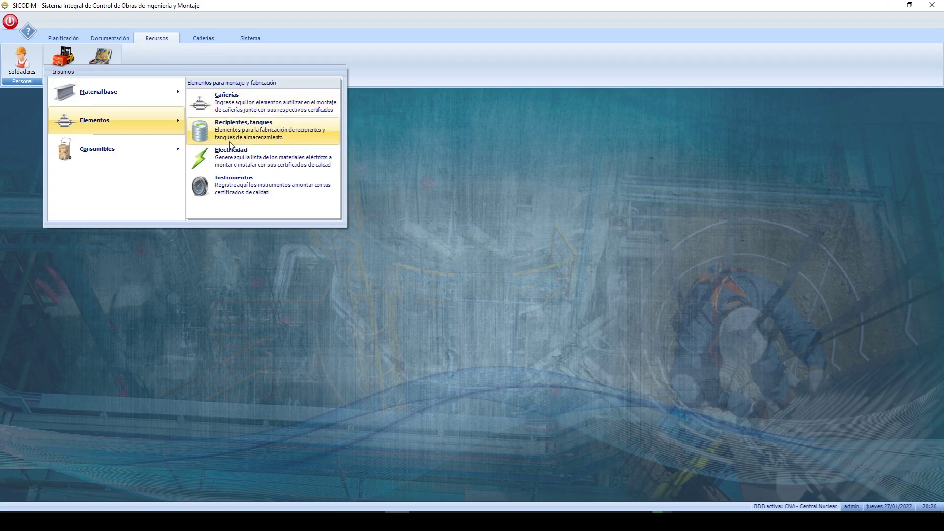
pyautogui.click(231, 127)
pyautogui.click(38, 25)
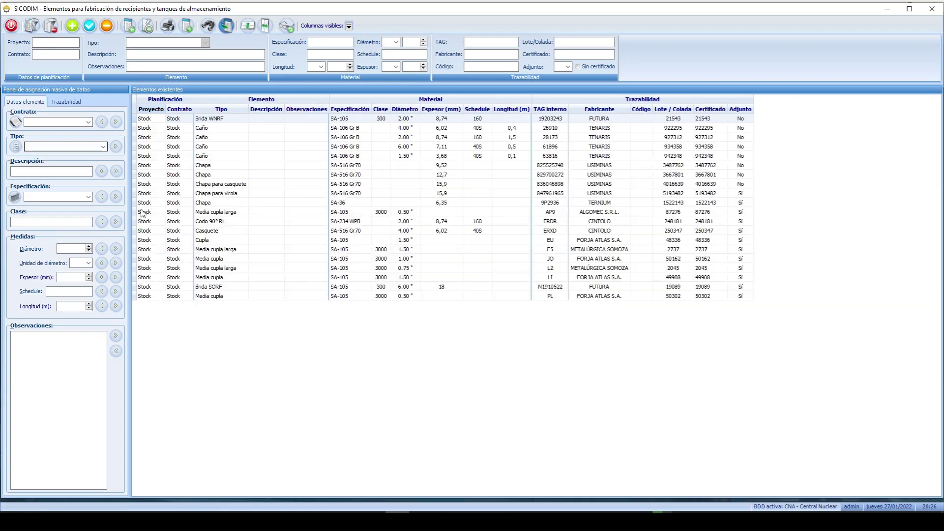
# Inspect the record of the 12.7 mm SA-516 Gr70 plate, followed by the SA-36 plate's record and its attachment option.
pyautogui.doubleClick(386, 175)
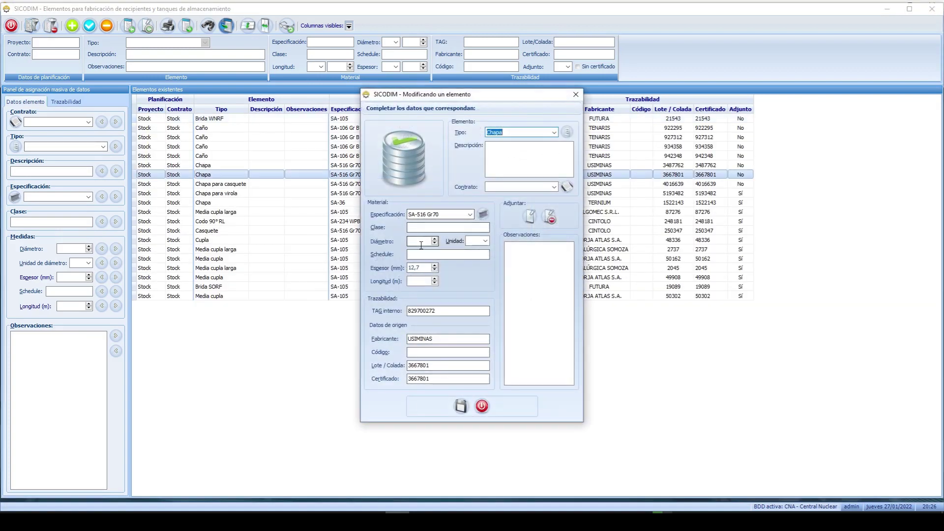
pyautogui.click(482, 406)
pyautogui.doubleClick(531, 203)
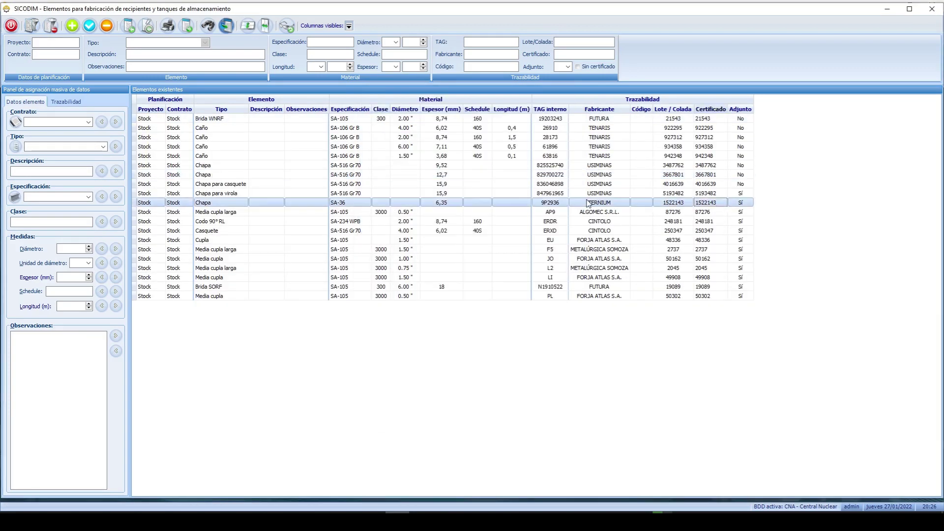
pyautogui.click(529, 216)
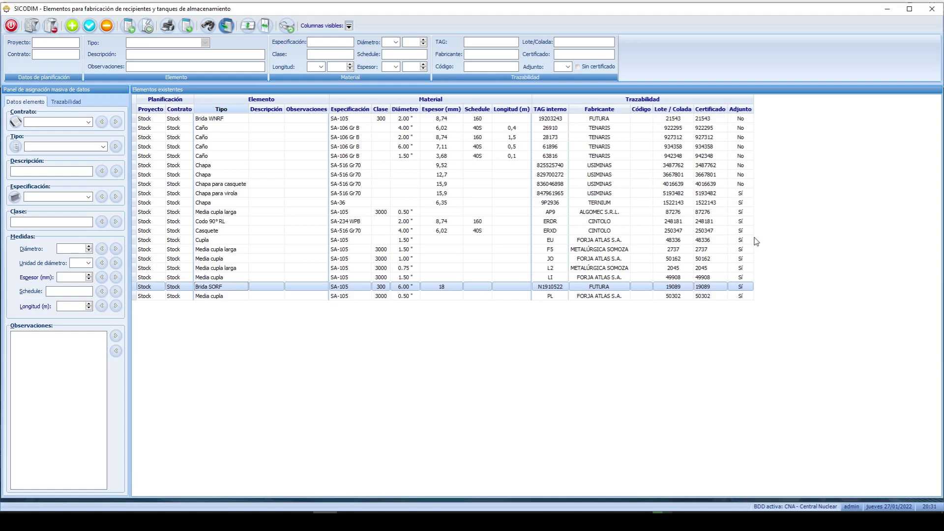
# Check which elements have attachments, and view and close the certificate attached to the element with TAG AP9.
pyautogui.click(741, 276)
pyautogui.moveTo(742, 194); pyautogui.dragTo(737, 296)
pyautogui.click(733, 202)
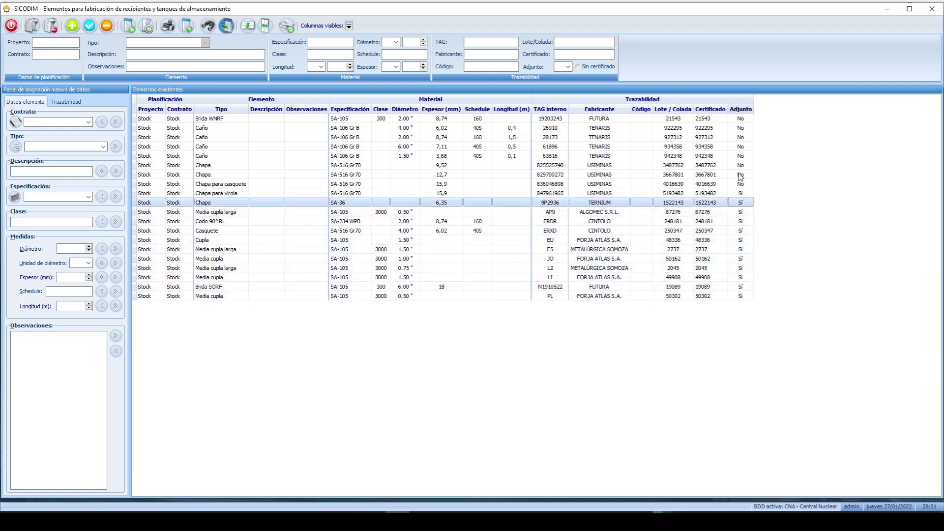
pyautogui.click(736, 156)
pyautogui.click(723, 214)
pyautogui.rightClick(712, 214)
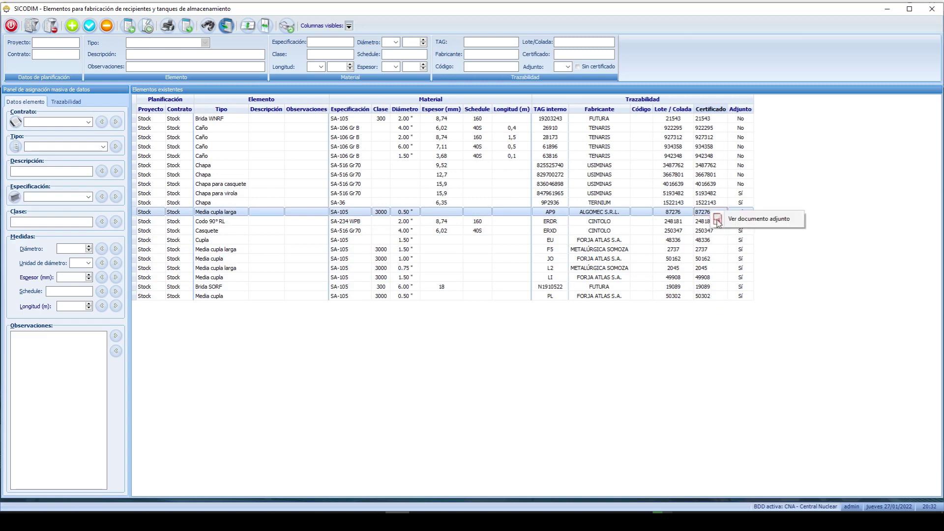
pyautogui.click(744, 219)
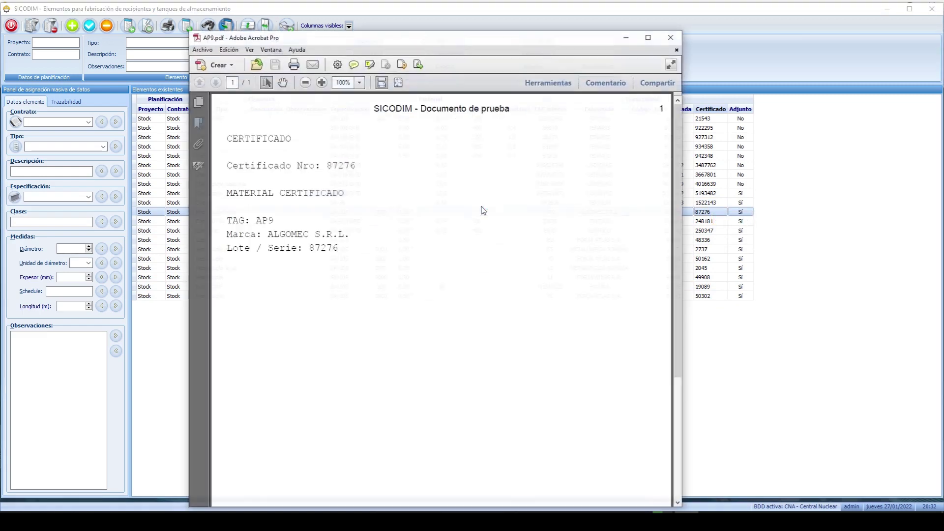
pyautogui.click(671, 37)
# Try to view the document attached to the pipe with TAG 63816.
pyautogui.rightClick(335, 157)
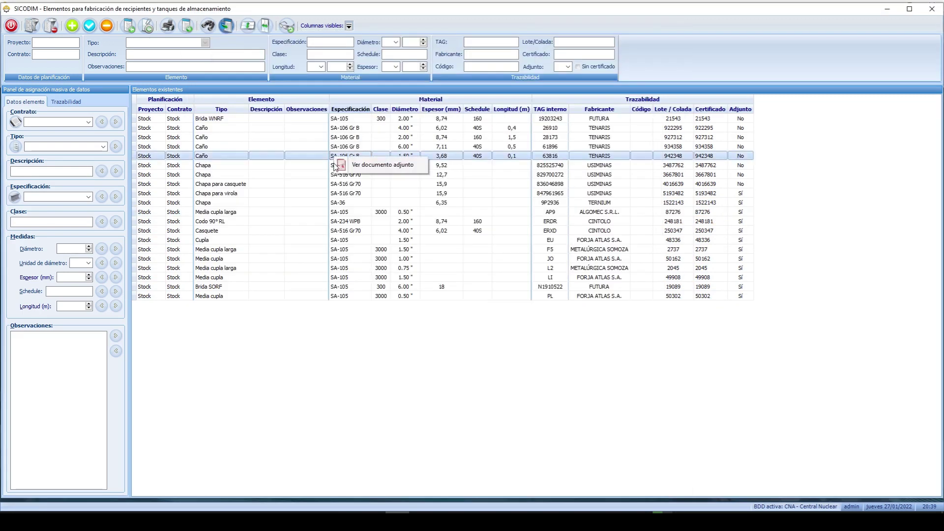
pyautogui.click(370, 170)
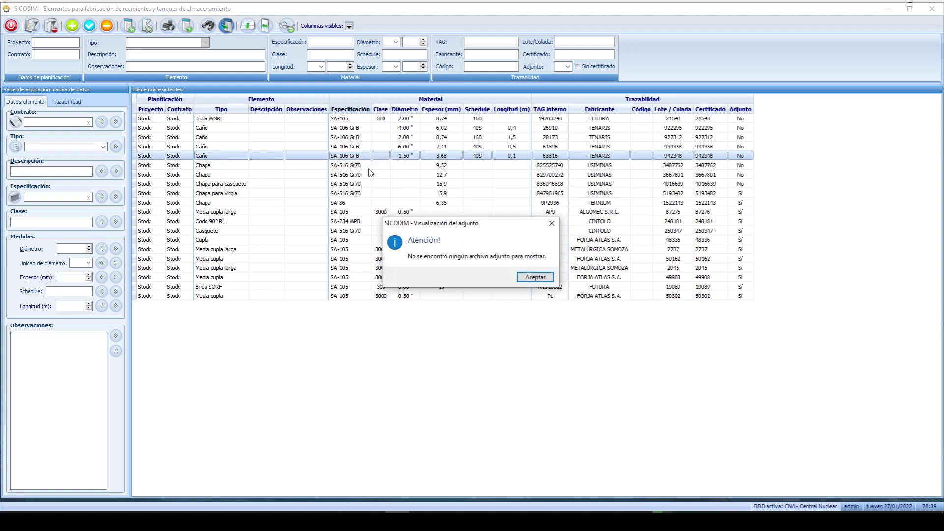
pyautogui.click(530, 277)
# Bulk-attach the certificate files from the folder C:\Certificados to the vessel and tank elements.
pyautogui.click(147, 25)
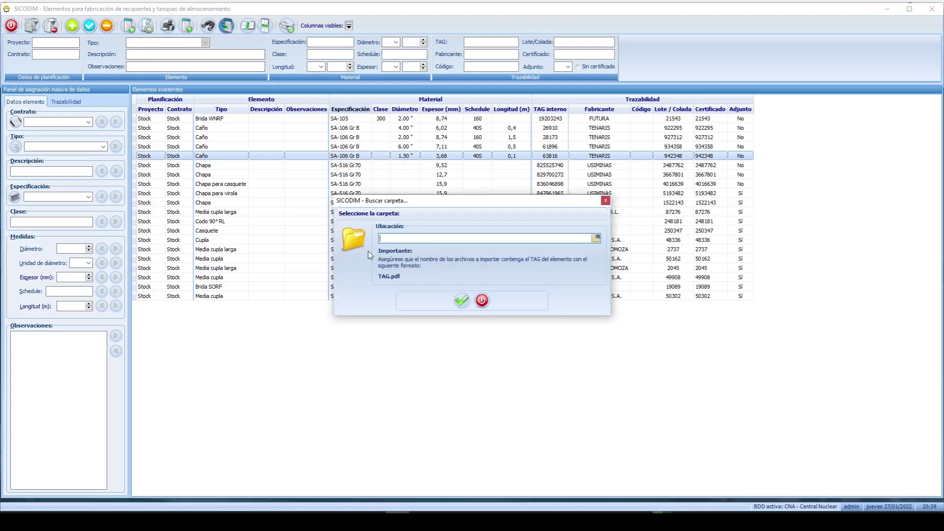
pyautogui.hotkey('ctrl', 'v')
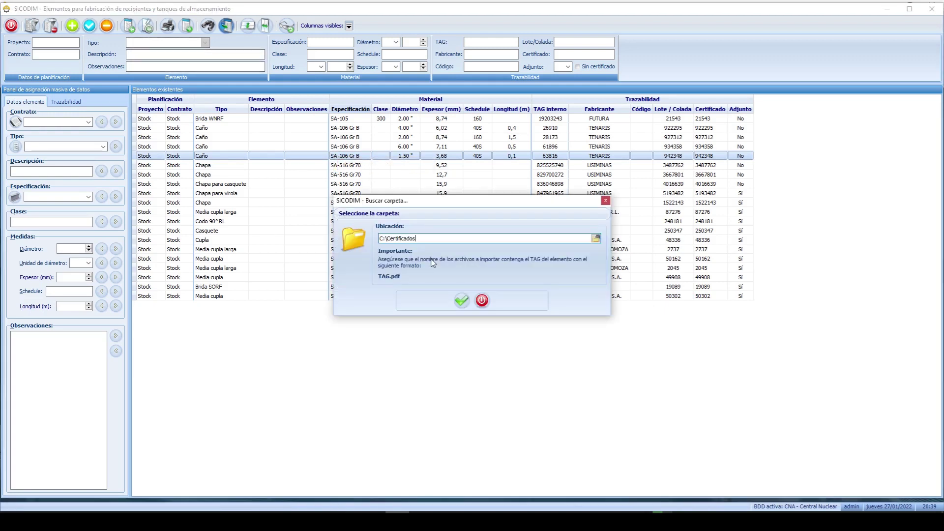
pyautogui.click(461, 301)
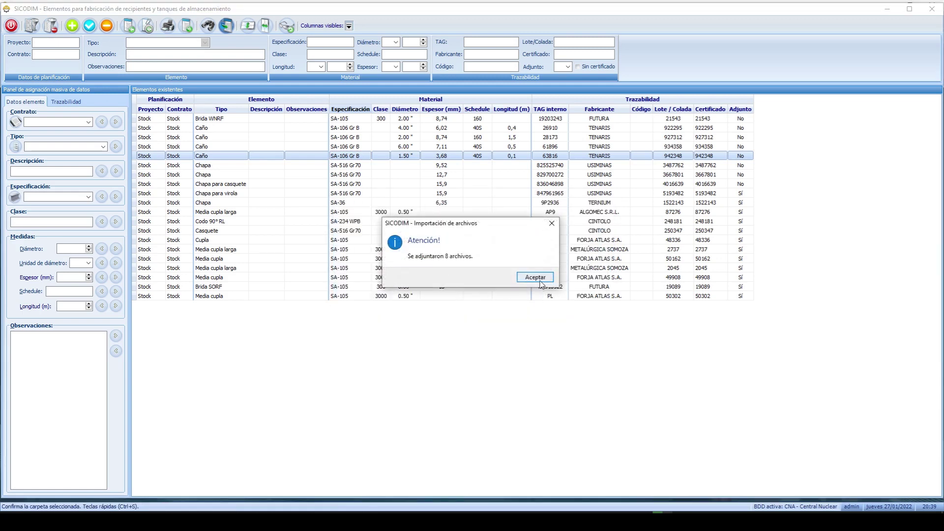
pyautogui.click(542, 278)
# View and close the certificate attached to the pipe with TAG 28173, and select the pipe with TAG 63816.
pyautogui.doubleClick(740, 137)
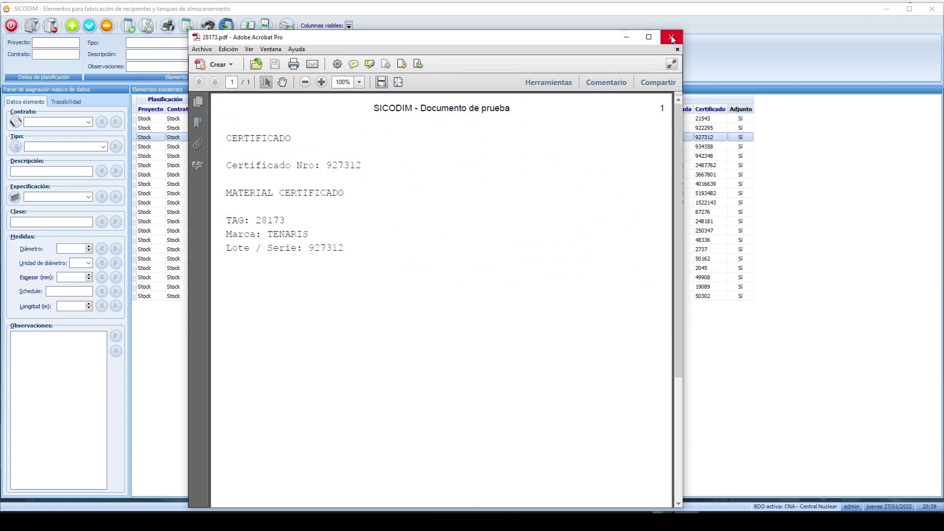
pyautogui.click(672, 37)
pyautogui.click(613, 157)
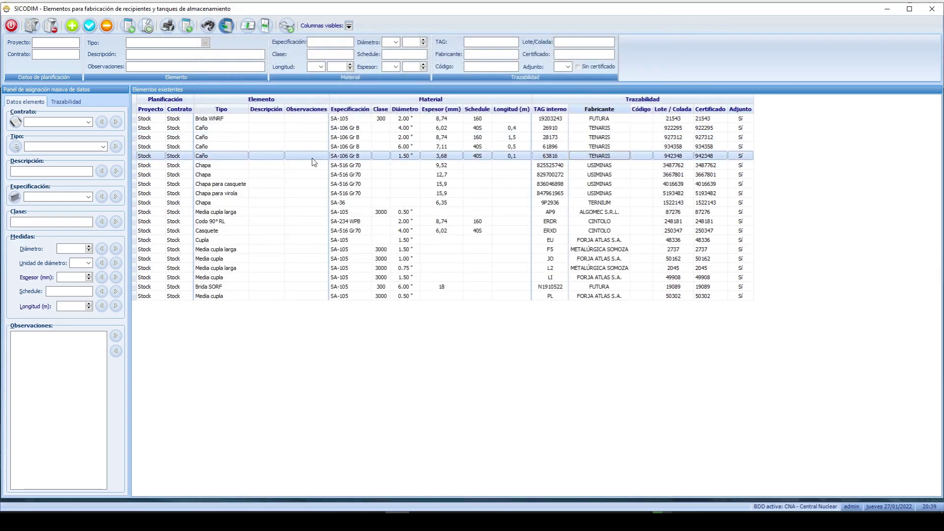
# Look at the element list import window, and review the traceability and element data fields for mass assignment.
pyautogui.click(219, 195)
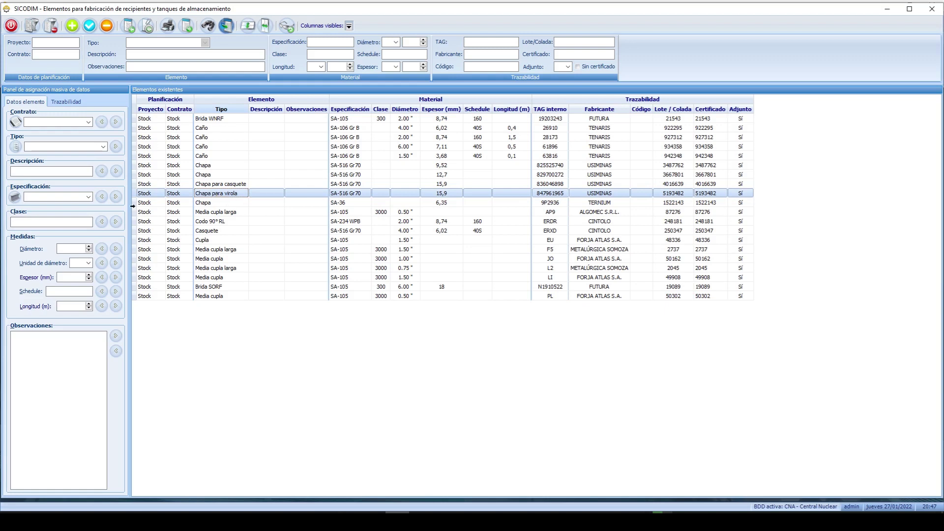
pyautogui.click(129, 27)
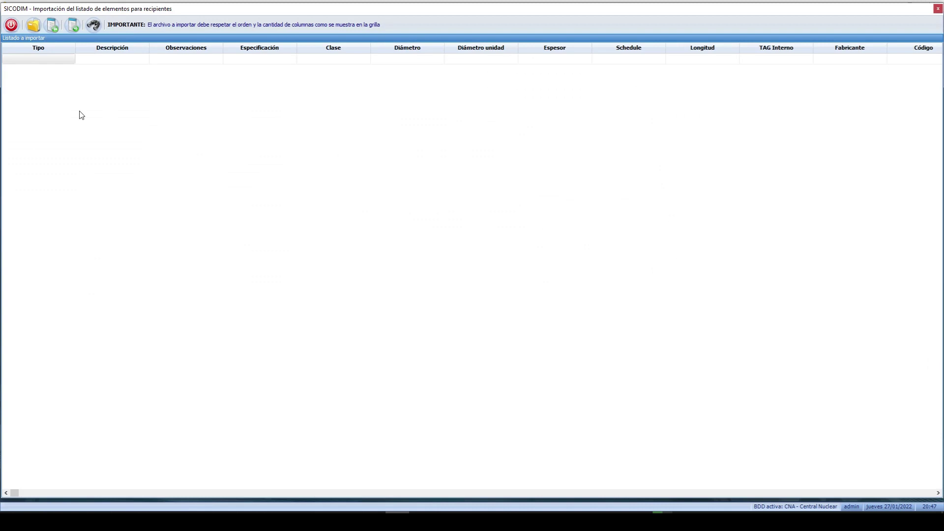
pyautogui.click(11, 25)
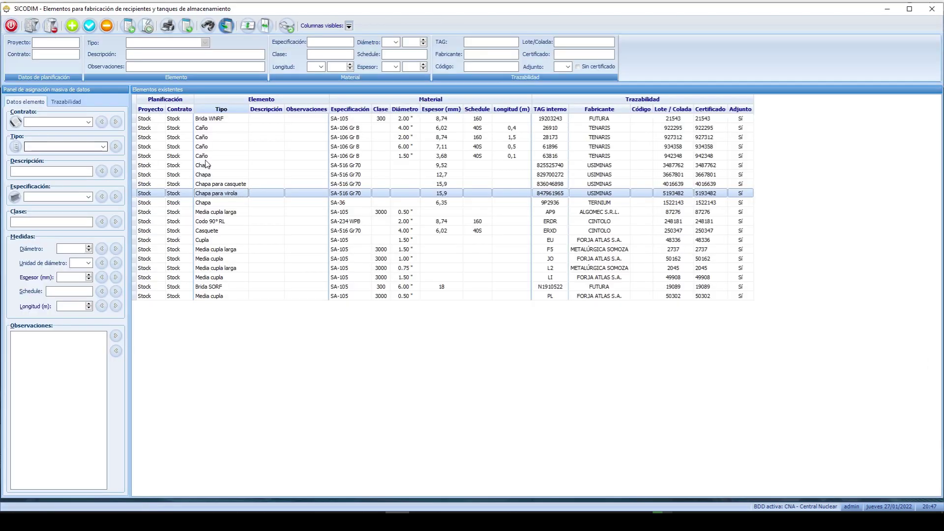
pyautogui.click(66, 102)
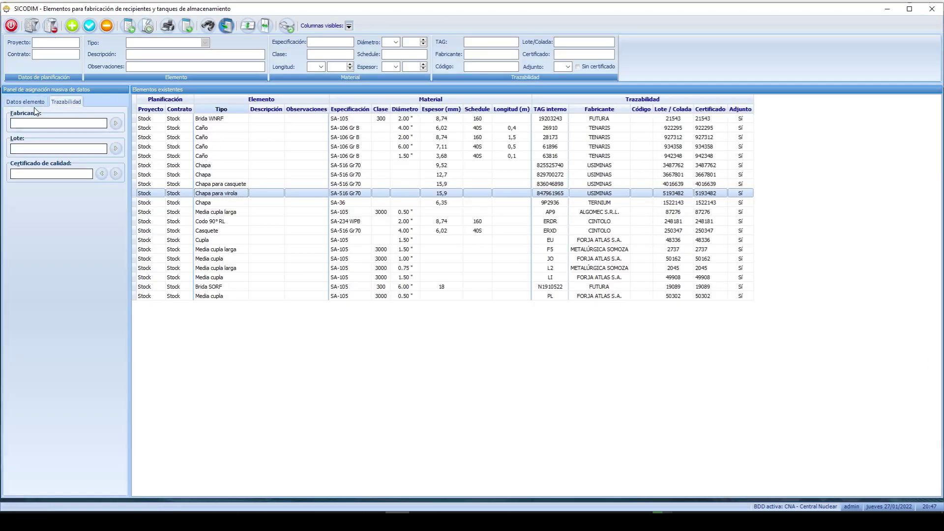
pyautogui.click(25, 102)
pyautogui.moveTo(305, 147); pyautogui.dragTo(305, 221)
pyautogui.click(72, 121)
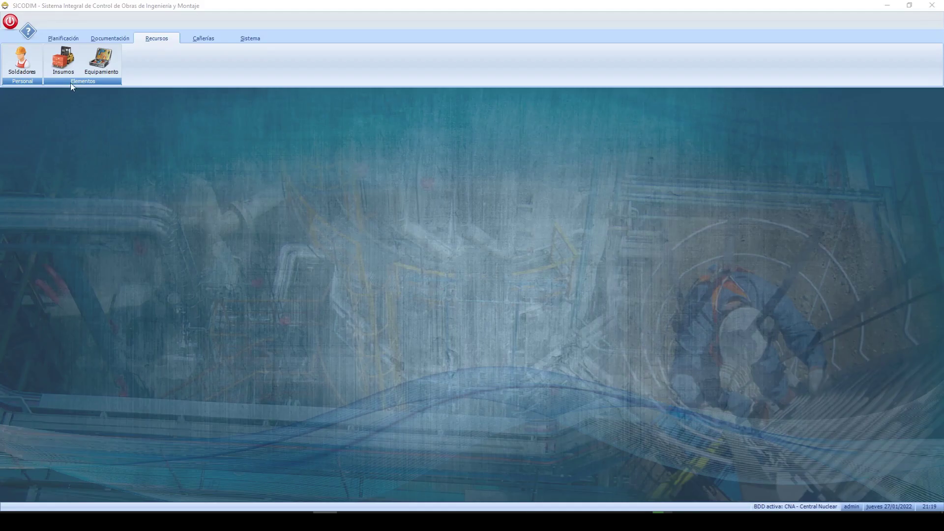
# Open the register of welding consumables.
pyautogui.click(66, 70)
pyautogui.moveTo(81, 159)
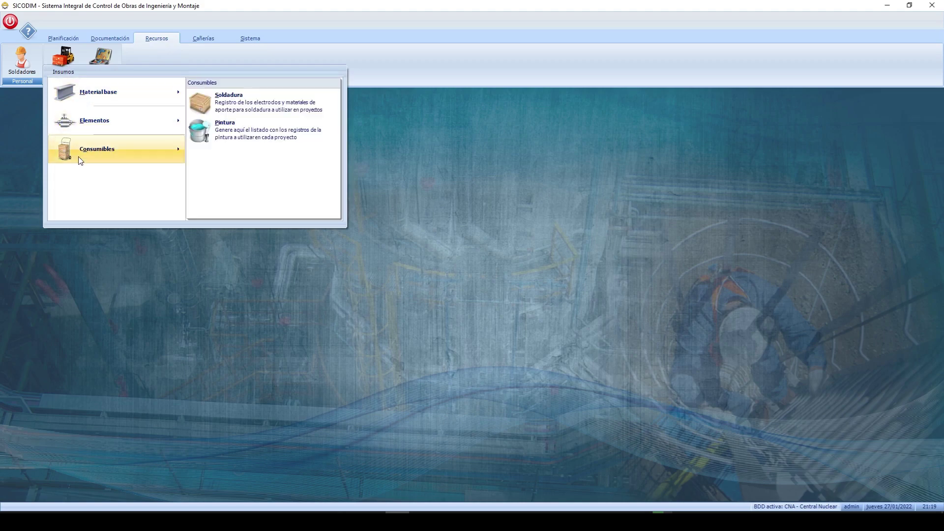
pyautogui.click(246, 98)
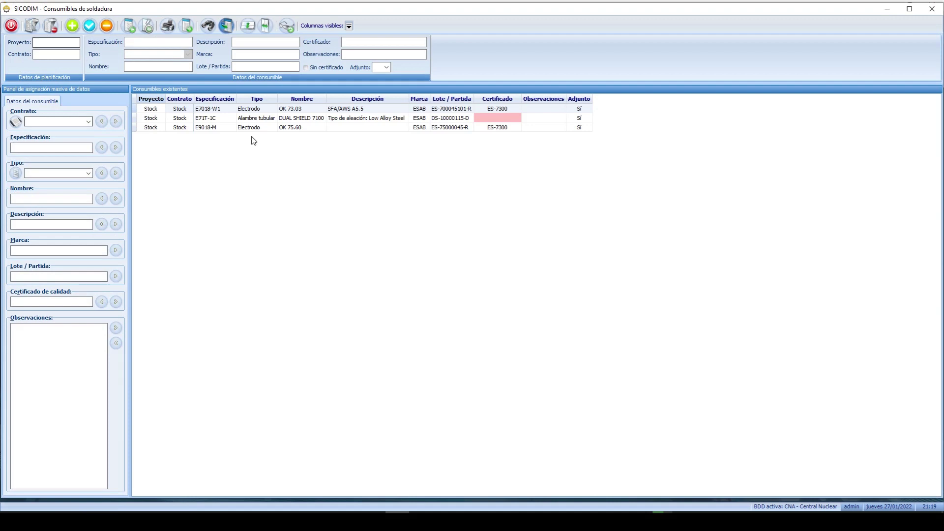
# View and close the certificate of the E9018-M electrode, and leave the welding consumables register.
pyautogui.click(255, 129)
pyautogui.rightClick(255, 129)
pyautogui.click(279, 139)
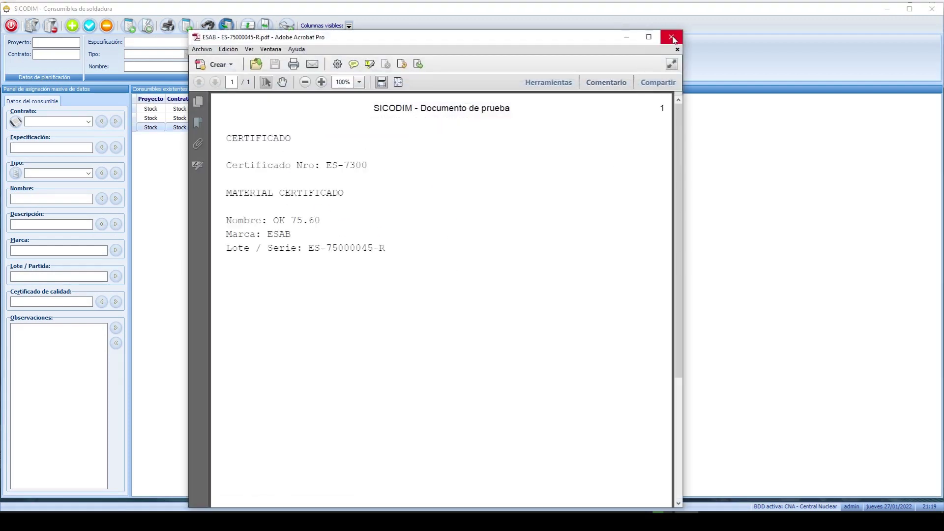
pyautogui.click(672, 38)
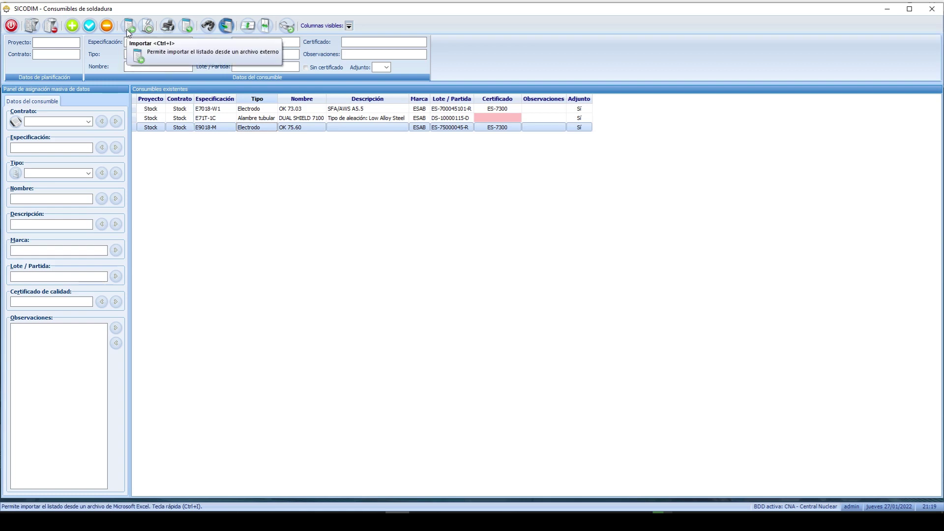
pyautogui.click(198, 118)
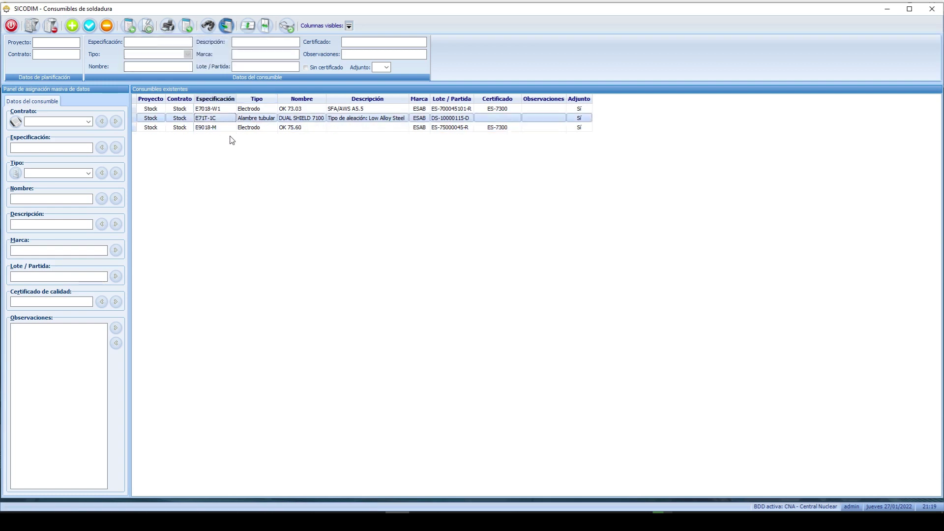
pyautogui.click(226, 128)
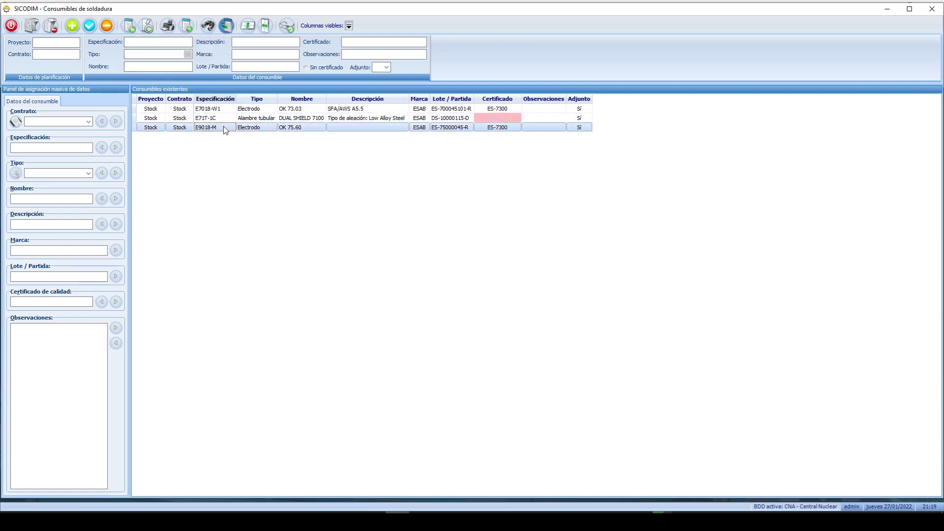
pyautogui.click(11, 26)
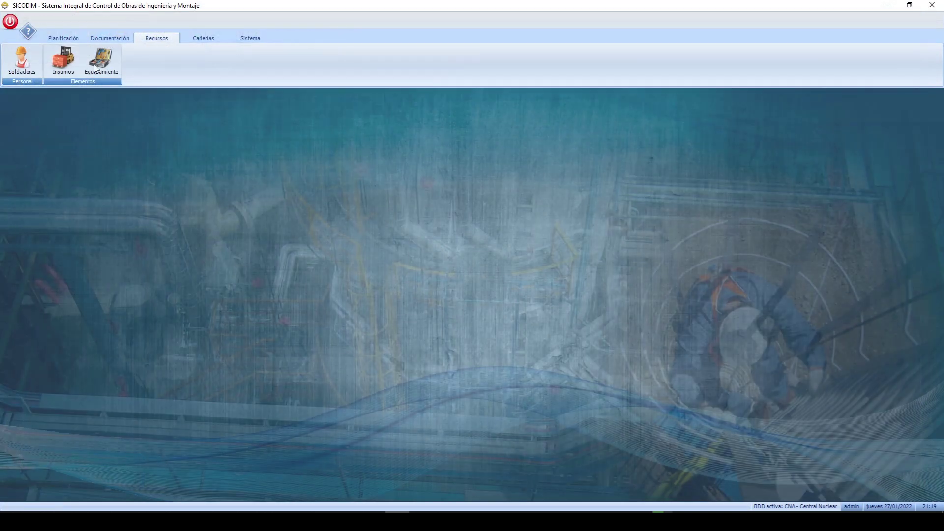
pyautogui.click(71, 55)
pyautogui.moveTo(102, 95)
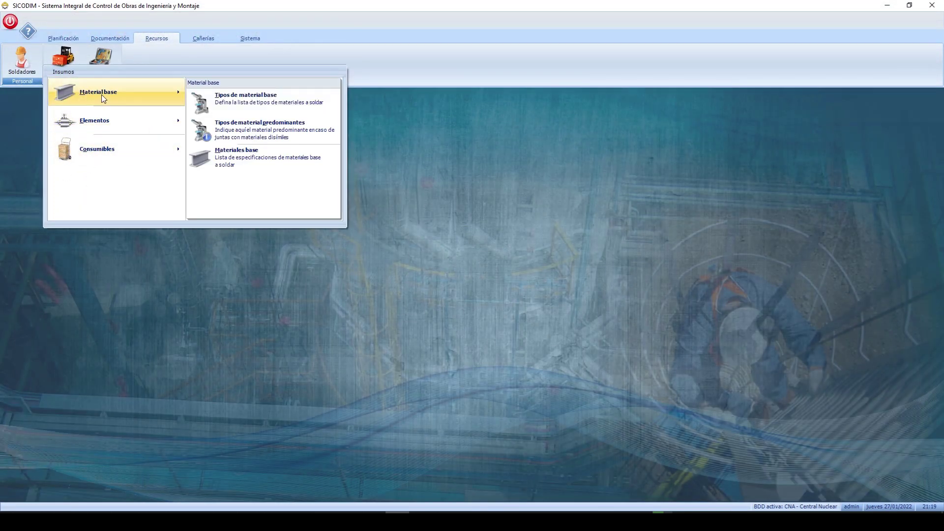
pyautogui.click(99, 64)
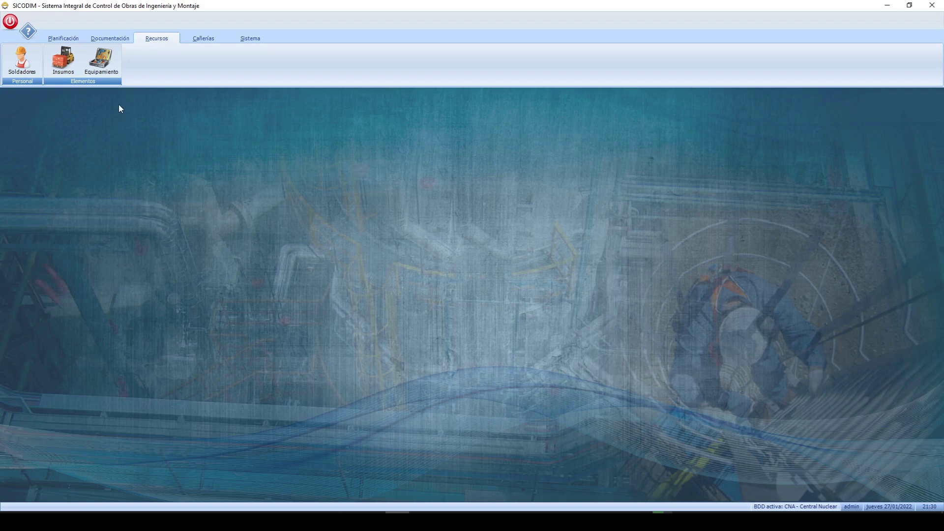
# Open the register of measuring instruments used for tests and inspections.
pyautogui.click(101, 74)
pyautogui.moveTo(114, 95)
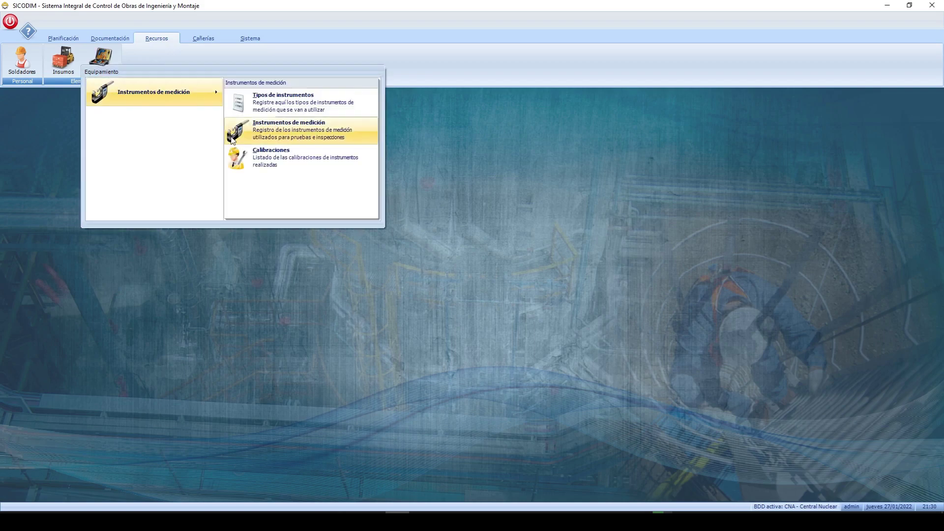
pyautogui.click(272, 132)
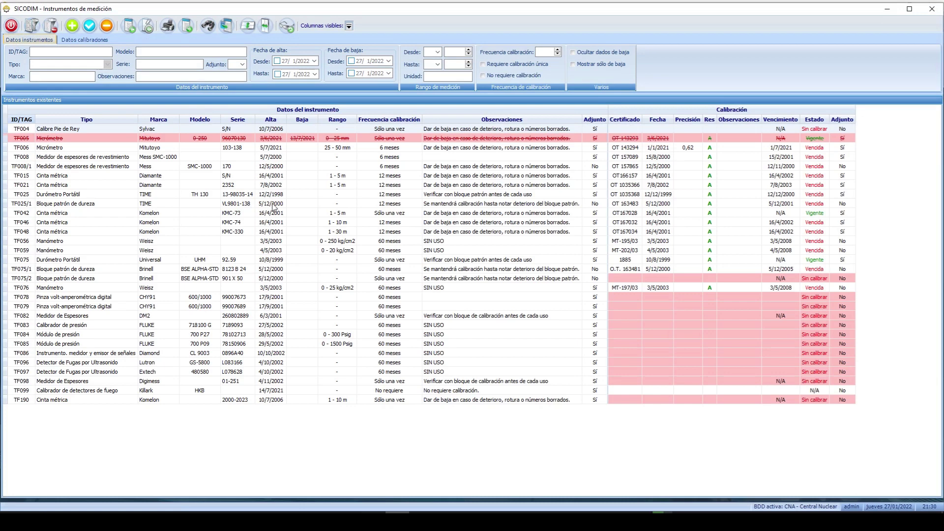
# Open the record of the Mitutoyo micrometer TF006 and review its instrument data.
pyautogui.click(228, 168)
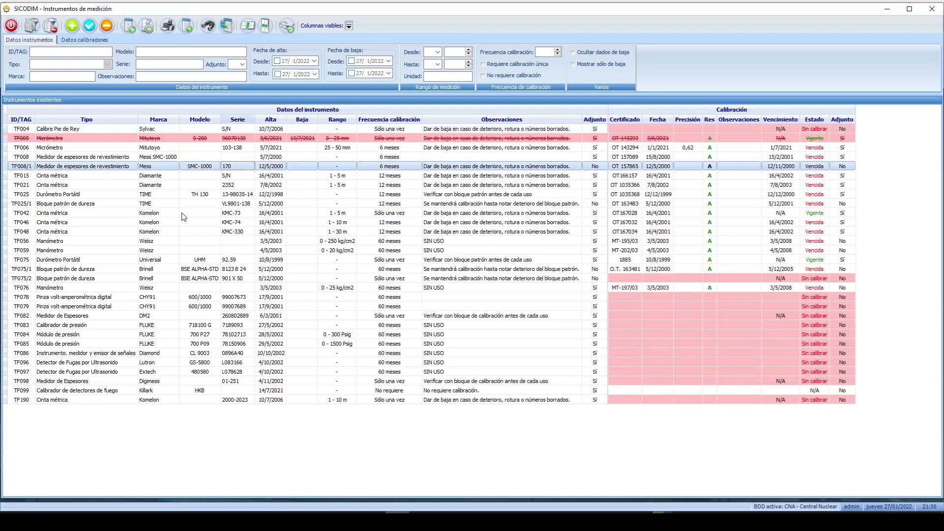
pyautogui.doubleClick(253, 147)
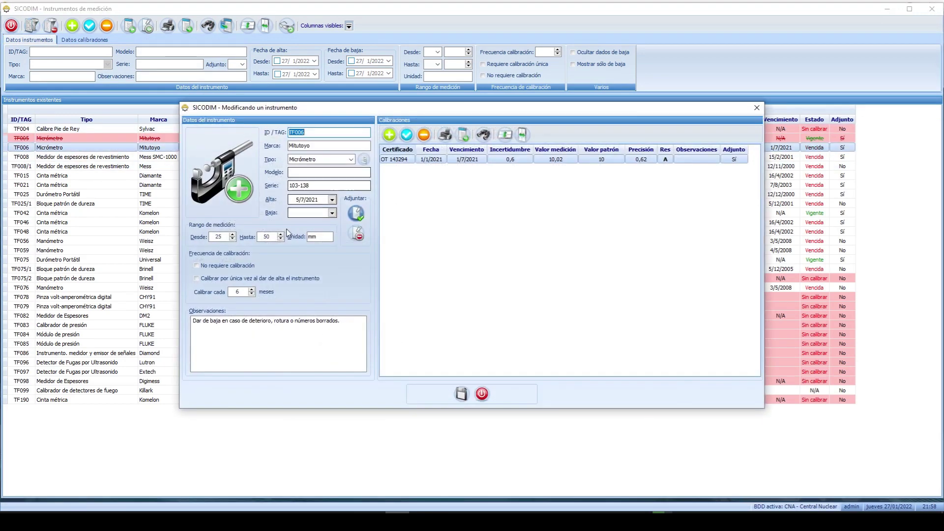
pyautogui.click(315, 175)
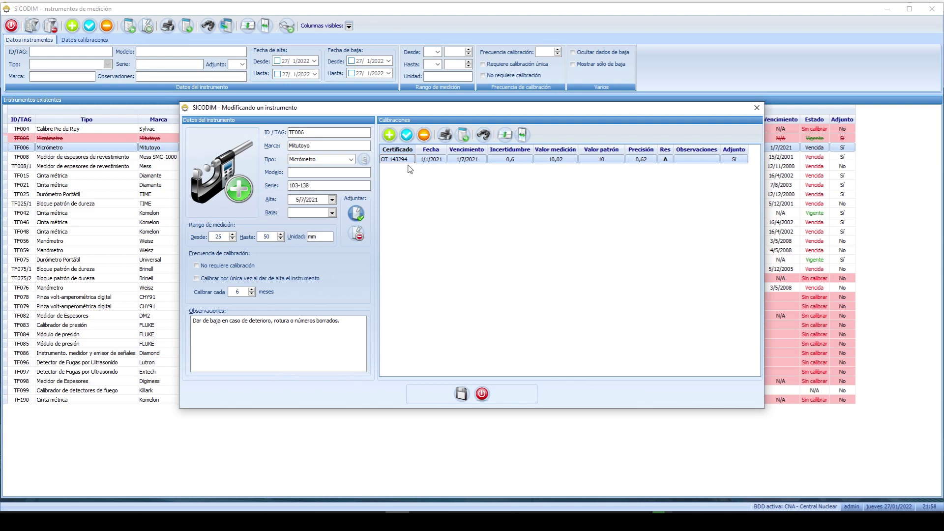
# Inspect the calibration with certificate OT 143294 and its attachment option, and view and close the document attached to the instrument TF006.
pyautogui.doubleClick(440, 159)
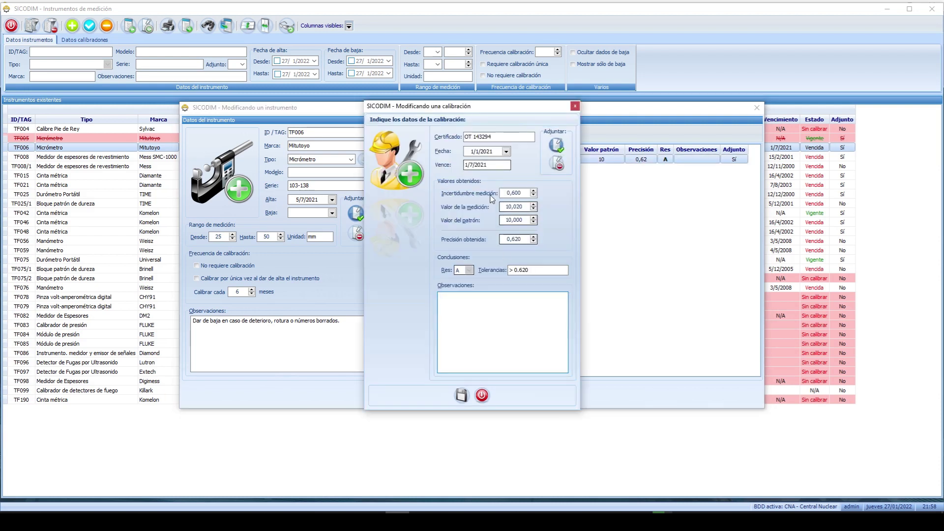
pyautogui.click(556, 144)
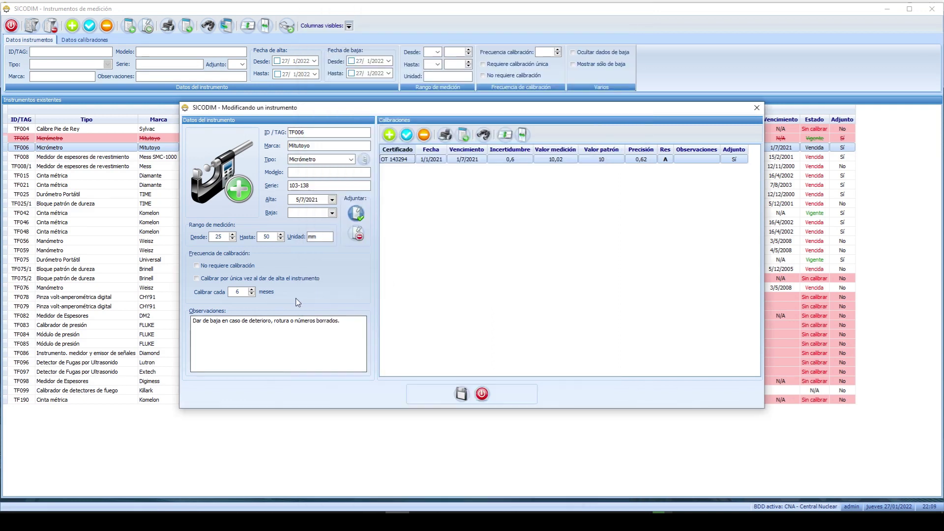
pyautogui.click(356, 215)
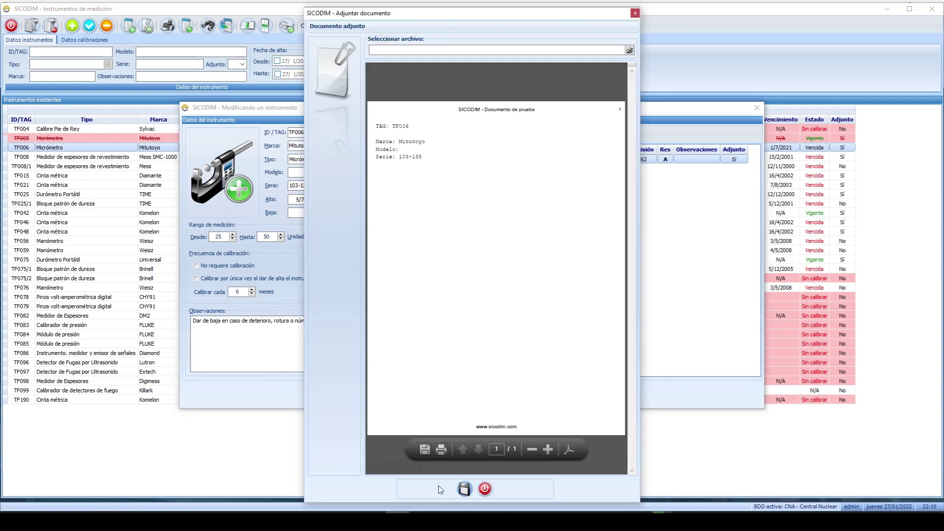
pyautogui.click(485, 489)
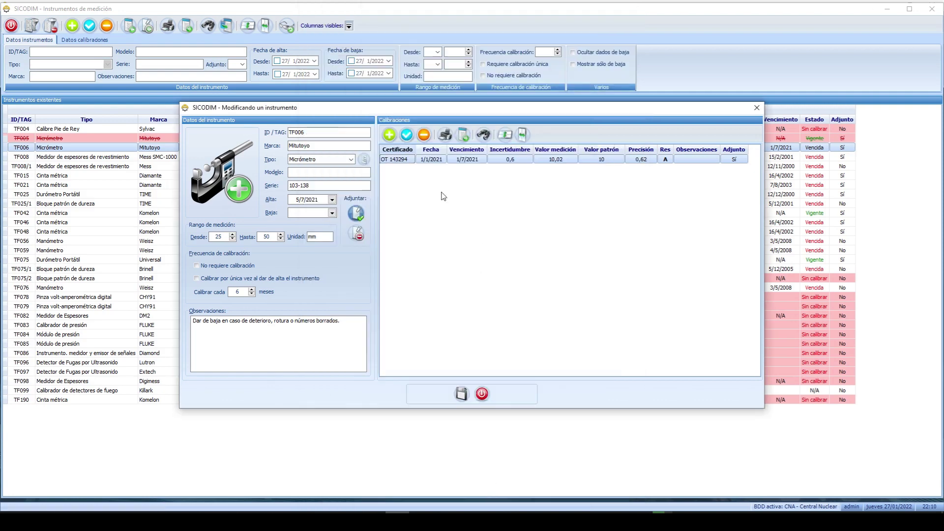
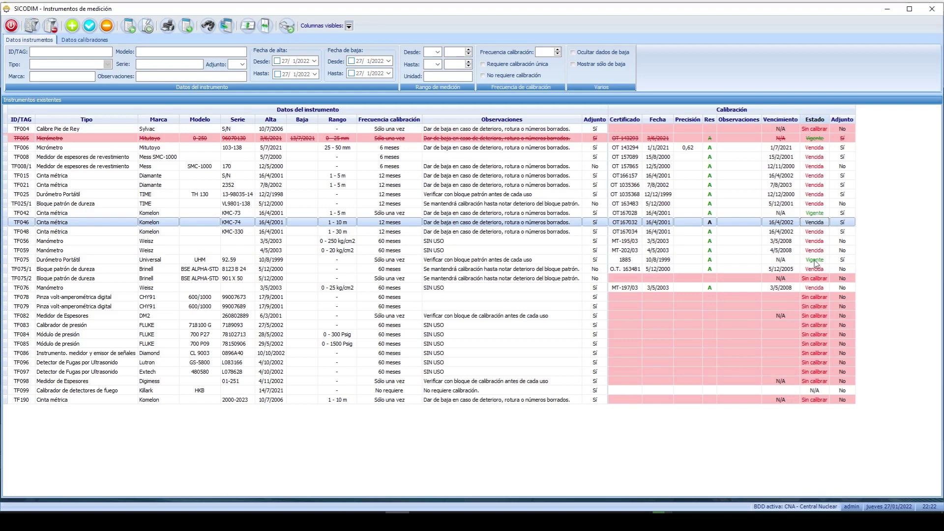
# Filter the measuring instruments by the calibration status Vencida.
pyautogui.click(84, 40)
pyautogui.click(93, 65)
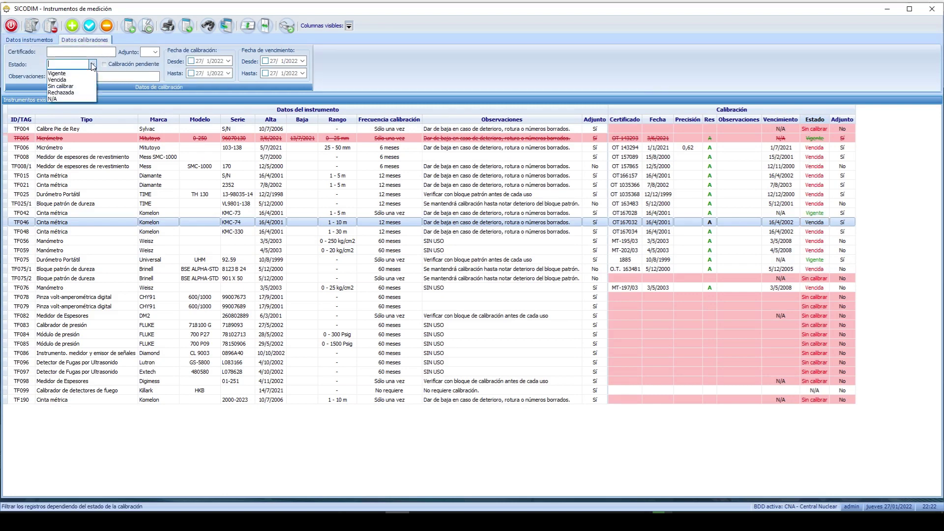
pyautogui.click(69, 80)
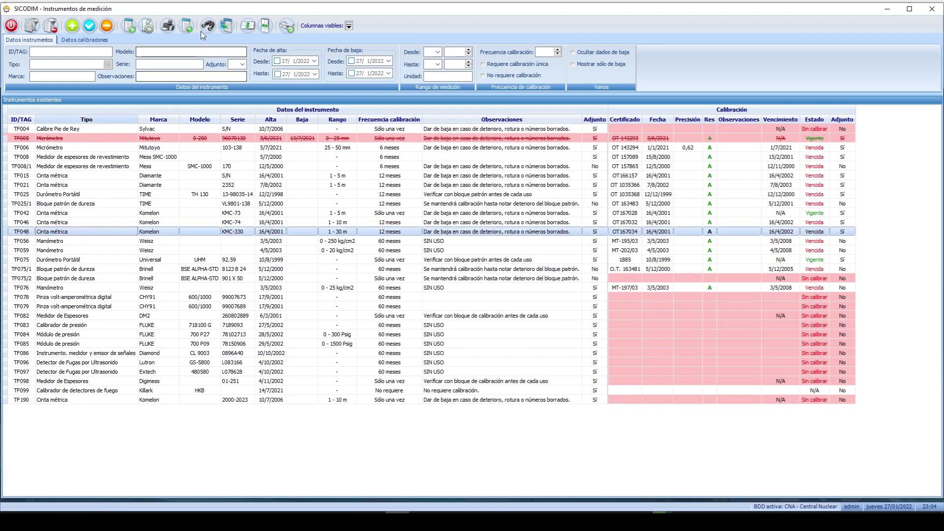
pyautogui.click(231, 27)
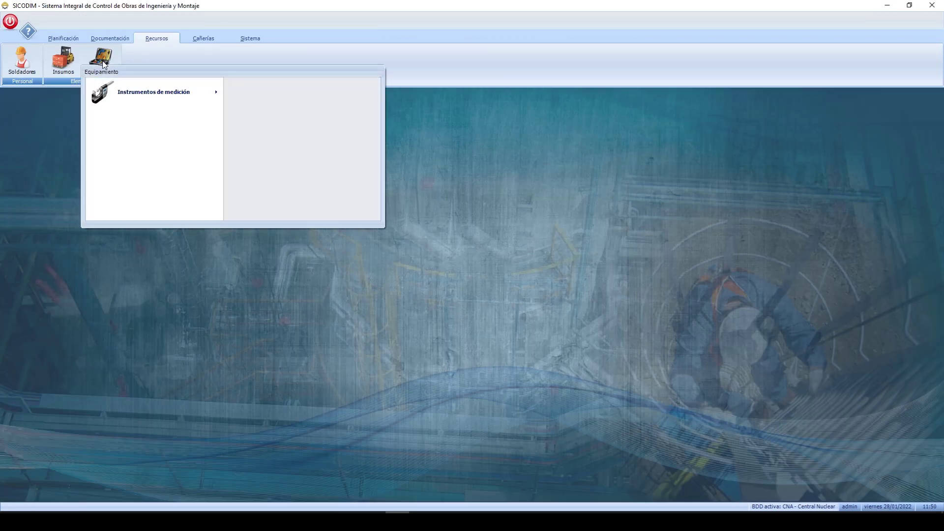
# Open the list of instrument calibrations, then view and close the calibration certificate of the tape measure TF015.
pyautogui.moveTo(152, 92)
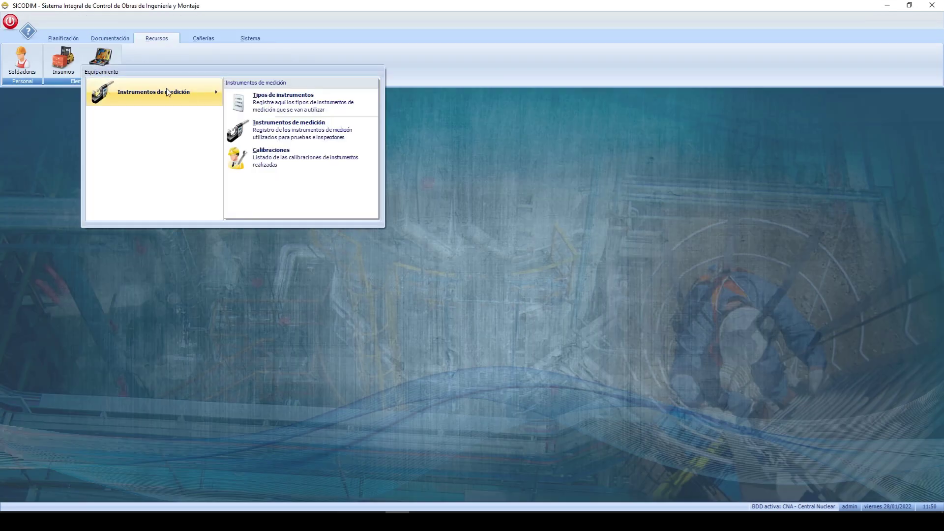
pyautogui.click(271, 160)
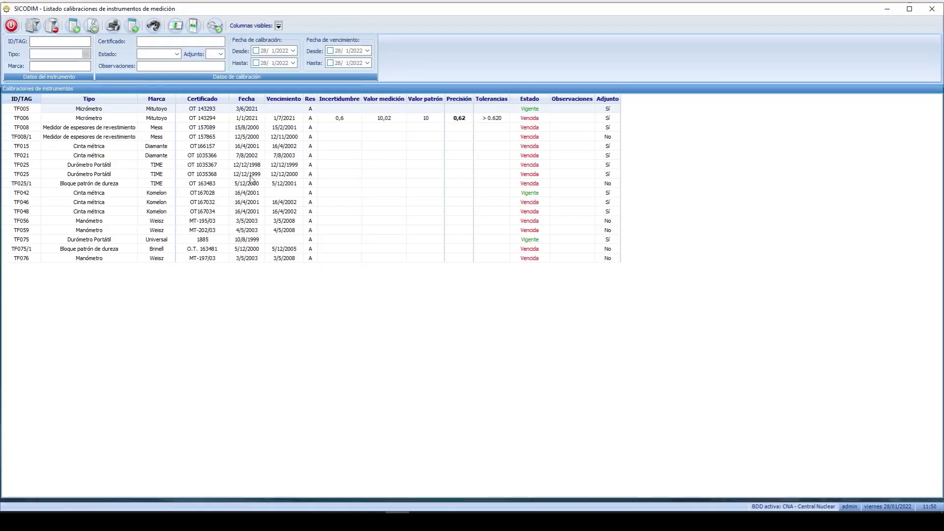
pyautogui.click(354, 146)
pyautogui.rightClick(323, 145)
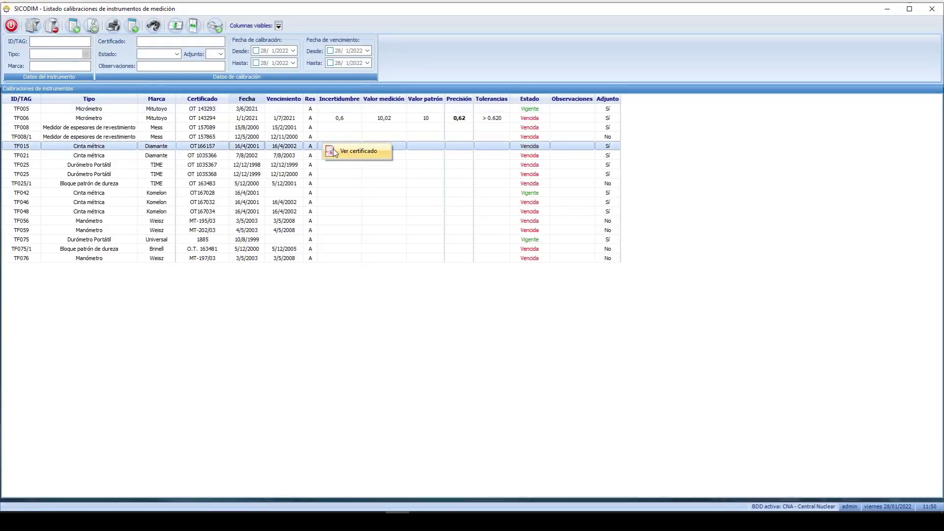
pyautogui.click(356, 151)
pyautogui.click(671, 41)
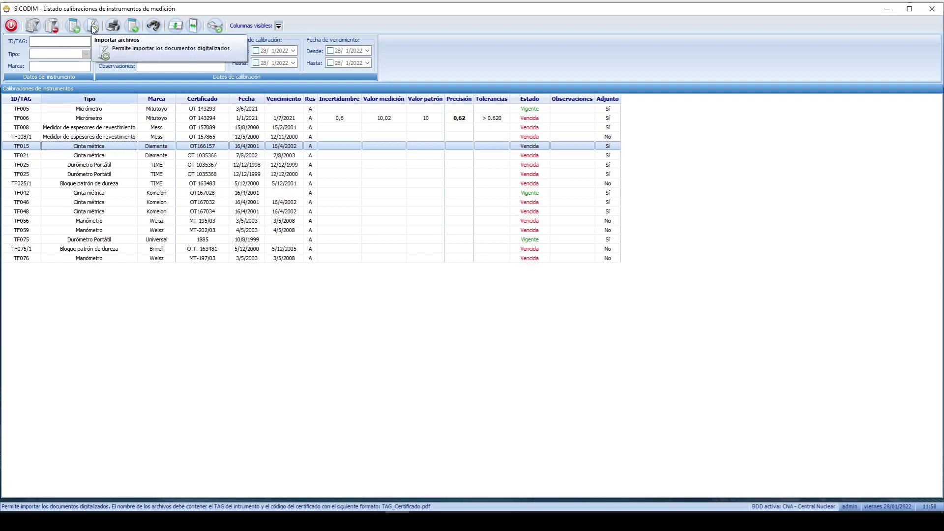
# Review the instrument type, status and attachment filter options of the calibrations list.
pyautogui.click(205, 138)
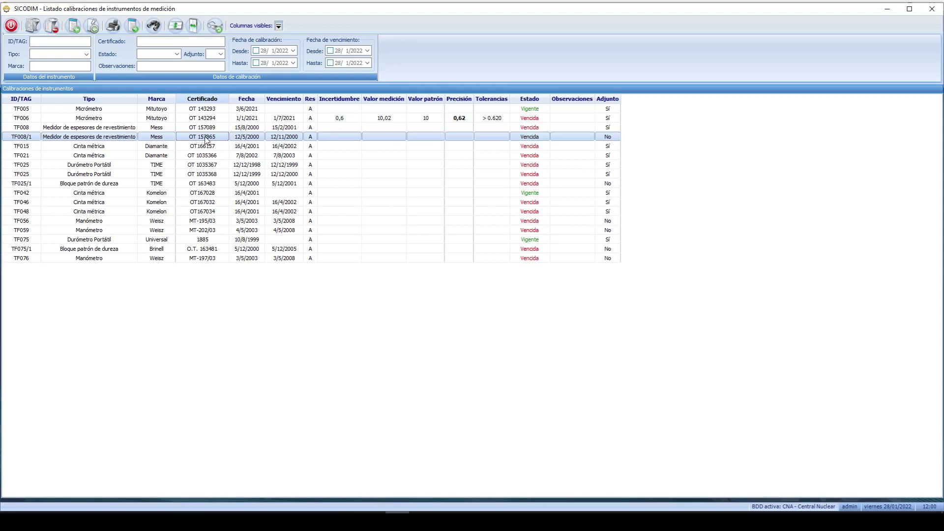
pyautogui.click(86, 55)
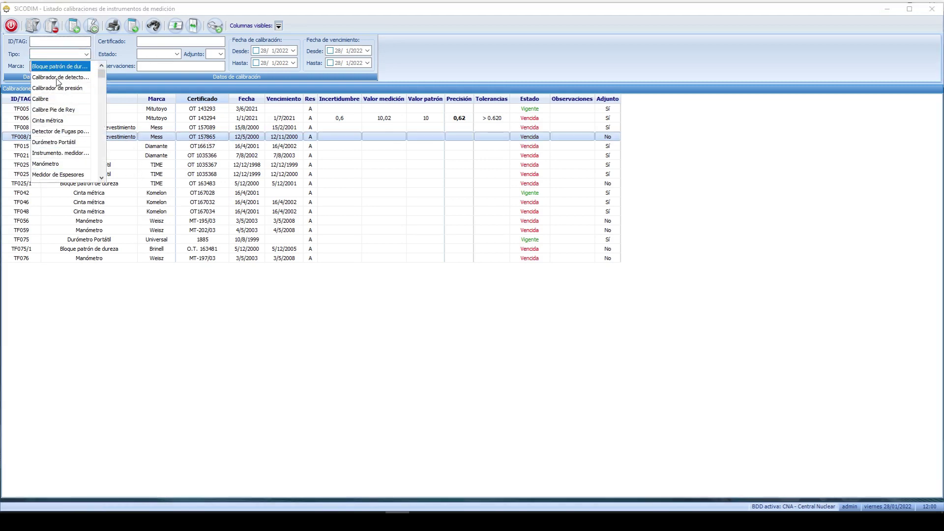
pyautogui.click(176, 54)
pyautogui.click(177, 55)
pyautogui.click(176, 55)
pyautogui.click(220, 54)
pyautogui.click(220, 55)
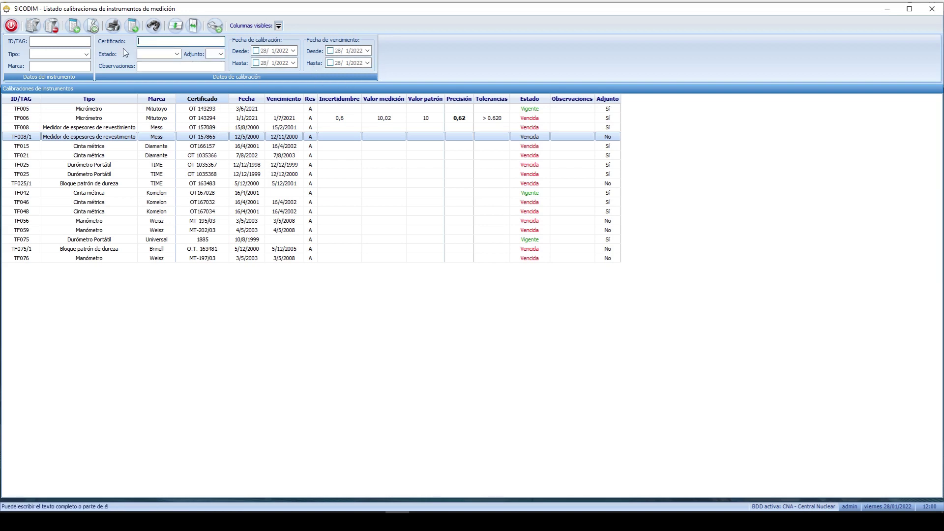
# Show and hide the text search of the calibrations list, and view and cancel its export format options.
pyautogui.click(114, 147)
pyautogui.click(152, 26)
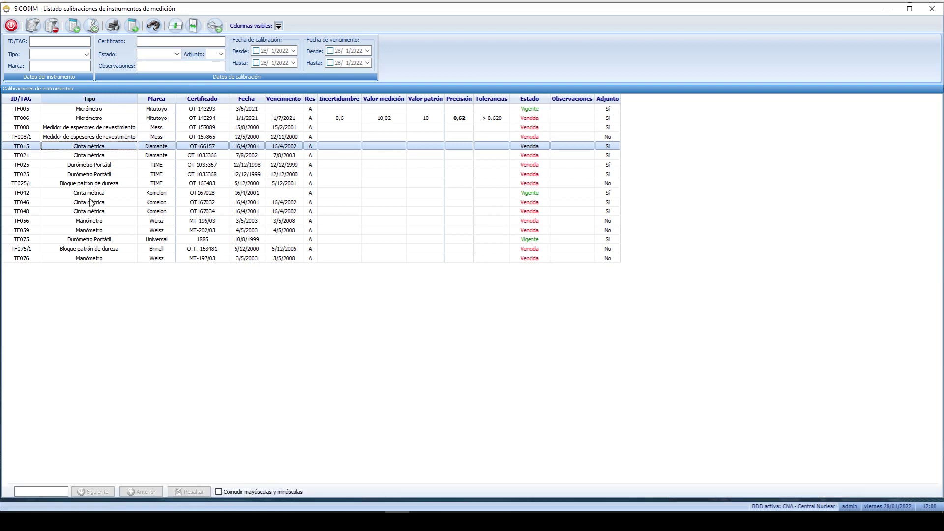
pyautogui.click(152, 26)
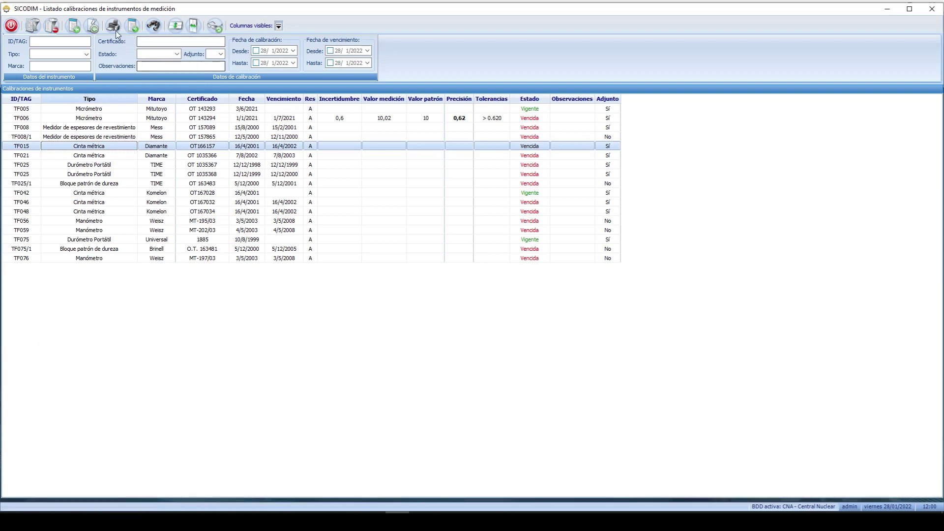
pyautogui.click(113, 27)
pyautogui.click(130, 27)
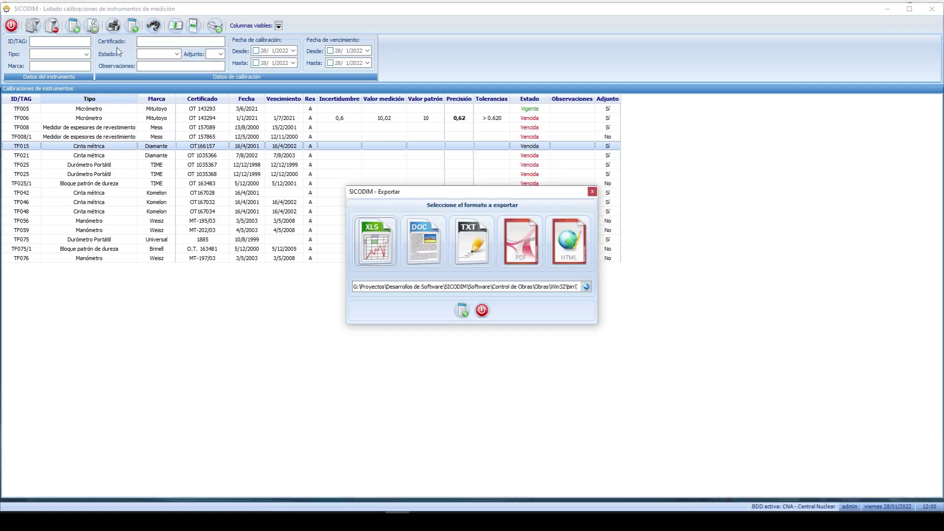
pyautogui.press('Escape')
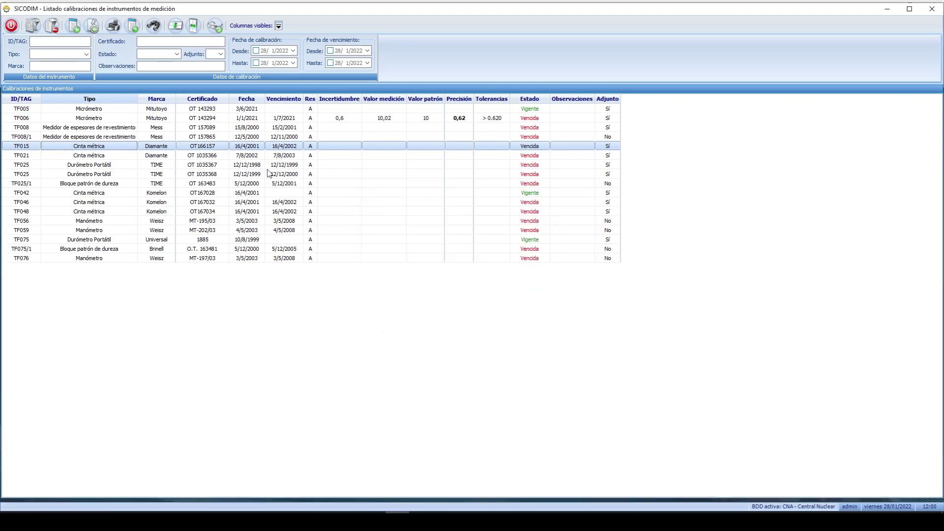
pyautogui.click(248, 164)
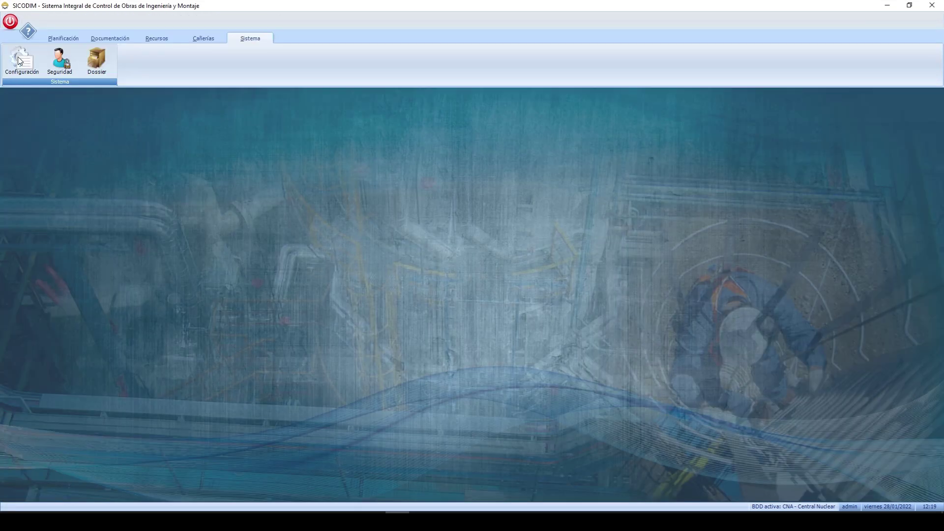
# Set the calibration expiry notices to 7 days in advance in the system configuration, and view and cancel the new contact form.
pyautogui.click(22, 59)
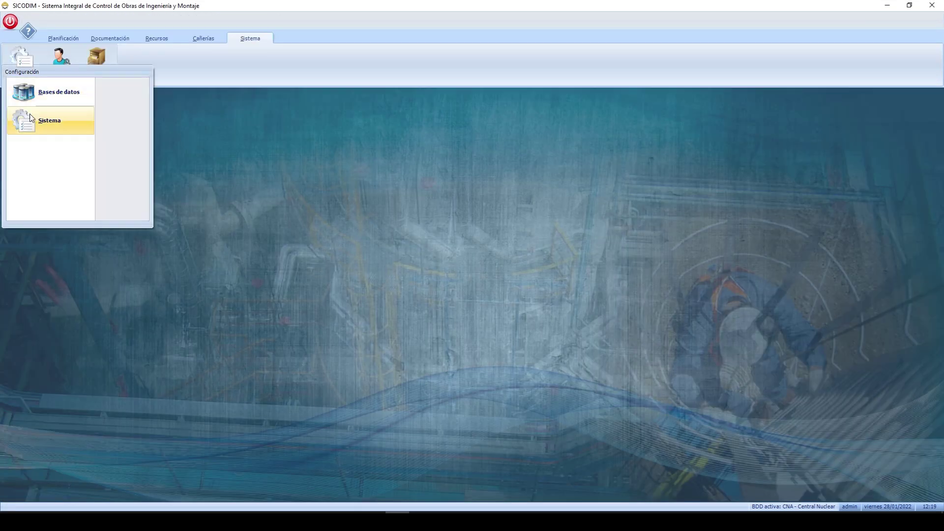
pyautogui.click(34, 124)
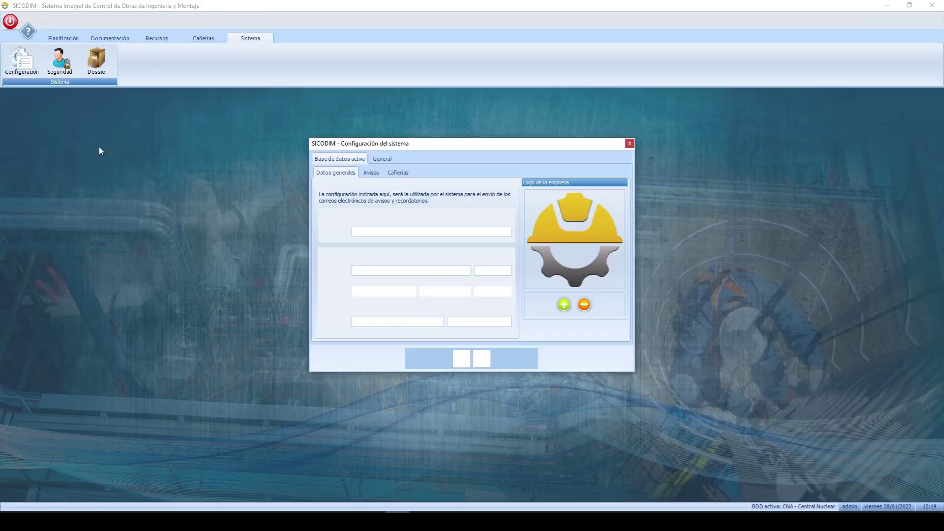
pyautogui.click(372, 173)
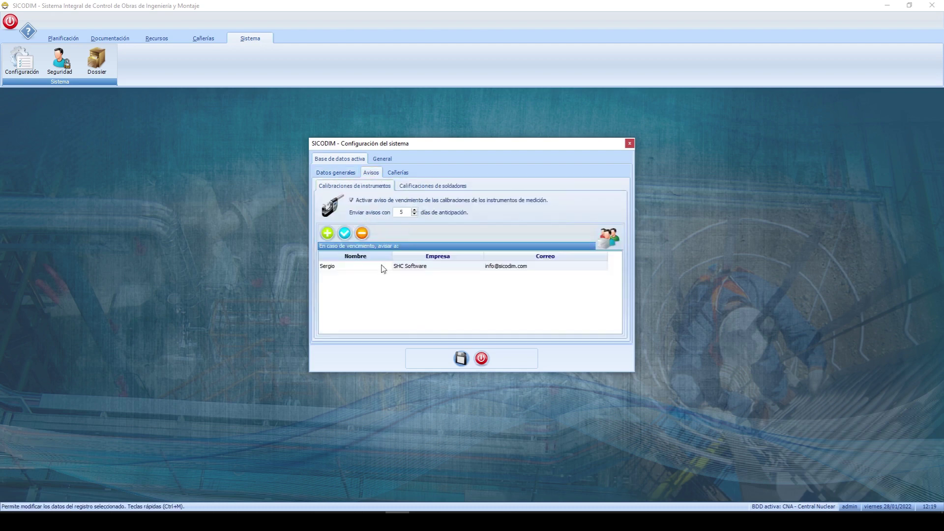
pyautogui.doubleClick(409, 211)
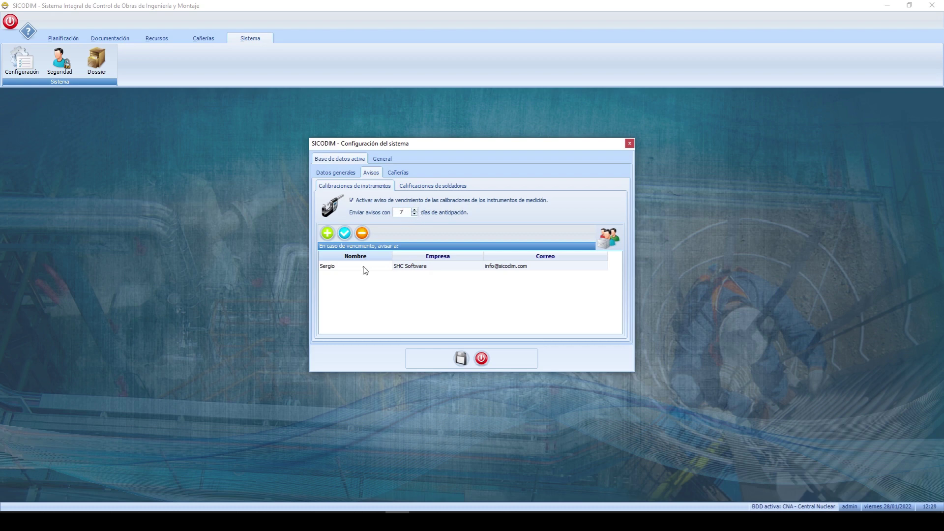
pyautogui.click(328, 233)
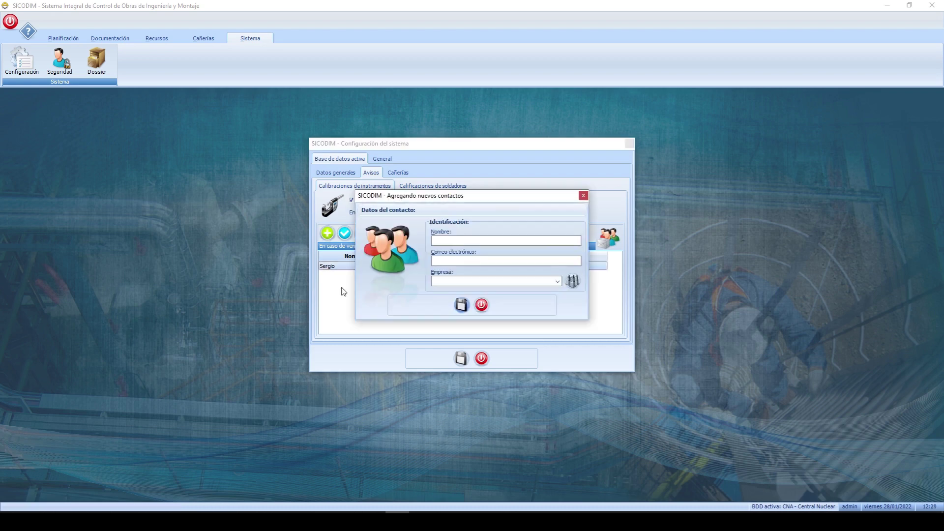
pyautogui.click(480, 307)
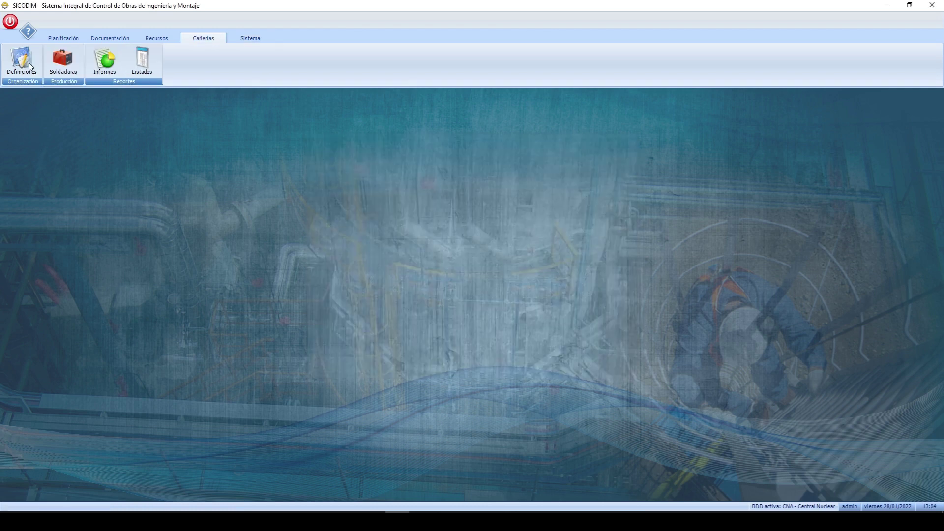
pyautogui.click(22, 62)
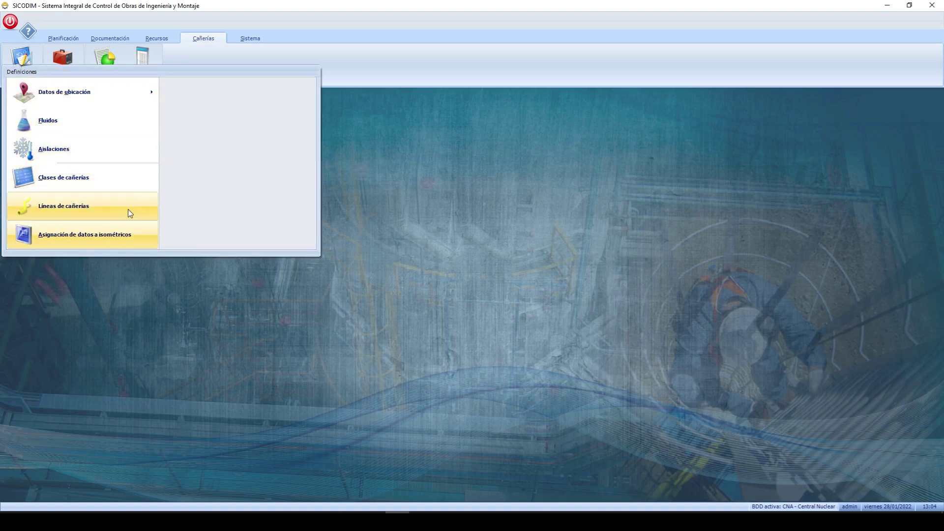
pyautogui.click(74, 53)
pyautogui.click(73, 52)
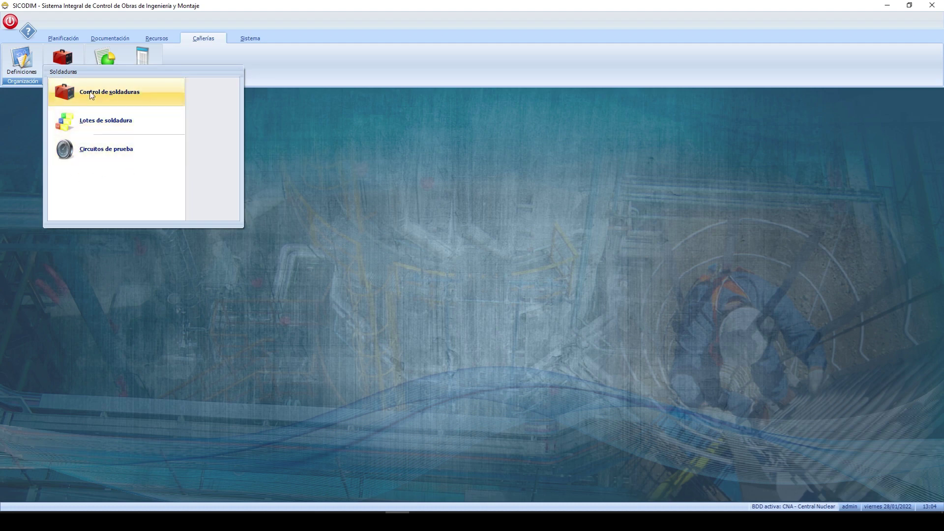
pyautogui.click(109, 65)
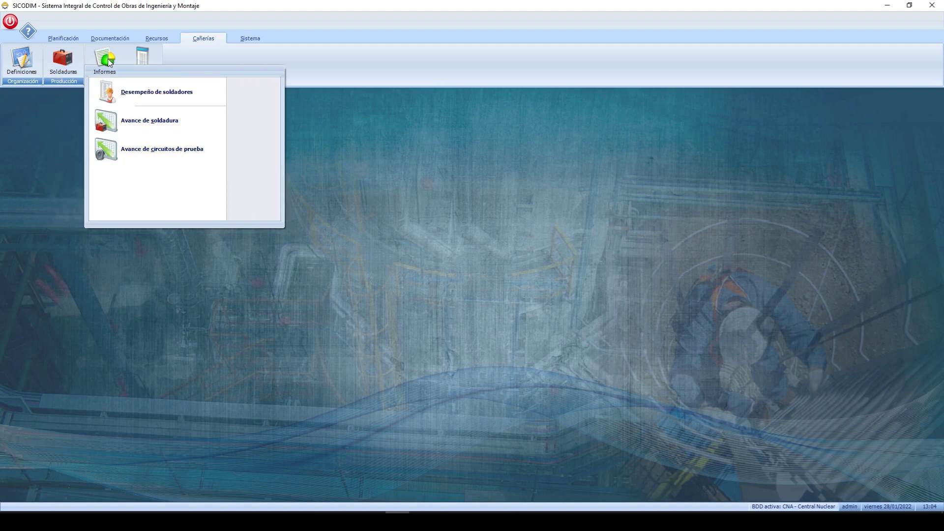
pyautogui.click(143, 57)
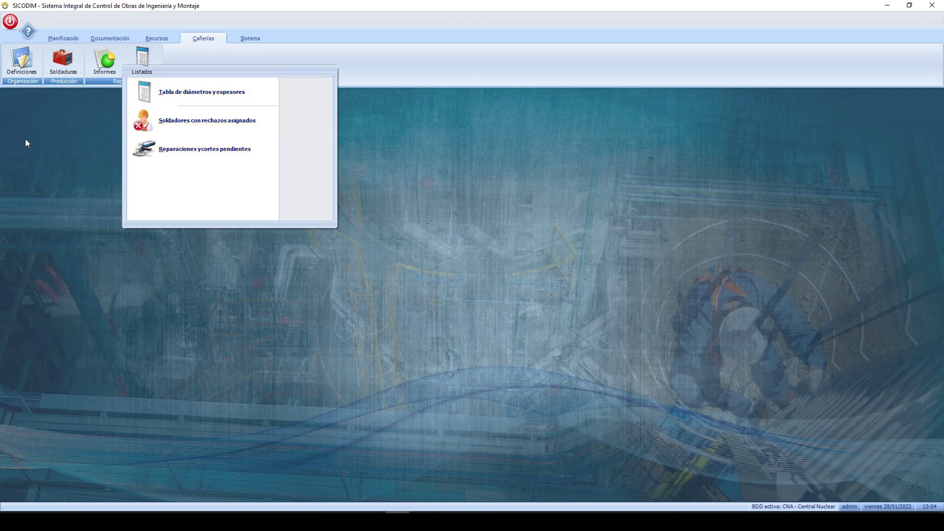
# Open the piping class AA20 and inspect its test configuration for the base material Acero al carbono.
pyautogui.click(21, 61)
pyautogui.click(66, 187)
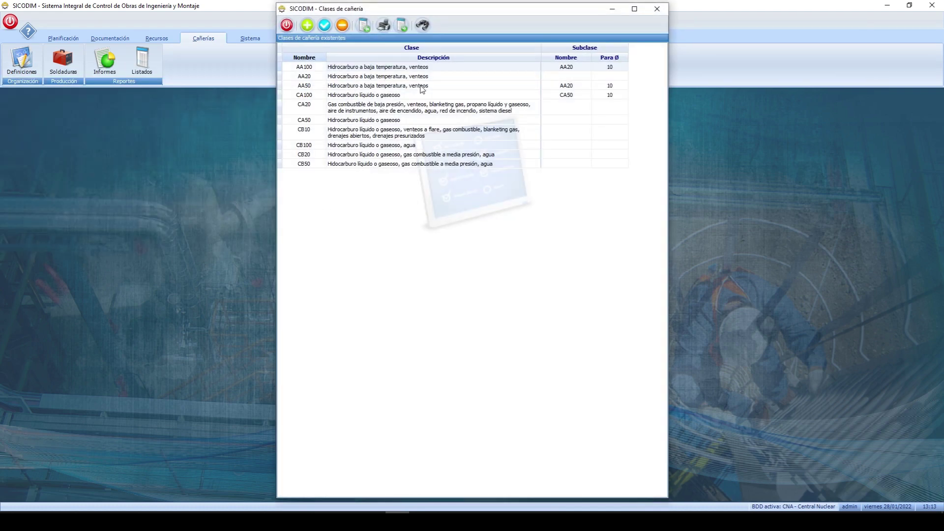
pyautogui.doubleClick(383, 78)
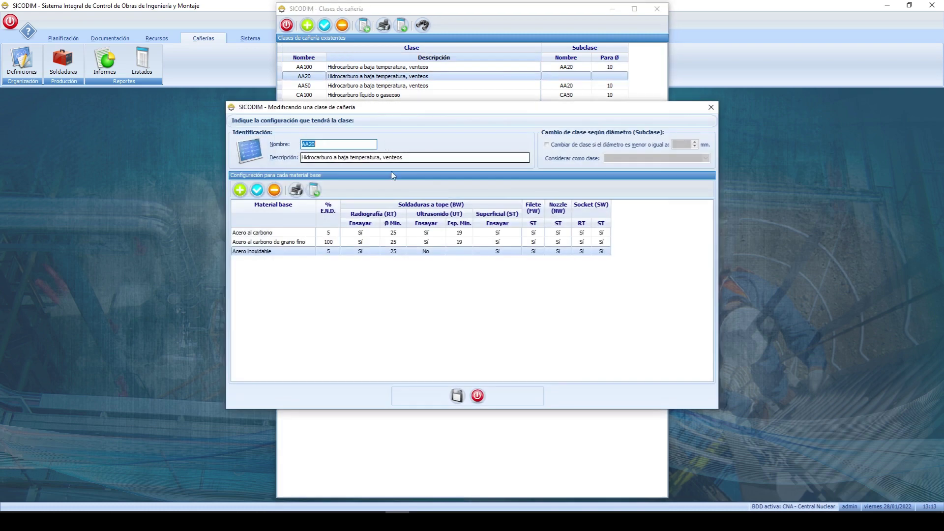
pyautogui.click(319, 234)
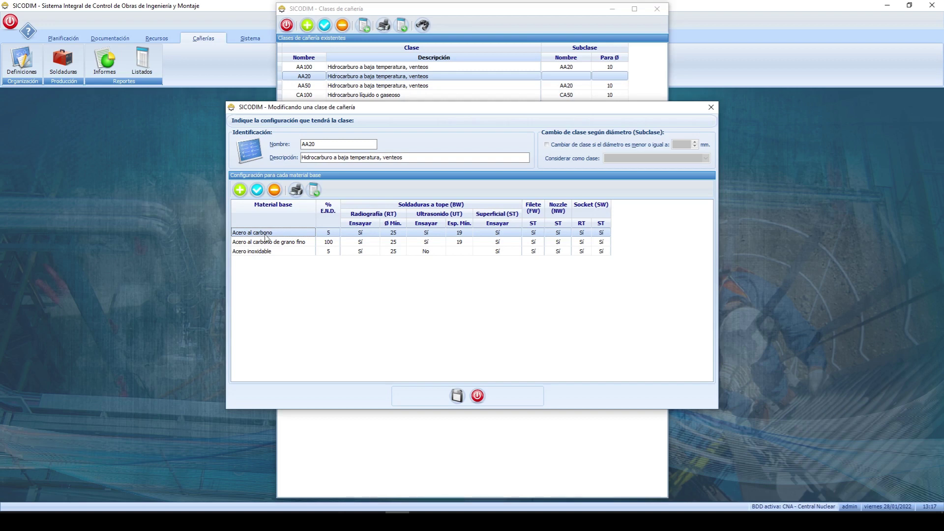
pyautogui.doubleClick(295, 233)
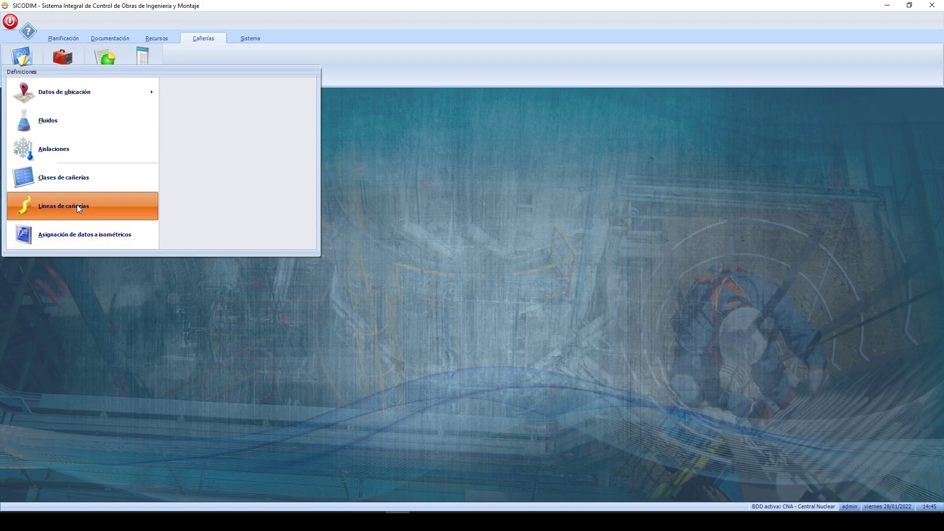
# Open the register of pipe lines and filter it by contract 0200.
pyautogui.click(77, 205)
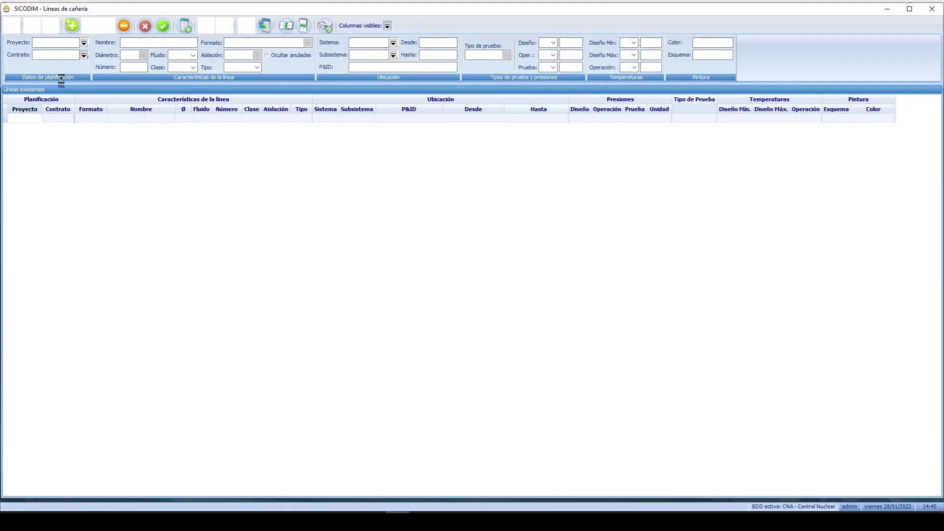
pyautogui.click(85, 55)
pyautogui.click(36, 63)
pyautogui.click(31, 26)
# Remove the contract 0200 filter from the pipe lines register.
pyautogui.click(84, 55)
pyautogui.click(37, 64)
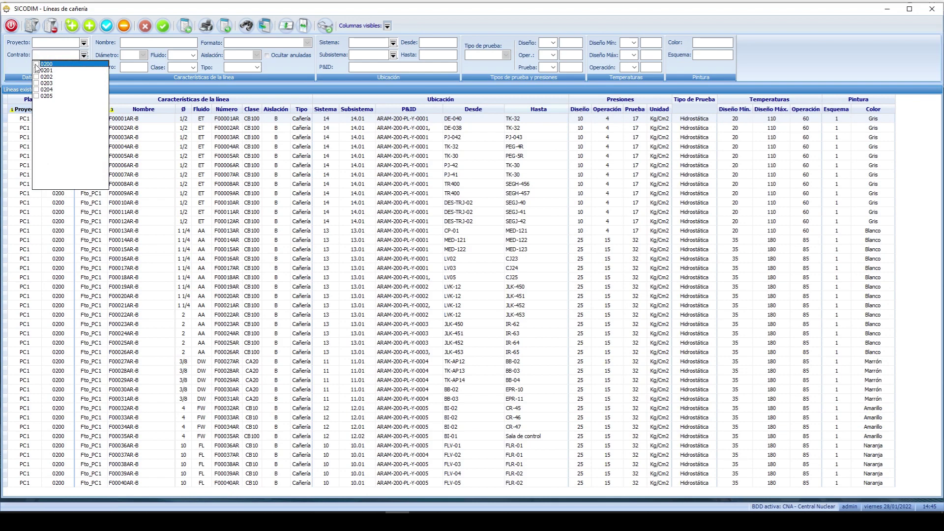
pyautogui.click(32, 25)
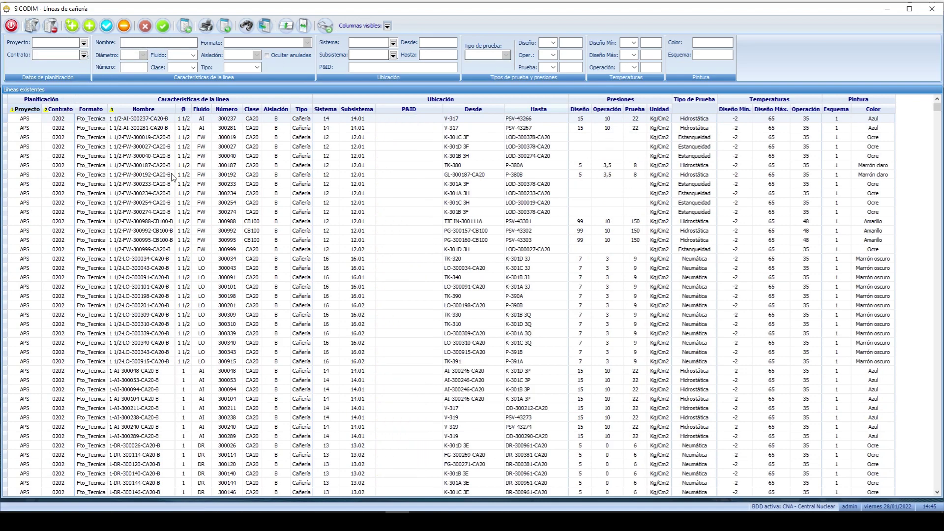
pyautogui.click(383, 184)
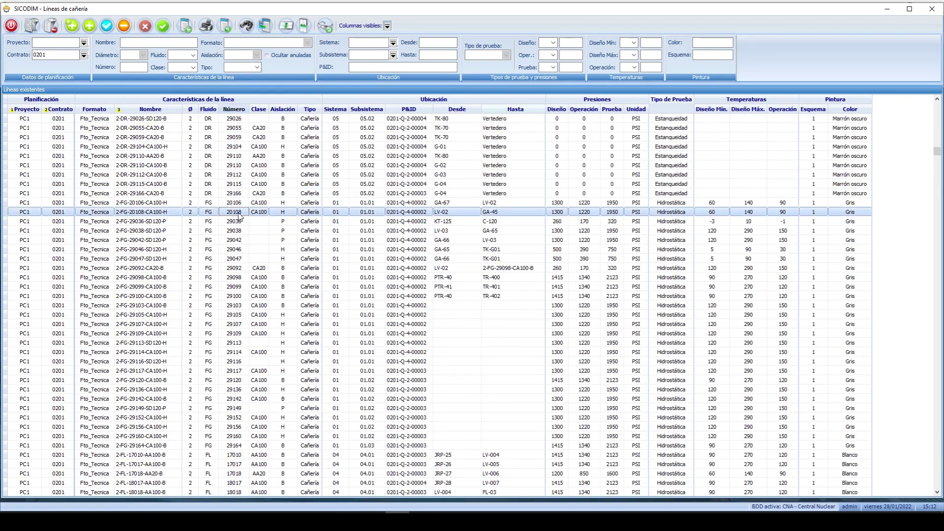
# Open the record of pipe line 2-FG-20108-CA100-H and review its test type and process diagrams.
pyautogui.click(128, 215)
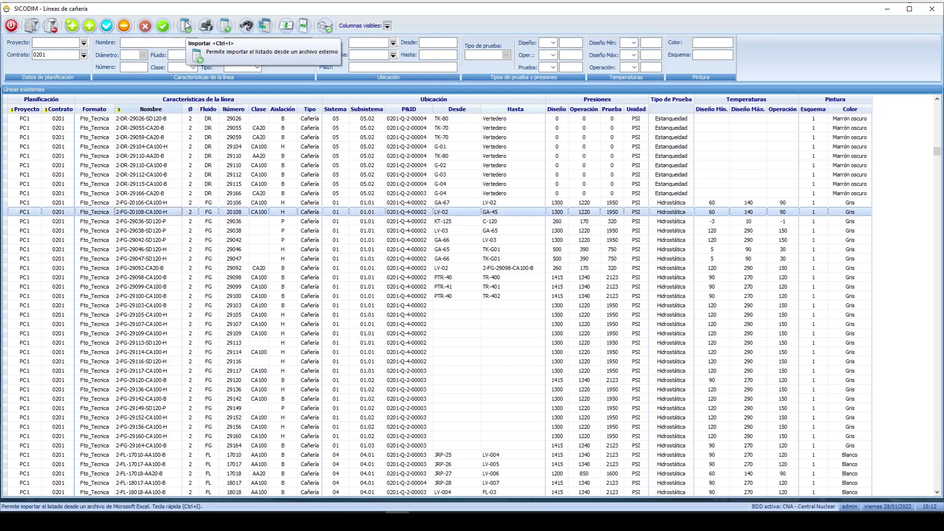
pyautogui.doubleClick(151, 213)
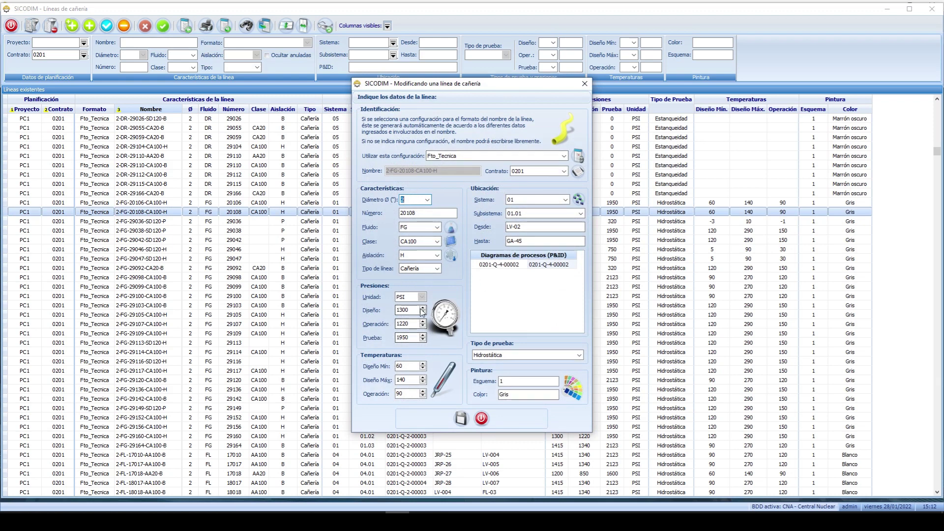
pyautogui.click(526, 355)
pyautogui.click(511, 367)
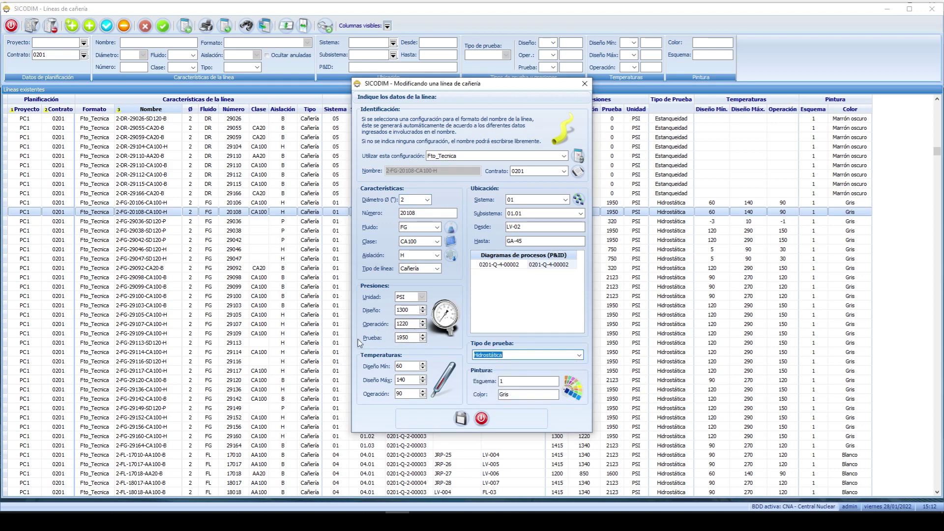
pyautogui.click(495, 354)
pyautogui.moveTo(515, 356); pyautogui.dragTo(465, 356)
pyautogui.click(504, 266)
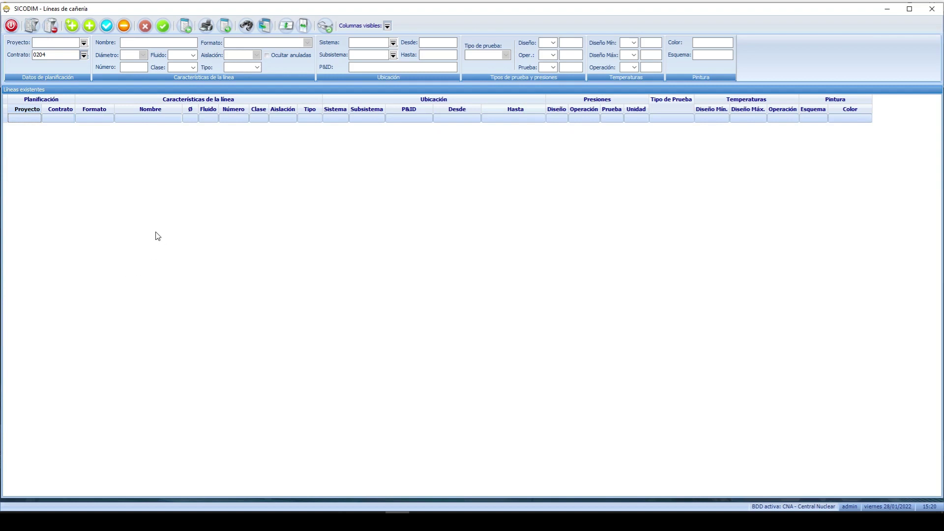
# View and close the empty form for adding a single pipe line.
pyautogui.click(89, 25)
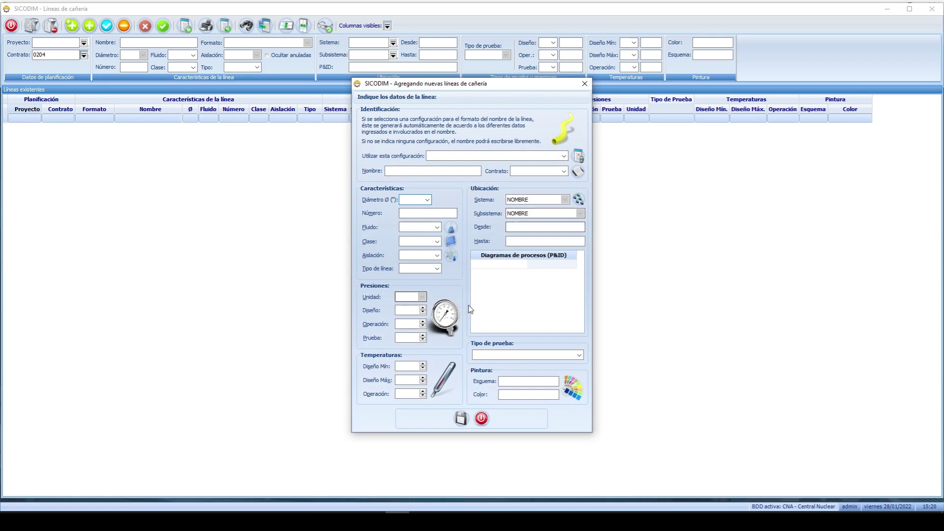
pyautogui.click(482, 418)
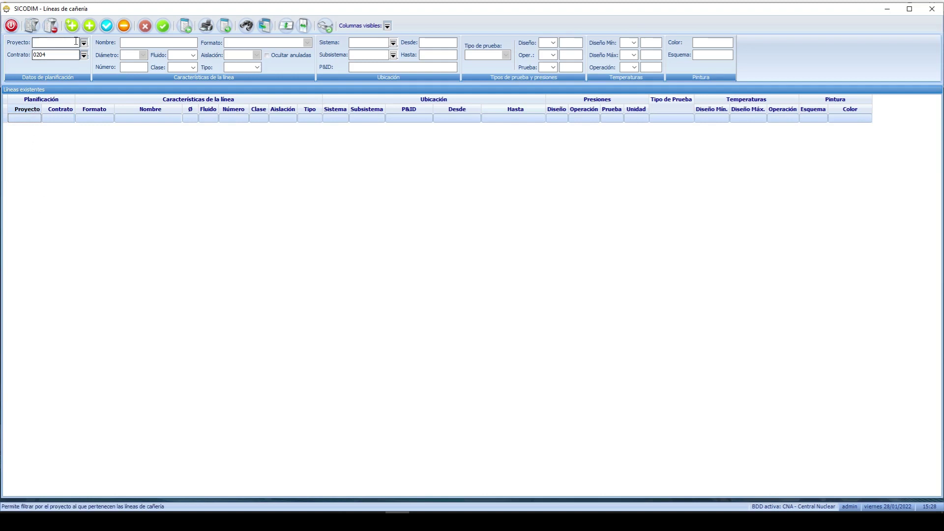
# Configure the bulk generation of pipe lines for contract 0204, numbered from 1 to 100 with 5 digits.
pyautogui.click(72, 26)
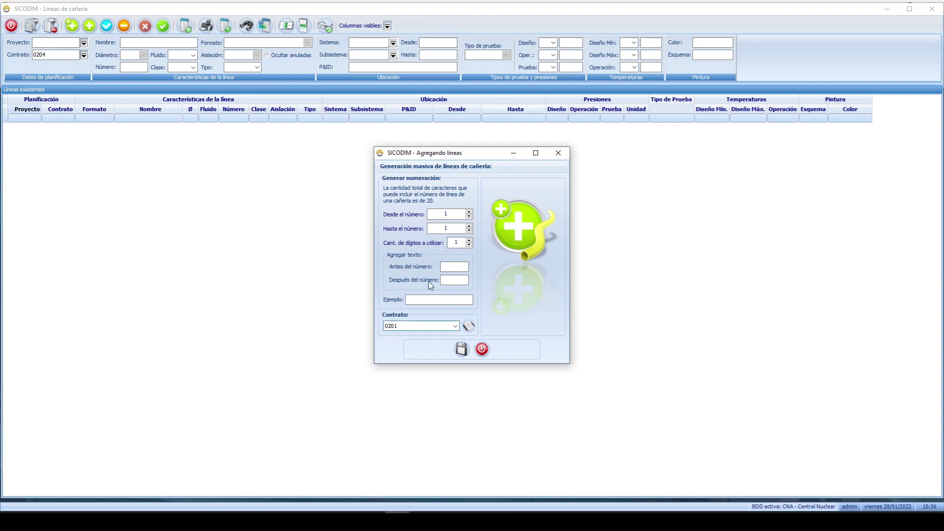
pyautogui.click(456, 326)
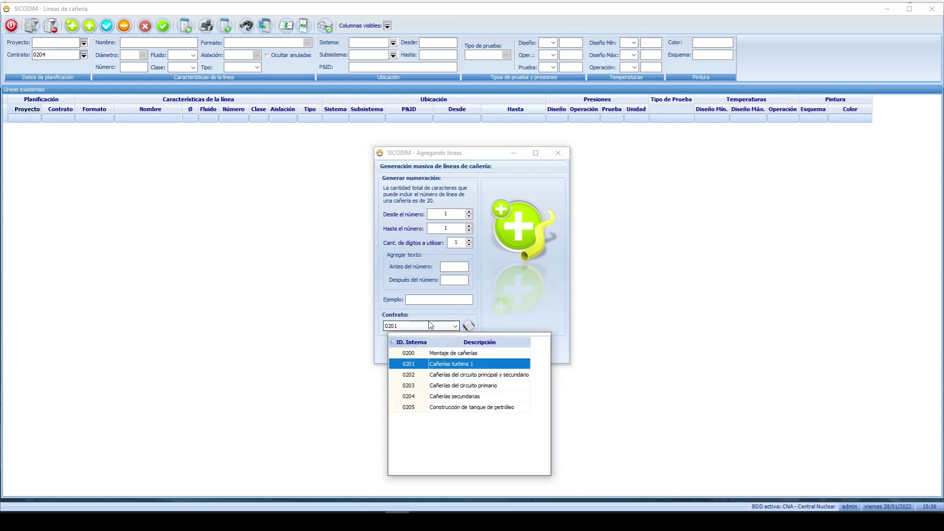
pyautogui.click(397, 391)
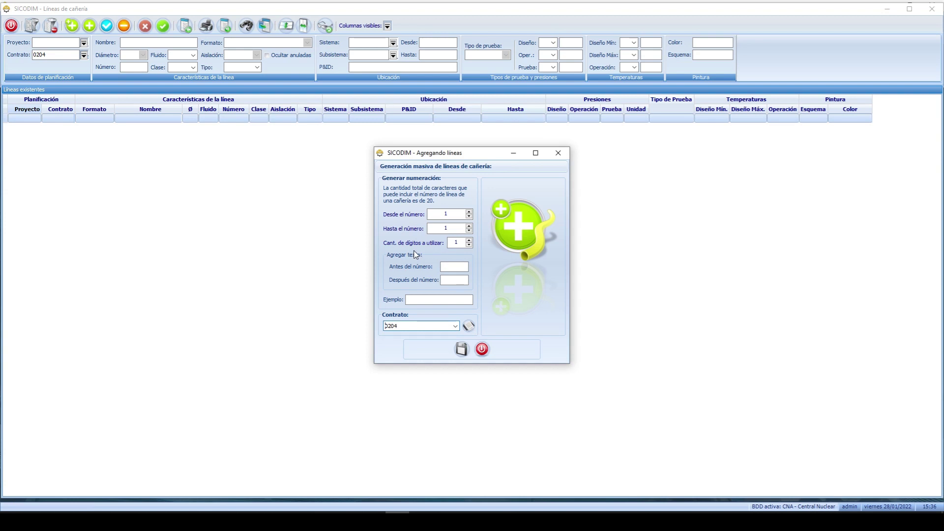
pyautogui.click(456, 213)
pyautogui.click(457, 228)
pyautogui.write('1000')
pyautogui.click(432, 300)
pyautogui.click(419, 299)
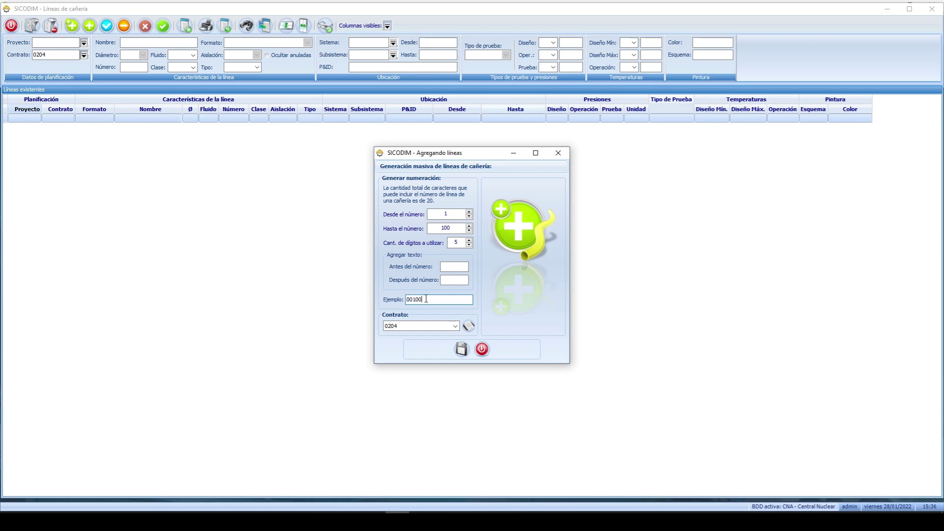
# Generate the numbered pipe lines in bulk with "AR-" before and "-B" after the number, and close the generator.
pyautogui.click(452, 266)
pyautogui.write('AR-')
pyautogui.click(453, 281)
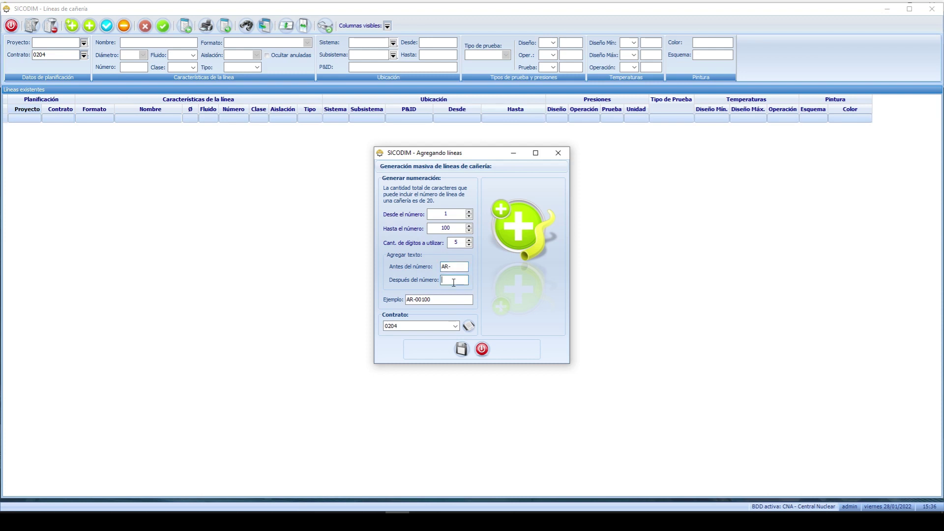
pyautogui.click(462, 349)
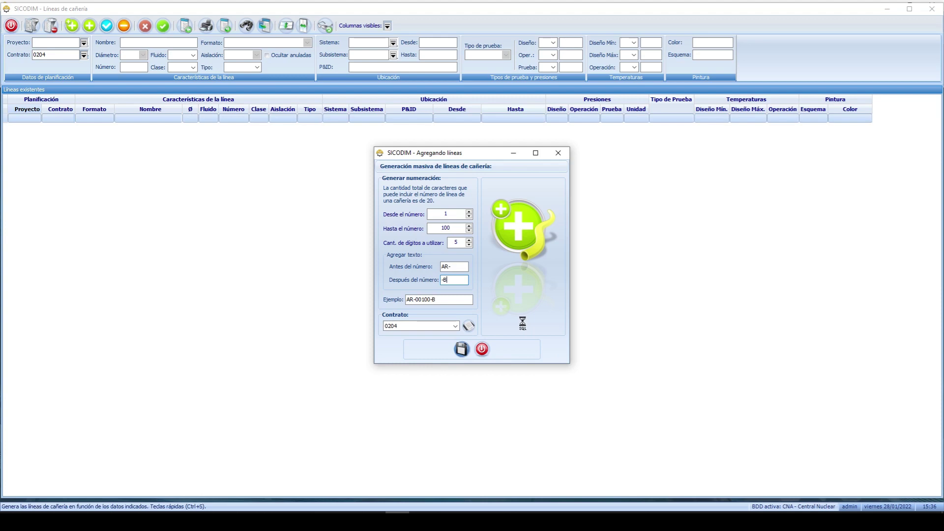
pyautogui.click(482, 349)
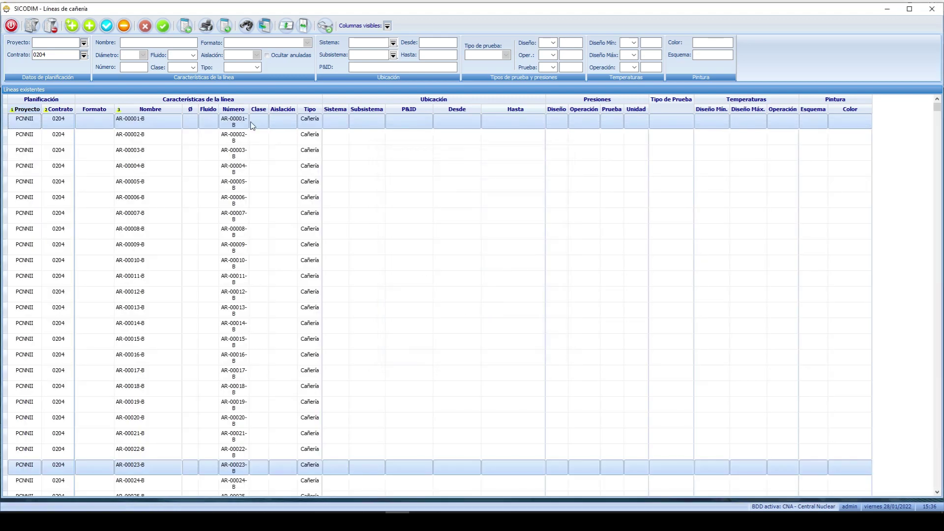
# Show the bulk data assignment panel and adjust the widths of the Número and Nombre columns in the line table.
pyautogui.doubleClick(249, 108)
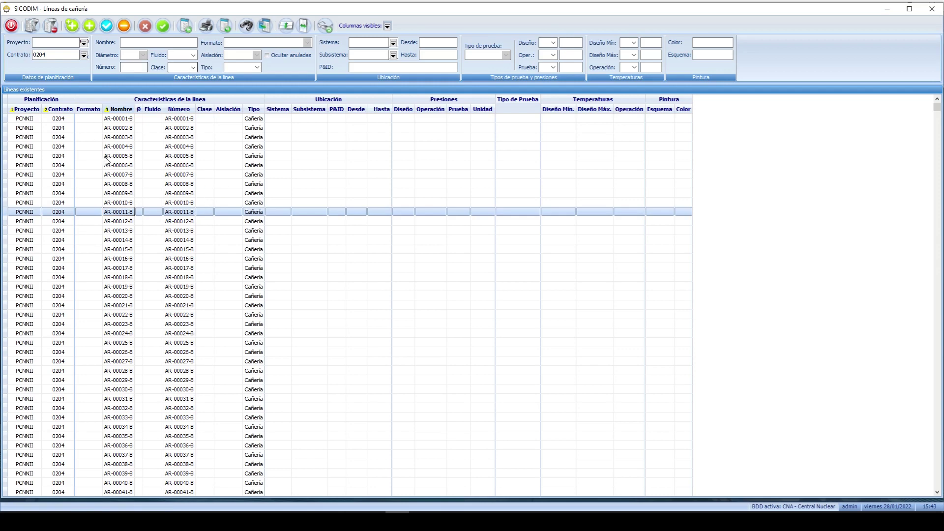
pyautogui.click(265, 25)
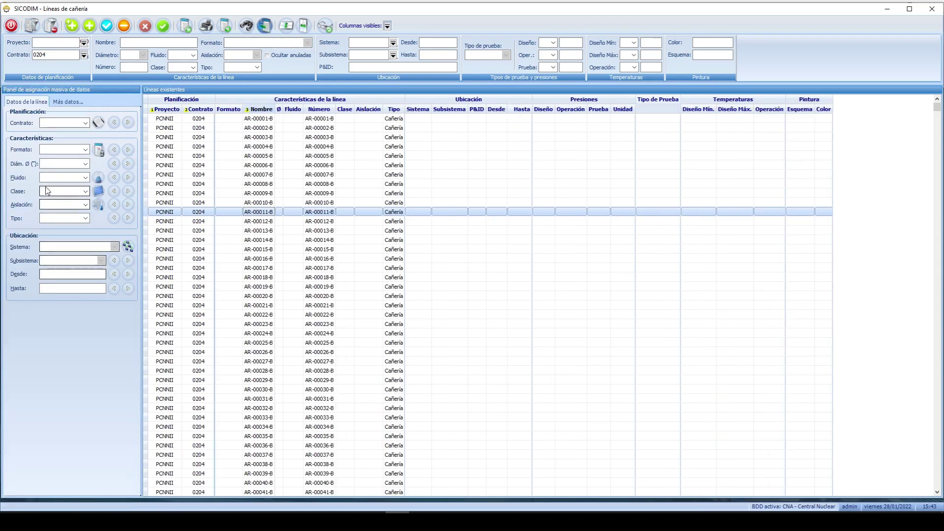
pyautogui.click(218, 146)
pyautogui.moveTo(228, 126); pyautogui.dragTo(315, 251)
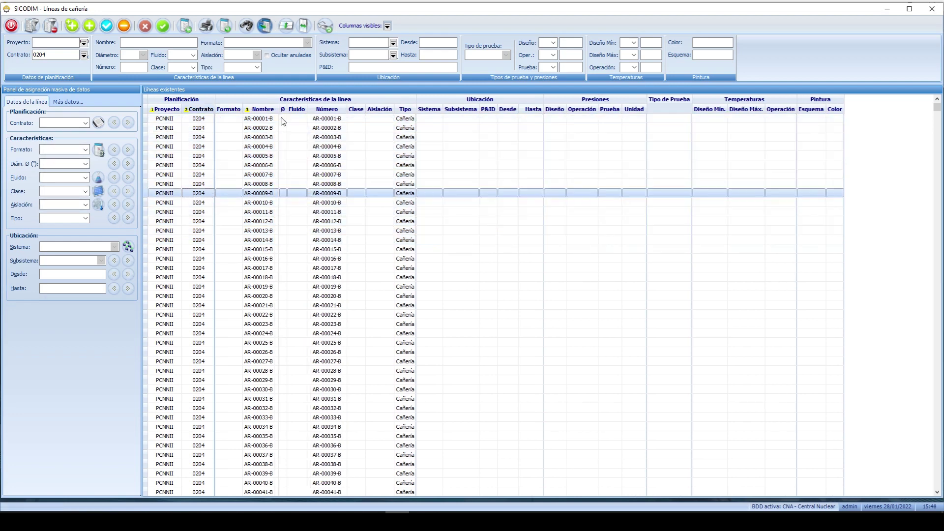
pyautogui.moveTo(289, 108); pyautogui.dragTo(299, 108)
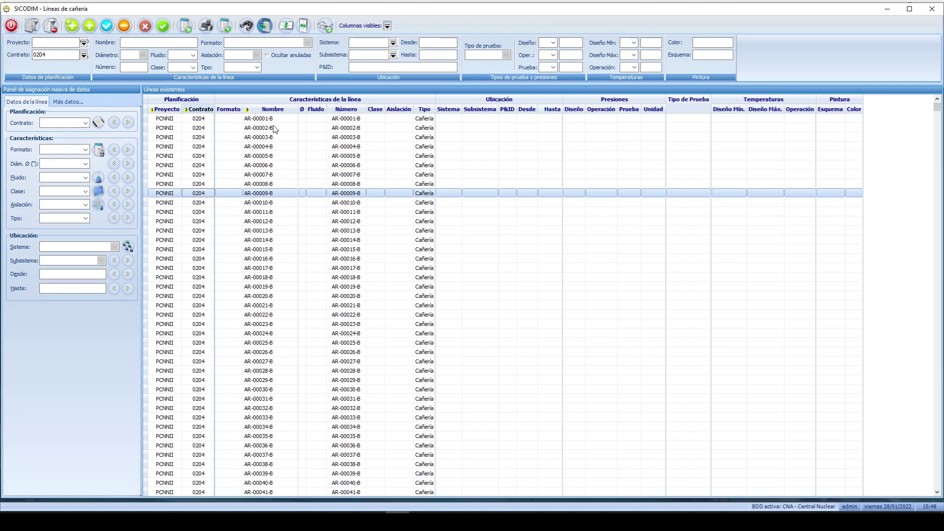
pyautogui.click(271, 122)
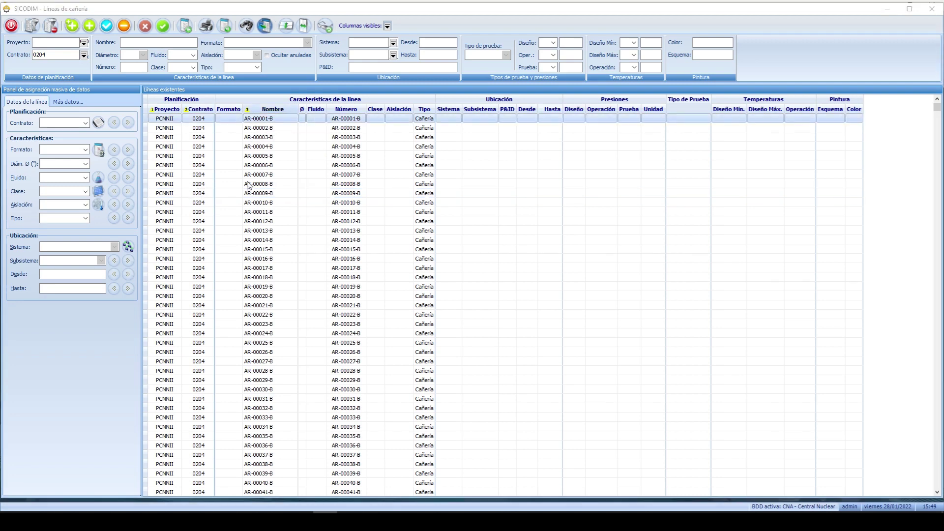
pyautogui.click(248, 175)
pyautogui.click(258, 140)
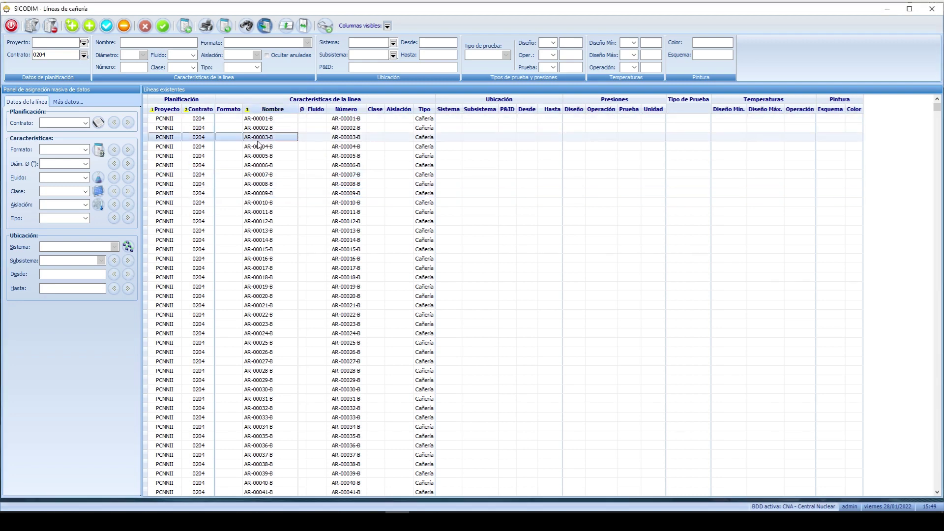
pyautogui.moveTo(262, 118); pyautogui.dragTo(258, 182)
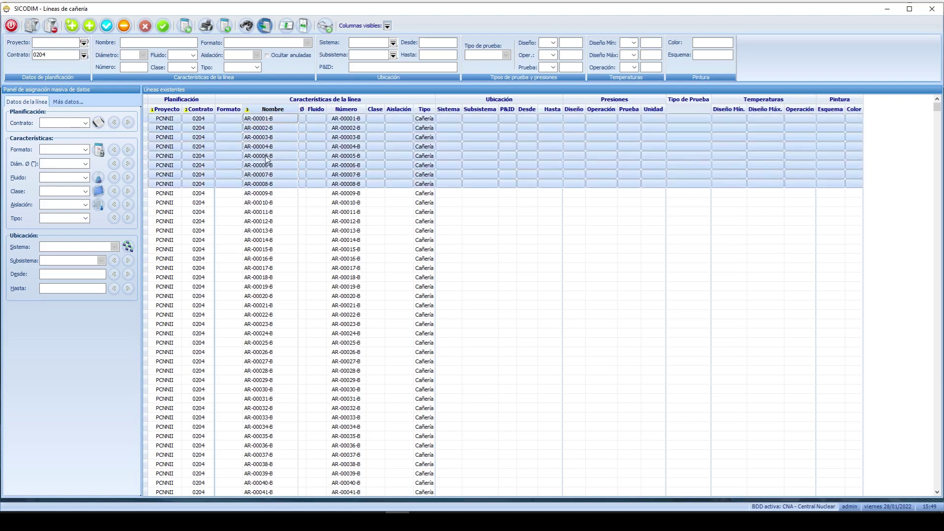
pyautogui.click(266, 155)
pyautogui.click(266, 146)
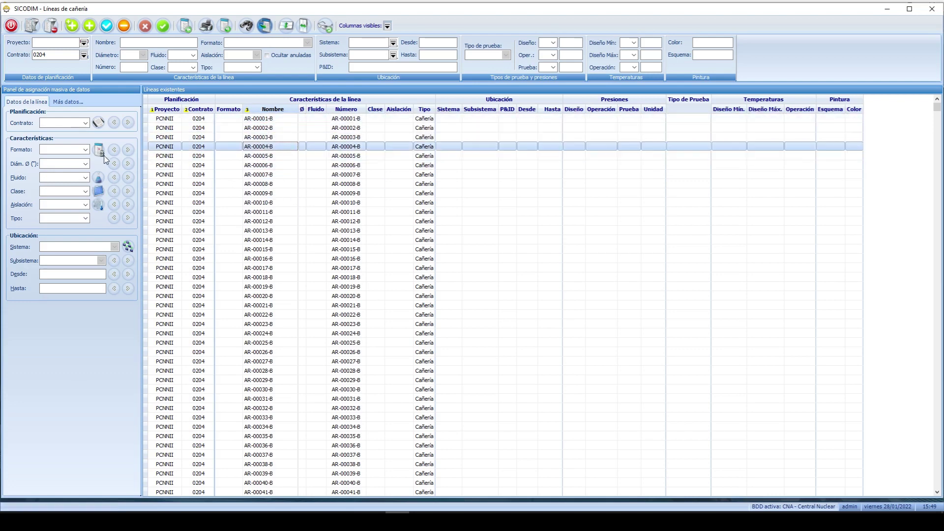
# Examine the example and included data fields of the Fto_Tecnica line identification format, and close the format configurations.
pyautogui.click(104, 155)
pyautogui.doubleClick(348, 59)
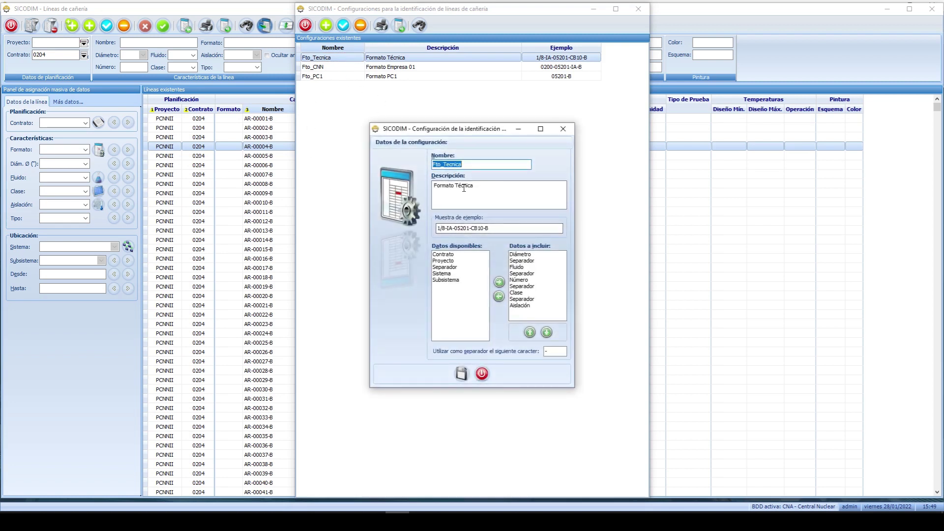
pyautogui.doubleClick(491, 230)
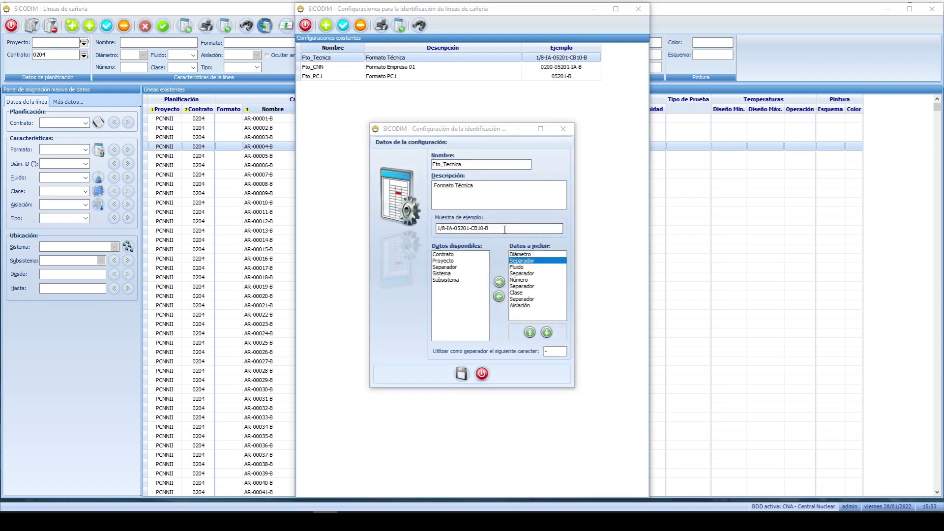
pyautogui.click(506, 229)
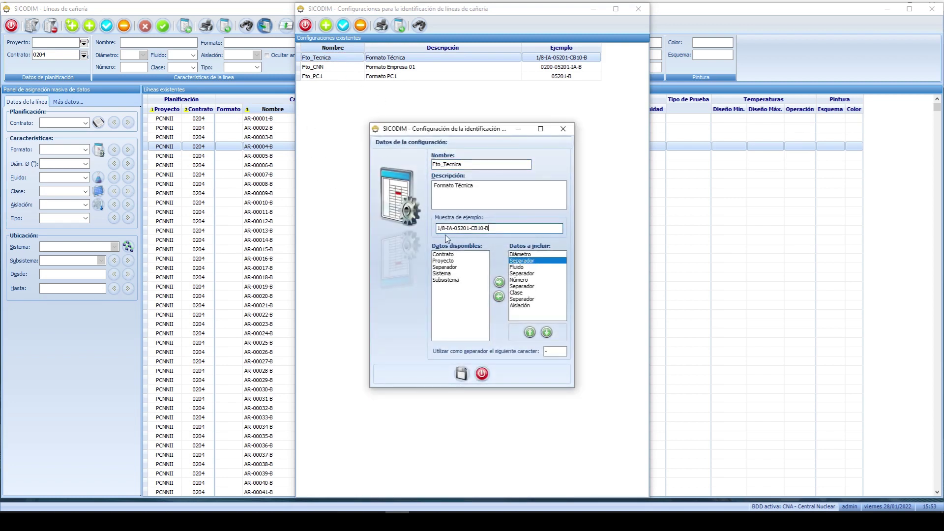
pyautogui.moveTo(493, 231); pyautogui.dragTo(427, 230)
pyautogui.click(529, 256)
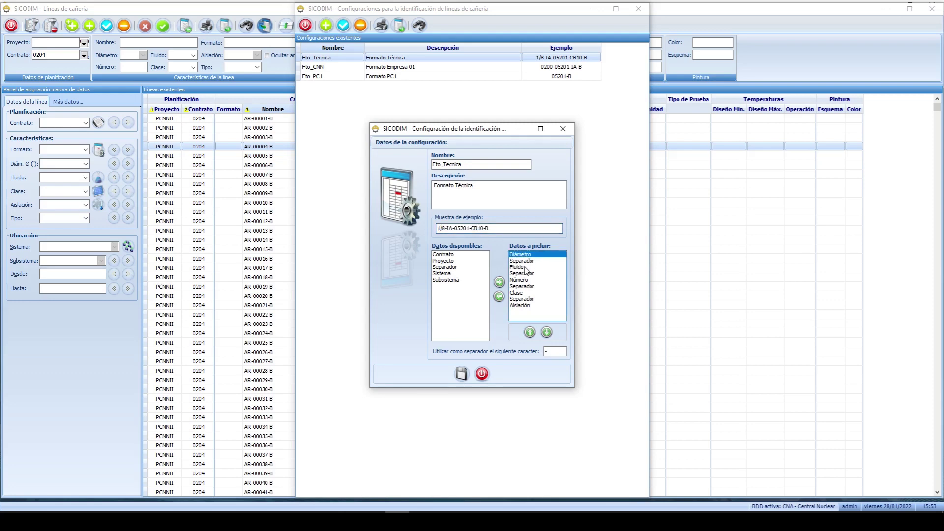
pyautogui.click(525, 268)
pyautogui.click(515, 280)
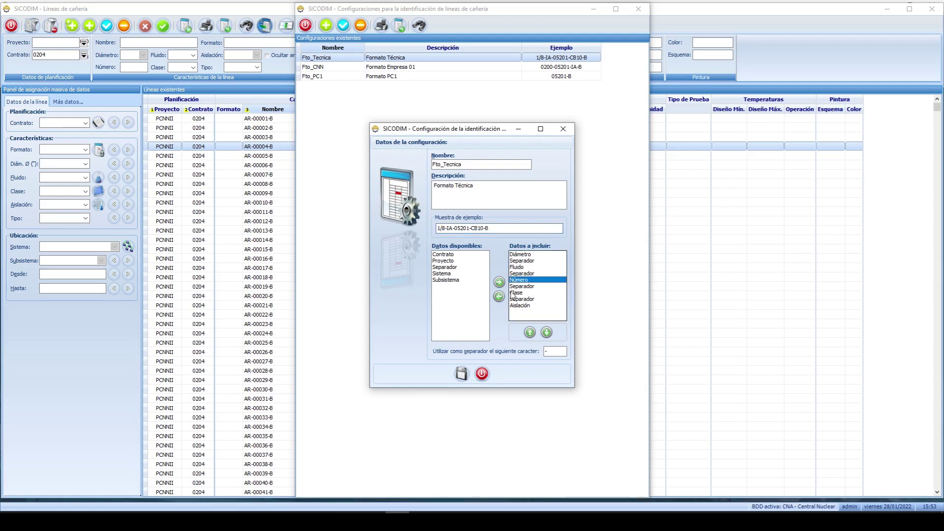
pyautogui.click(516, 292)
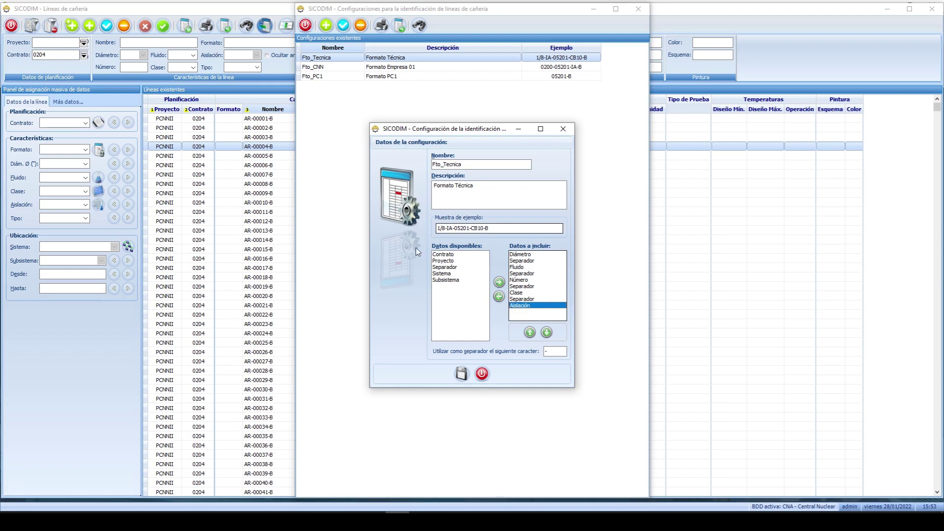
pyautogui.click(305, 25)
# Assign the Fto_Tecnica format to all lines and refit the table to its contents.
pyautogui.click(201, 166)
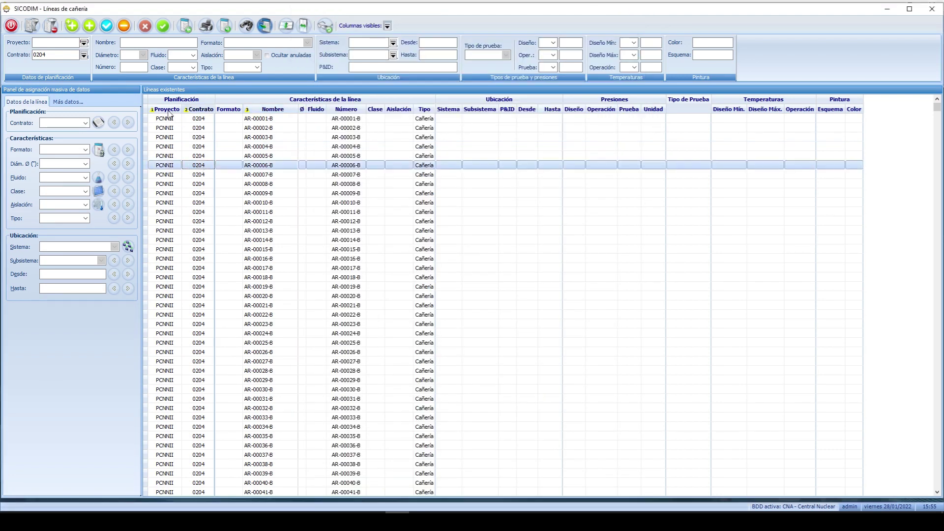
pyautogui.click(147, 98)
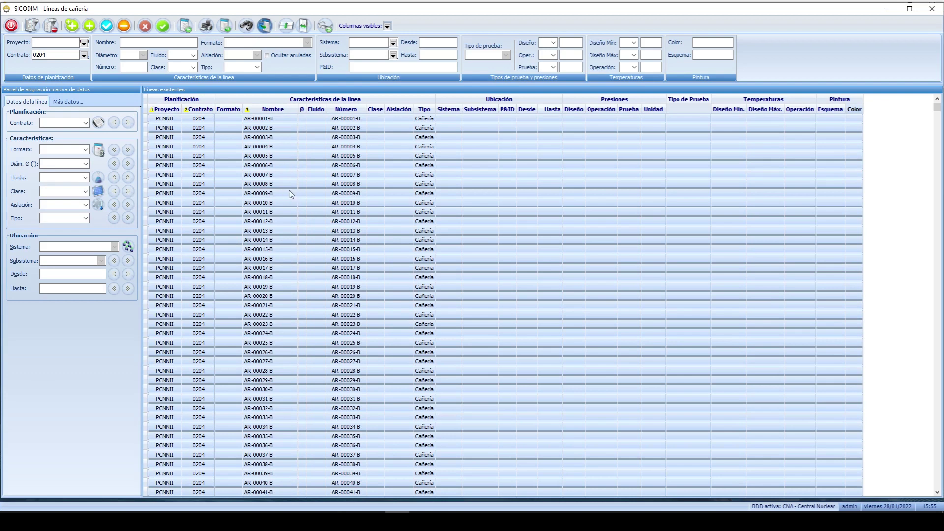
pyautogui.click(86, 149)
pyautogui.click(67, 189)
pyautogui.click(128, 149)
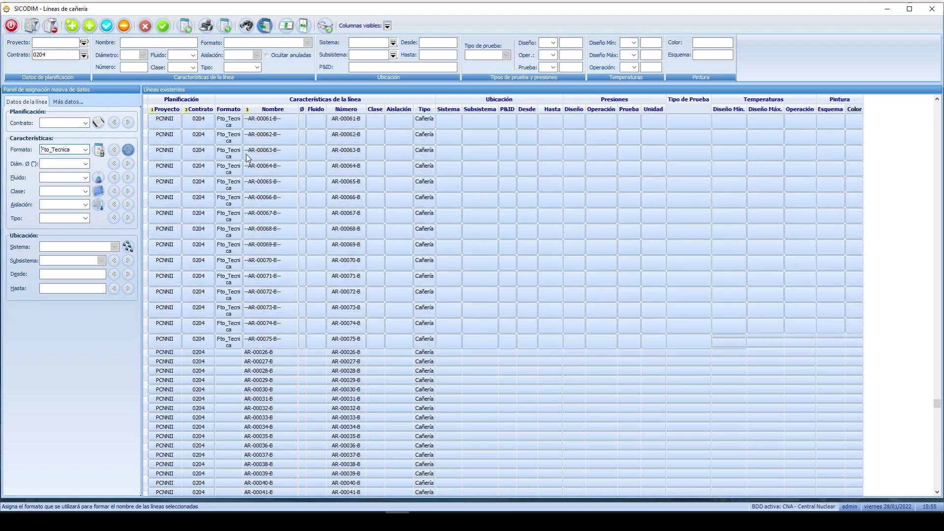
pyautogui.click(305, 27)
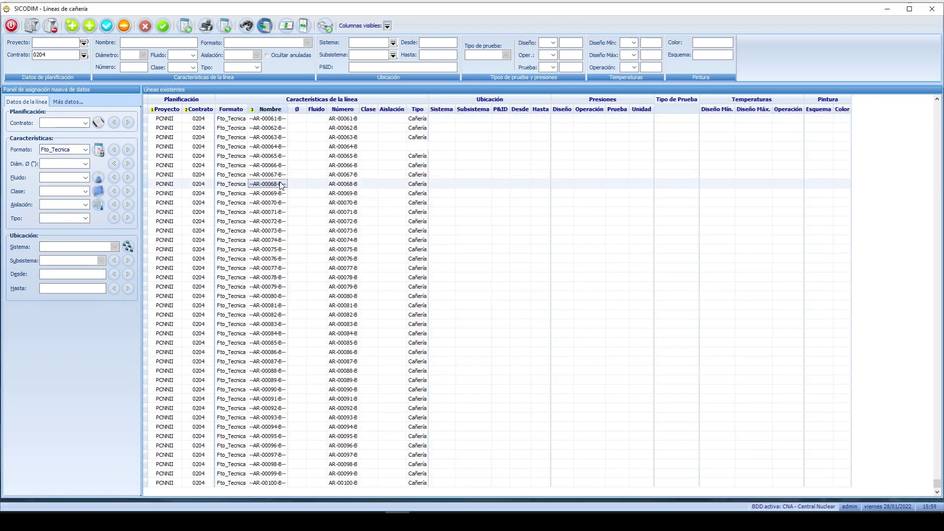
pyautogui.click(281, 185)
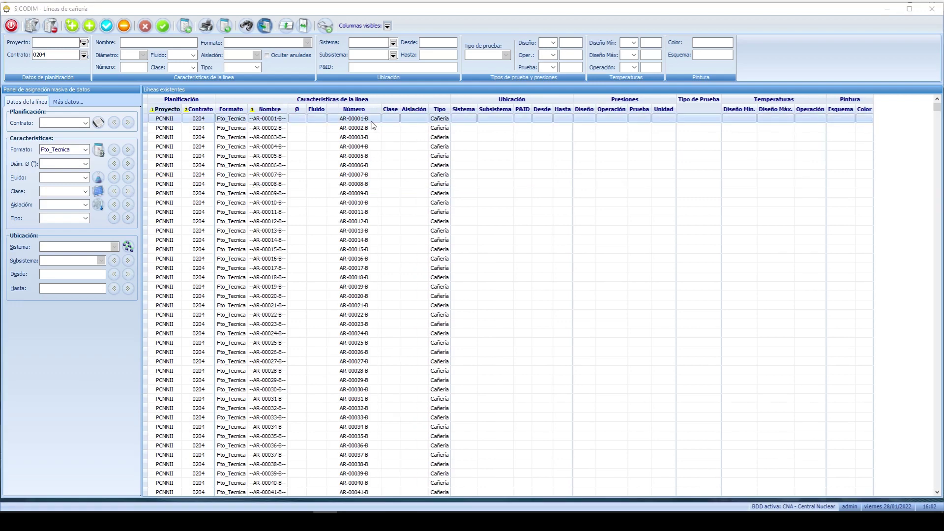
# Sort the lines by Número and assign the 3/4 diameter to AR-00001-B through AR-00011-B, fitting the Nombre column.
pyautogui.click(368, 111)
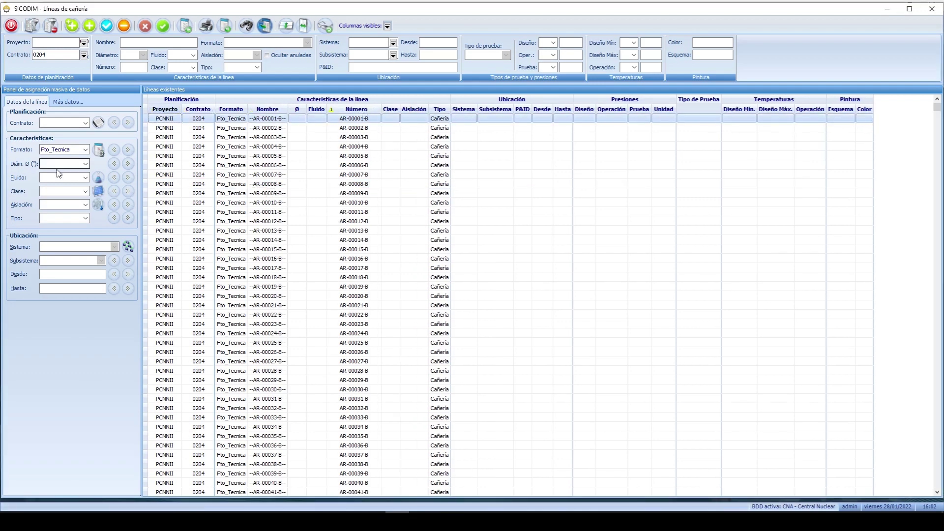
pyautogui.click(86, 163)
pyautogui.click(55, 219)
pyautogui.moveTo(198, 120); pyautogui.dragTo(253, 177)
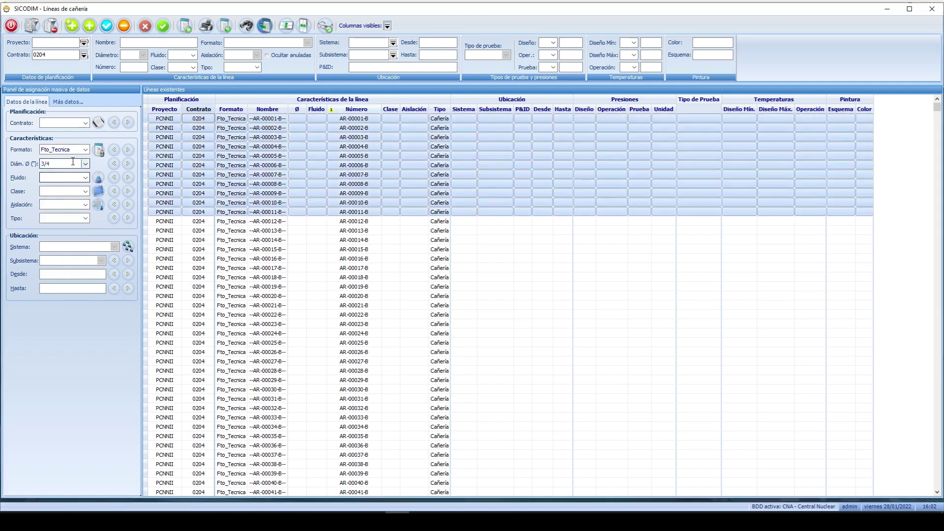
pyautogui.click(127, 163)
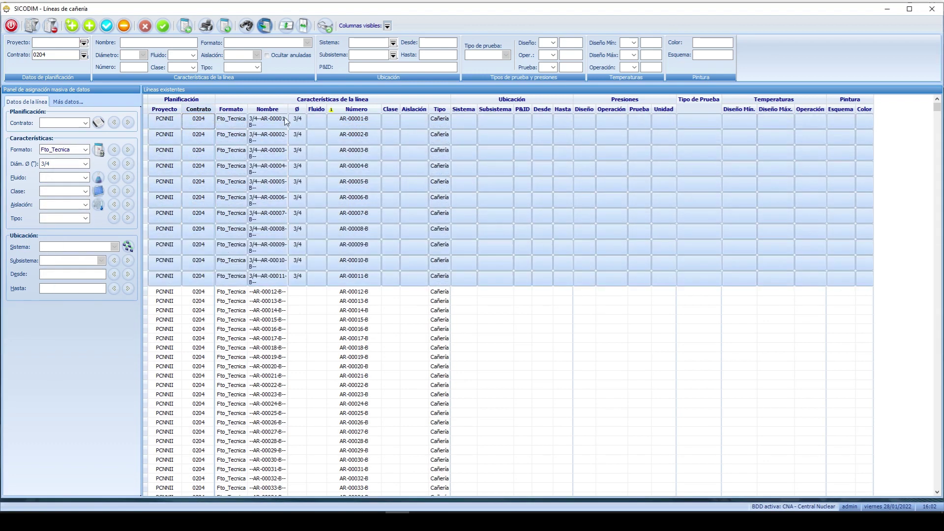
pyautogui.doubleClick(287, 108)
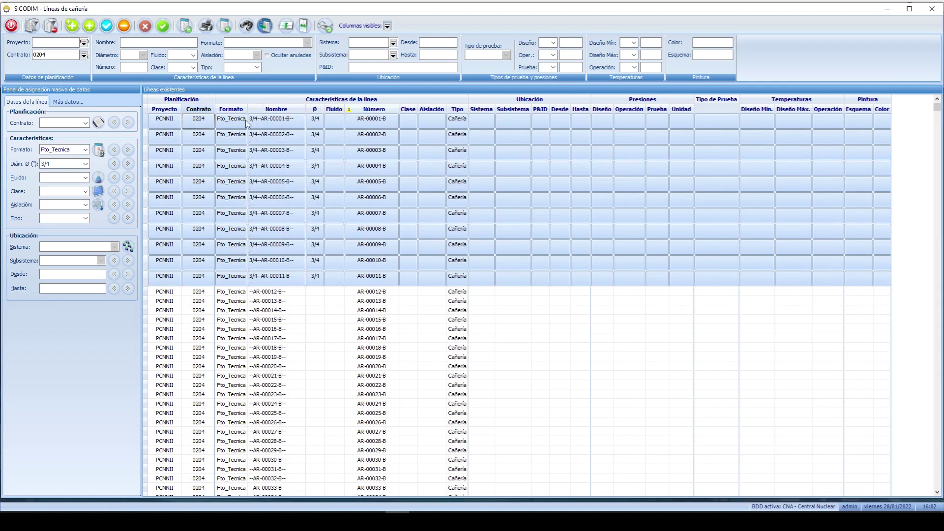
# Assign fluid CF and class AA50 to the selected lines AR-00001-B through AR-00011-B.
pyautogui.click(86, 177)
pyautogui.click(98, 271)
pyautogui.click(127, 178)
pyautogui.click(85, 191)
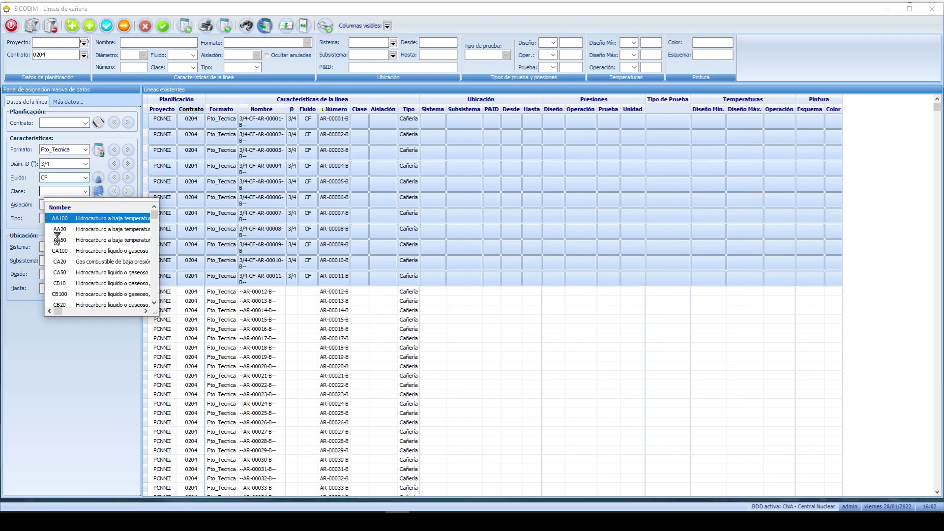
pyautogui.click(59, 240)
pyautogui.click(128, 191)
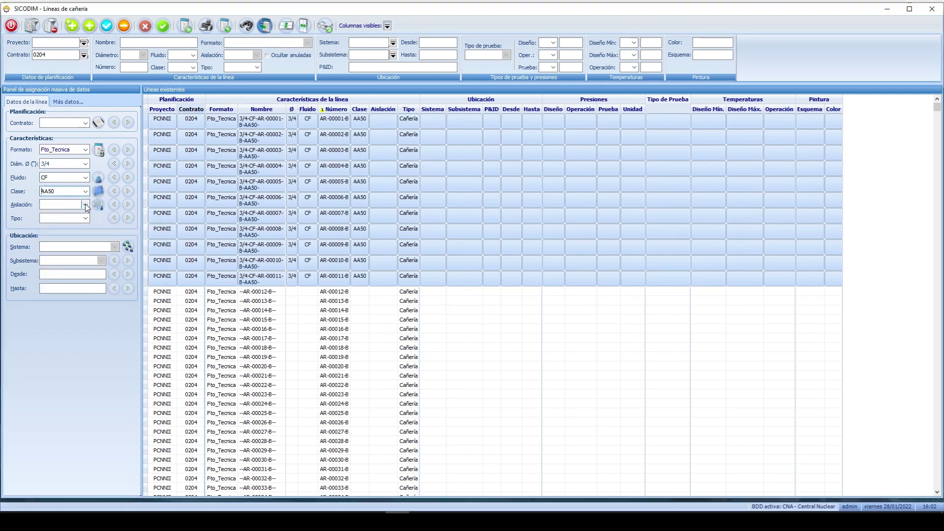
# Assign insulation B to the selected lines AR-00001-B through AR-00011-B and refit the table to its contents.
pyautogui.click(85, 204)
pyautogui.click(59, 242)
pyautogui.click(127, 204)
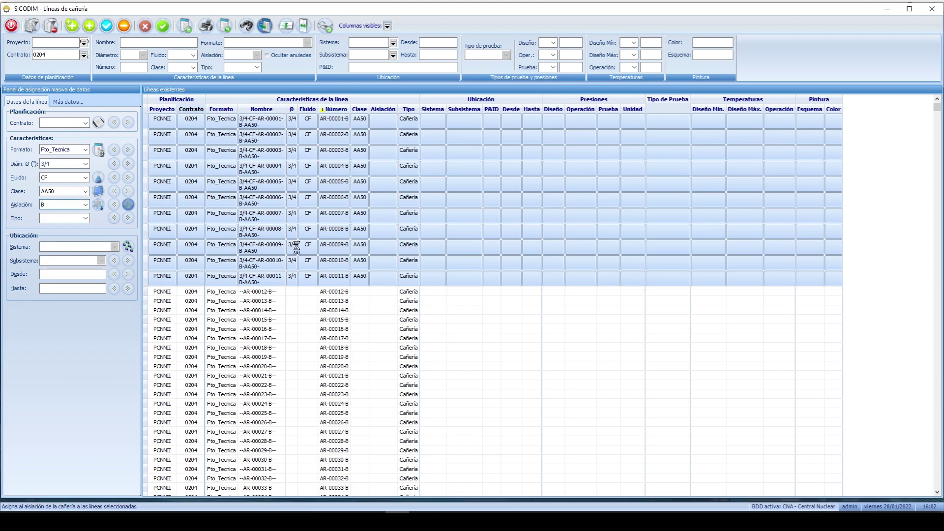
pyautogui.click(304, 25)
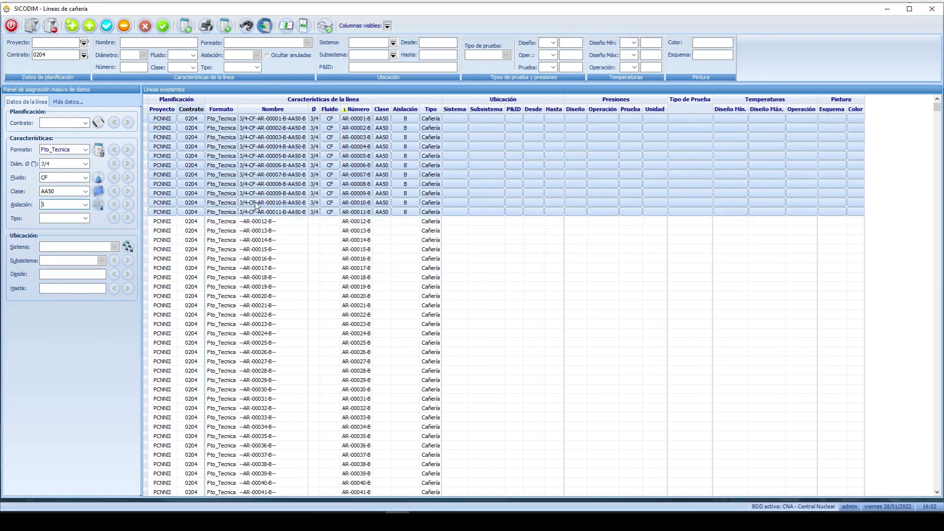
pyautogui.moveTo(290, 120); pyautogui.dragTo(281, 212)
pyautogui.click(274, 222)
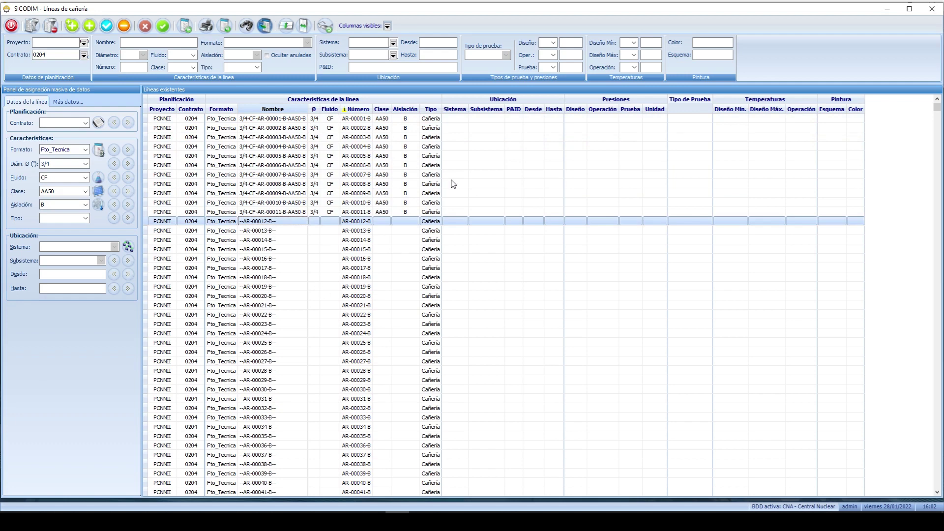
# Assign the Hidrostática test type to all lines in the table.
pyautogui.moveTo(457, 122); pyautogui.dragTo(453, 177)
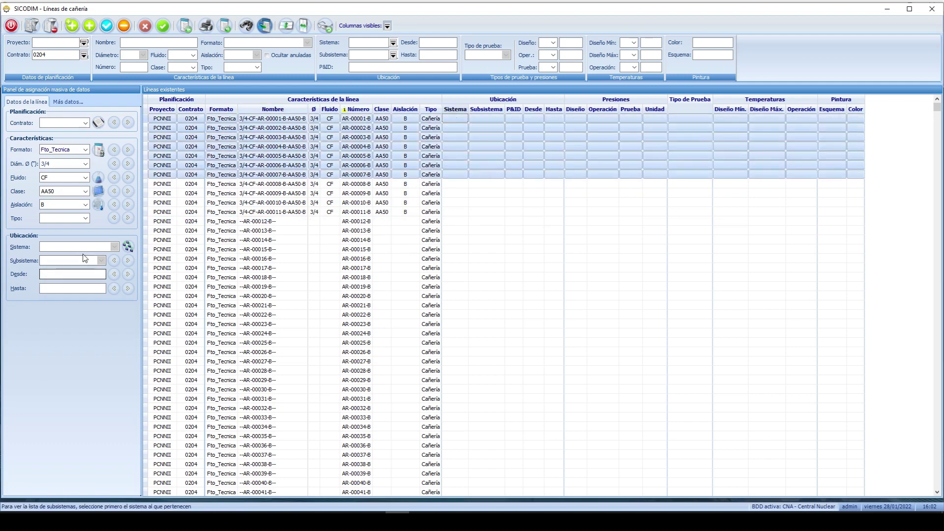
pyautogui.click(68, 102)
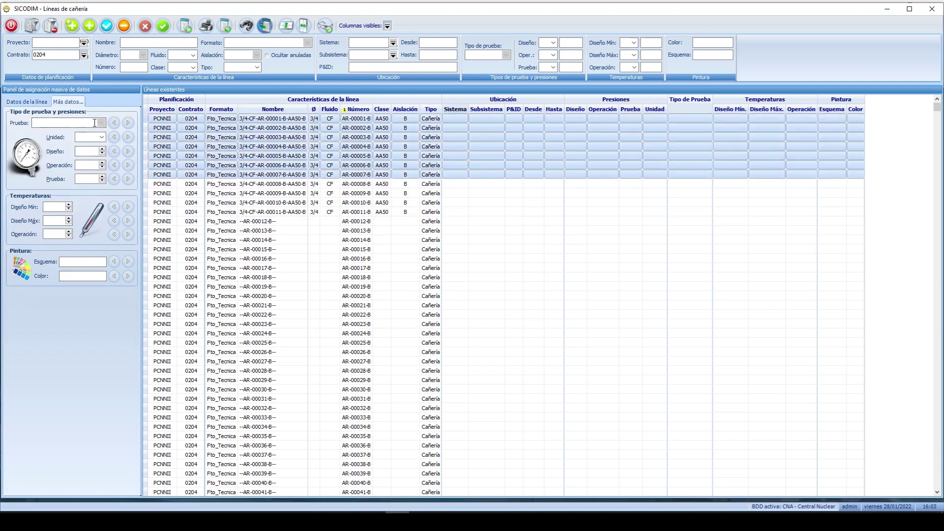
pyautogui.click(74, 123)
pyautogui.click(76, 136)
pyautogui.click(144, 102)
pyautogui.click(127, 123)
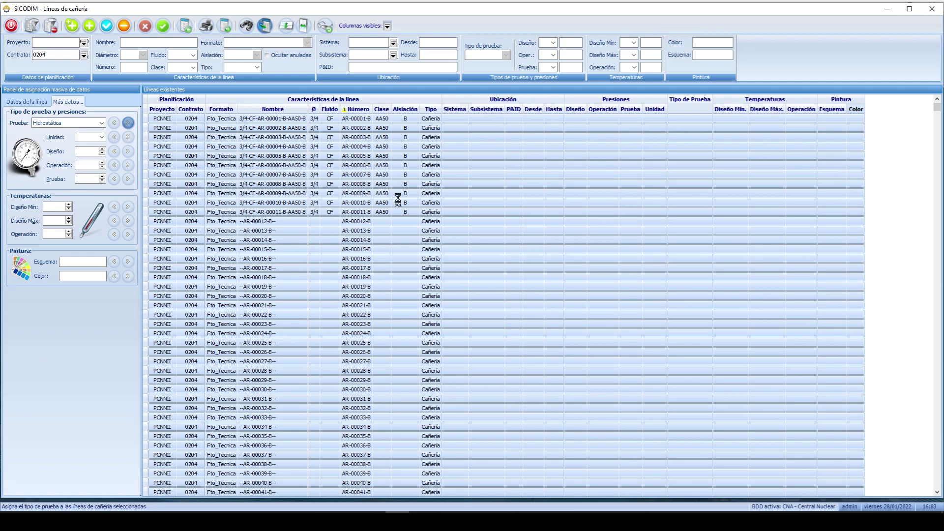
pyautogui.click(534, 146)
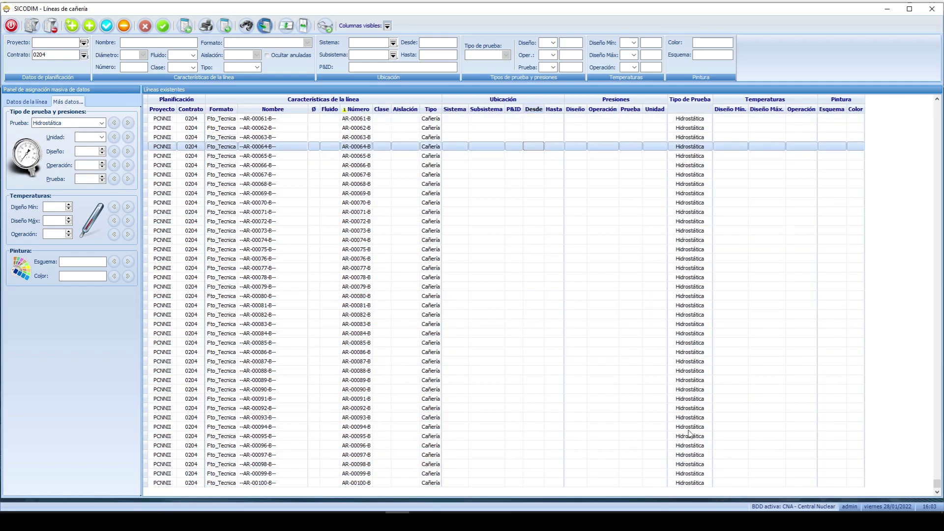
pyautogui.moveTo(514, 127); pyautogui.dragTo(512, 213)
pyautogui.click(62, 221)
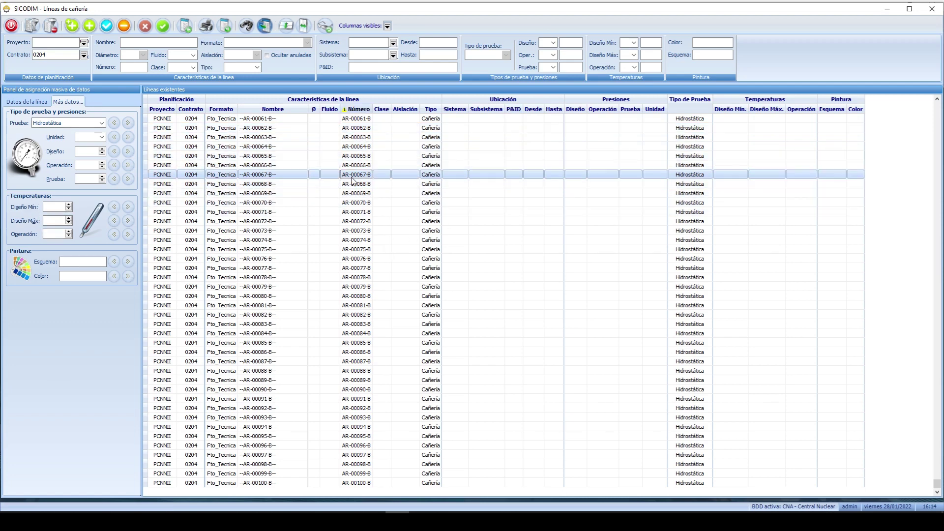
pyautogui.click(258, 120)
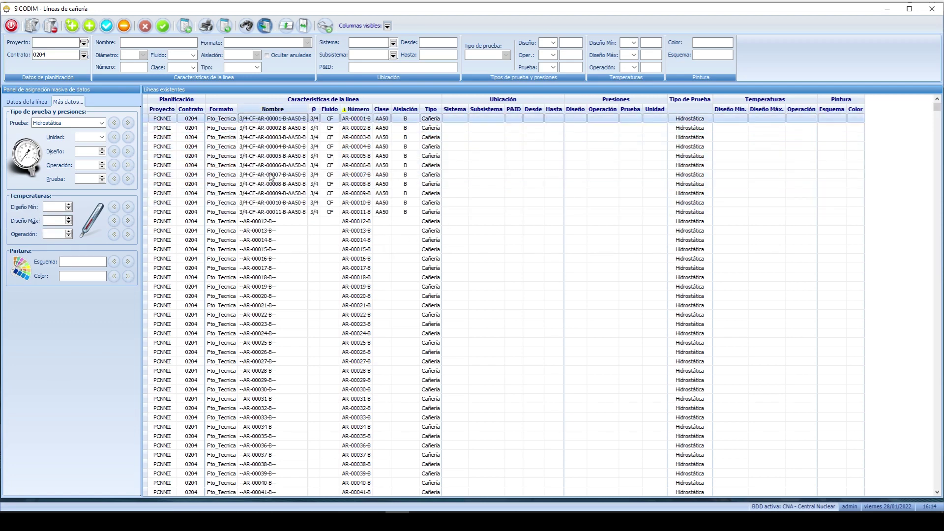
pyautogui.click(273, 213)
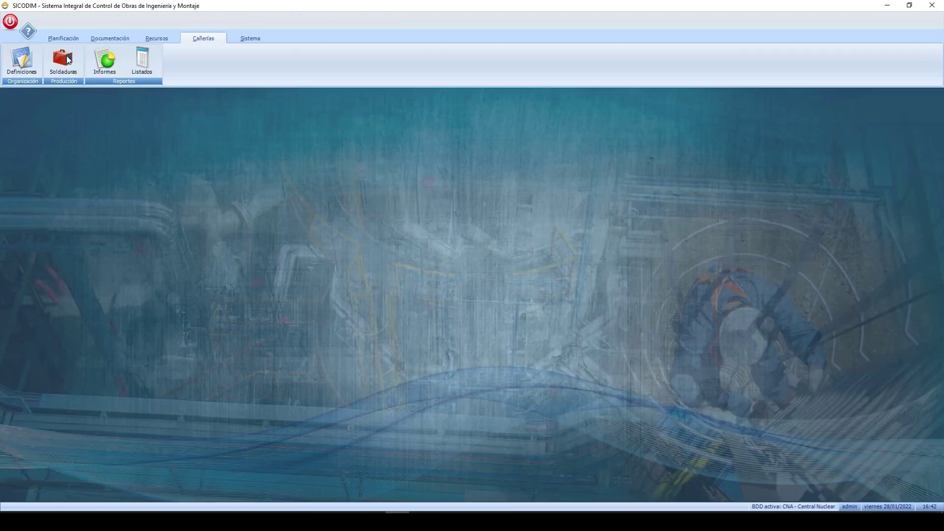
# Open the weld control module (Control de soldaduras) and list the welds of contract 0200.
pyautogui.click(64, 56)
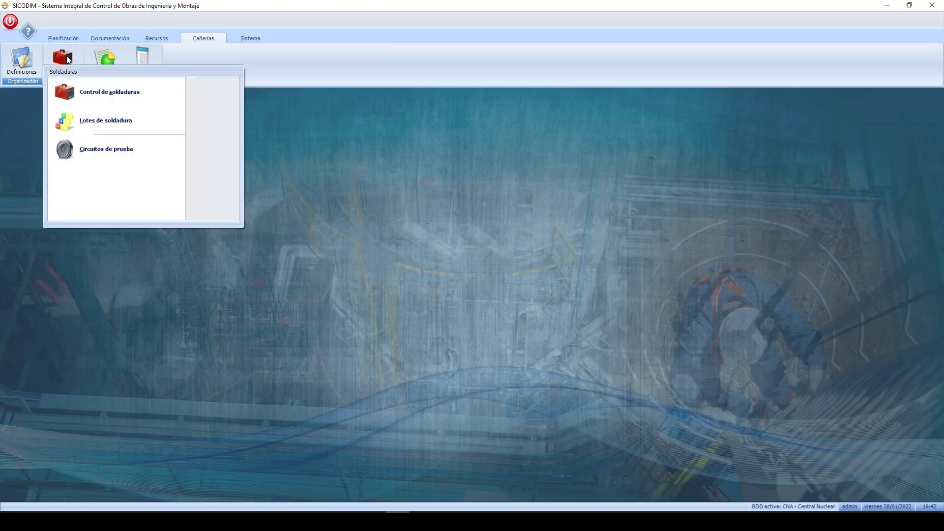
pyautogui.click(99, 96)
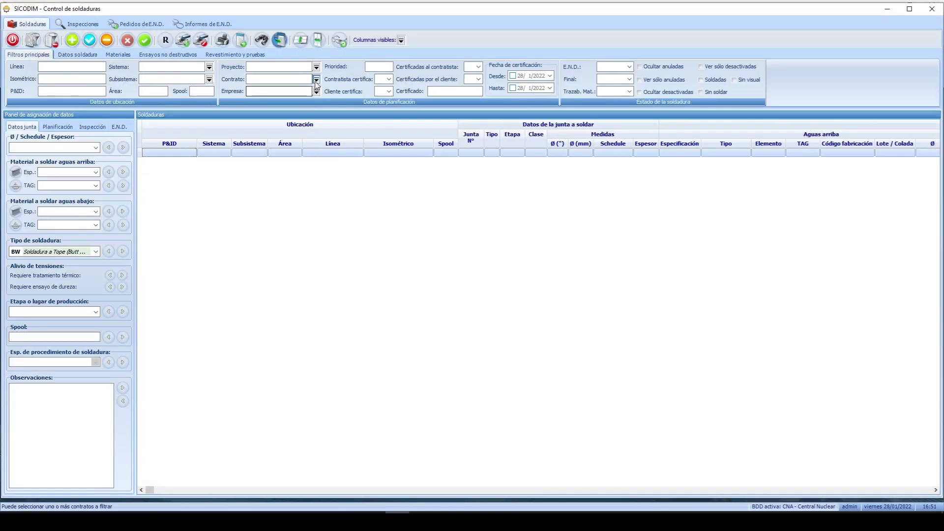
pyautogui.click(315, 81)
pyautogui.click(291, 93)
pyautogui.click(42, 48)
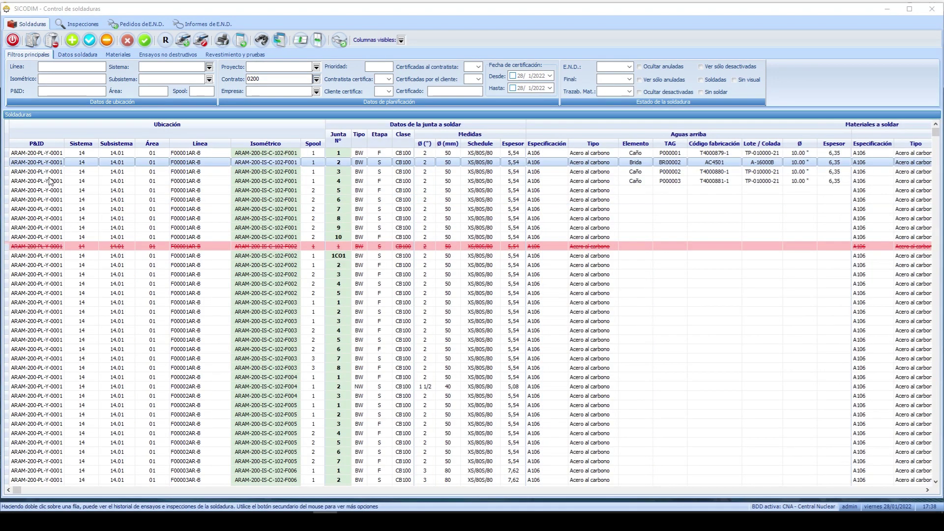
# Examine the welds' location, joint measurements, and upstream and downstream material data.
pyautogui.click(50, 181)
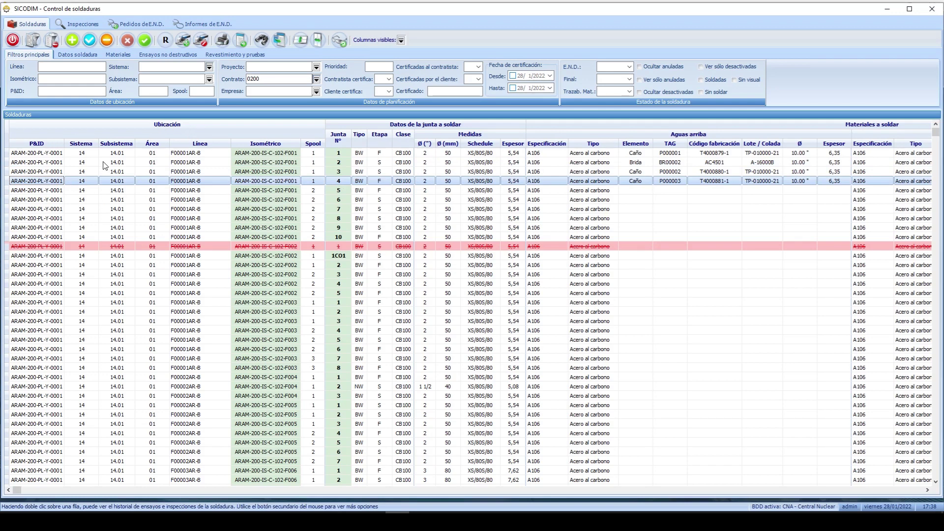
pyautogui.click(174, 163)
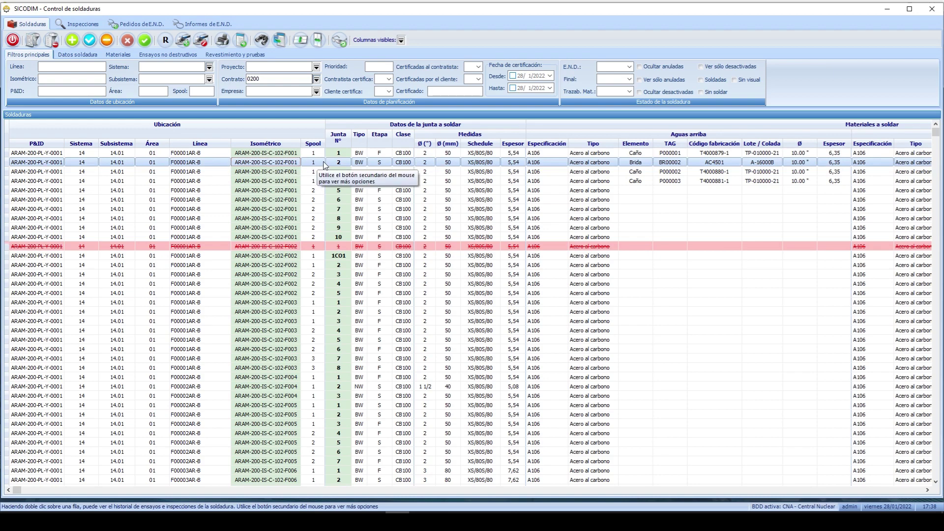
pyautogui.click(343, 162)
pyautogui.click(516, 154)
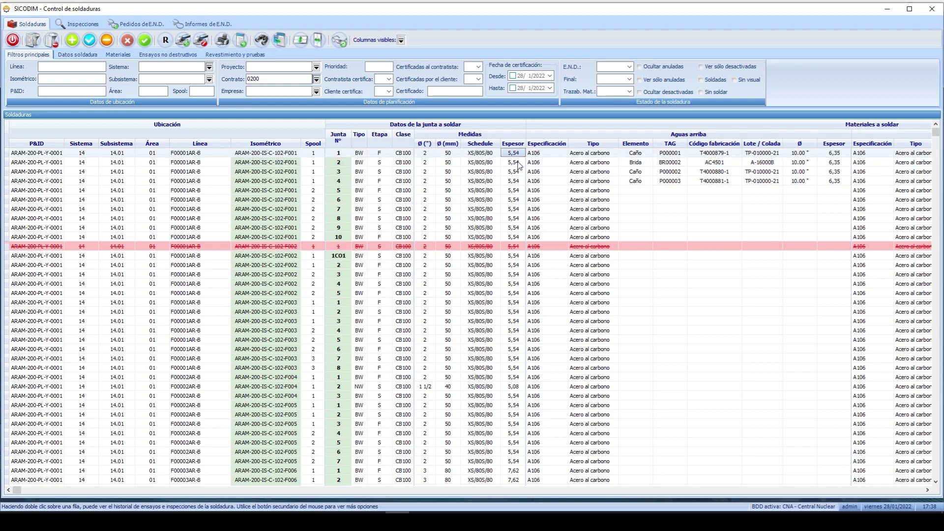
pyautogui.click(927, 490)
pyautogui.click(928, 490)
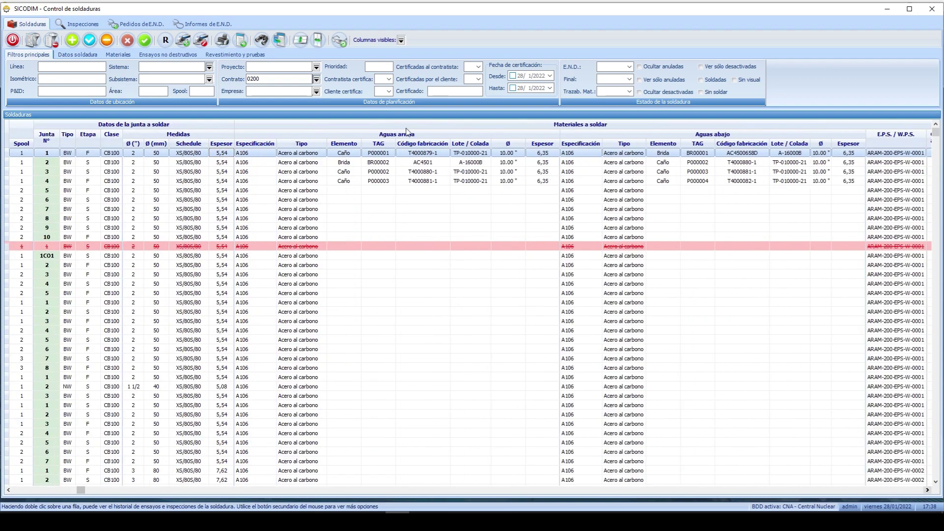
pyautogui.click(382, 166)
pyautogui.click(679, 174)
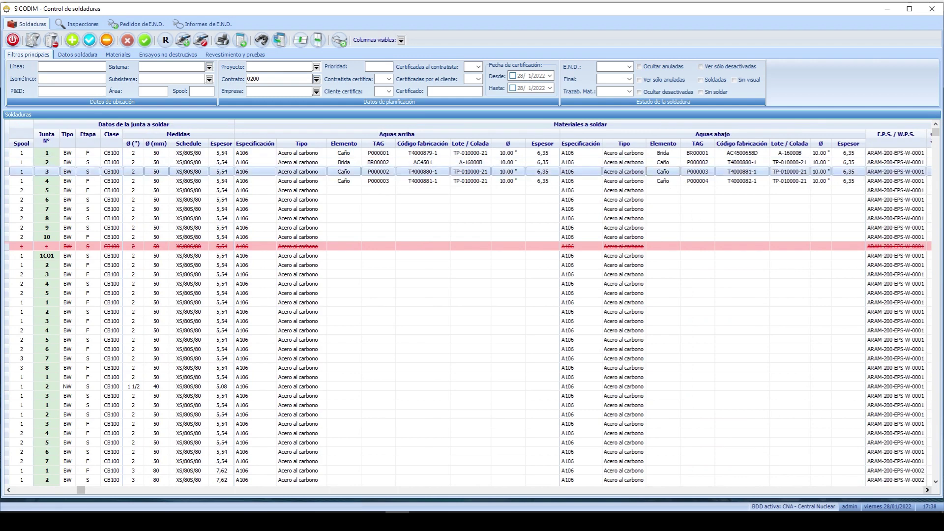
# Review the welds' procedure, welding date, visual inspection, welders, welder lots and radiography data.
pyautogui.click(927, 490)
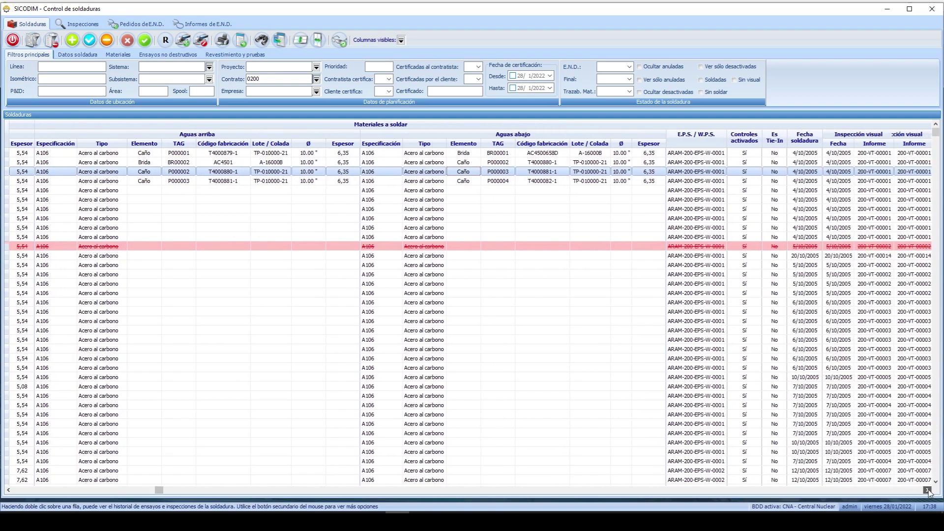
pyautogui.click(928, 491)
pyautogui.click(695, 153)
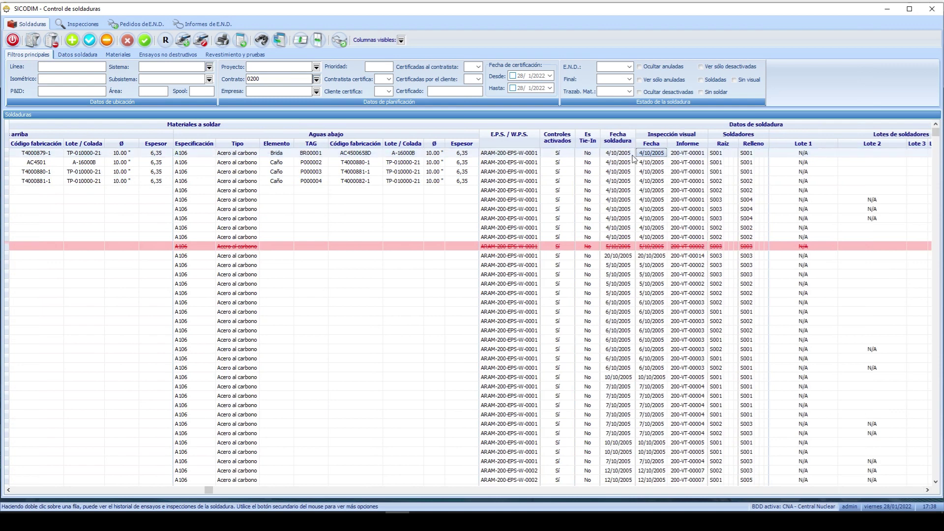
pyautogui.click(927, 491)
pyautogui.click(927, 490)
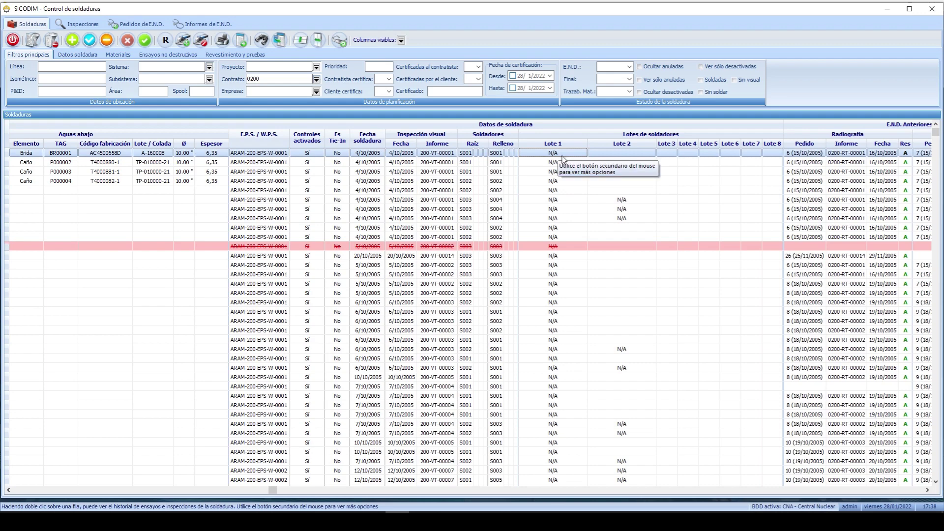
pyautogui.click(927, 490)
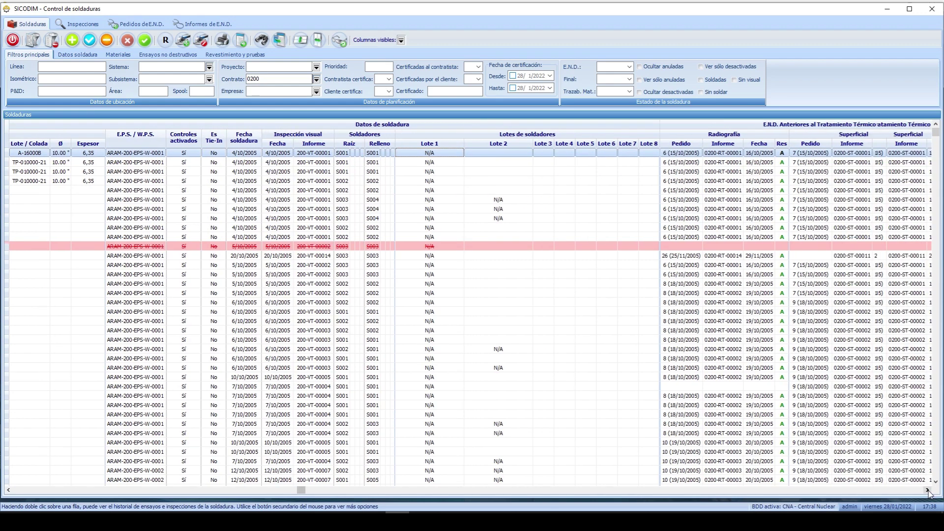
pyautogui.click(928, 490)
pyautogui.click(928, 490)
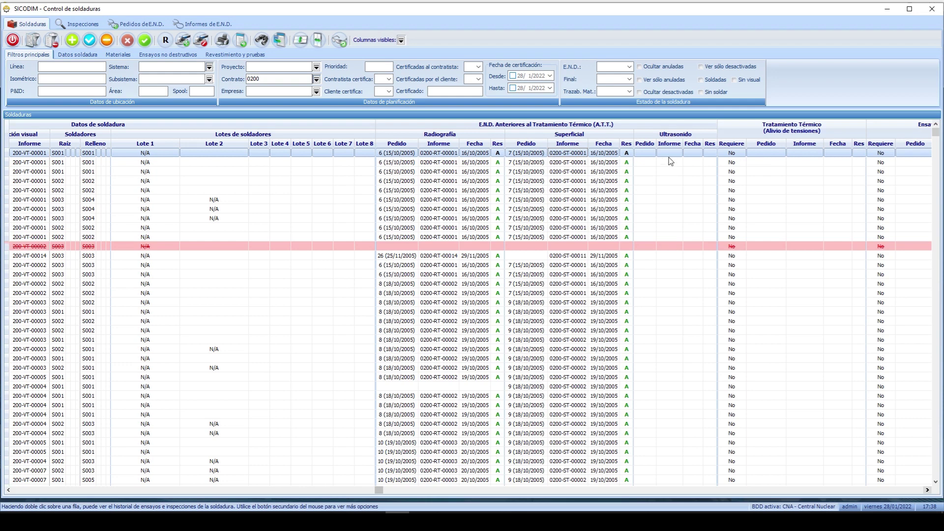
# Examine the non-destructive tests before and after heat treatment, the stress relief data and the hardness test requirements.
pyautogui.click(926, 490)
pyautogui.click(928, 492)
pyautogui.click(928, 491)
pyautogui.click(927, 492)
pyautogui.click(927, 491)
pyautogui.click(928, 492)
pyautogui.click(927, 492)
pyautogui.click(927, 491)
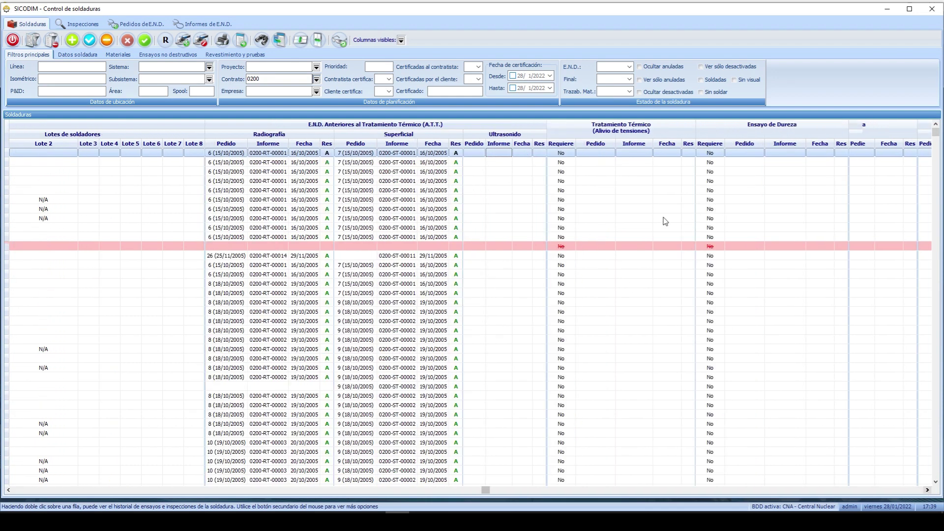
pyautogui.click(558, 164)
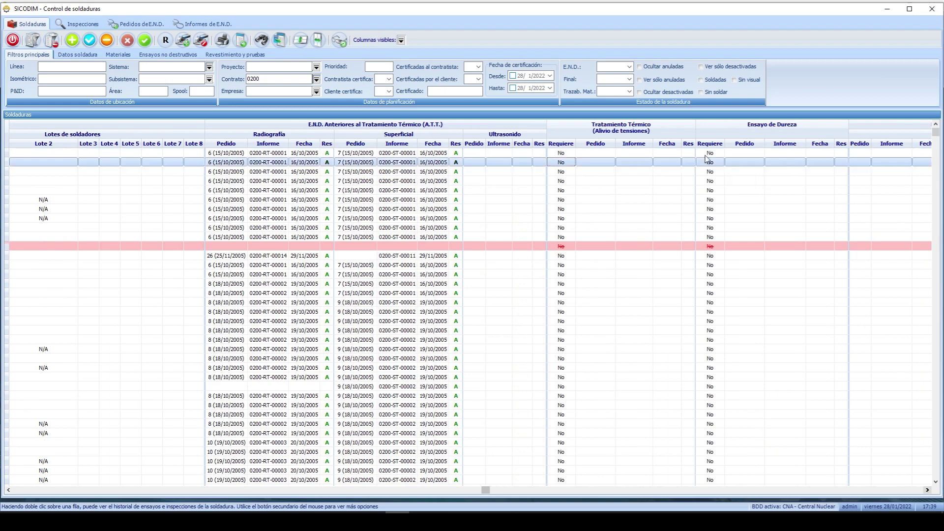
pyautogui.click(927, 491)
pyautogui.click(927, 491)
pyautogui.click(928, 491)
pyautogui.click(928, 491)
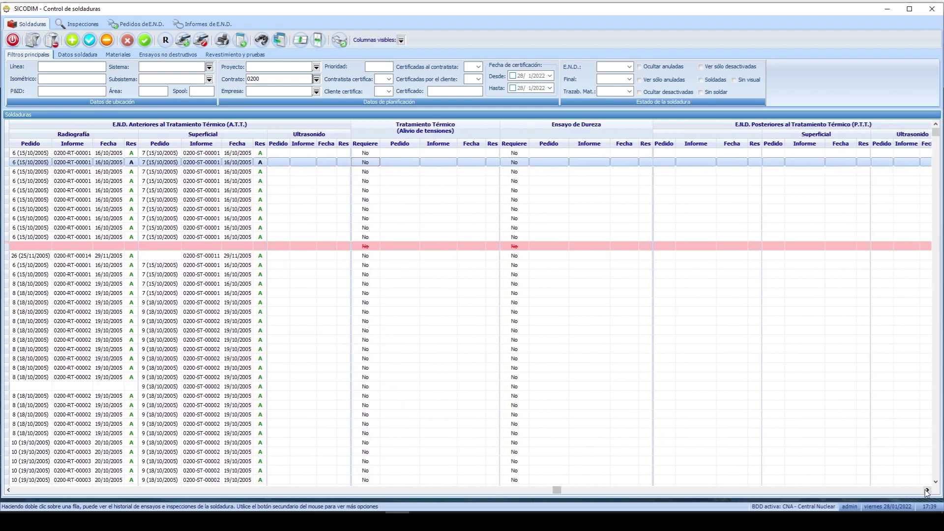
pyautogui.click(928, 491)
pyautogui.click(927, 491)
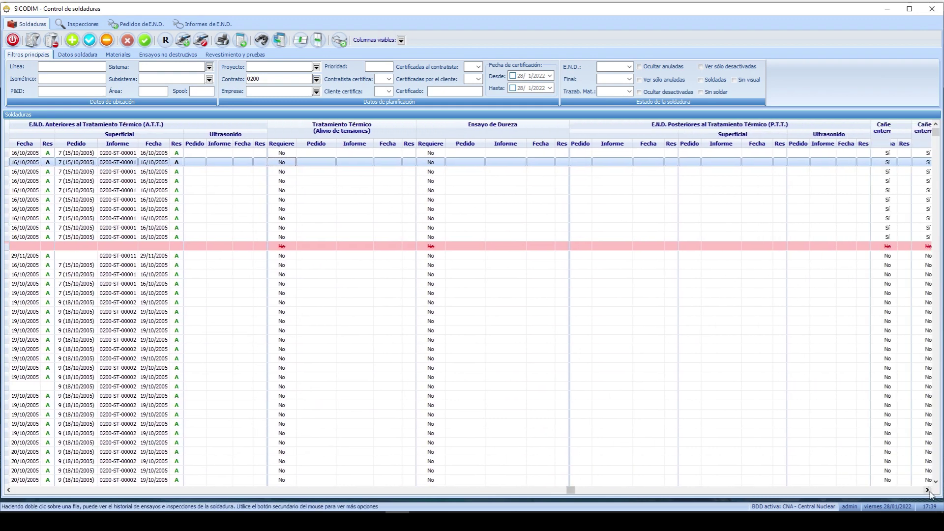
# Review the buried pipe coating inspection and the last pipe test recorded for the welds.
pyautogui.click(927, 491)
pyautogui.click(927, 491)
pyautogui.click(927, 491)
pyautogui.click(928, 491)
pyautogui.click(927, 491)
pyautogui.click(927, 491)
pyautogui.click(927, 490)
pyautogui.click(927, 491)
pyautogui.click(927, 491)
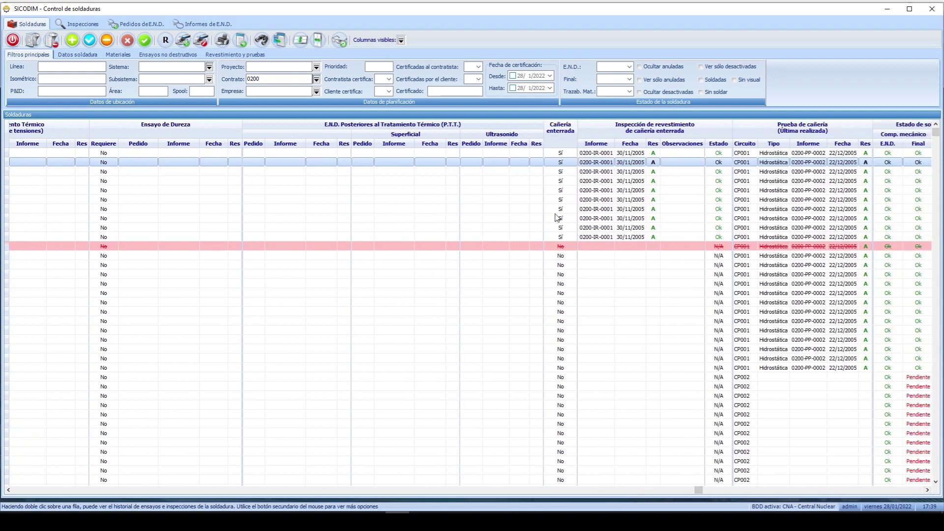
pyautogui.click(595, 182)
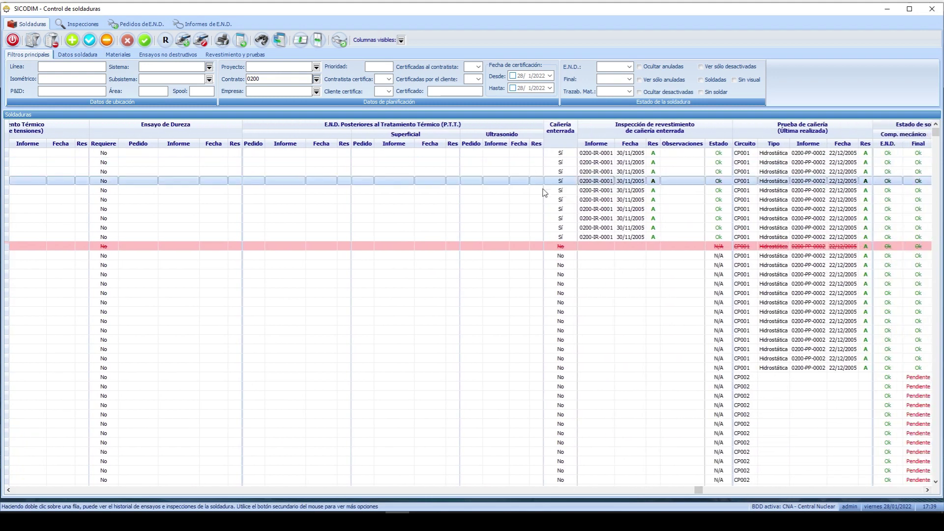
pyautogui.click(928, 491)
pyautogui.click(928, 491)
pyautogui.click(929, 491)
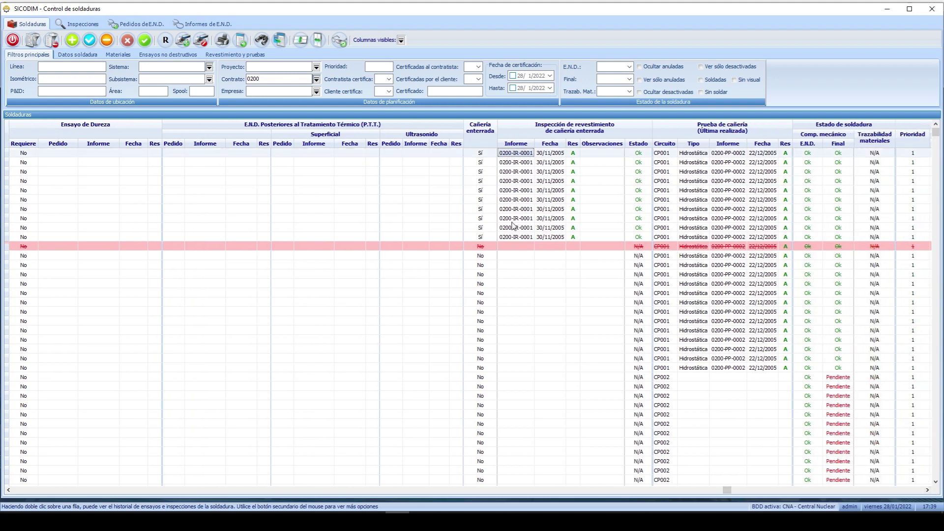
pyautogui.click(521, 191)
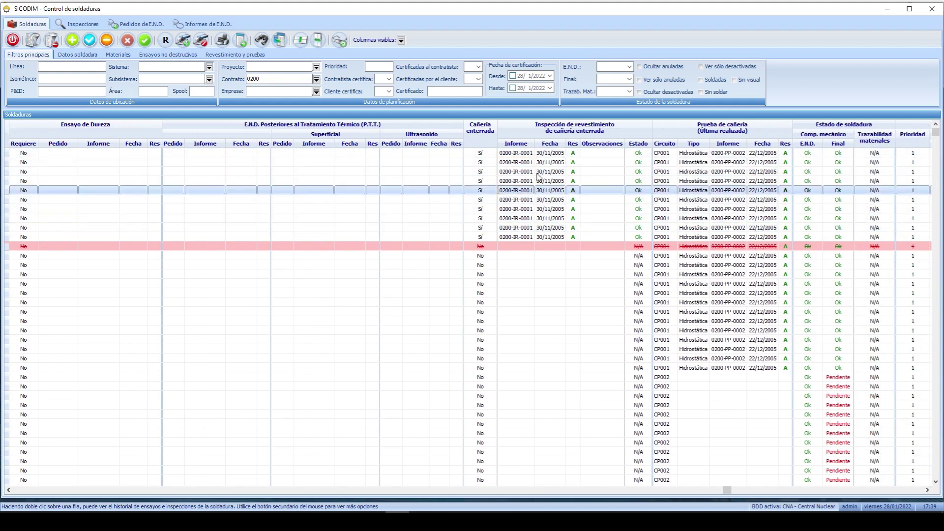
# Check the weld status, priority, contract, certification and general data columns, then return to the location data.
pyautogui.moveTo(637, 154); pyautogui.dragTo(637, 210)
pyautogui.click(682, 199)
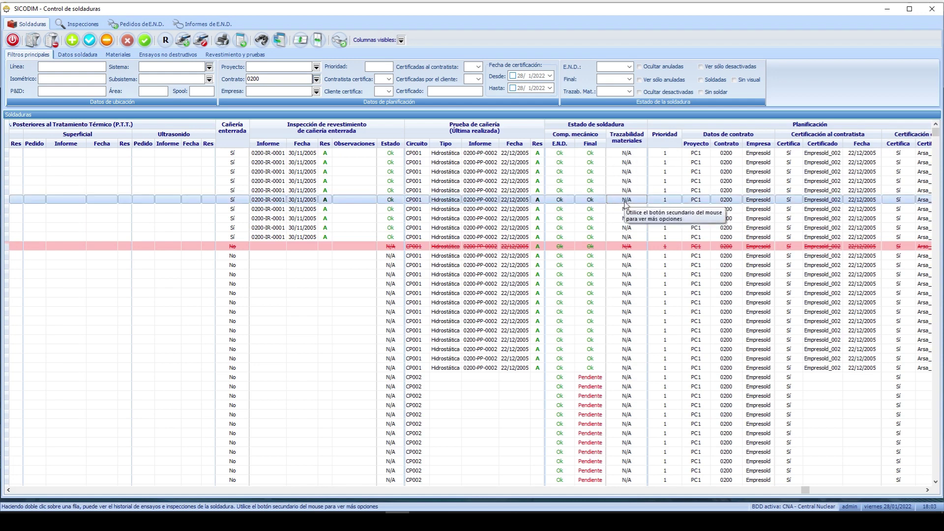
pyautogui.click(927, 490)
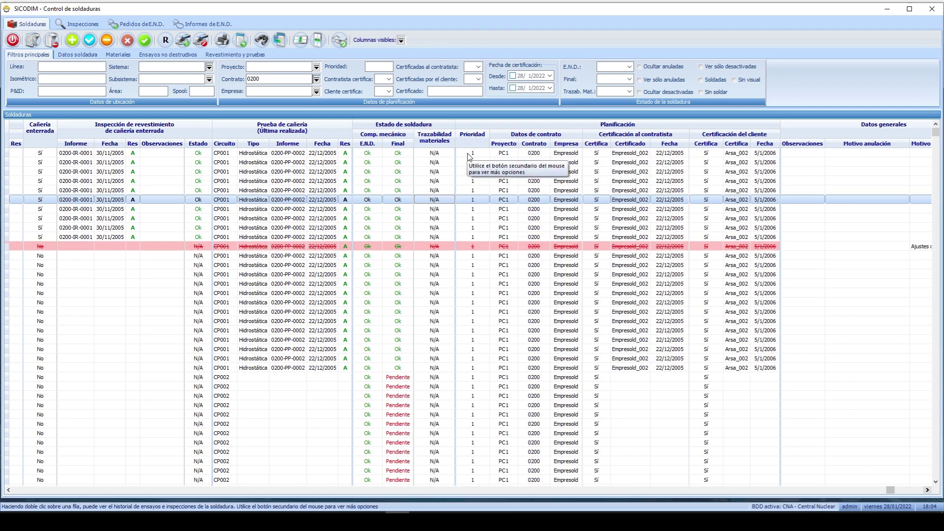
pyautogui.click(501, 171)
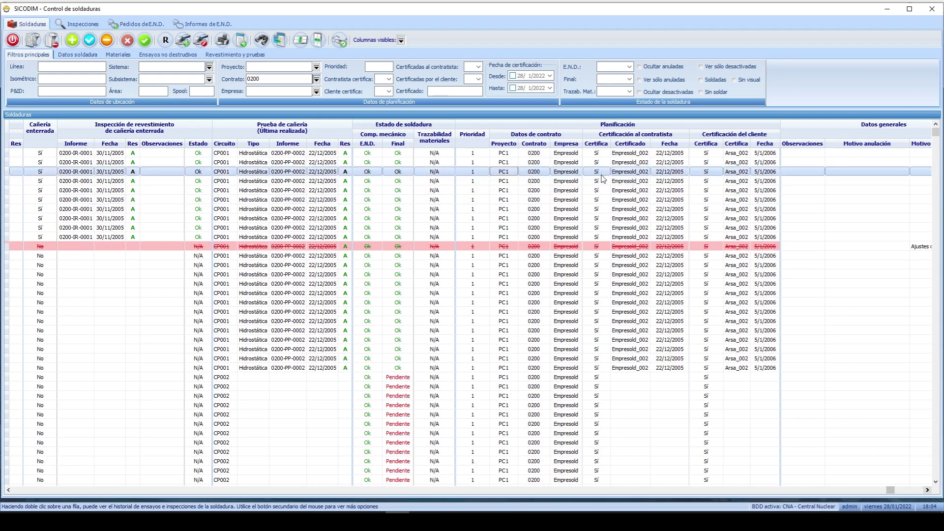
pyautogui.click(927, 490)
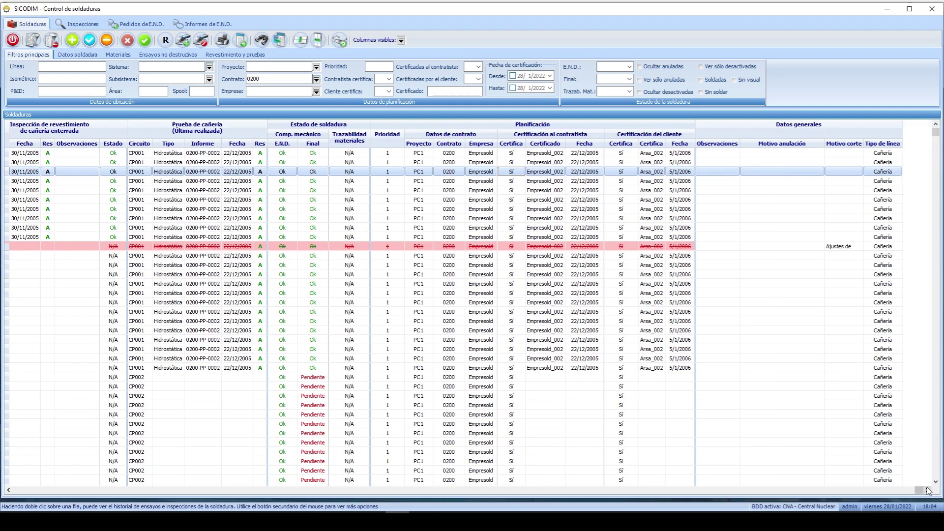
pyautogui.click(118, 181)
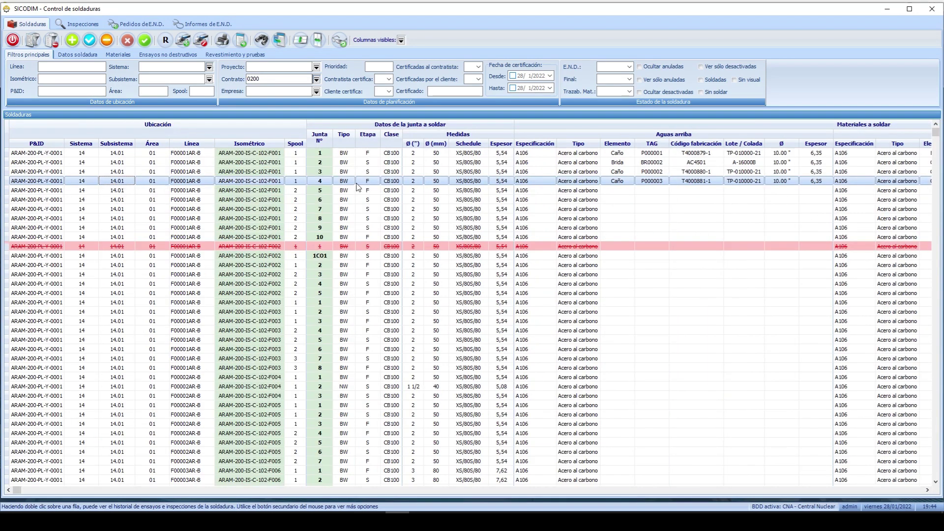
# Hide the P&ID, Sistema, Subsistema and Área columns of the Ubicación group.
pyautogui.click(401, 40)
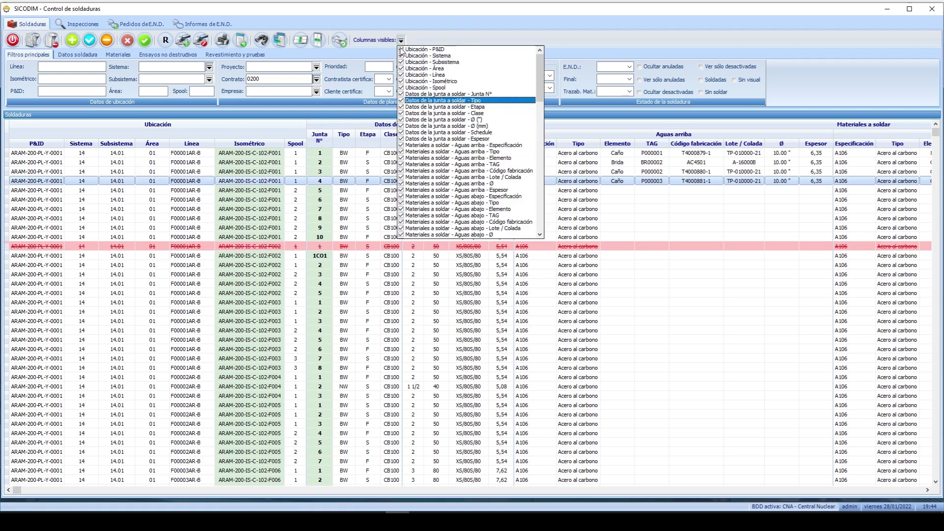
pyautogui.click(402, 50)
pyautogui.click(401, 55)
pyautogui.click(401, 62)
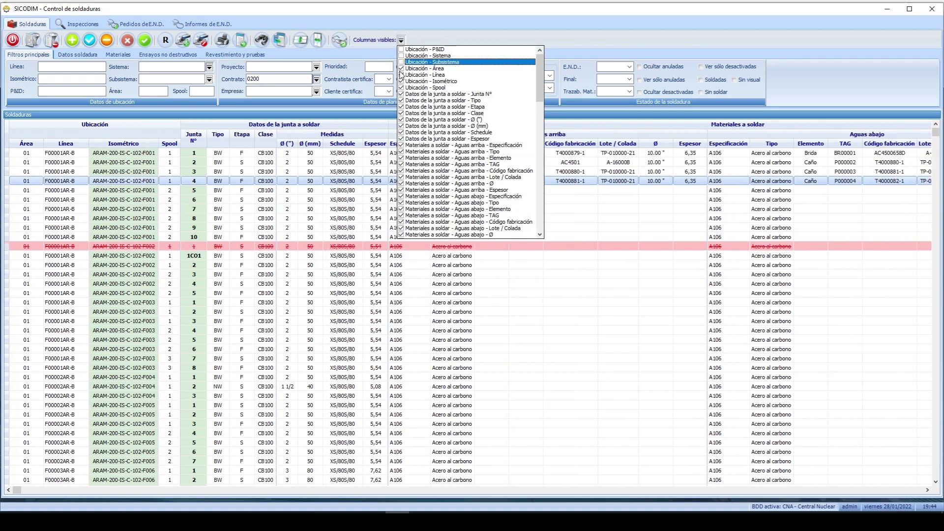
pyautogui.click(401, 68)
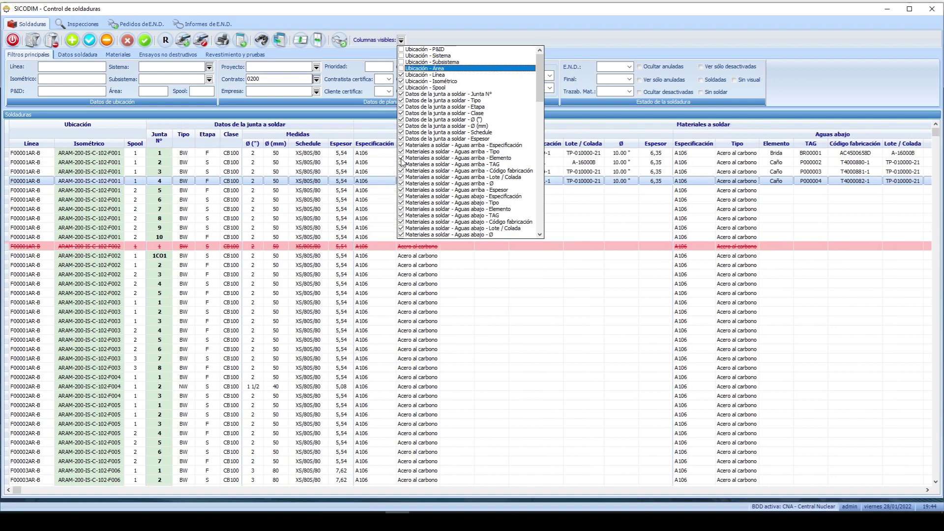
# Hide the Elemento, TAG, Código fabricación and Lote / Colada columns of the Aguas arriba materials.
pyautogui.click(402, 159)
pyautogui.click(401, 165)
pyautogui.click(402, 170)
pyautogui.click(401, 177)
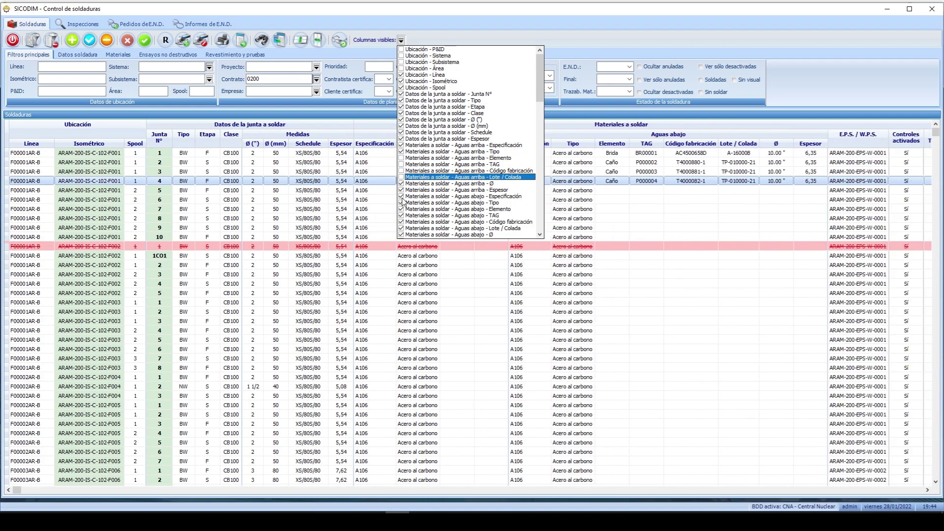
# Hide the Elemento, TAG and Código fabricación columns of the Aguas abajo materials.
pyautogui.click(401, 196)
pyautogui.click(401, 202)
pyautogui.click(402, 210)
pyautogui.click(402, 215)
pyautogui.click(401, 222)
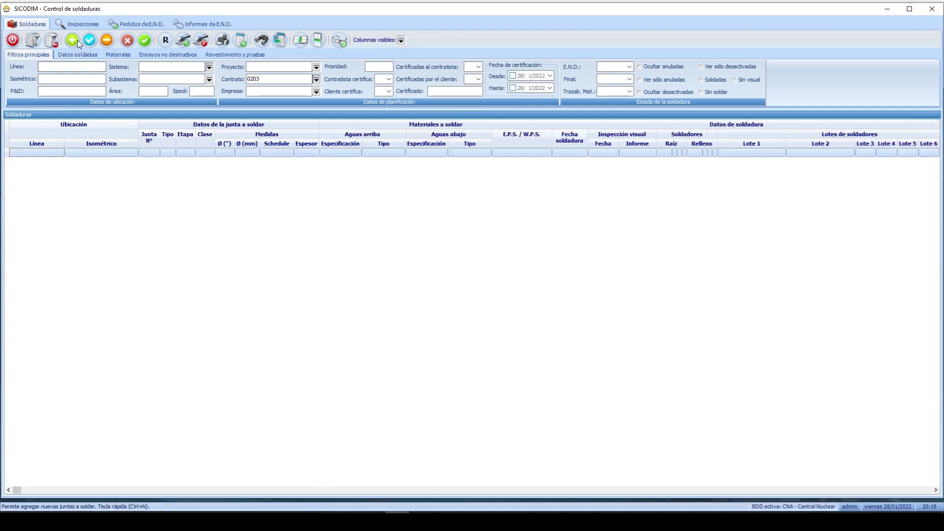
# Add 15 shop-prefabricated butt welds (BW) numbered from 1 to isometric CNNII-0203-IS-I-00011-H001 of contract 0203.
pyautogui.click(77, 41)
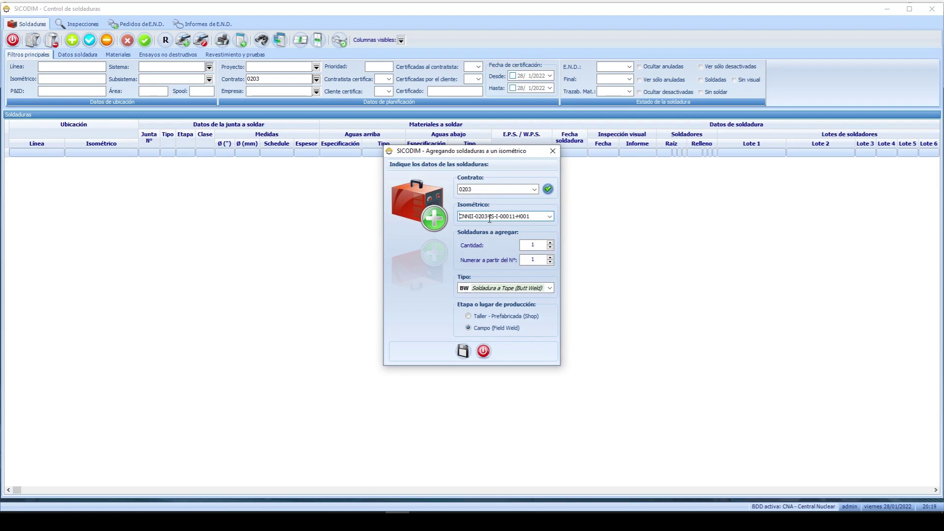
pyautogui.click(549, 217)
pyautogui.click(543, 245)
pyautogui.write('5')
pyautogui.click(480, 288)
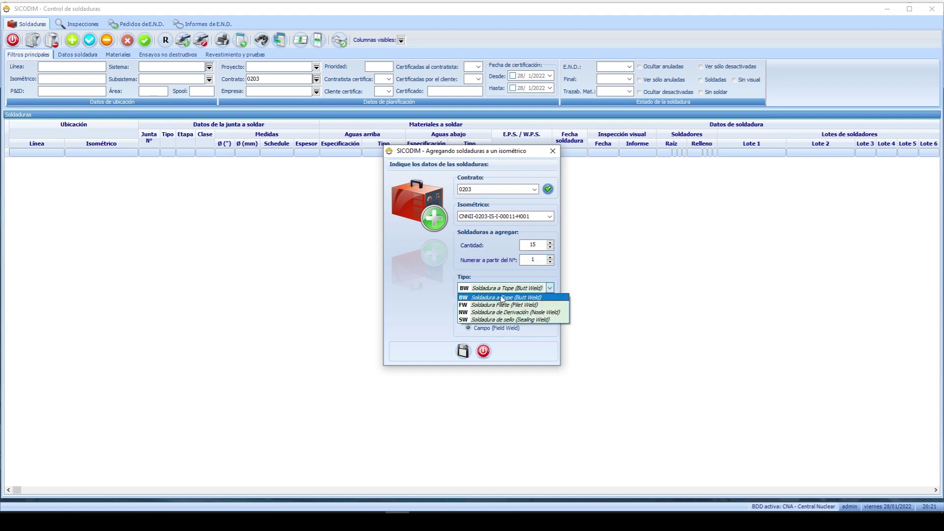
pyautogui.click(468, 298)
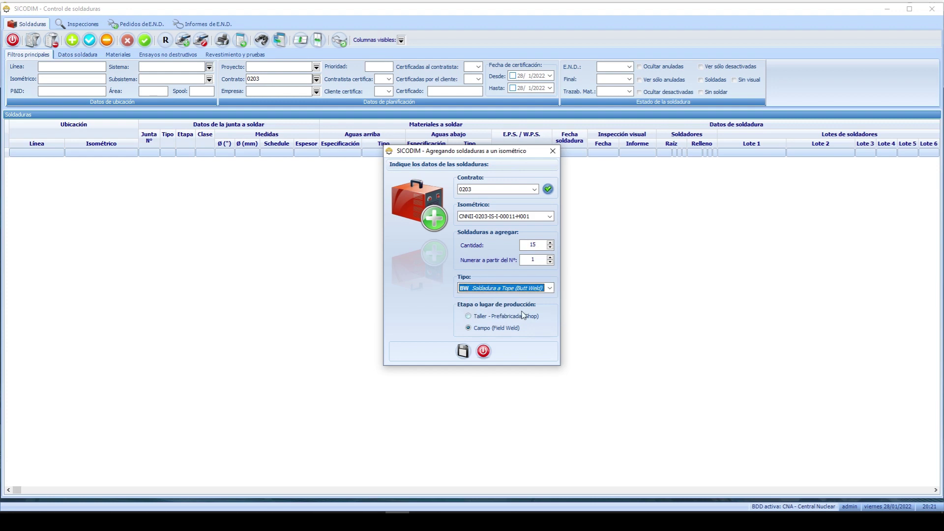
pyautogui.click(469, 317)
pyautogui.click(463, 352)
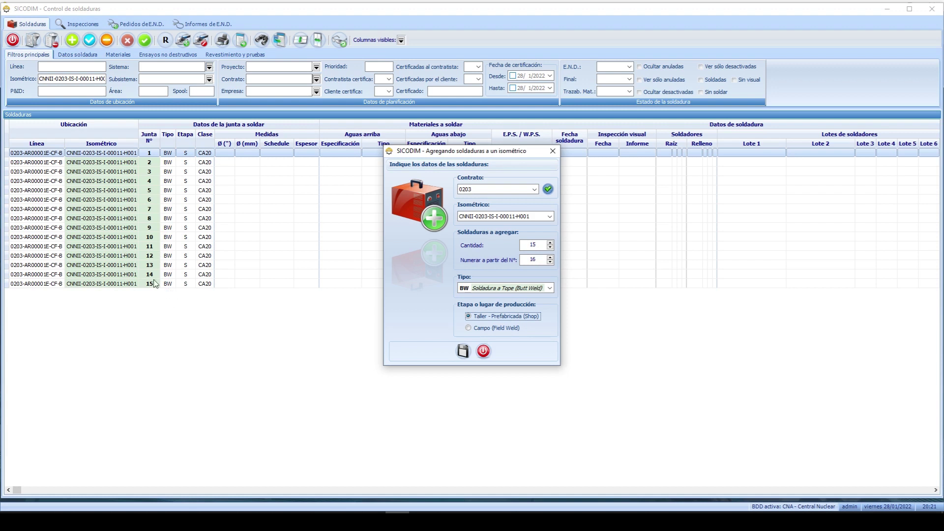
# Add 2 more shop butt welds numbered from 16 to the same isometric and finish adding welds.
pyautogui.click(546, 262)
pyautogui.doubleClick(541, 250)
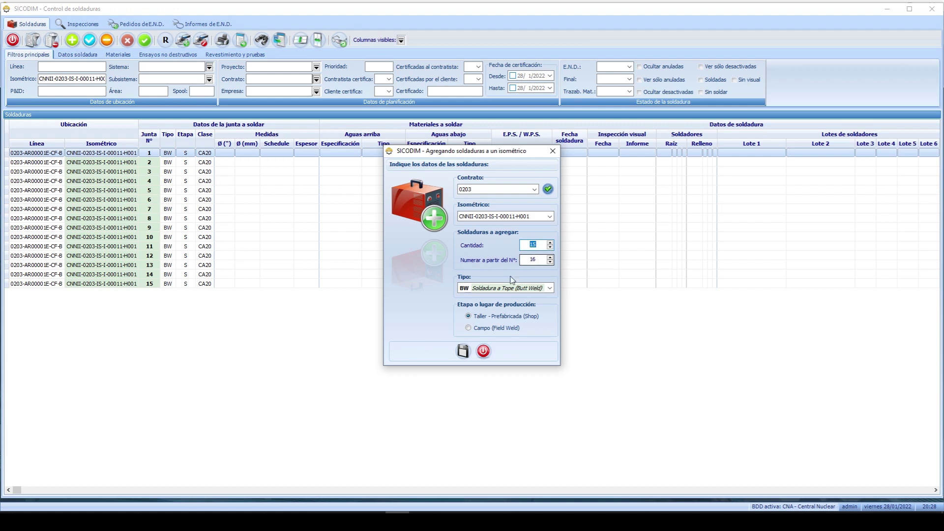
pyautogui.write('2')
pyautogui.click(463, 351)
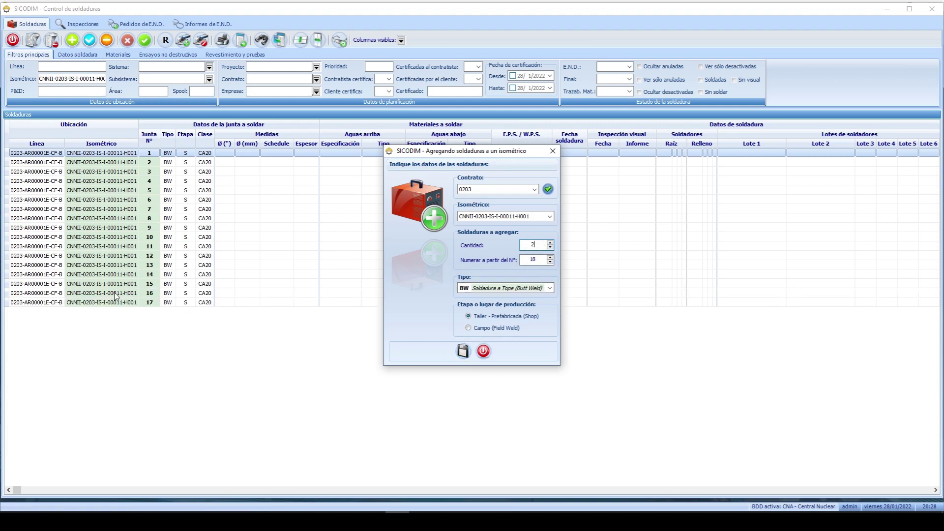
pyautogui.click(483, 351)
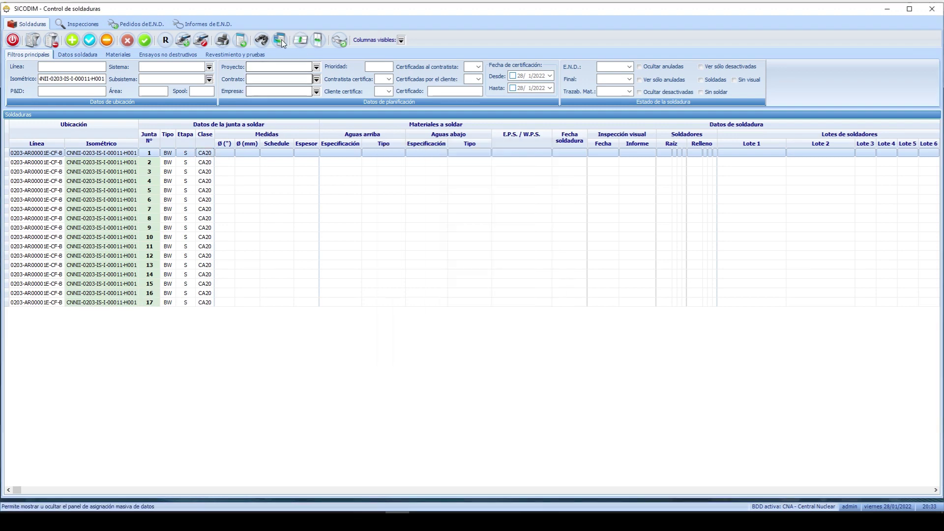
# Mass-assign diameter 1", schedule 10/10S and thickness 2,77 to all 17 welds of the isometric.
pyautogui.click(280, 41)
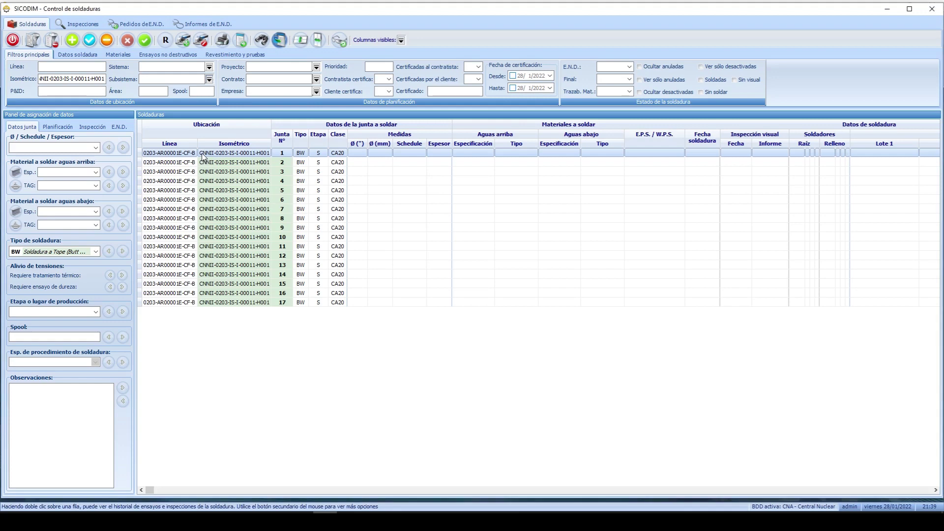
pyautogui.moveTo(204, 156); pyautogui.dragTo(163, 369)
pyautogui.click(96, 147)
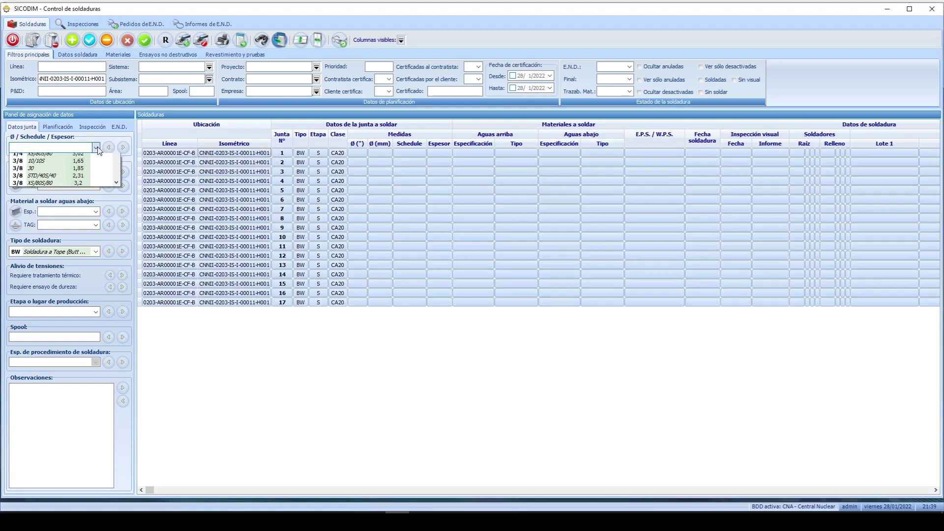
pyautogui.click(60, 191)
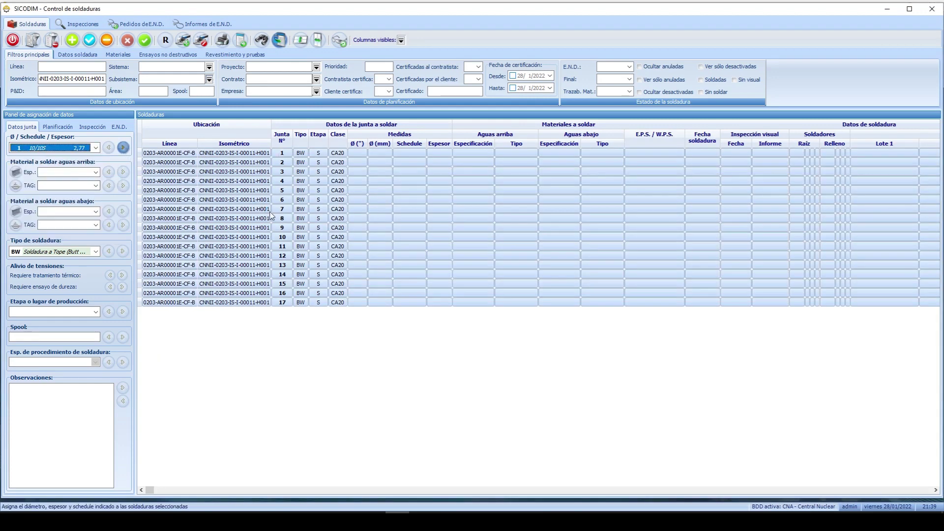
pyautogui.click(282, 237)
# Change the weld type of joints 4, 6 and 11 to NW (Soldadura de Derivación).
pyautogui.click(298, 182)
pyautogui.keyDown('ctrl'); pyautogui.click(300, 200); pyautogui.keyUp('ctrl')
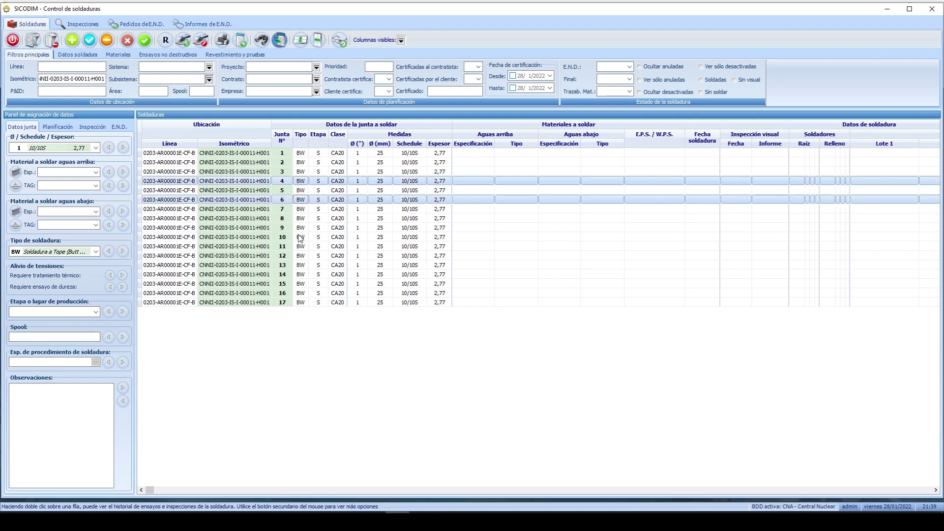
pyautogui.keyDown('ctrl'); pyautogui.click(301, 247); pyautogui.keyUp('ctrl')
pyautogui.click(97, 252)
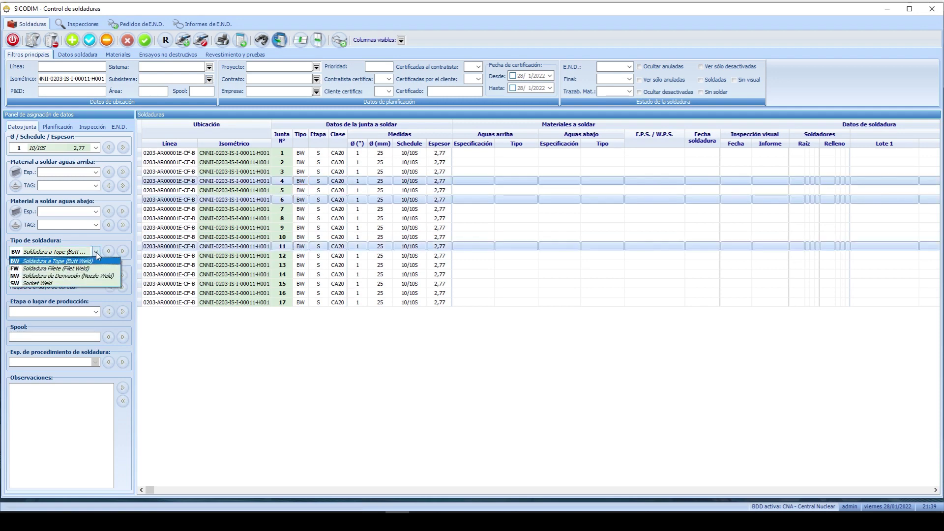
pyautogui.click(73, 275)
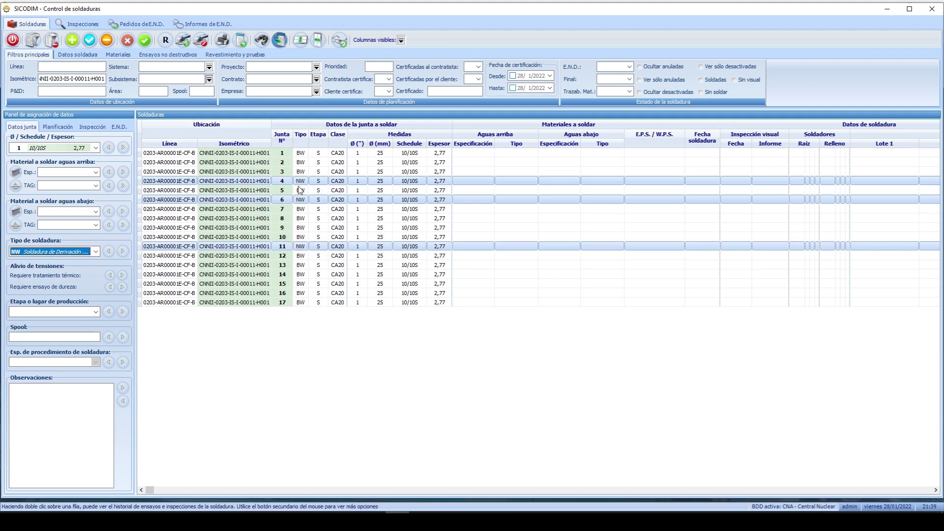
# Assign diameter 3/8", schedule 30 and thickness 1,85 to joints 4, 6 and 11.
pyautogui.click(96, 148)
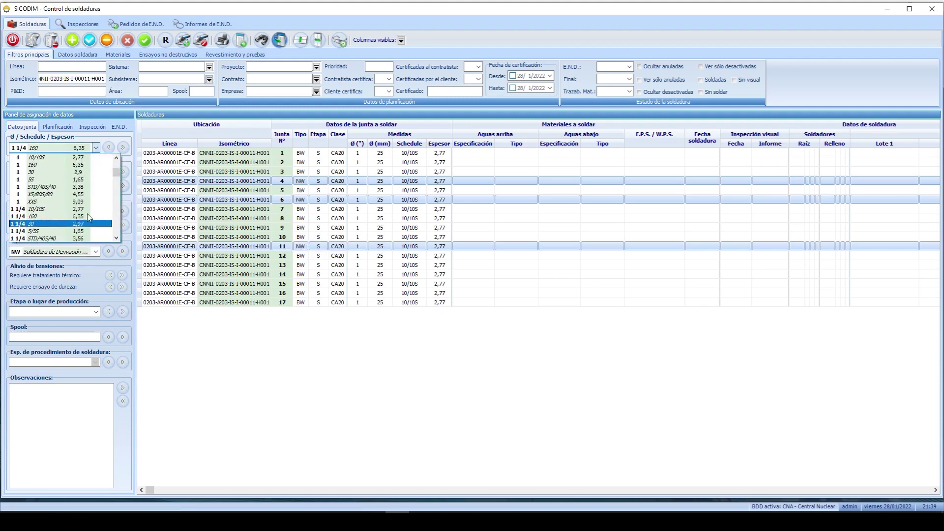
pyautogui.scroll(5, 44, 172)
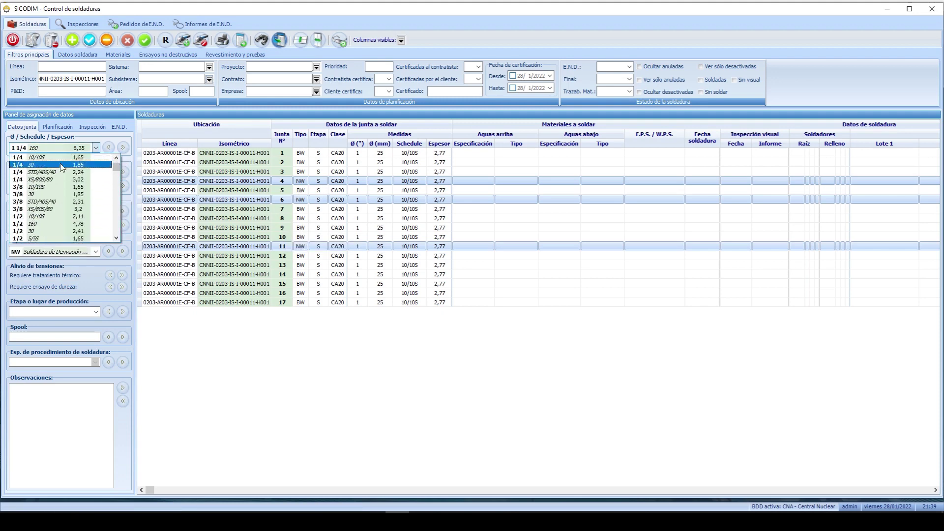
pyautogui.click(38, 195)
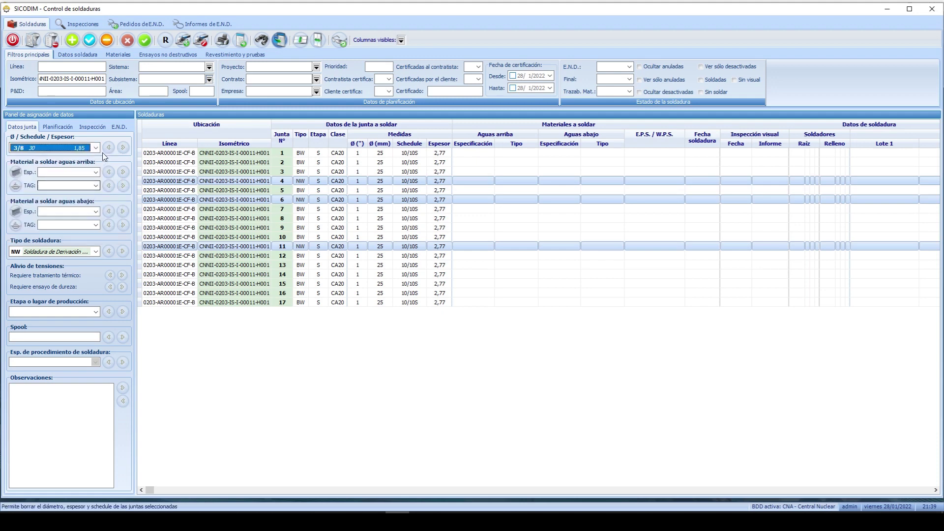
pyautogui.click(370, 225)
# Assign specification A106 as both the upstream and downstream material of all 17 welds.
pyautogui.moveTo(410, 155); pyautogui.dragTo(396, 302)
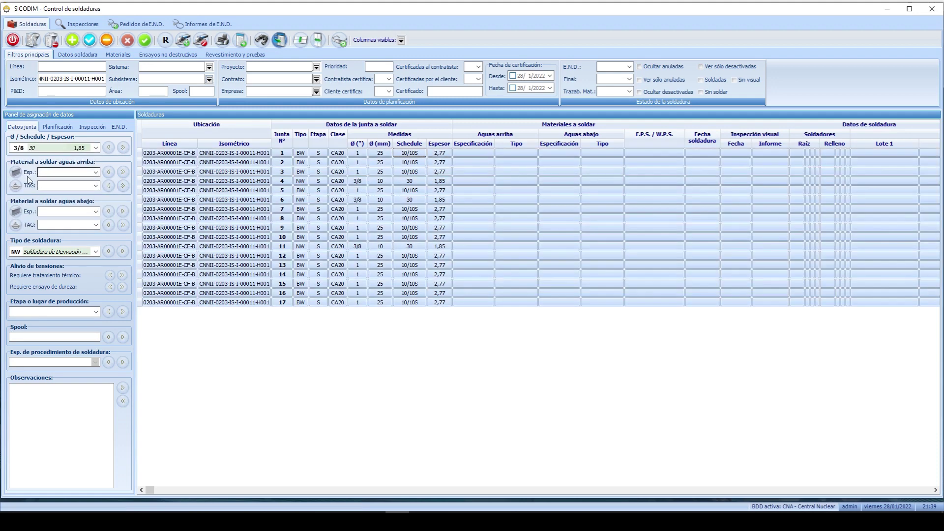
pyautogui.click(96, 172)
pyautogui.click(65, 183)
pyautogui.click(123, 172)
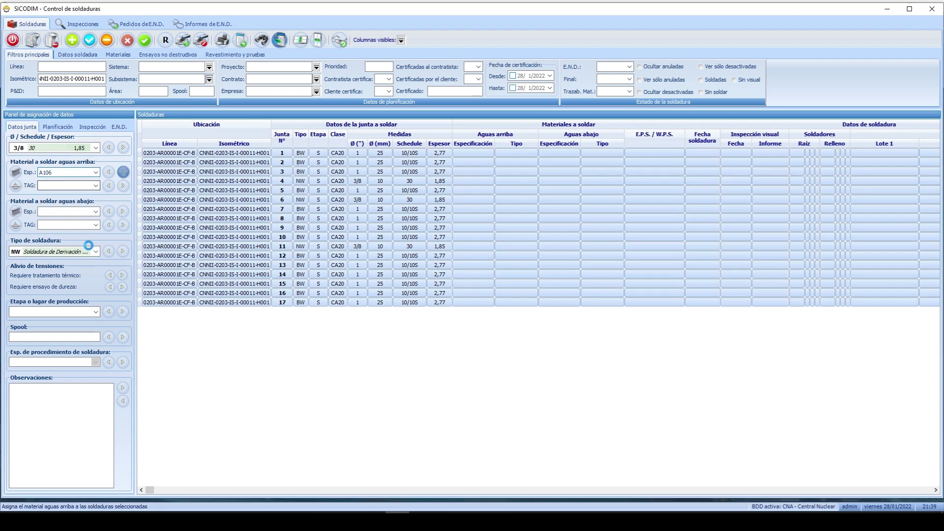
pyautogui.click(96, 212)
pyautogui.click(66, 223)
pyautogui.click(123, 211)
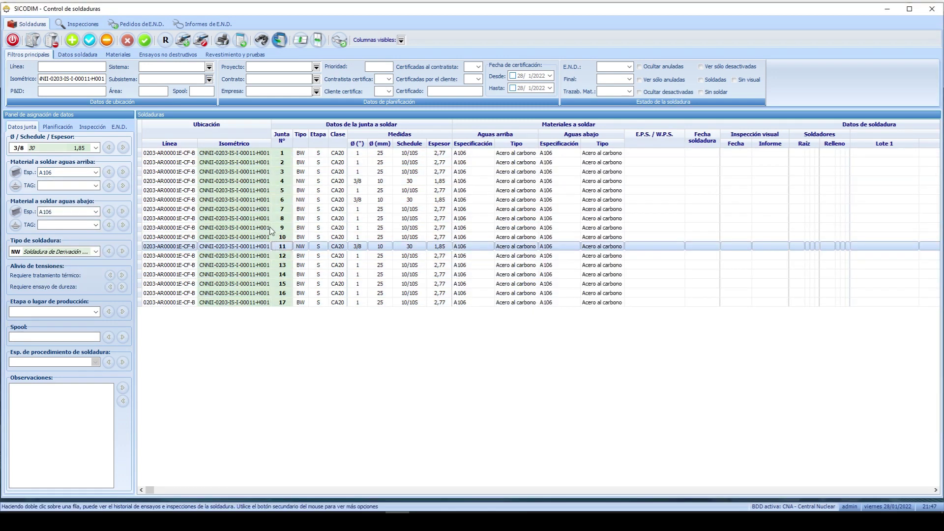
pyautogui.click(266, 210)
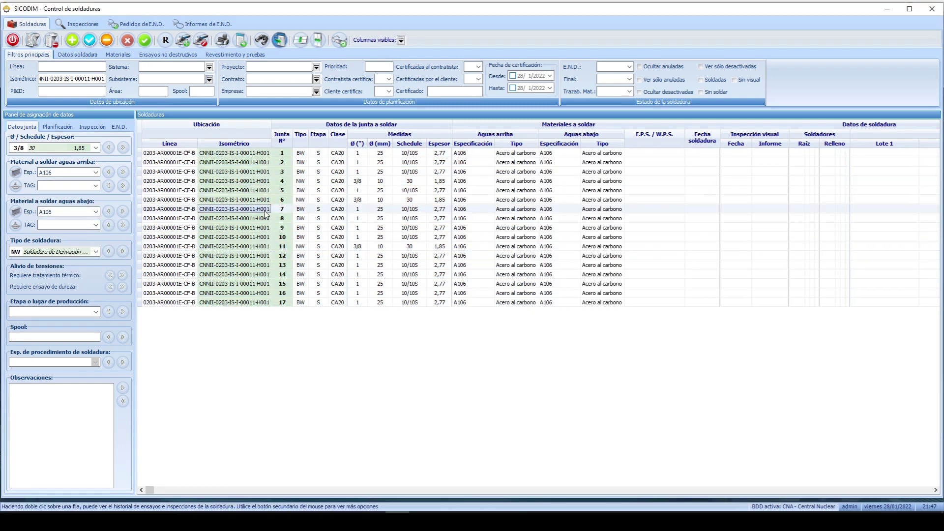
pyautogui.click(251, 237)
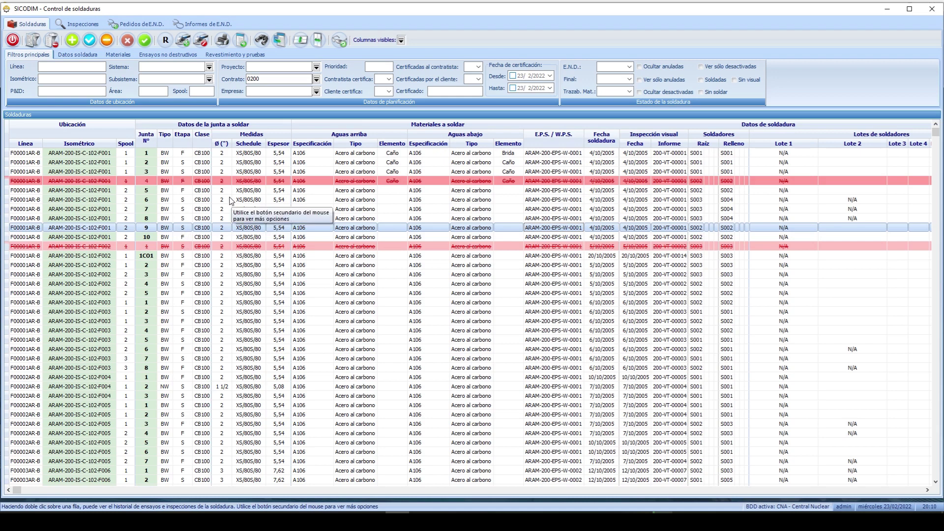
# Review the joint measurements, welding dates and welder lots of the welds in contract 0200.
pyautogui.click(236, 172)
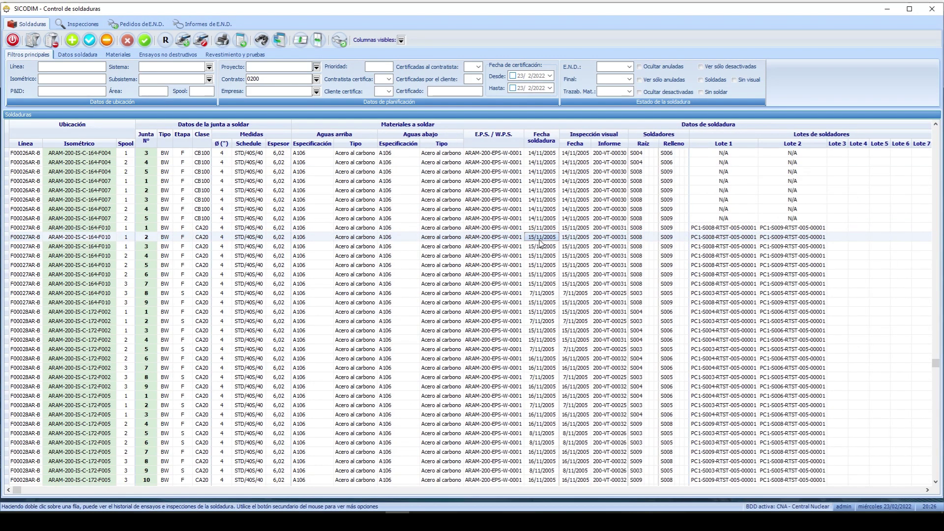
pyautogui.click(541, 237)
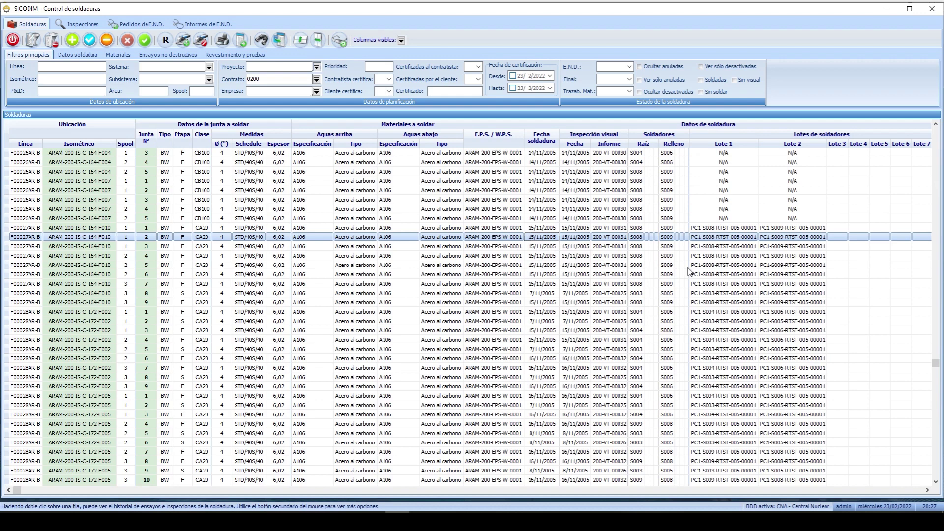
pyautogui.click(717, 238)
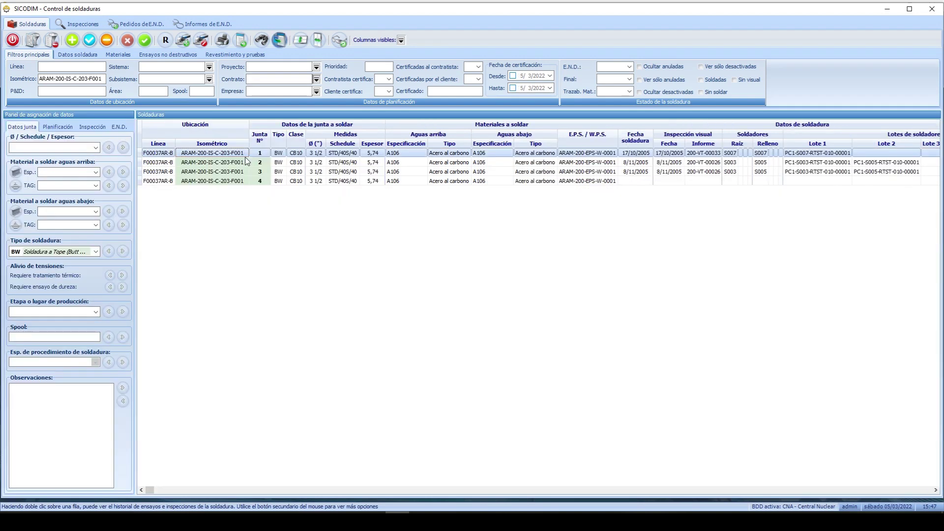
# Assign root welder S003, fill welder S003 and welding date 4/3/2022 to joint 4 of isometric ARAM-200-IS-C-203-F001.
pyautogui.click(93, 127)
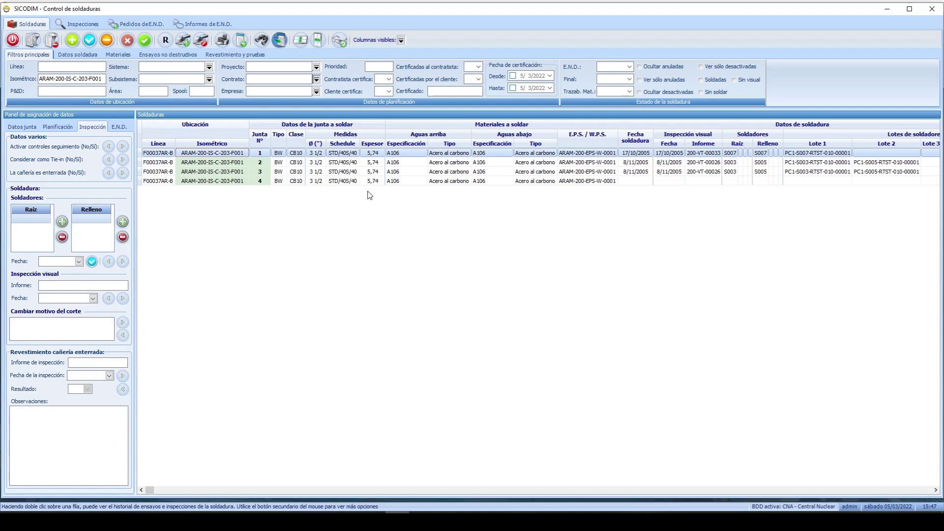
pyautogui.click(353, 181)
pyautogui.click(18, 231)
pyautogui.click(18, 241)
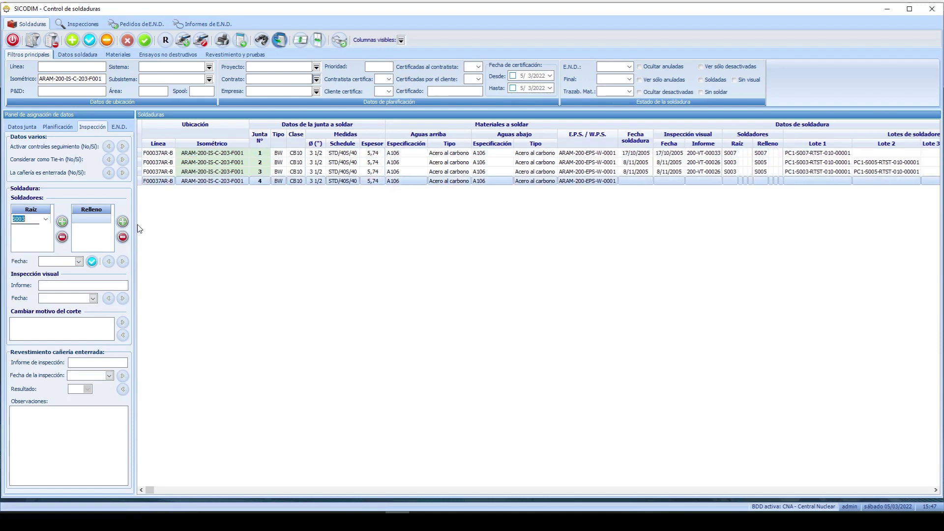
pyautogui.click(107, 224)
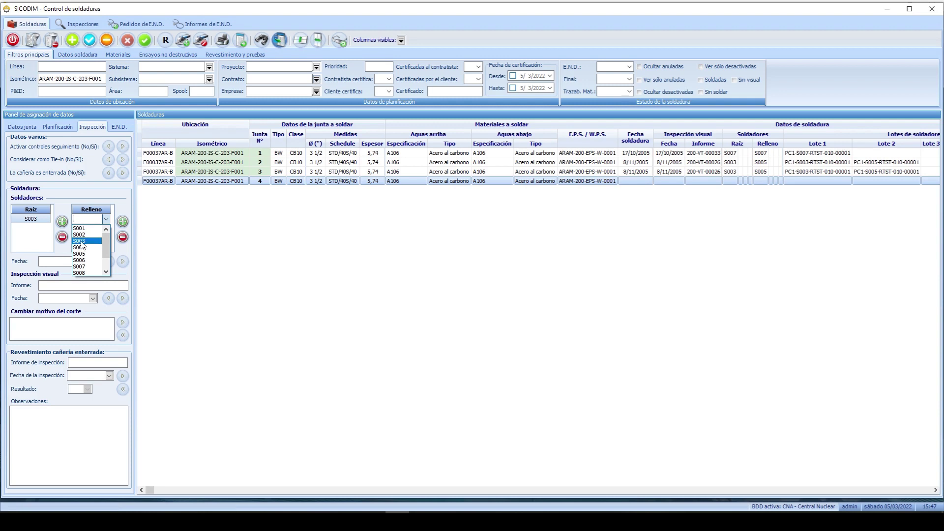
pyautogui.click(86, 241)
pyautogui.click(79, 260)
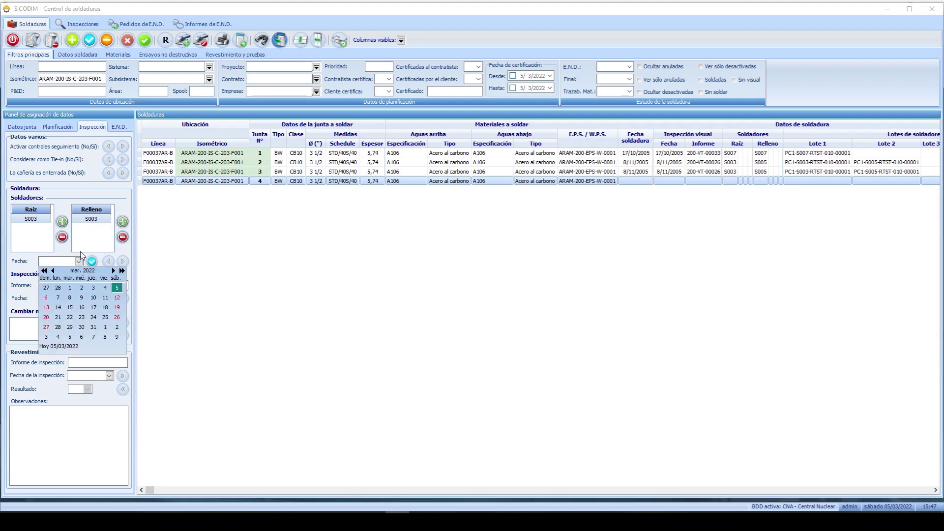
pyautogui.click(104, 288)
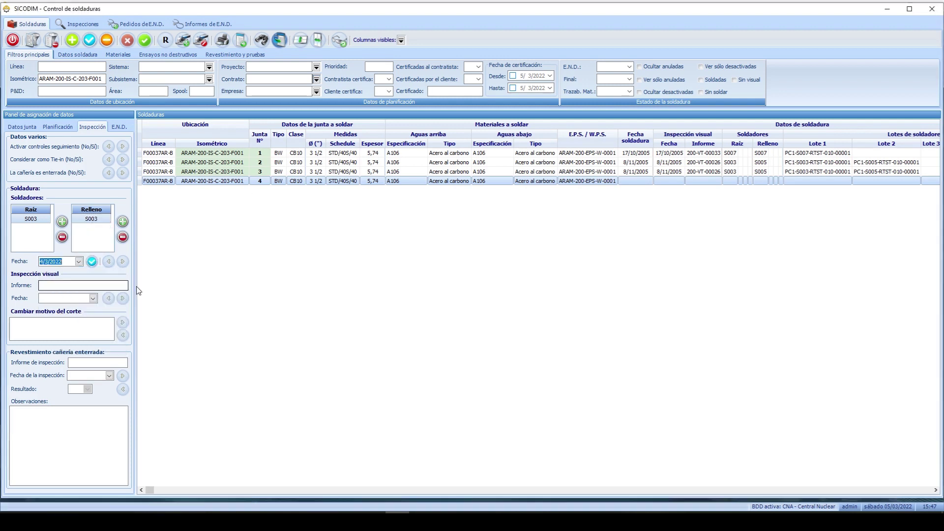
pyautogui.click(122, 261)
pyautogui.click(817, 181)
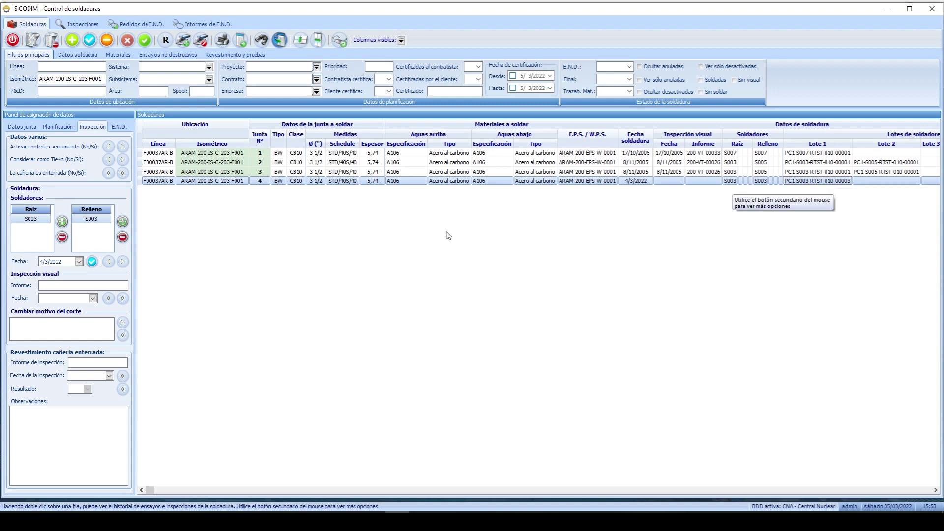
# Assign visual inspection report 200-VT-00080 dated 4/3/2022 to joint 4.
pyautogui.write('200-VT-00026')
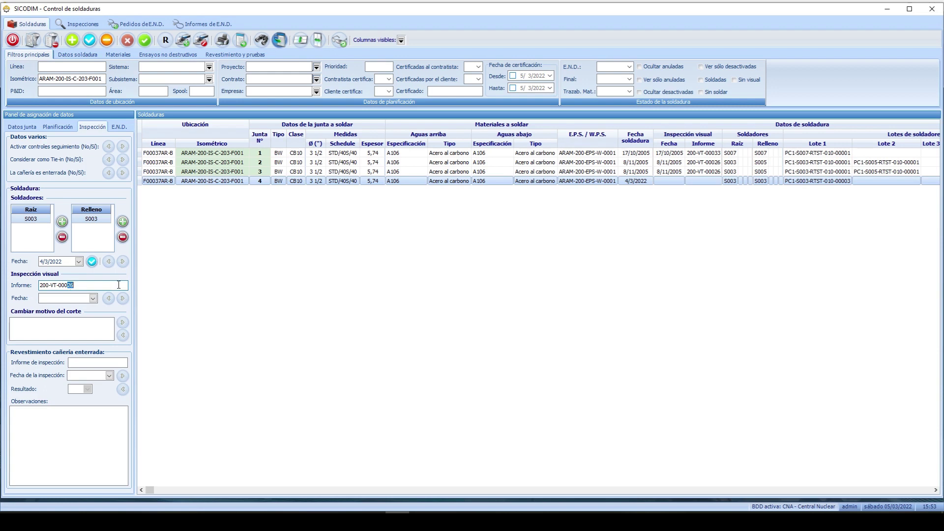
pyautogui.click(93, 299)
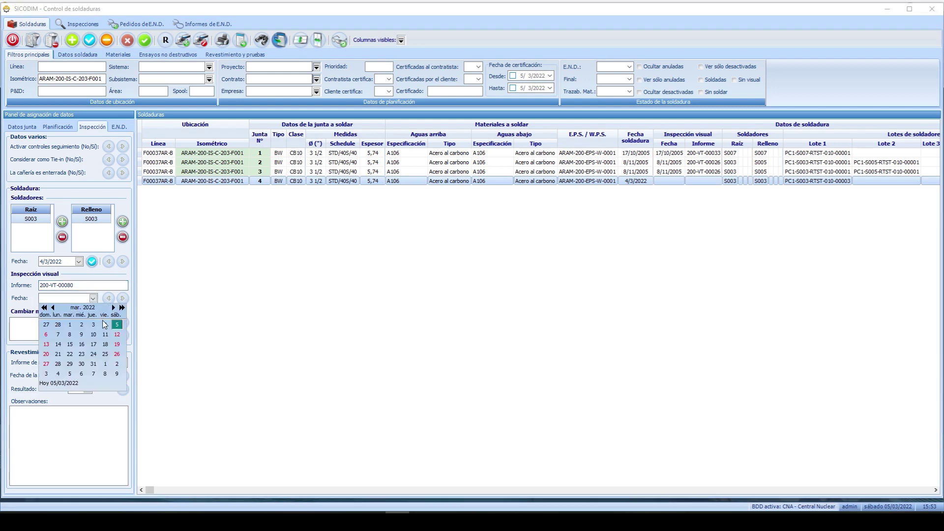
pyautogui.click(104, 324)
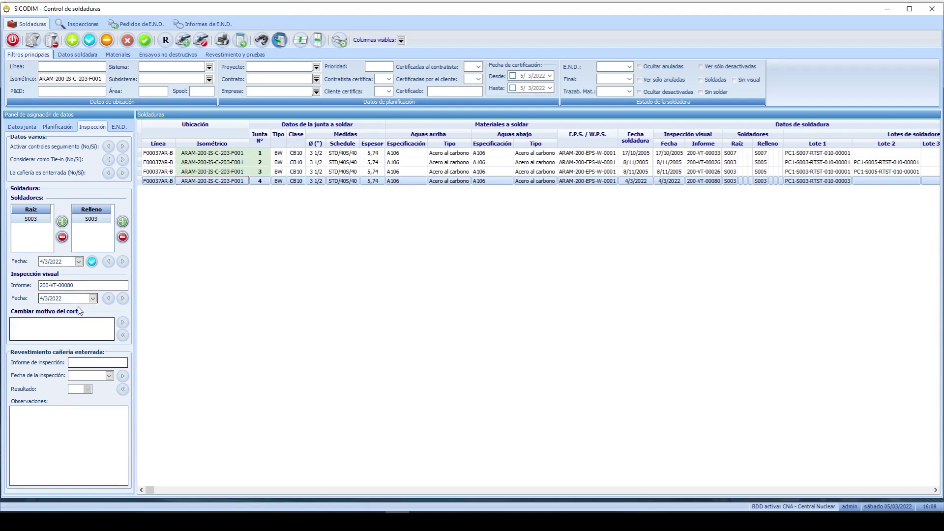
# View the E.N.D. assignment data, then examine joint 5CO1 of isometric ARAM-200-IS-C-102-F006 in contract 0200.
pyautogui.click(119, 127)
pyautogui.click(109, 149)
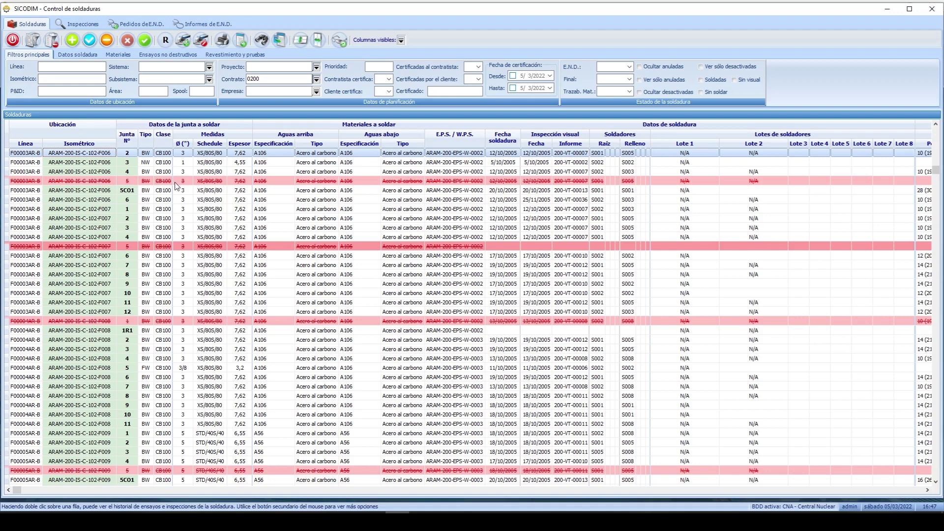
pyautogui.click(133, 191)
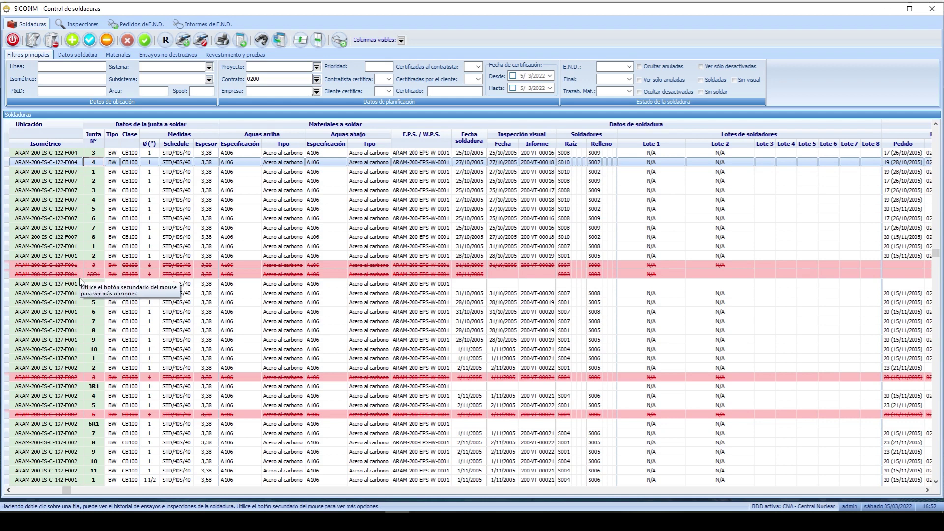
# Examine joint 3CO2 of isometric ARAM-200-IS-C-127-F001 and repair joint 3R1 of ARAM-200-IS-C-137-F002, and review the annulment and cut reasons in contract 0200.
pyautogui.click(92, 286)
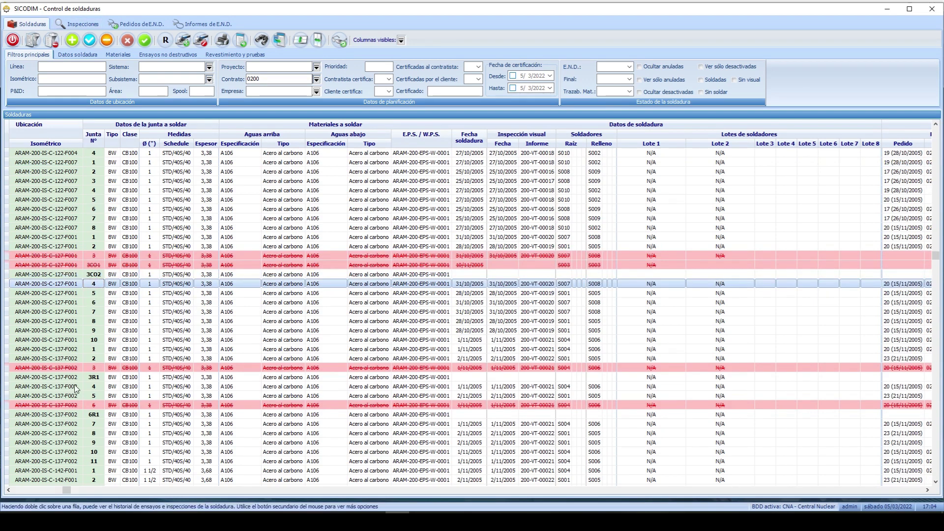
pyautogui.click(90, 387)
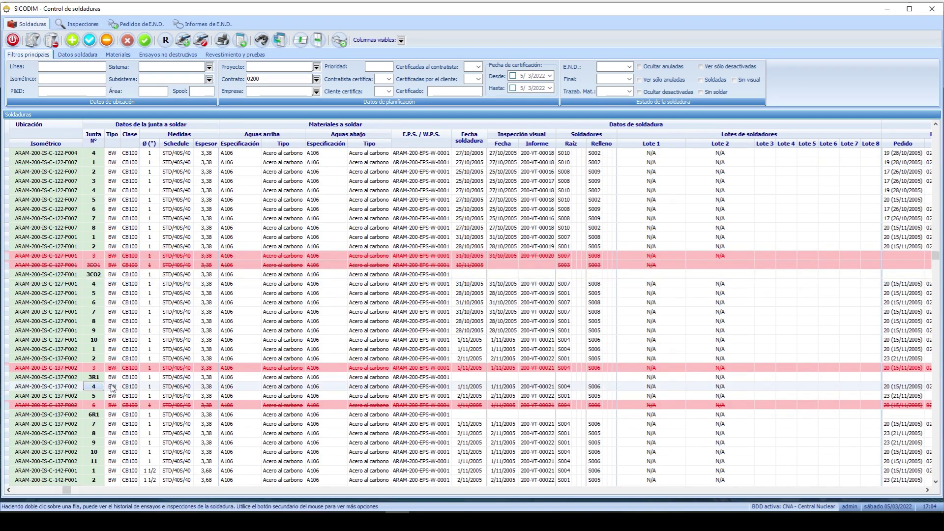
pyautogui.click(93, 379)
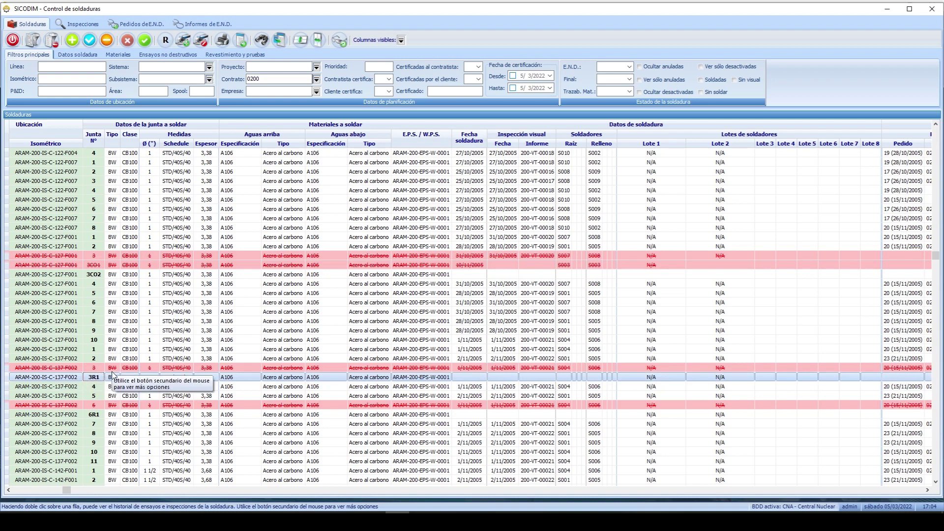
pyautogui.click(97, 387)
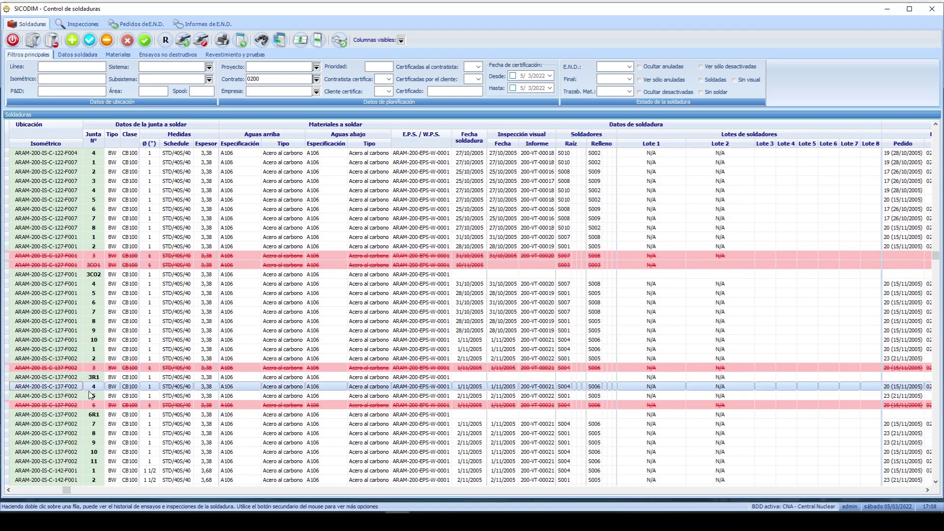
pyautogui.click(96, 275)
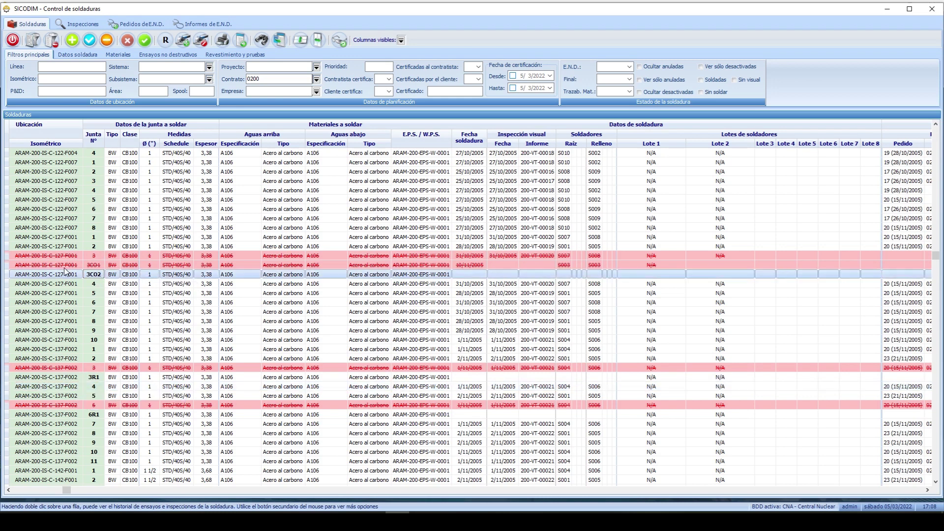
pyautogui.click(88, 285)
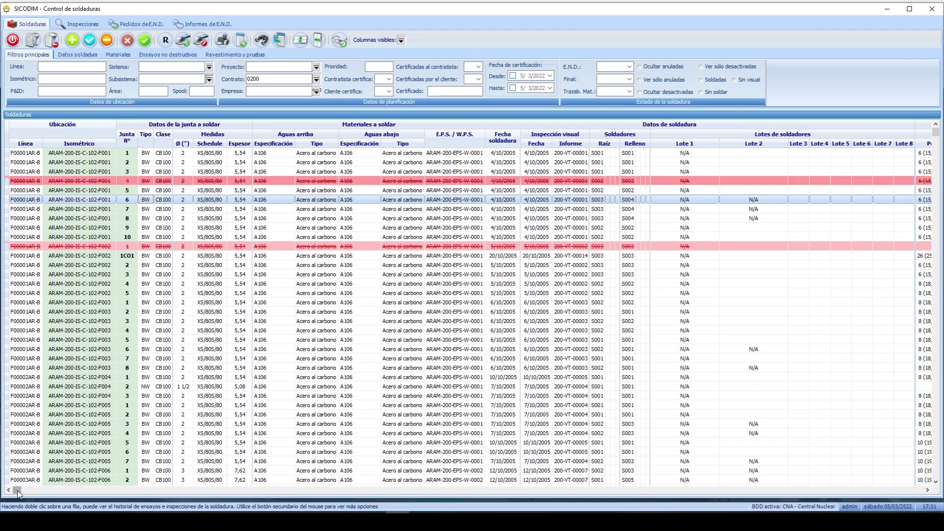
pyautogui.moveTo(919, 490); pyautogui.dragTo(921, 490)
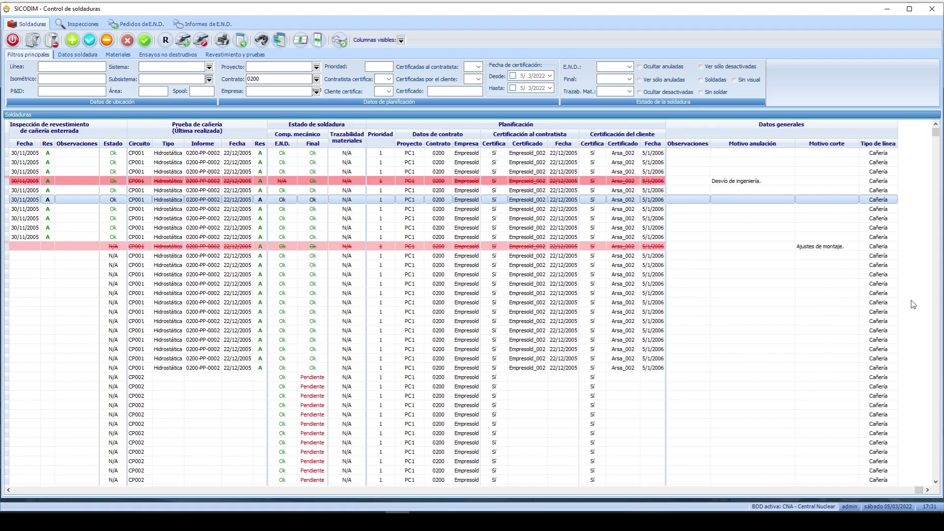
pyautogui.click(734, 181)
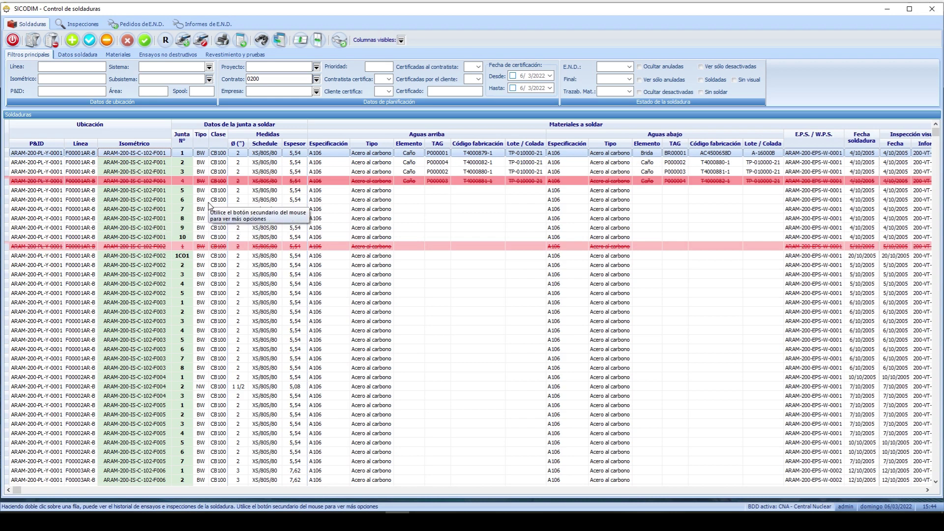
# View the E.P.S./W.P.S. document and the upstream material document of joint 1 of isometric ARAM-200-IS-C-102-F001.
pyautogui.rightClick(153, 156)
pyautogui.moveTo(168, 165)
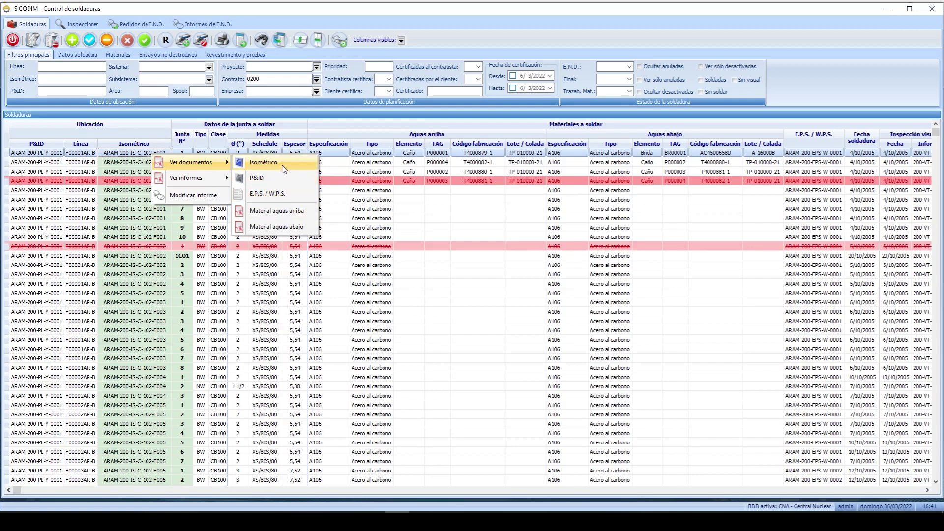
pyautogui.click(281, 194)
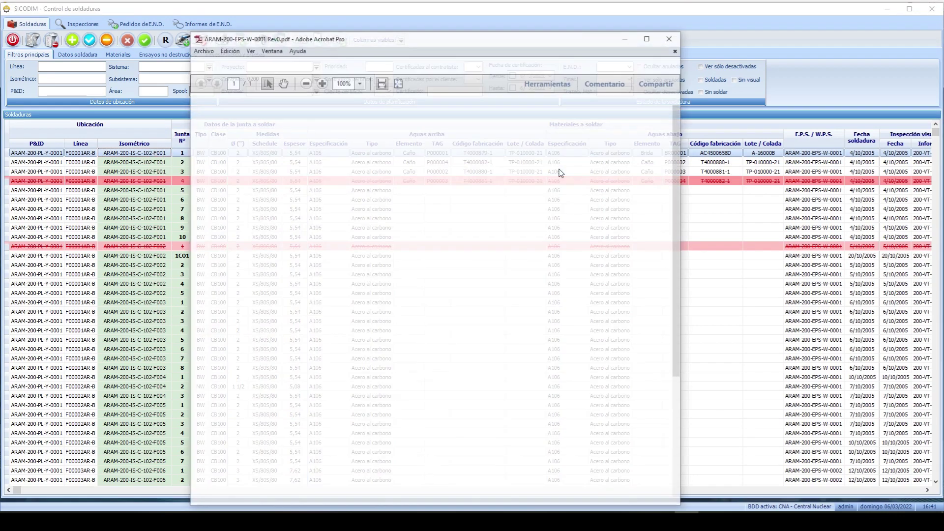
pyautogui.click(671, 37)
pyautogui.rightClick(442, 156)
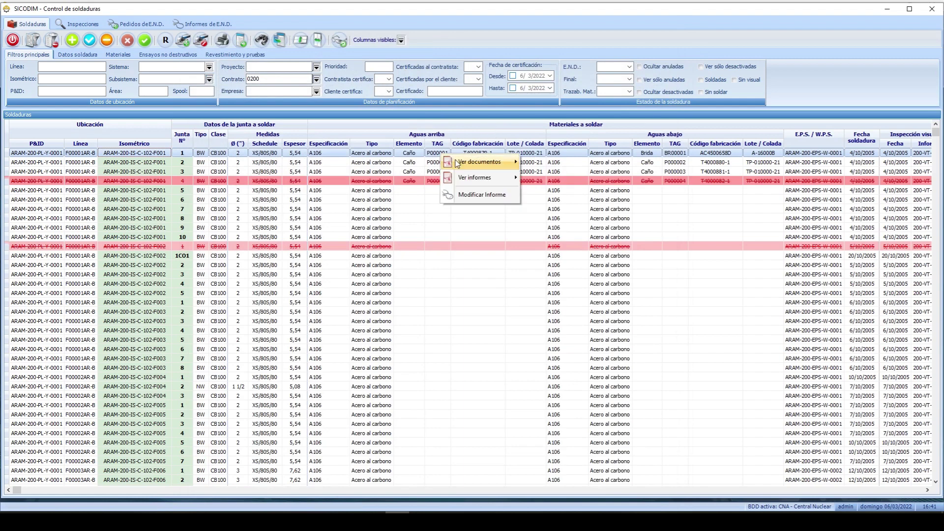
pyautogui.moveTo(481, 166)
pyautogui.click(554, 216)
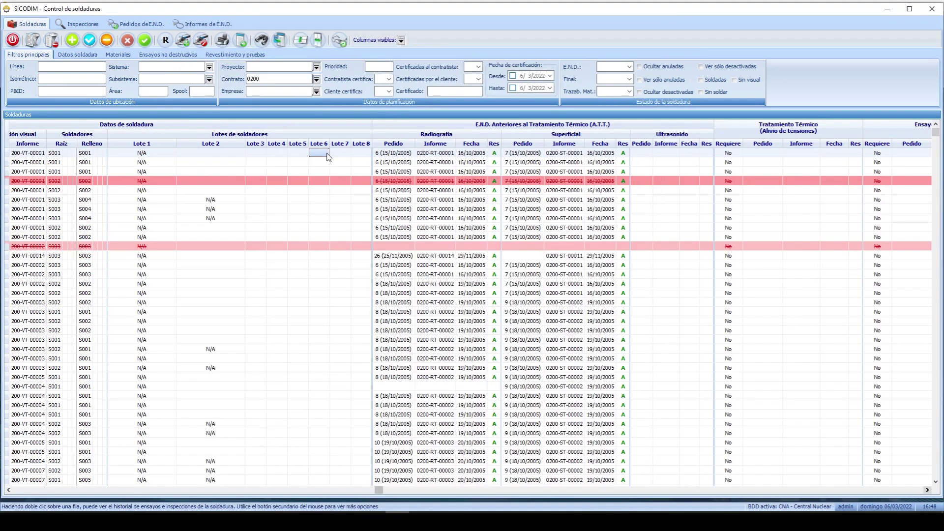
# View the reports of all tests assigned to joint 1 of isometric ARAM-200-IS-C-102-F001 and close them.
pyautogui.rightClick(329, 157)
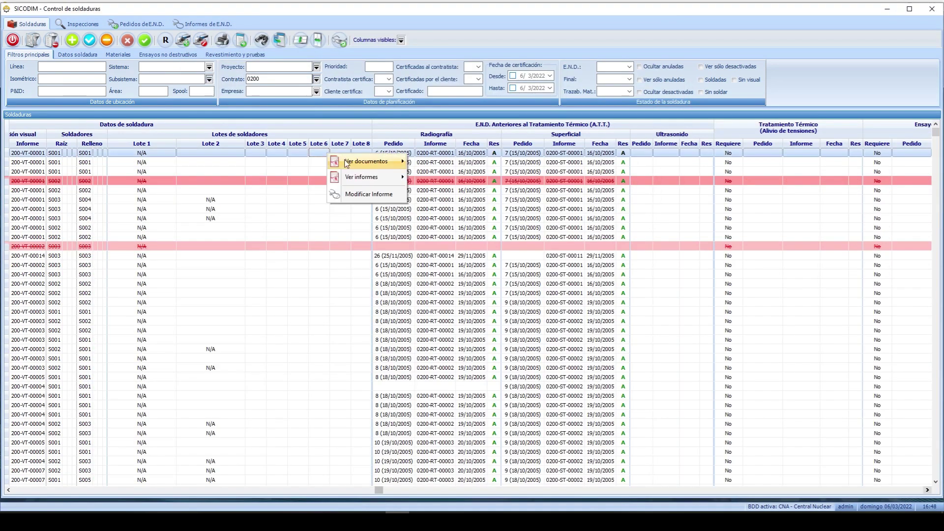
pyautogui.moveTo(351, 178)
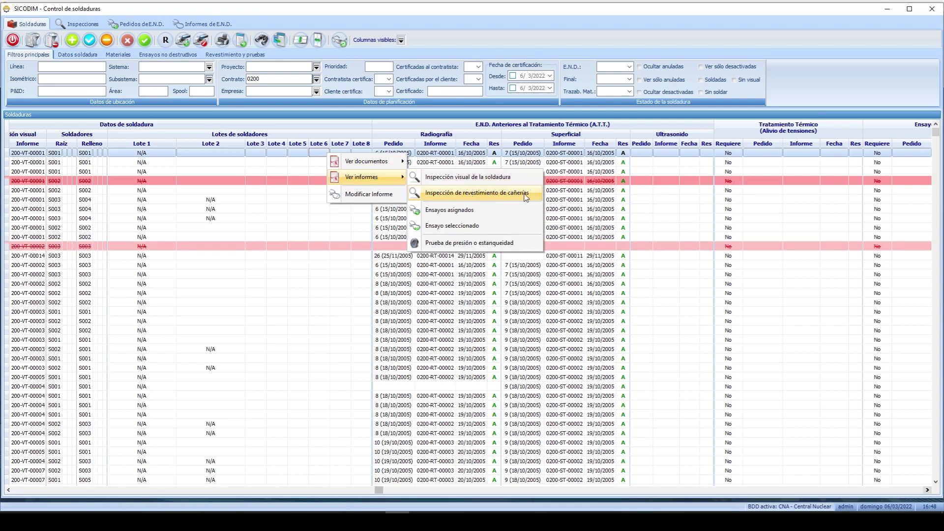
pyautogui.click(449, 211)
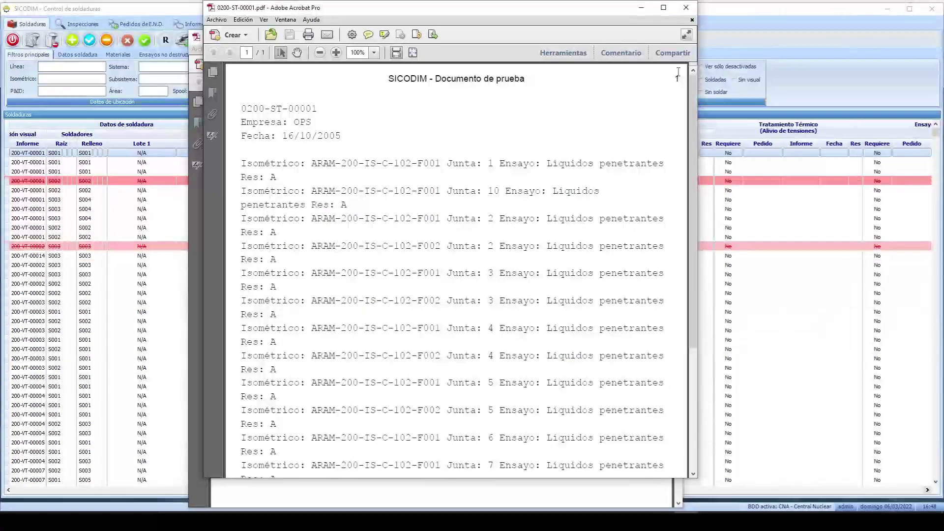
pyautogui.click(685, 7)
pyautogui.click(670, 38)
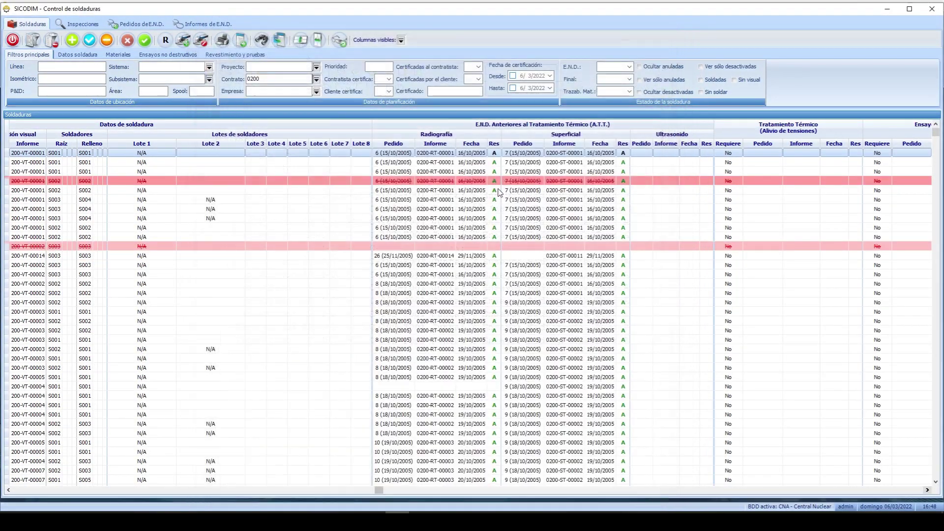
# View only the report of the selected radiography test of joint 1 and close it.
pyautogui.rightClick(441, 155)
pyautogui.moveTo(465, 182)
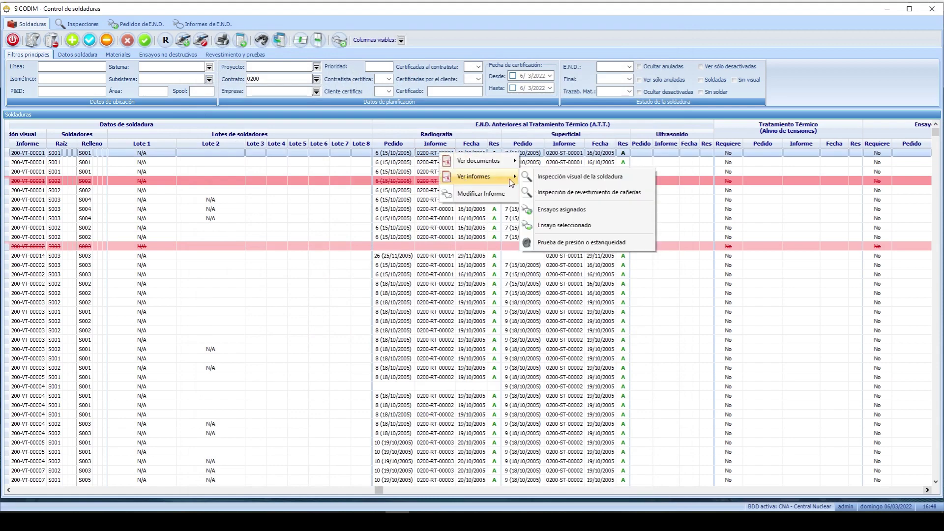
pyautogui.click(555, 227)
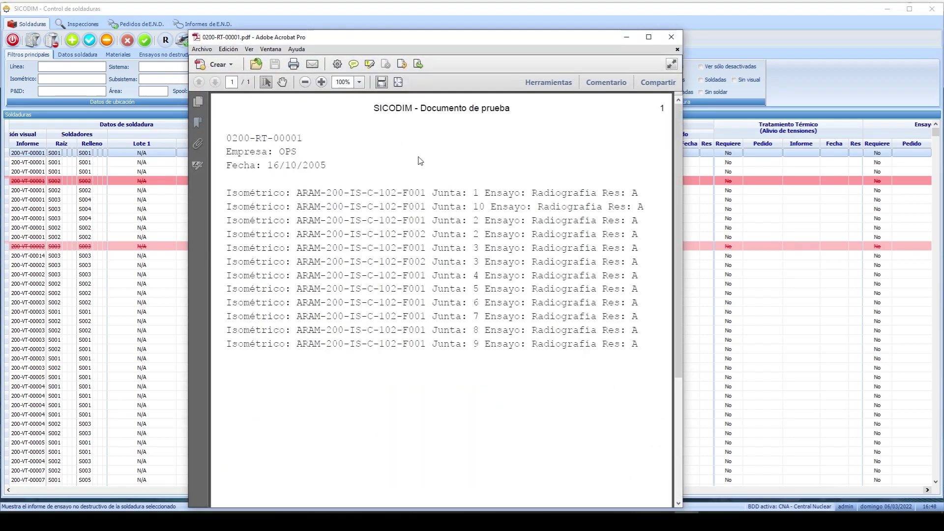
pyautogui.click(670, 35)
# View the pressure or leak test report of joint 1 and close it.
pyautogui.rightClick(444, 152)
pyautogui.moveTo(475, 178)
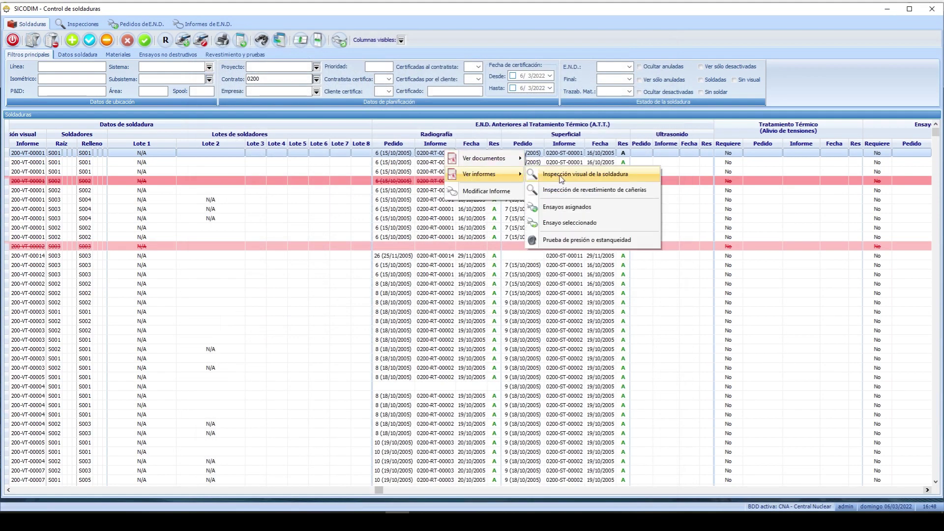
pyautogui.click(577, 242)
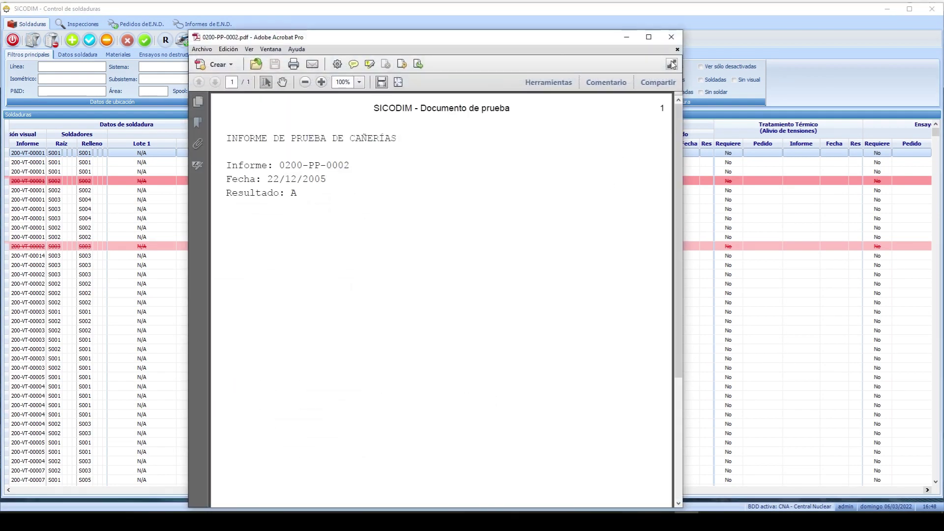
pyautogui.click(670, 35)
# Open the radiography report of joint 1 for modification and close it without changes.
pyautogui.rightClick(432, 155)
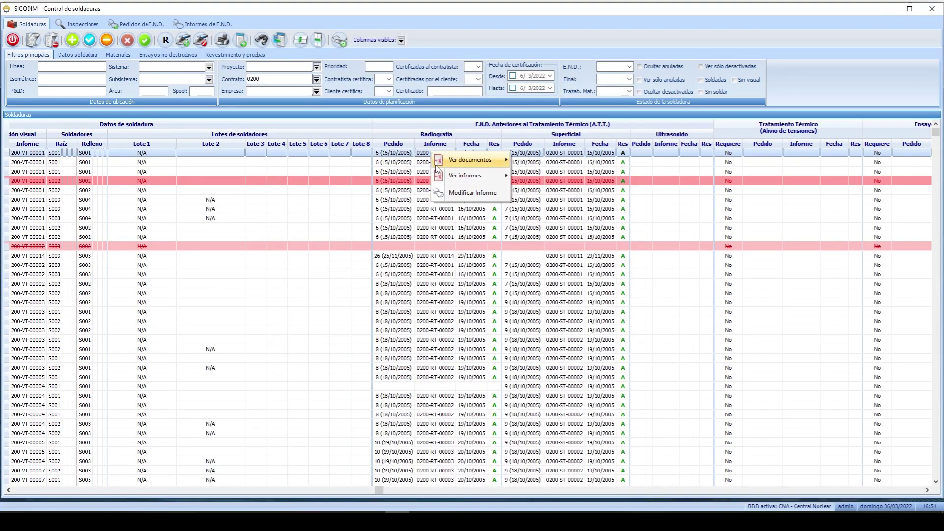
pyautogui.click(470, 191)
pyautogui.click(482, 420)
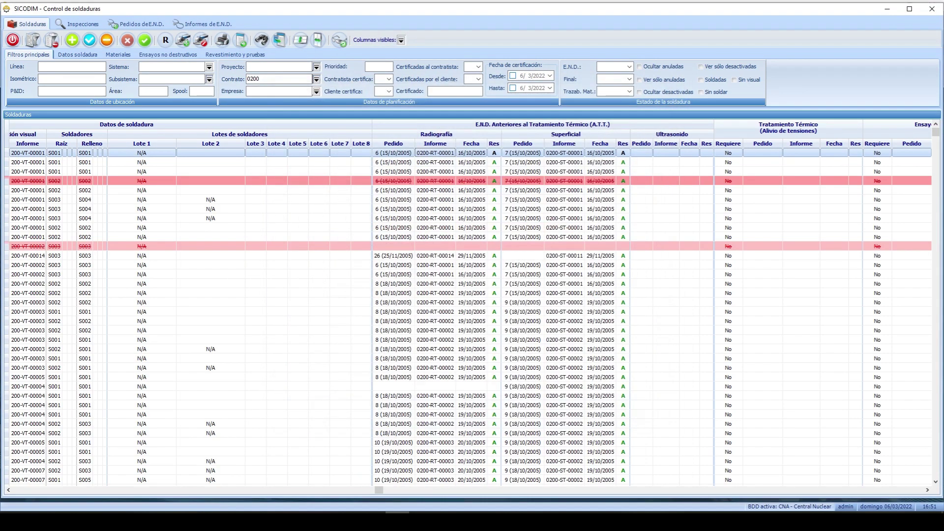
# Look through the weld data, materials, non-destructive testing, and coating and tests filters, and return to the main filters.
pyautogui.click(78, 55)
pyautogui.click(120, 54)
pyautogui.click(167, 55)
pyautogui.click(223, 55)
pyautogui.click(34, 55)
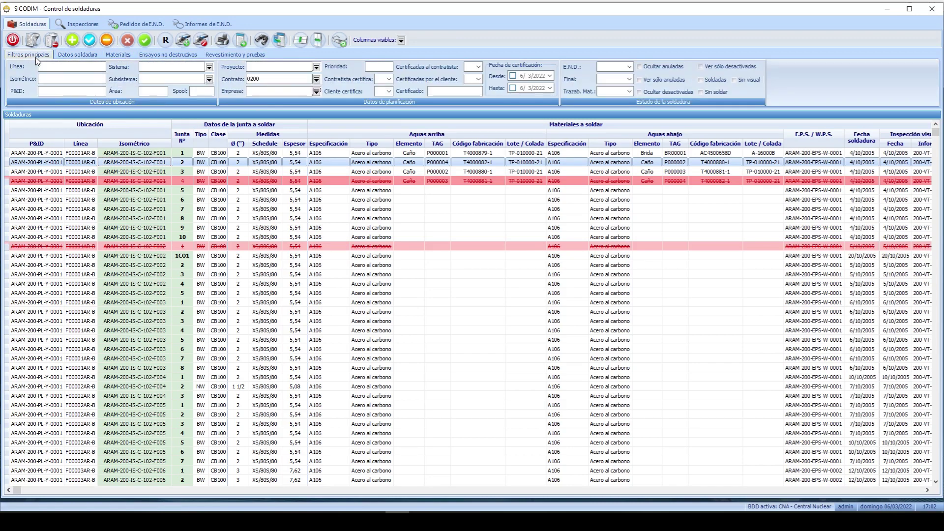
# Check the print settings of the weld tracking list, view its Excel export Seguimiento de soldaduras.xls, and return to SICODIM.
pyautogui.click(227, 45)
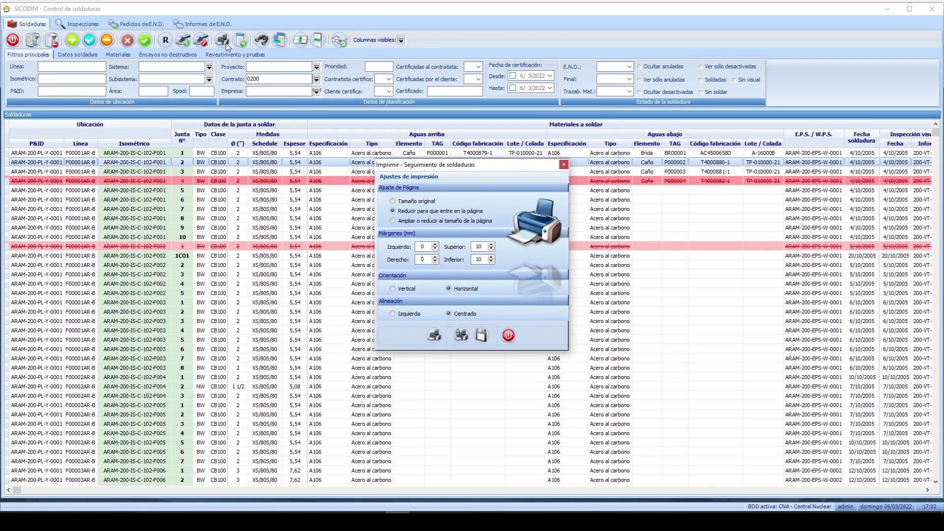
pyautogui.click(462, 310)
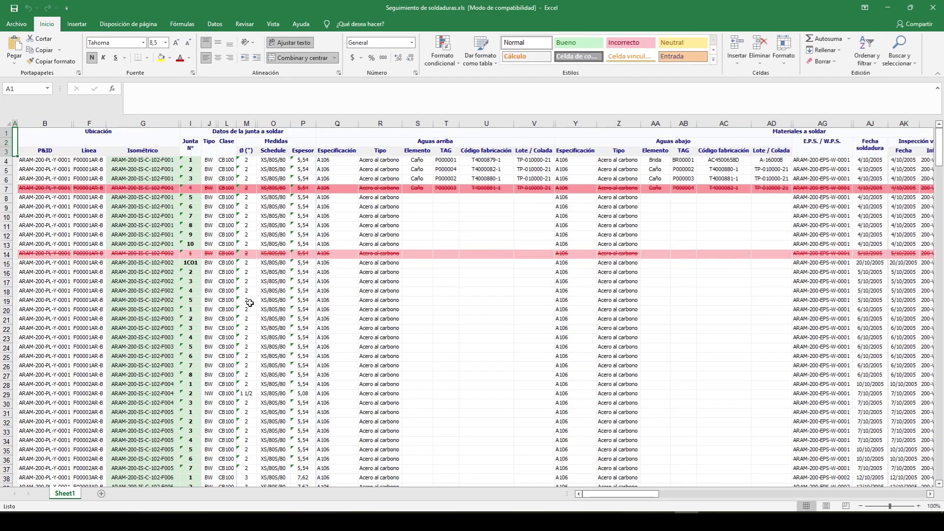
pyautogui.hotkey('alt', 'Tab')
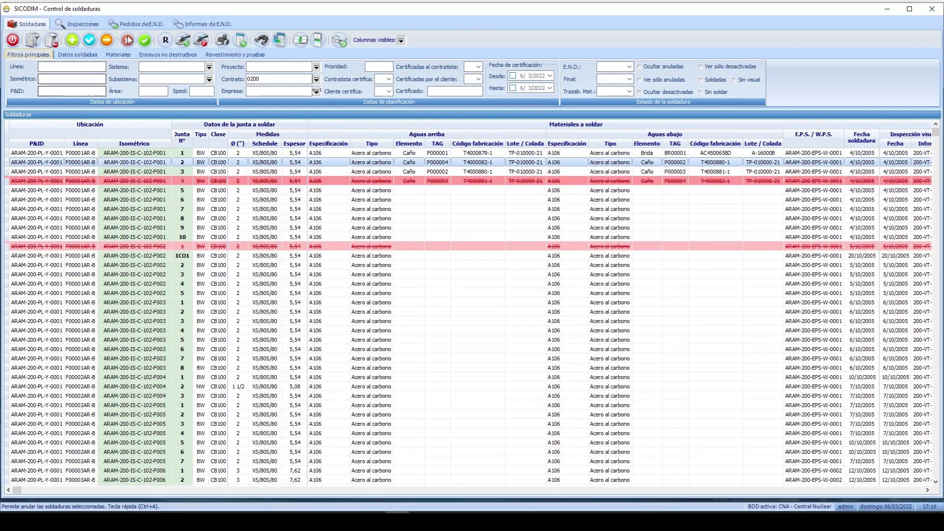
# Browse the inspection reports list and view the details and attached document of pipe coating report 0200-IR-0001.
pyautogui.click(86, 22)
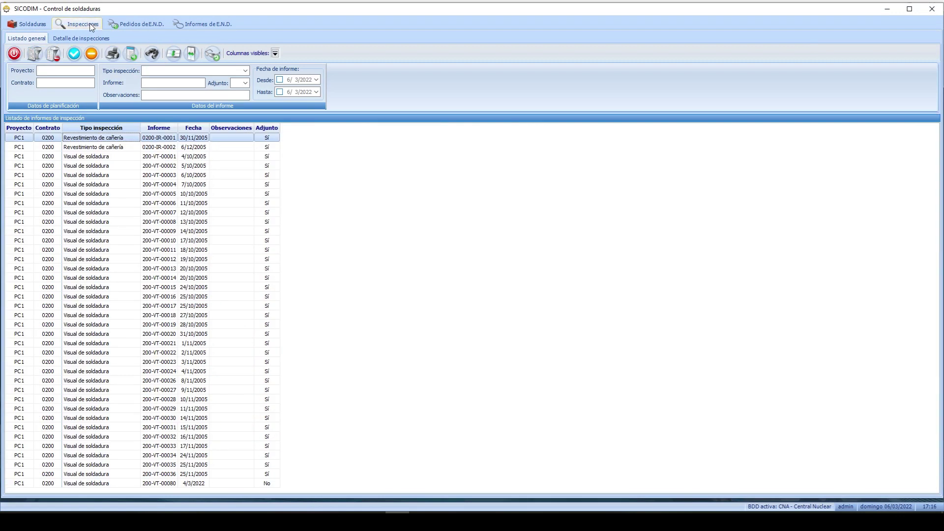
pyautogui.click(75, 157)
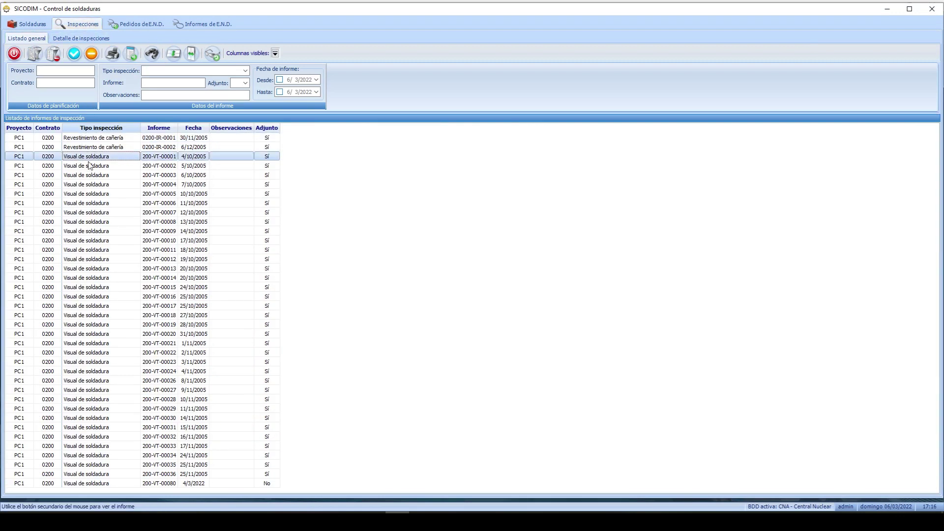
pyautogui.click(88, 193)
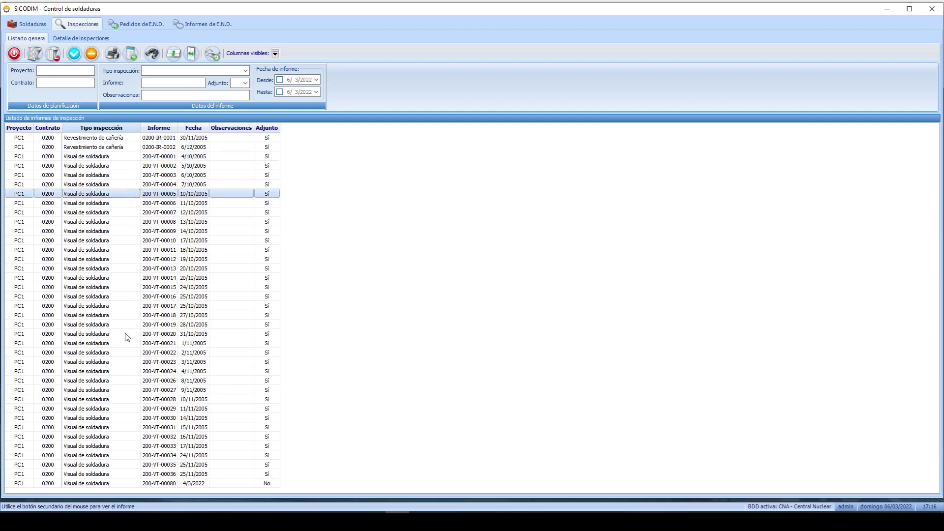
pyautogui.doubleClick(112, 141)
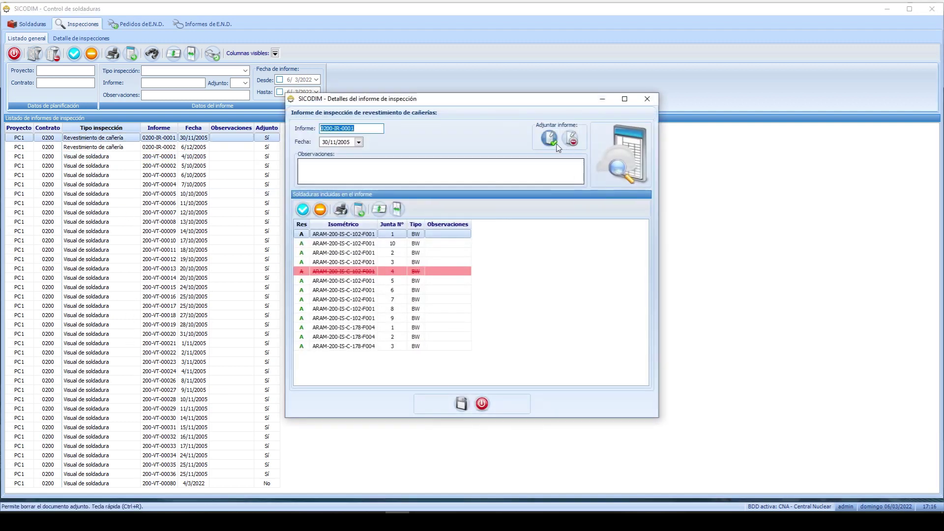
pyautogui.click(550, 137)
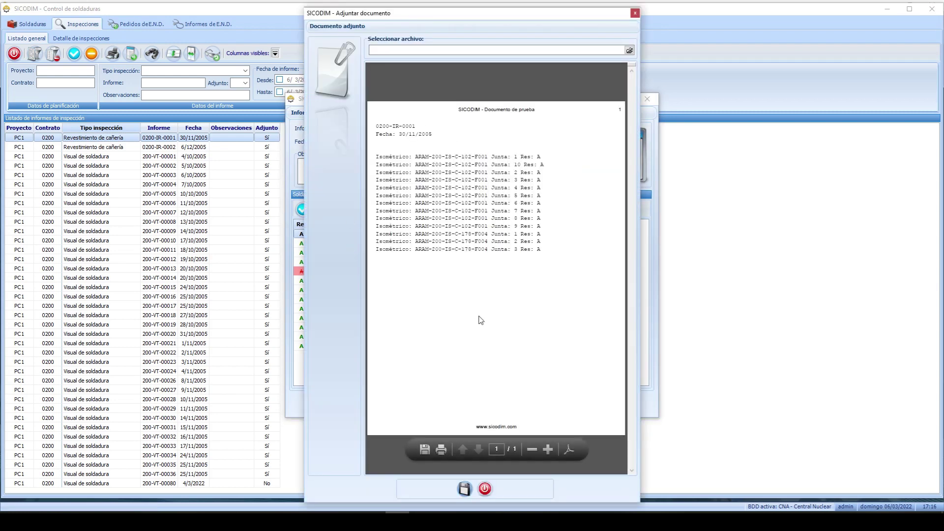
pyautogui.click(485, 489)
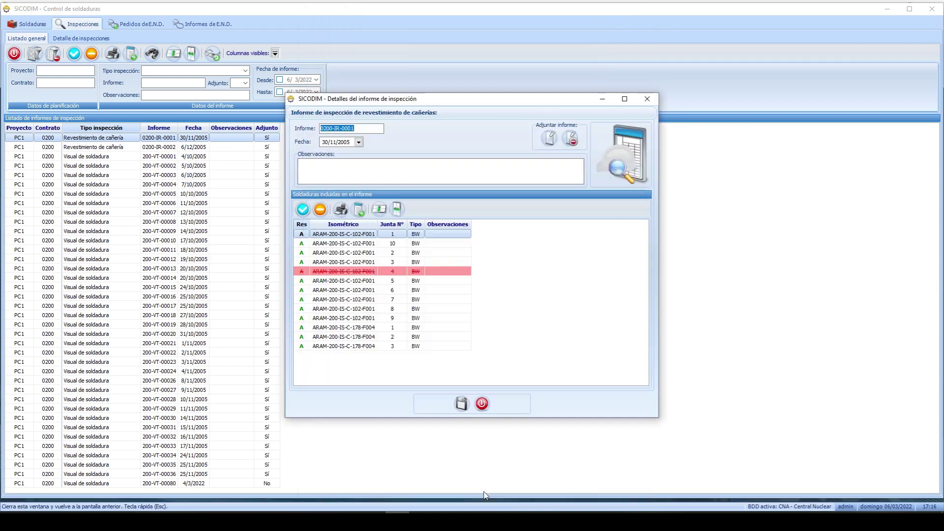
pyautogui.click(481, 401)
# Review the weld-by-weld inspection details of the pipe coating reports 0200-IR-0001 and 0200-IR-0002.
pyautogui.click(81, 38)
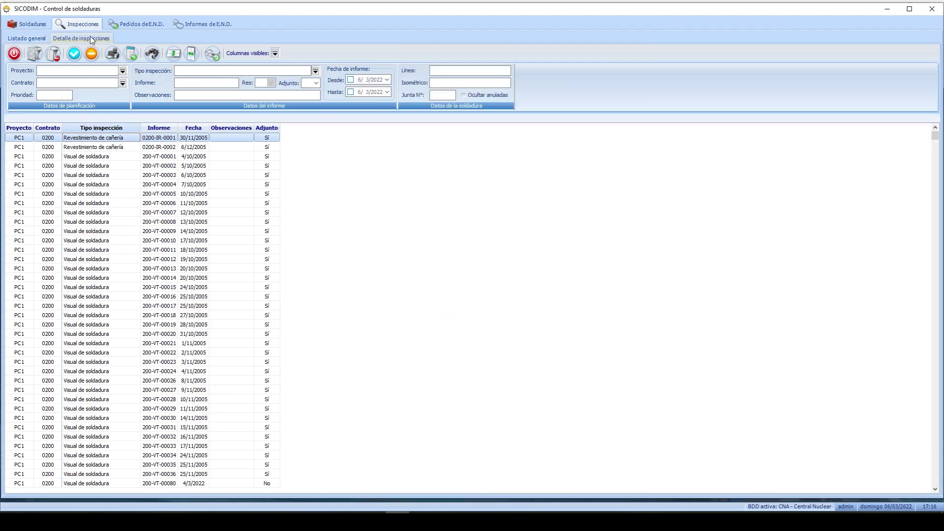
pyautogui.click(101, 175)
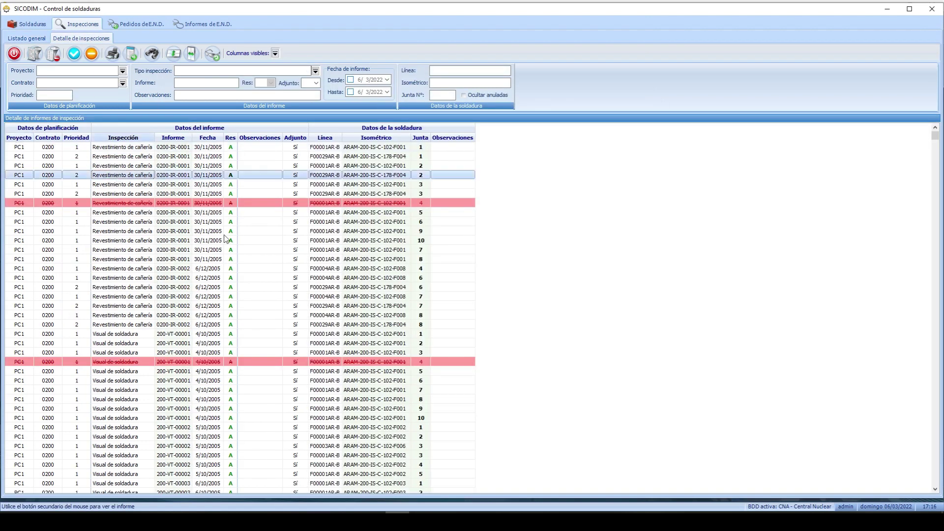
pyautogui.click(195, 324)
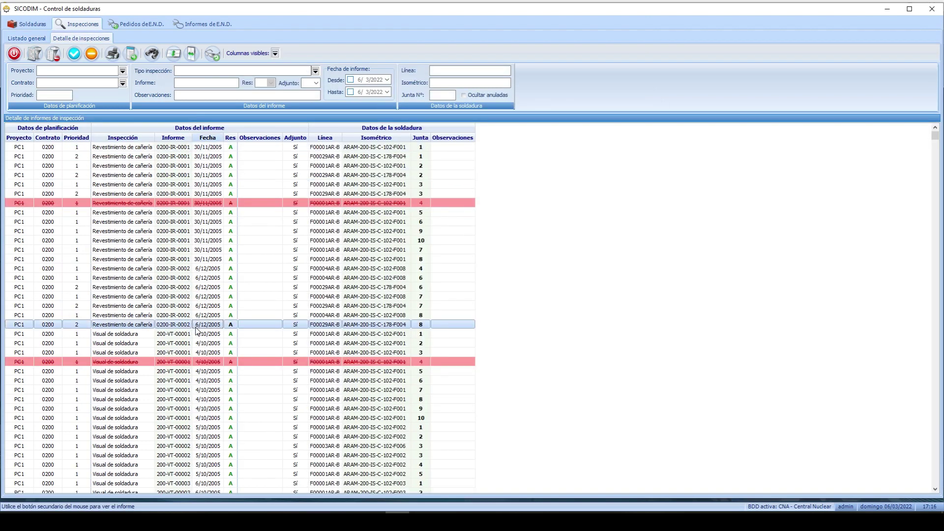
# Create a new non-destructive testing request and add the contract 0200 welds available for Radiografía.
pyautogui.click(137, 24)
pyautogui.click(73, 53)
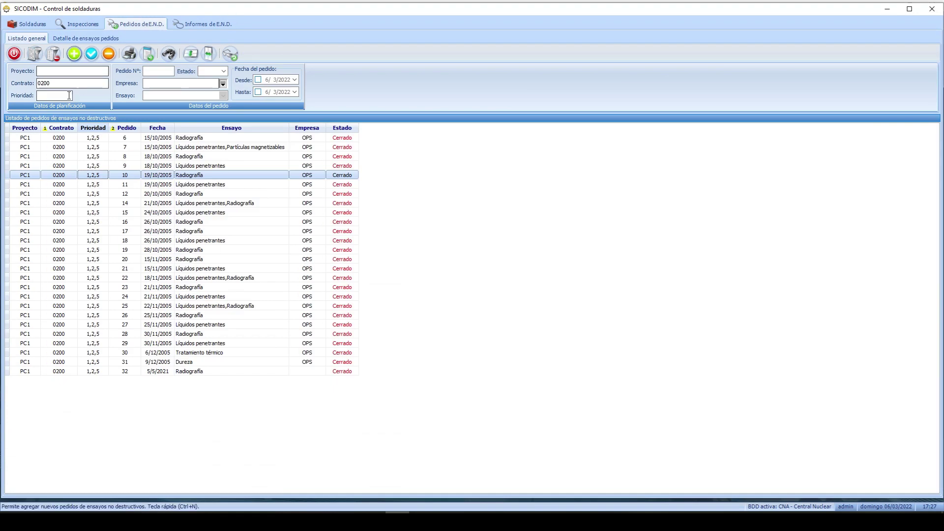
pyautogui.click(131, 48)
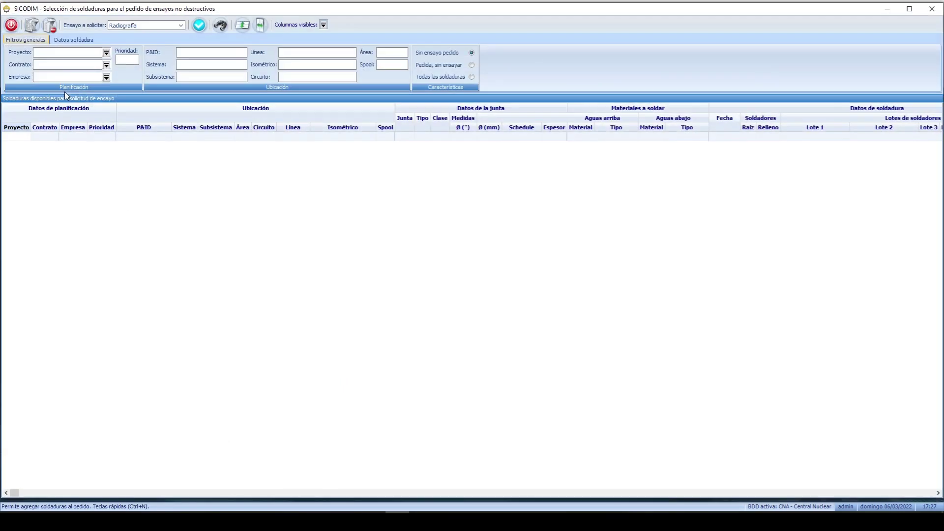
pyautogui.click(39, 29)
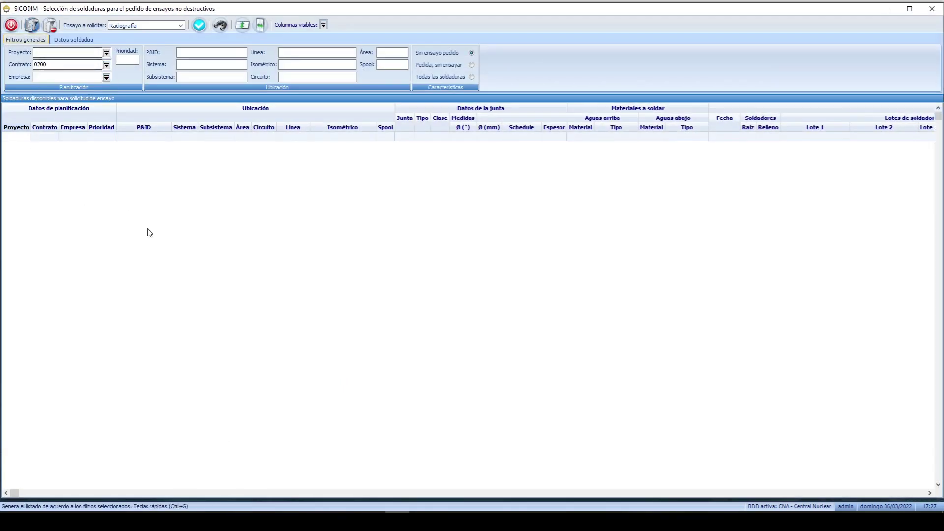
pyautogui.click(201, 26)
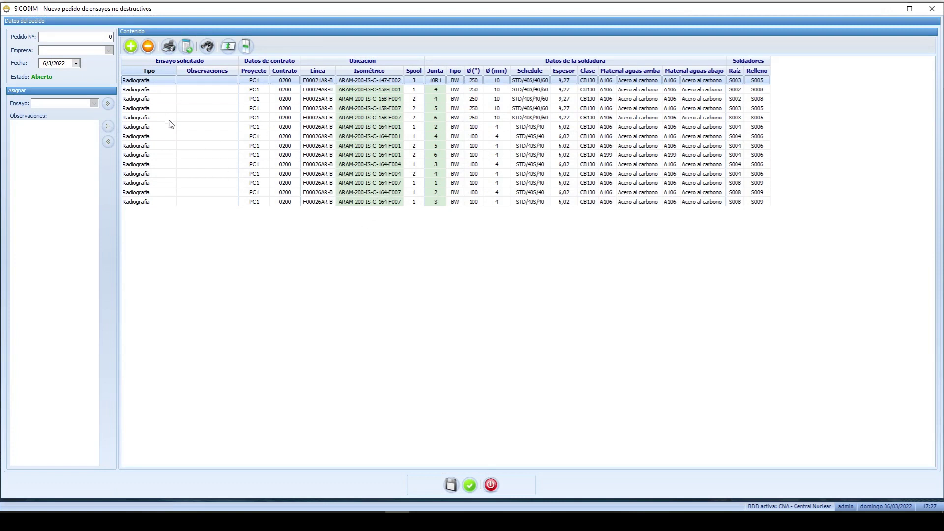
# List the contract 0200 welds that have no Radiografía test requested and look through the available joints.
pyautogui.click(113, 37)
pyautogui.click(131, 47)
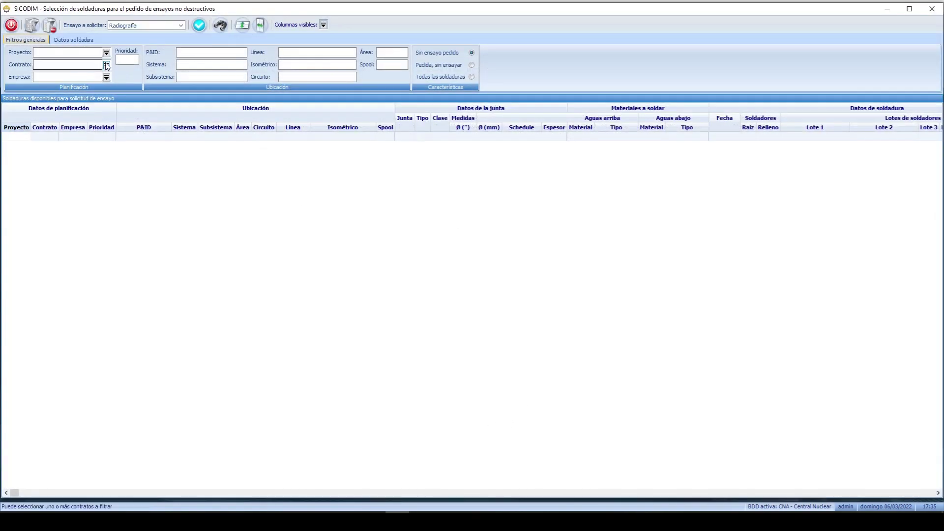
pyautogui.click(102, 65)
pyautogui.click(37, 74)
pyautogui.click(32, 26)
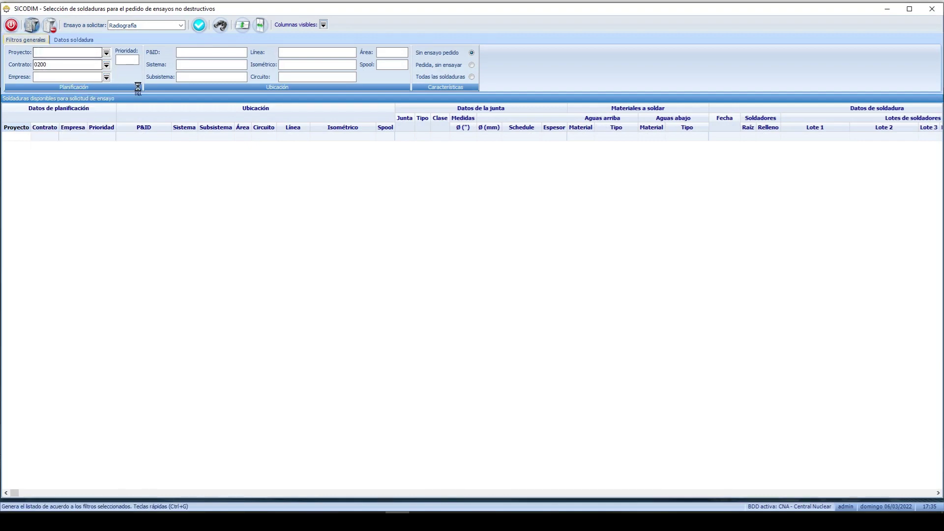
pyautogui.moveTo(165, 144); pyautogui.dragTo(152, 343)
pyautogui.click(215, 221)
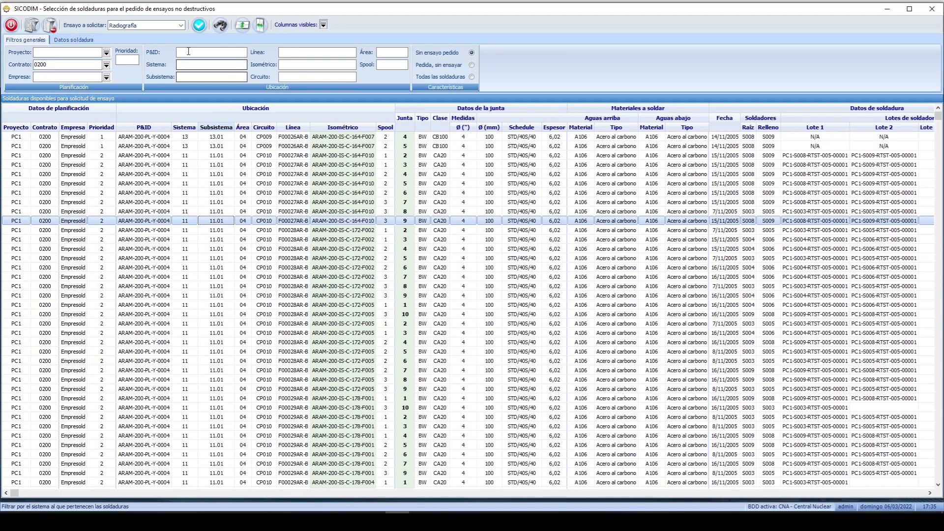
# Check the available welds for Ultrasonido, Líquidos penetrantes, Partículas magnetizables and Tratamiento térmico, and leave the weld selection.
pyautogui.click(181, 26)
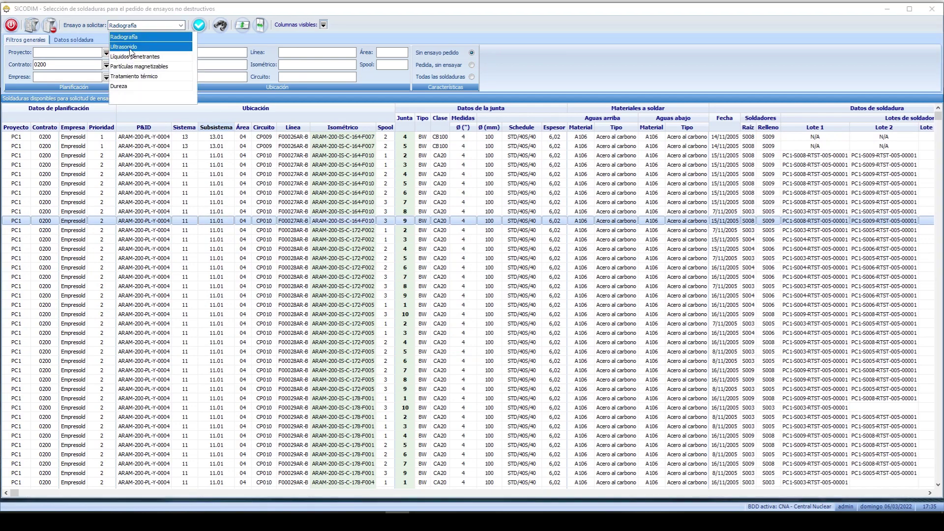
pyautogui.click(135, 47)
pyautogui.click(169, 30)
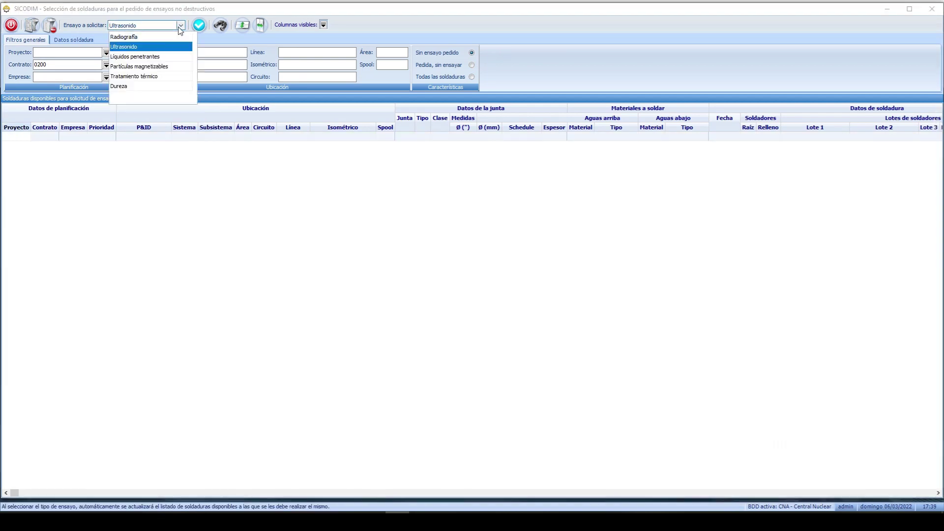
pyautogui.click(160, 56)
pyautogui.click(181, 25)
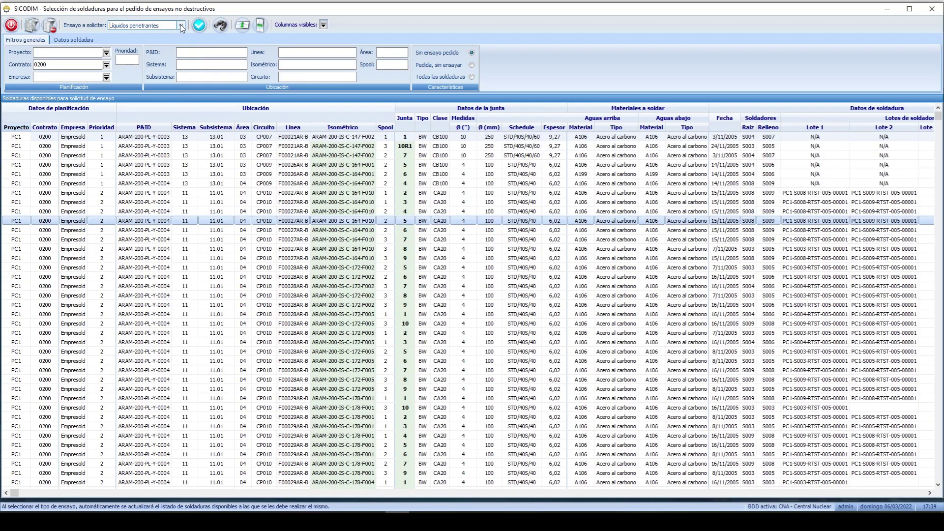
pyautogui.click(156, 67)
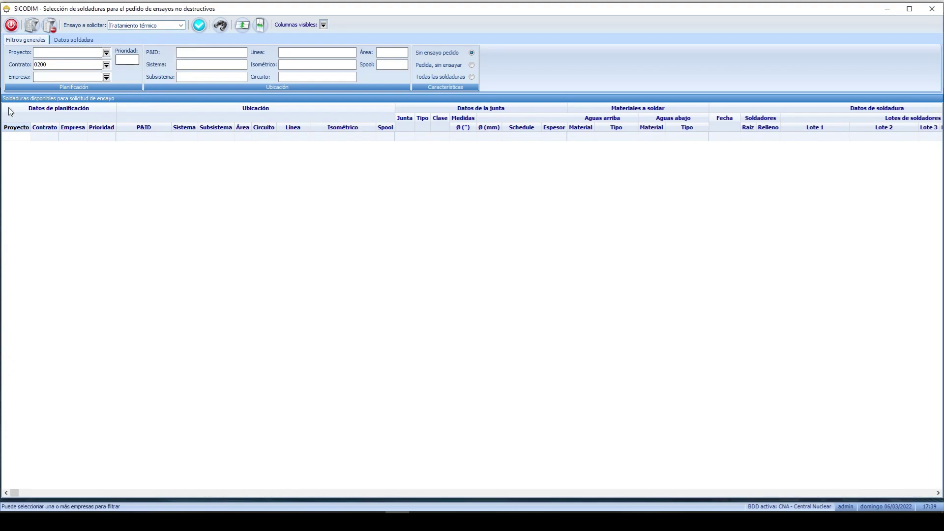
pyautogui.click(11, 25)
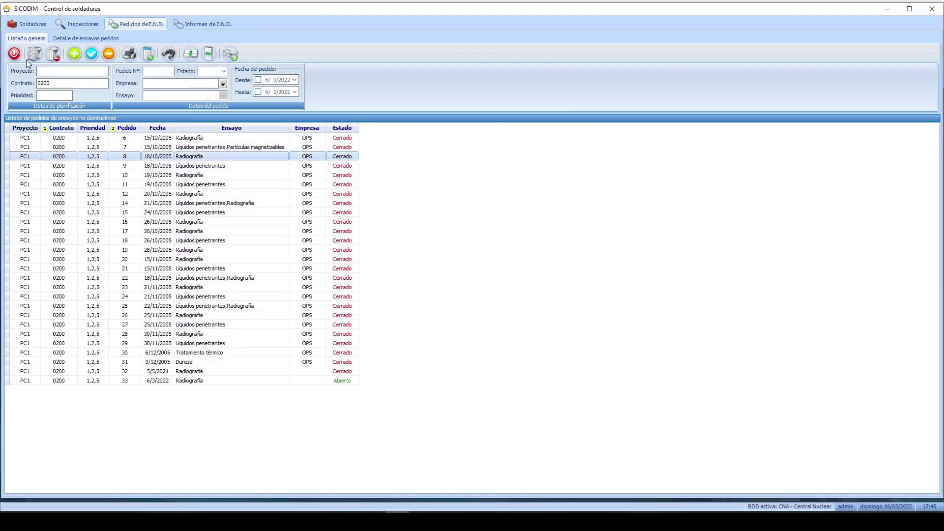
# Locate open request 33 in the testing requests list and view the welds included in closed request 28.
pyautogui.click(75, 241)
pyautogui.click(124, 381)
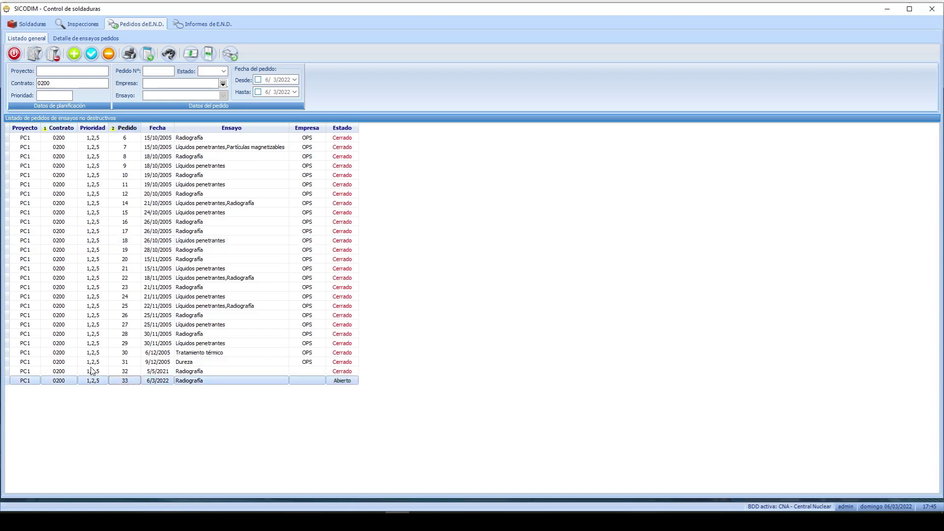
pyautogui.doubleClick(159, 337)
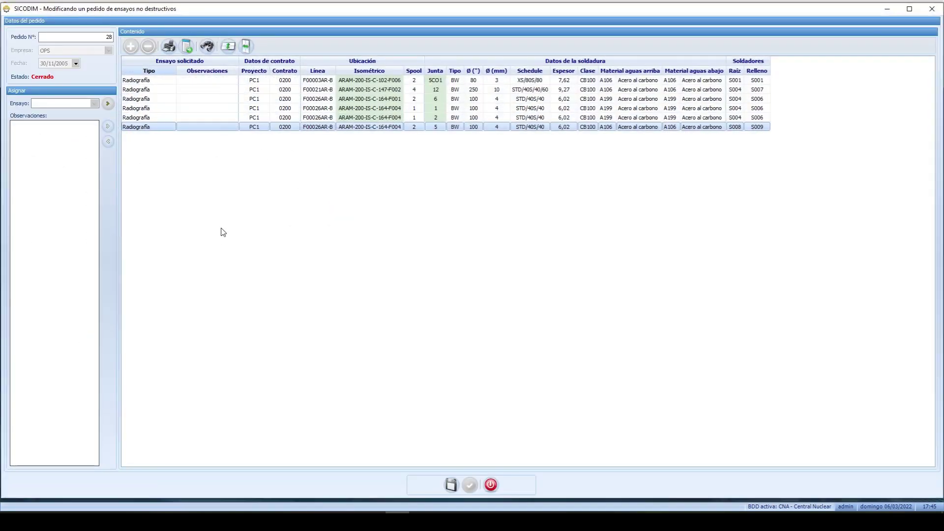
pyautogui.click(487, 486)
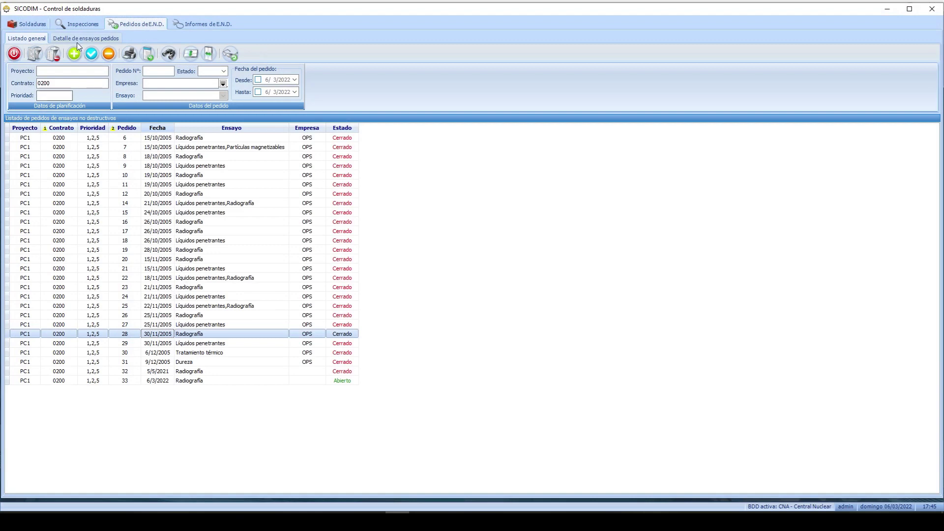
# Review the weld-by-weld detail of the requested tests, including the Radiografía and Dureza entries.
pyautogui.click(79, 39)
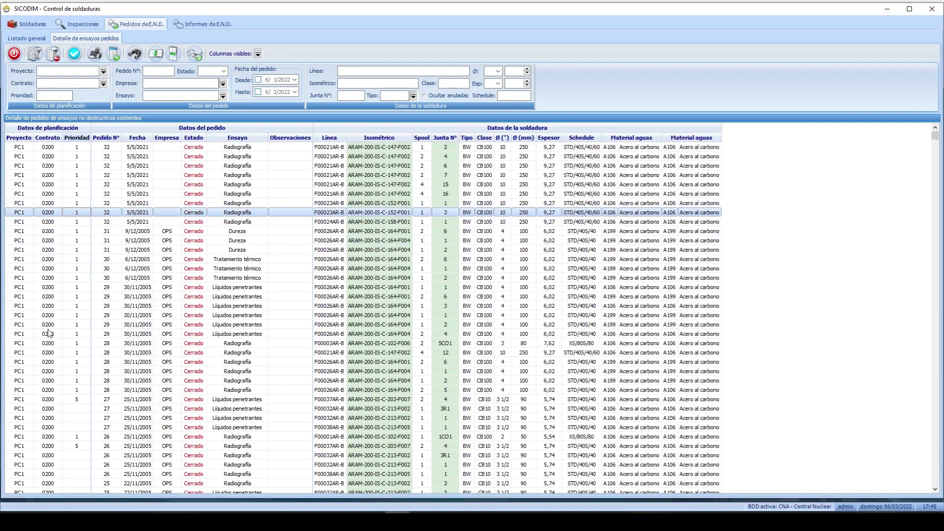
pyautogui.moveTo(264, 157); pyautogui.dragTo(248, 243)
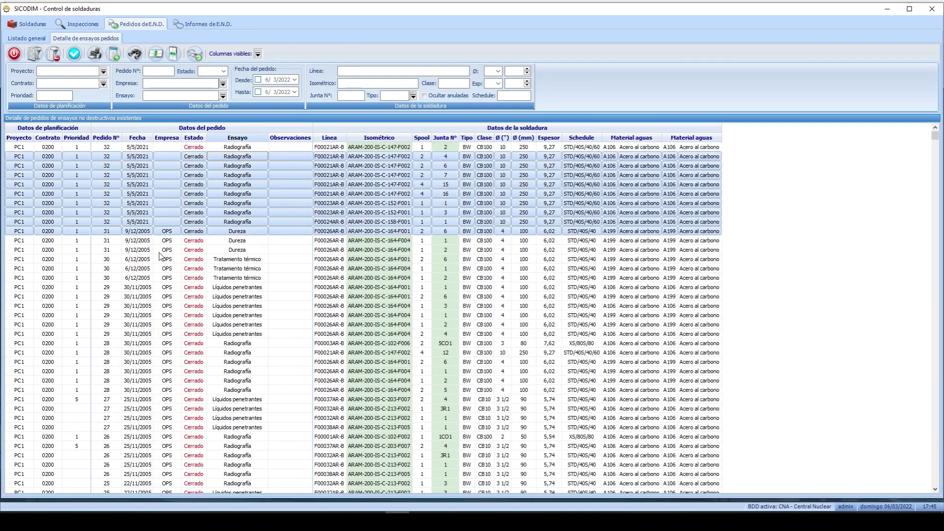
pyautogui.click(158, 253)
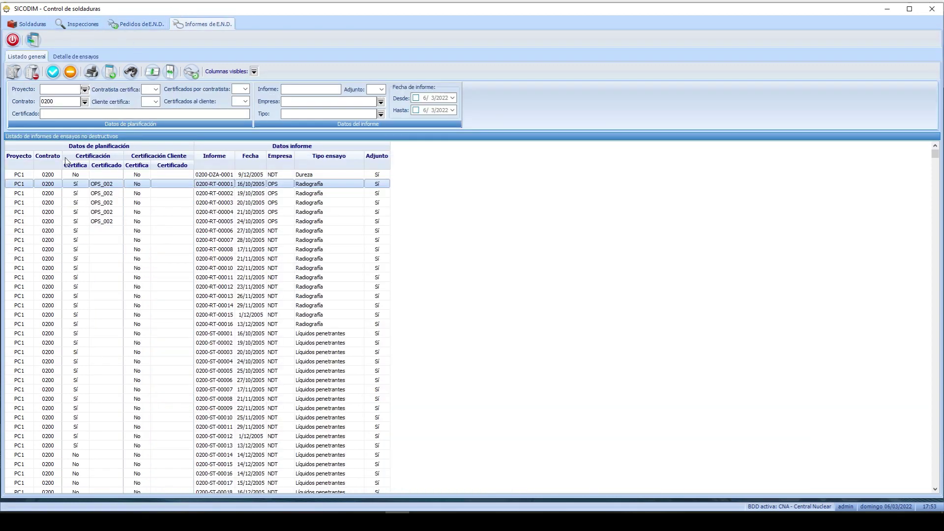
# Browse the non-destructive testing reports list, examining contractor certification, client certification and report numbers.
pyautogui.click(45, 195)
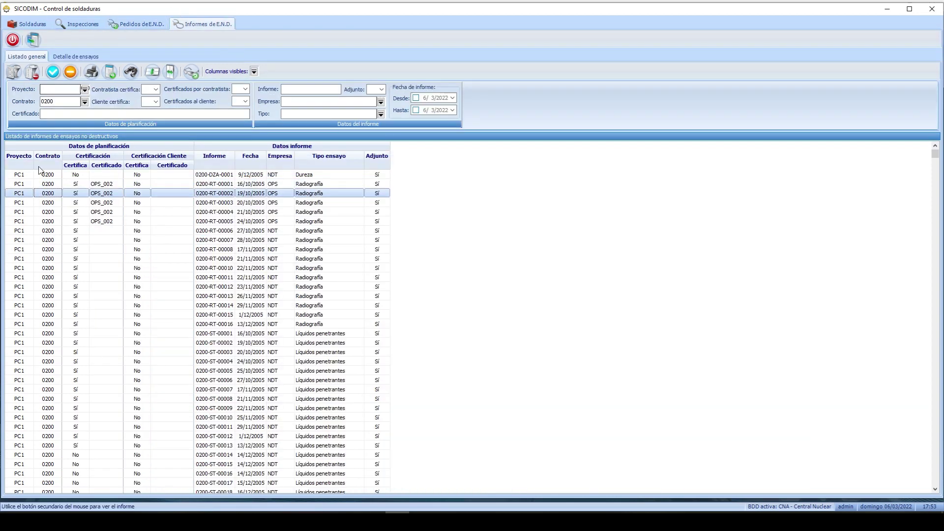
pyautogui.click(76, 212)
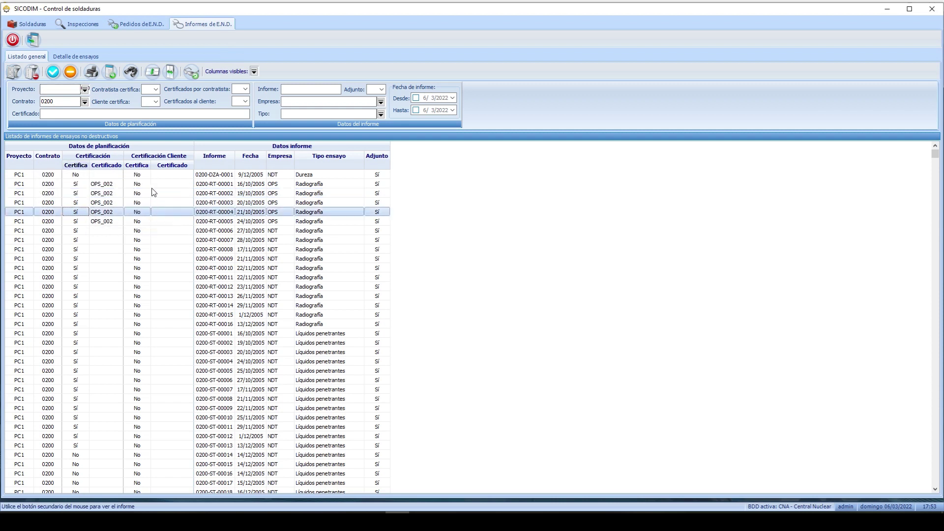
pyautogui.click(172, 185)
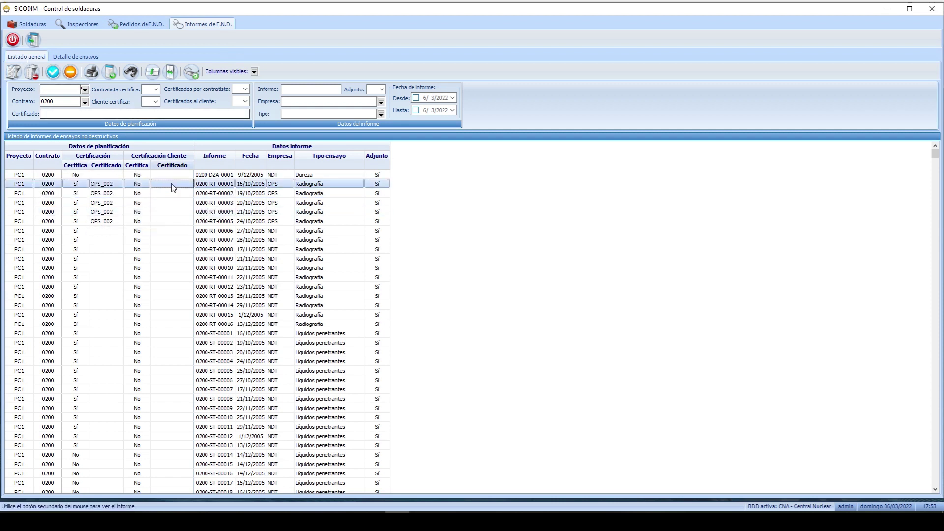
pyautogui.moveTo(219, 175); pyautogui.dragTo(214, 326)
pyautogui.click(214, 343)
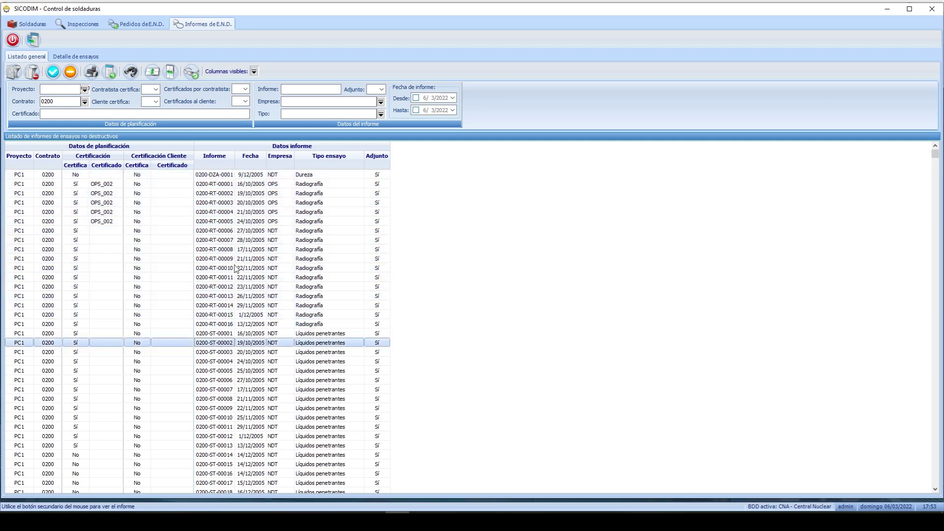
# View the attached PDF and the included tests of radiography report 0200-RT-00002.
pyautogui.click(222, 193)
pyautogui.rightClick(225, 193)
pyautogui.click(258, 199)
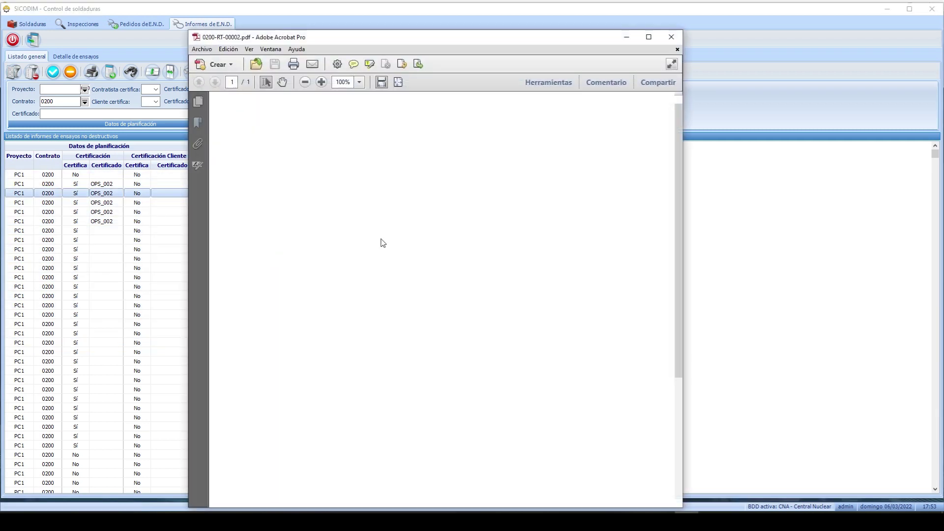
pyautogui.click(672, 37)
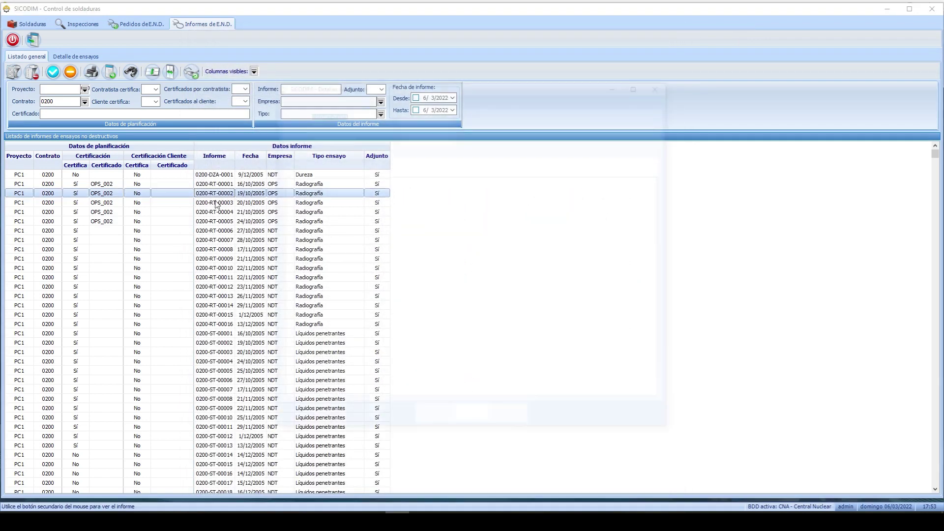
pyautogui.doubleClick(216, 195)
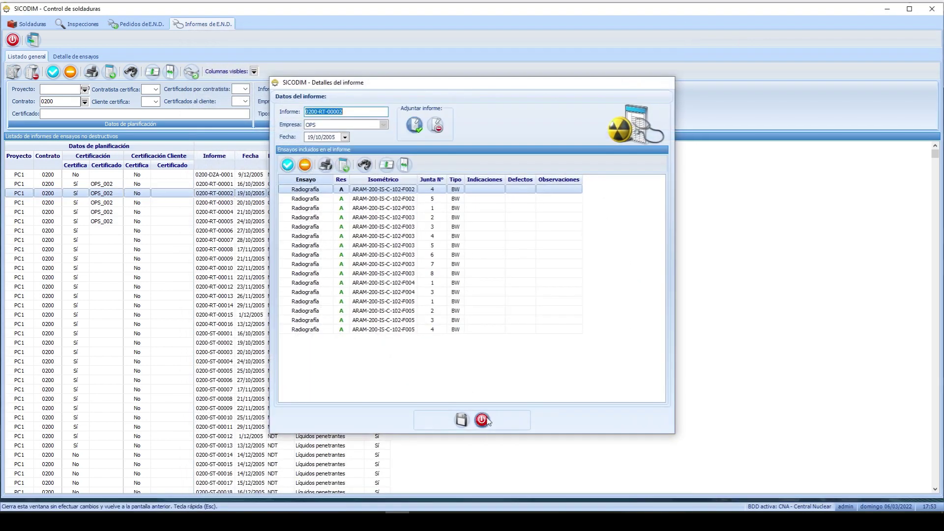
pyautogui.click(482, 420)
# Review the weld-by-weld test details of the hardness report 0200-DZA-0001 and the radiography reports.
pyautogui.click(81, 56)
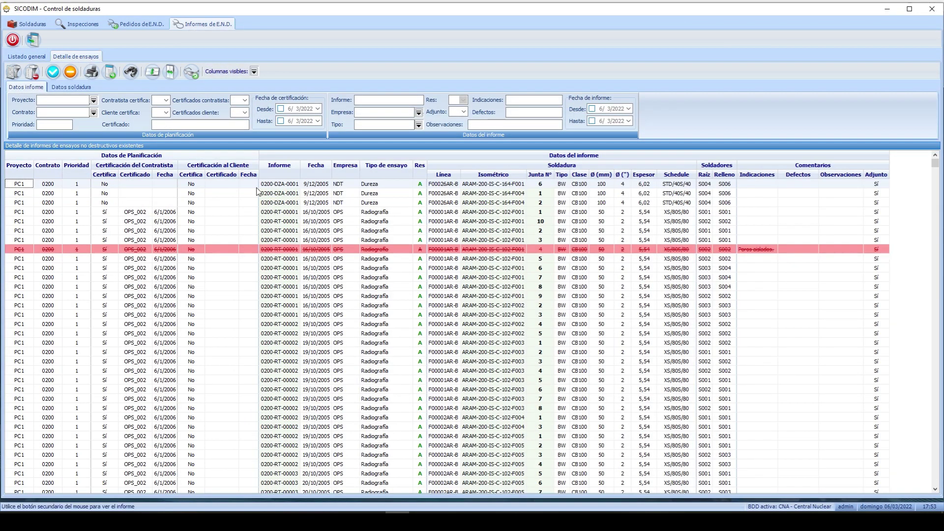
pyautogui.click(265, 202)
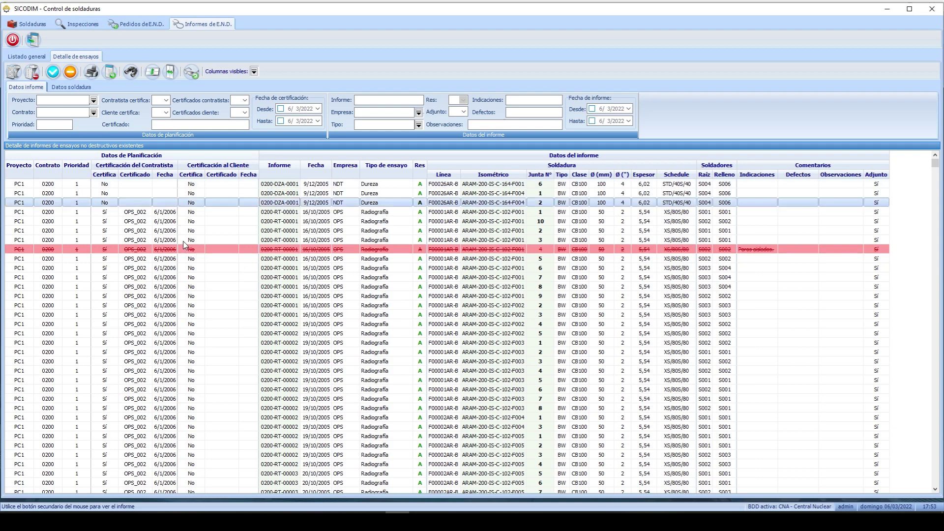
pyautogui.rightClick(324, 345)
pyautogui.click(322, 344)
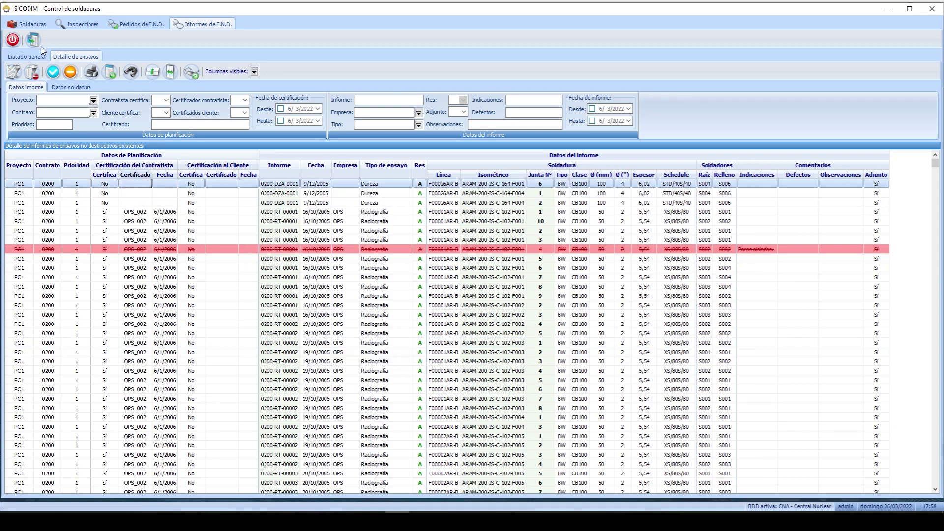
# Assign the contractor company NDT to the three hardness tests of report 0200-DZA-0001.
pyautogui.click(39, 46)
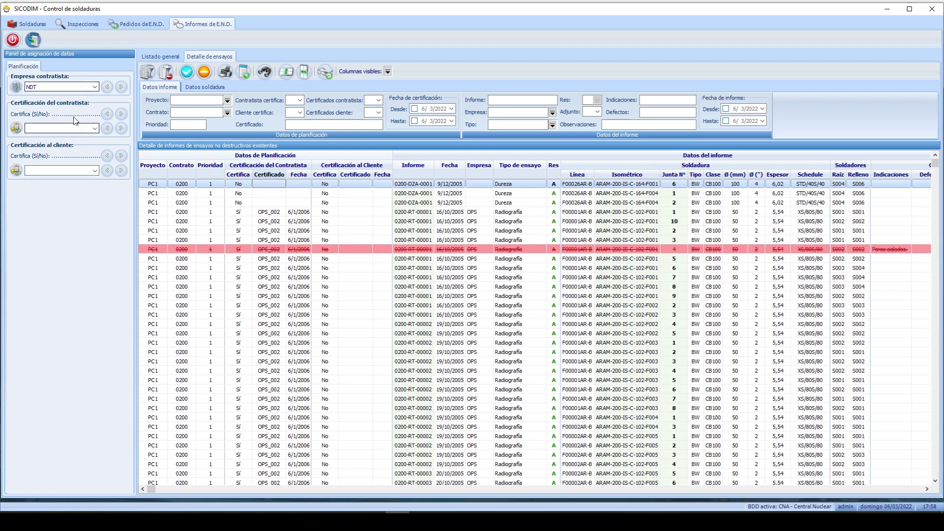
pyautogui.keyDown('shift'); pyautogui.click(253, 203); pyautogui.keyUp('shift')
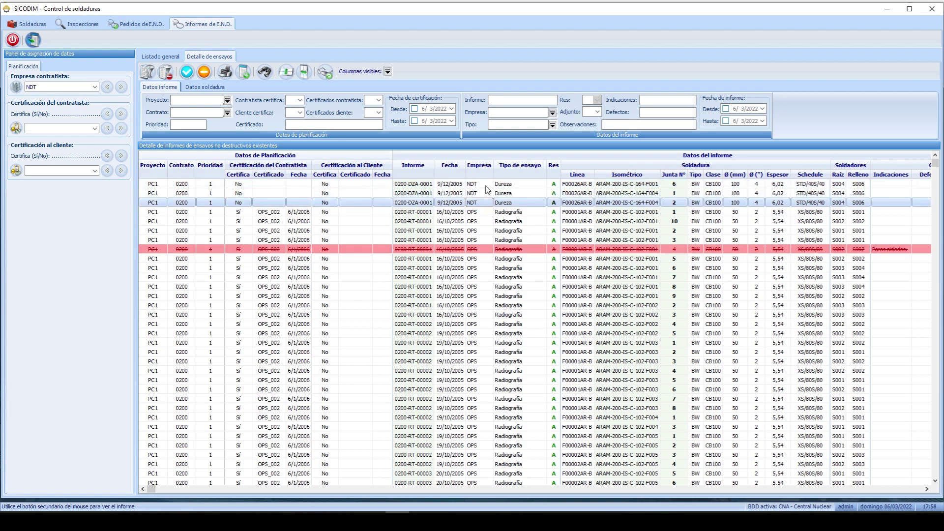
# Examine the contractor and client certification data of the three hardness tests in report 0200-DZA-0001.
pyautogui.click(264, 212)
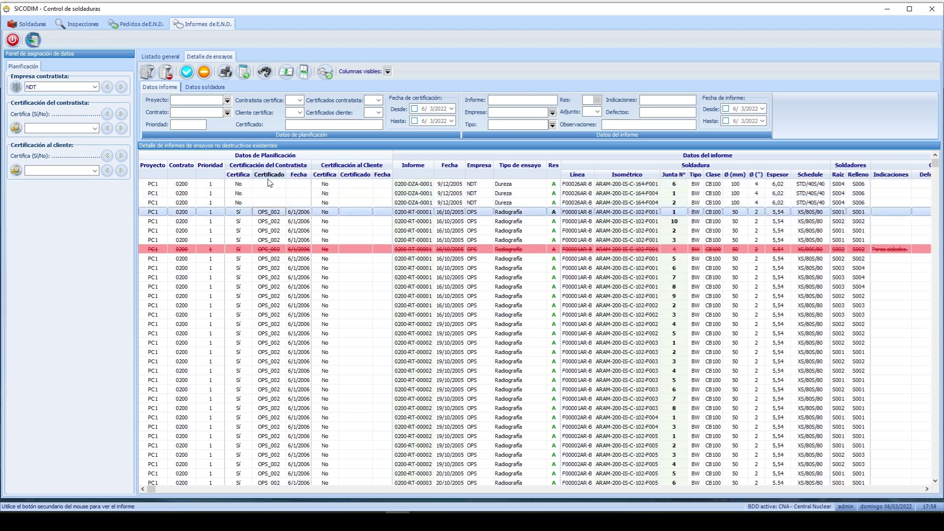
pyautogui.moveTo(263, 182); pyautogui.dragTo(261, 206)
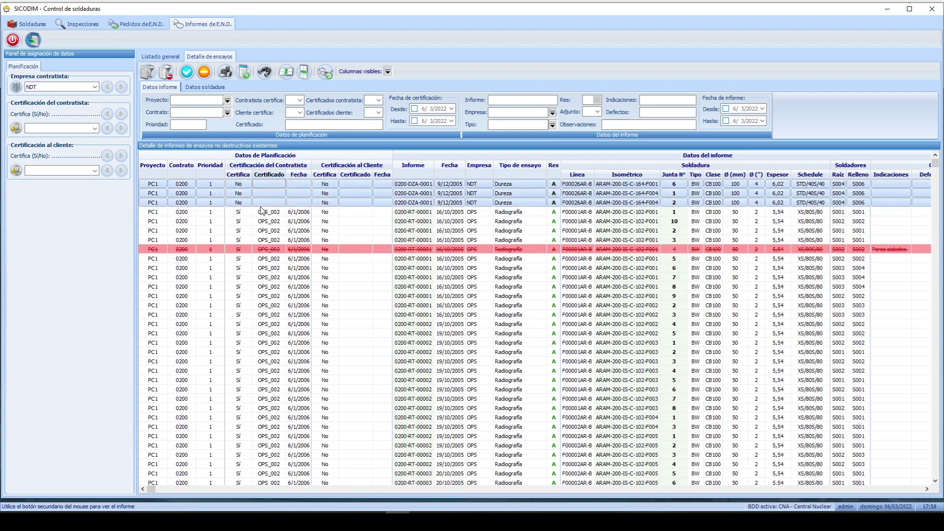
pyautogui.click(269, 186)
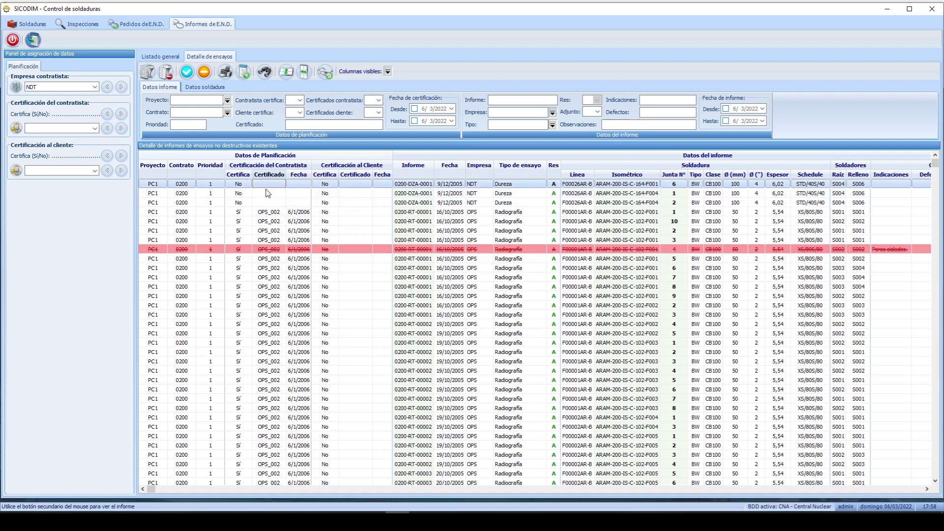
pyautogui.moveTo(357, 184); pyautogui.dragTo(355, 204)
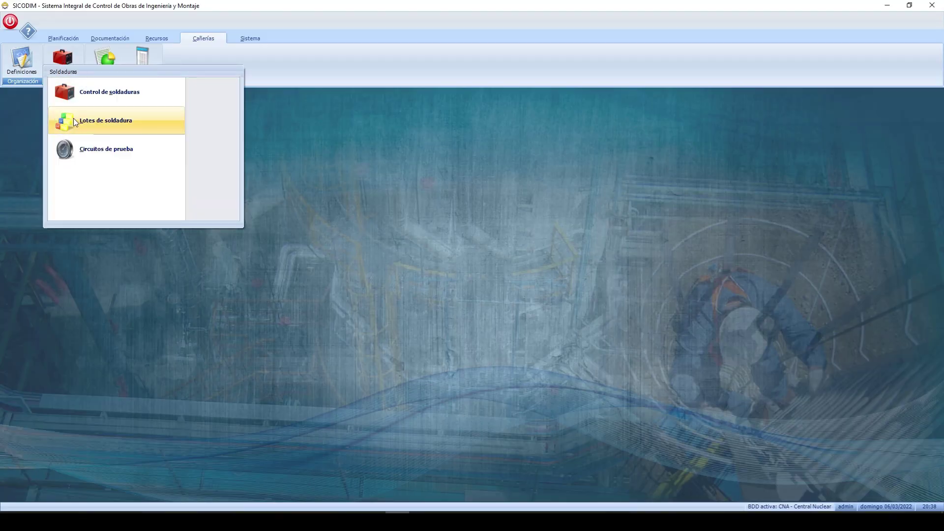
# Open the weld batches list from the piping production module.
pyautogui.click(74, 120)
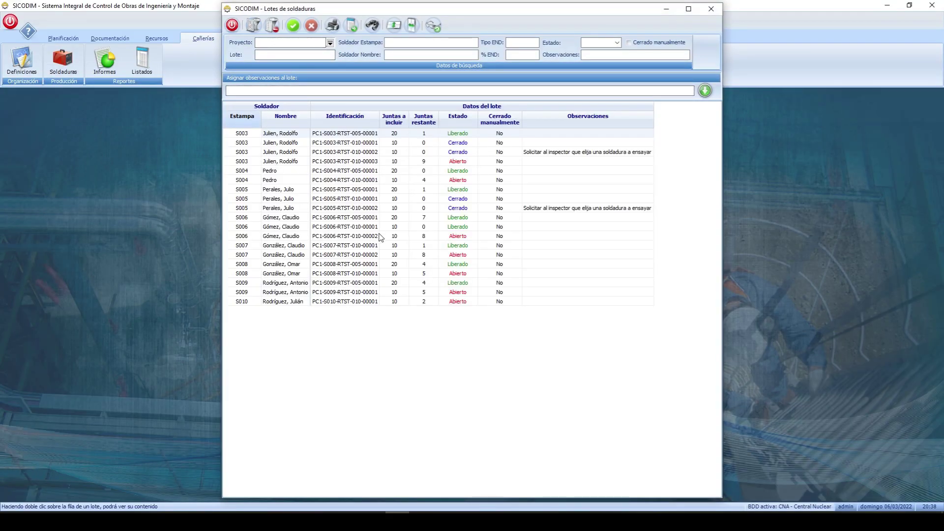
# Examine the batch states and the weld contents of batches PC1-S003-RTST-010-00003 and PC1-S003-RTST-010-00001.
pyautogui.click(243, 153)
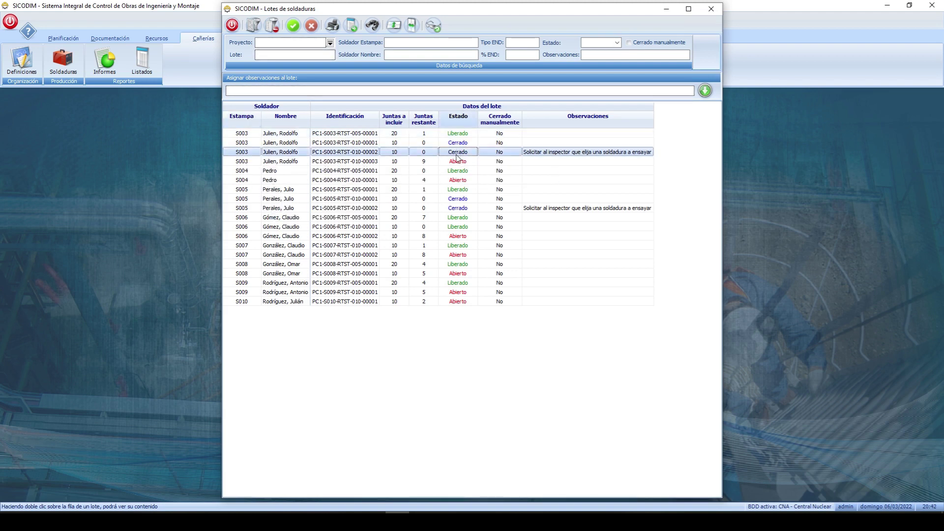
pyautogui.moveTo(457, 161); pyautogui.dragTo(447, 215)
pyautogui.click(420, 162)
pyautogui.doubleClick(453, 162)
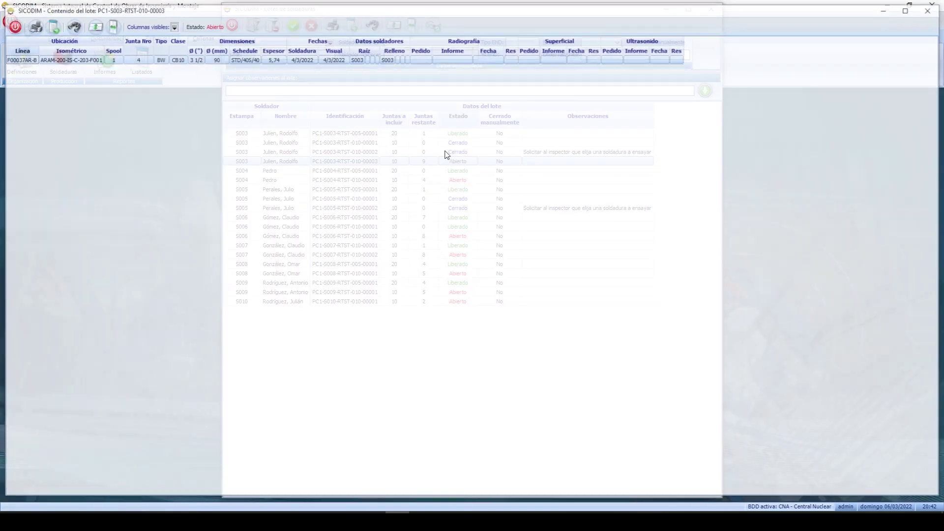
pyautogui.click(12, 27)
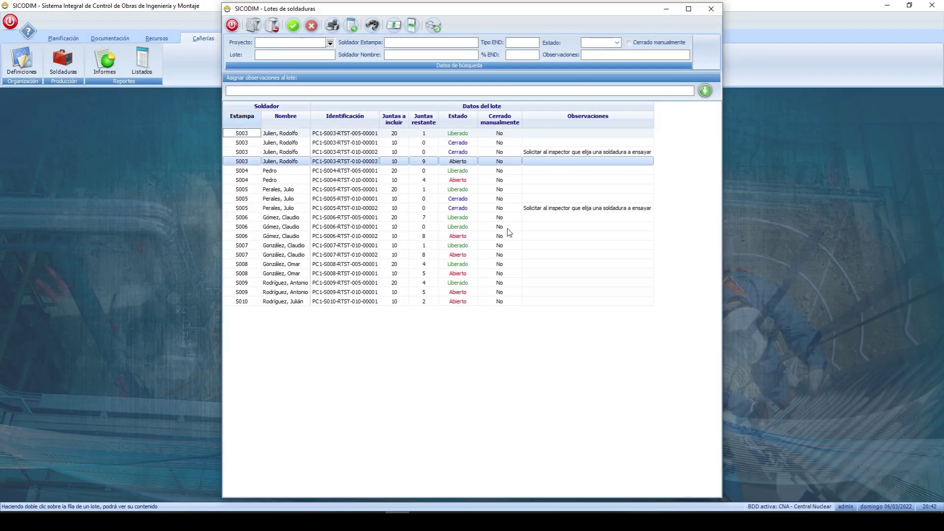
pyautogui.doubleClick(452, 143)
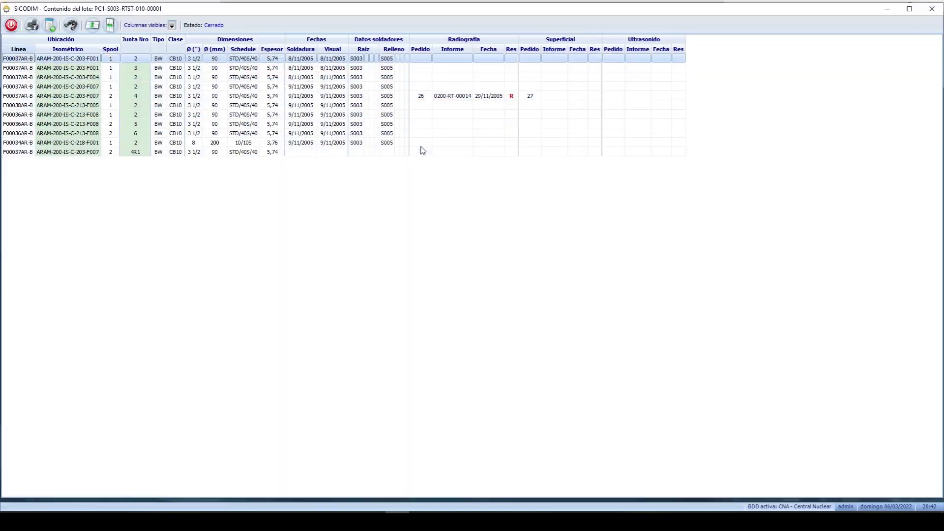
pyautogui.click(486, 125)
# Open the piping test circuits from the welding production module and list all existing circuits.
pyautogui.click(57, 61)
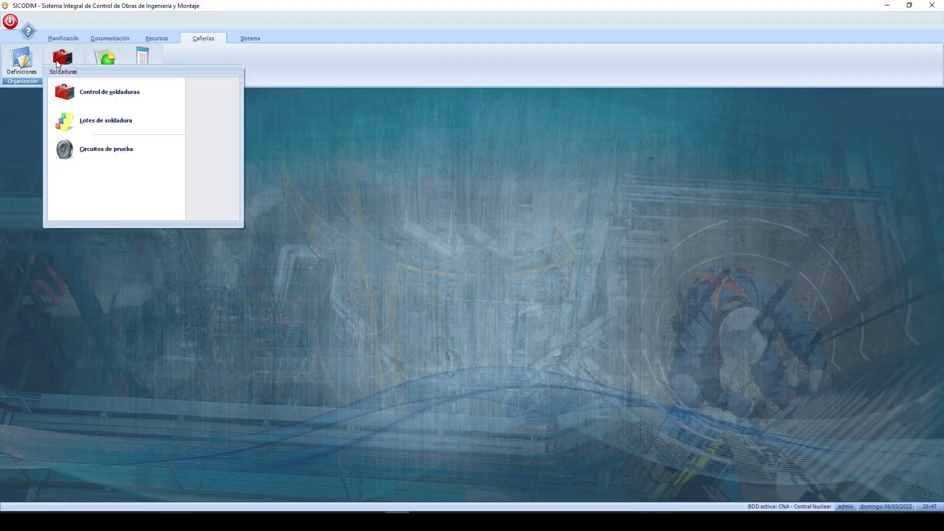
pyautogui.click(77, 152)
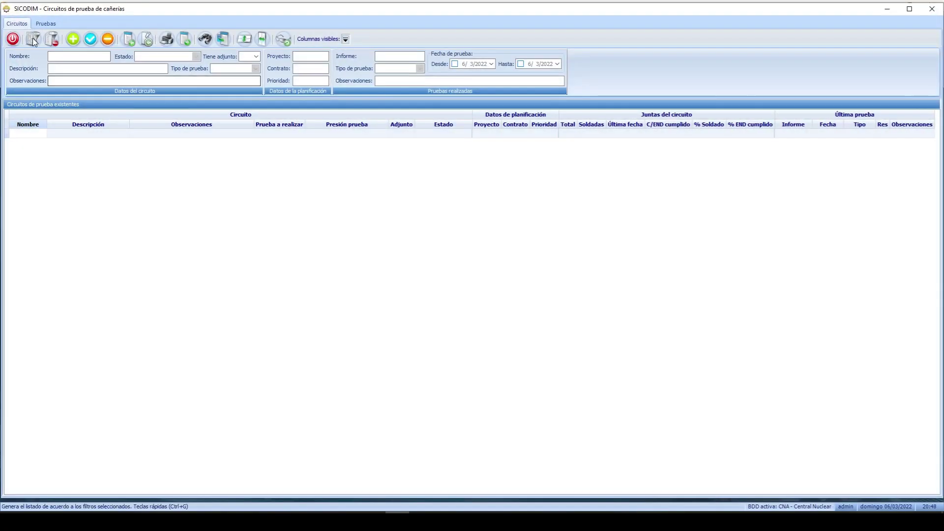
pyautogui.click(32, 38)
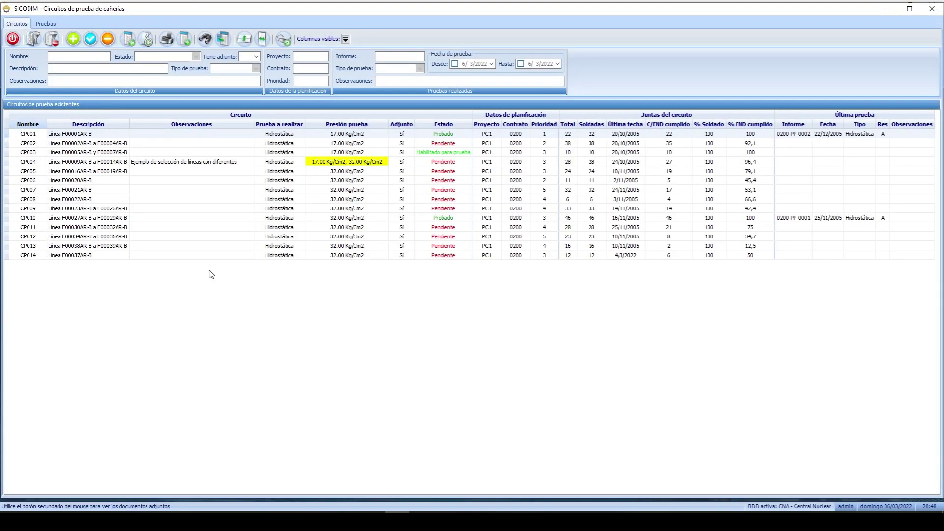
# View the document attached to test circuit CP002.
pyautogui.click(98, 199)
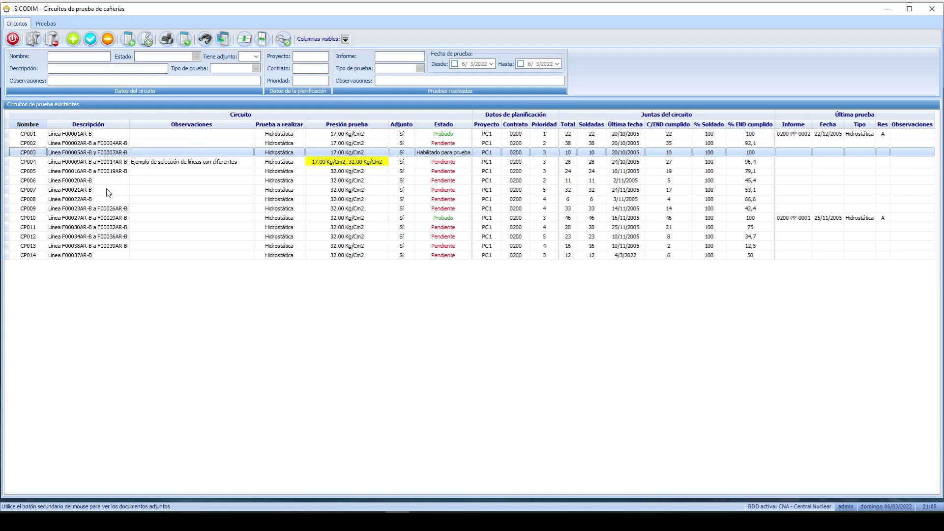
pyautogui.click(283, 144)
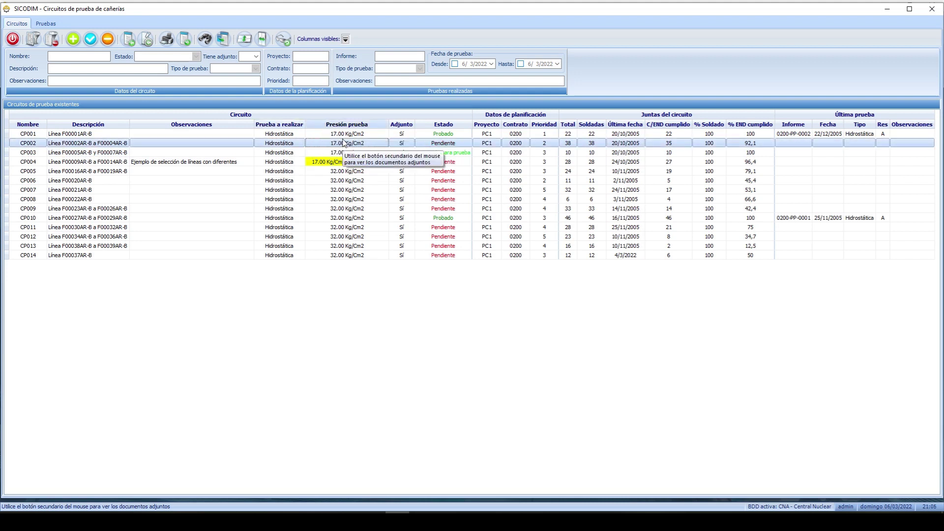
pyautogui.rightClick(400, 145)
pyautogui.click(418, 148)
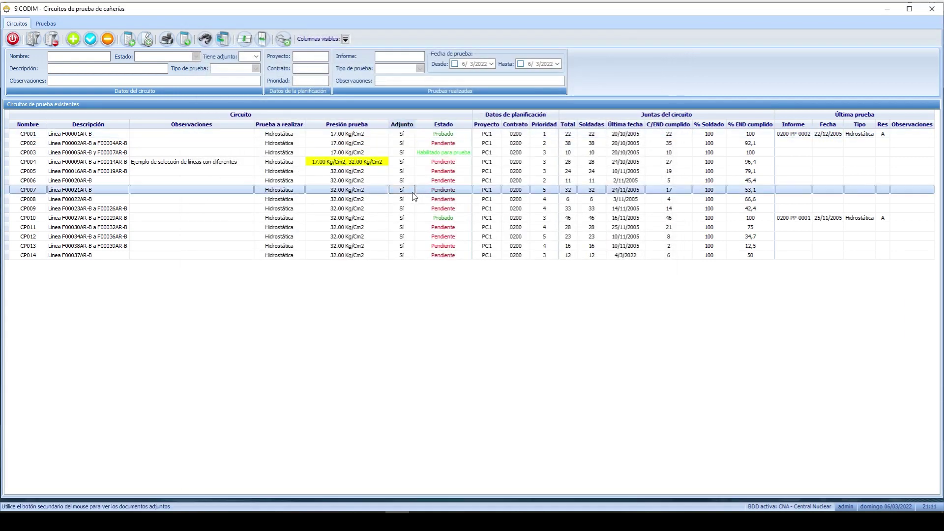
# Compare the pending, ready-for-test and tested states of the listed circuits.
pyautogui.click(428, 172)
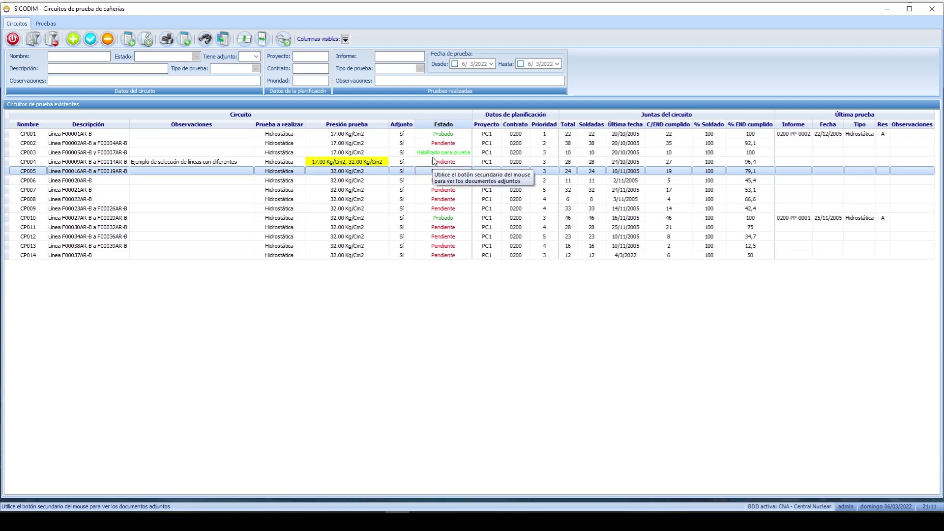
pyautogui.click(458, 183)
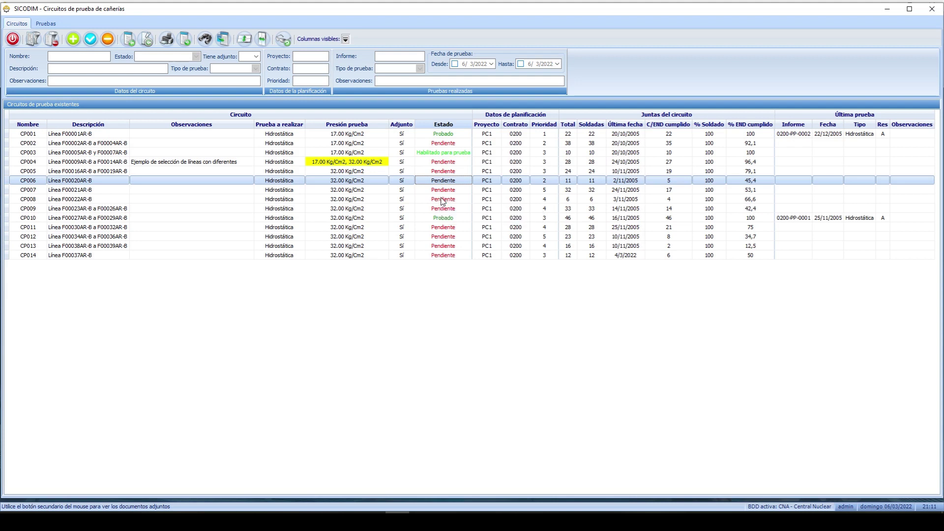
pyautogui.click(460, 156)
pyautogui.click(458, 162)
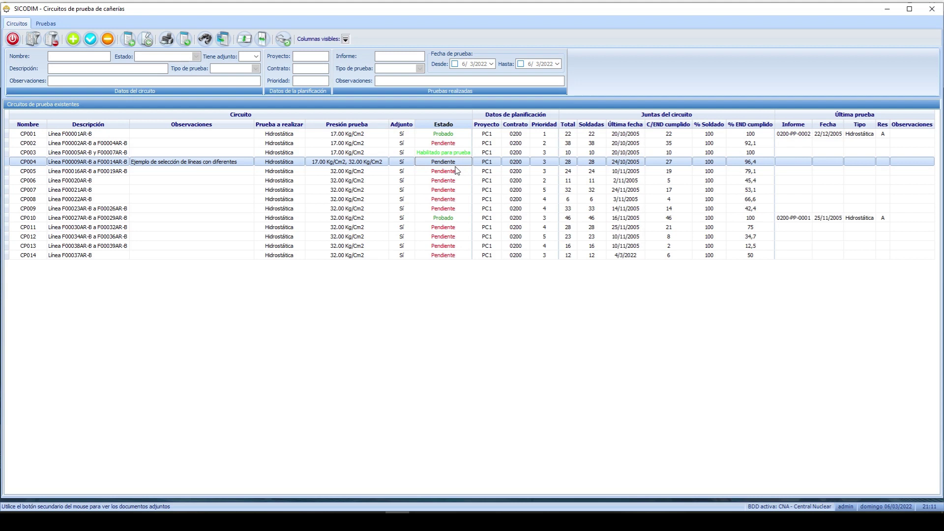
pyautogui.click(458, 143)
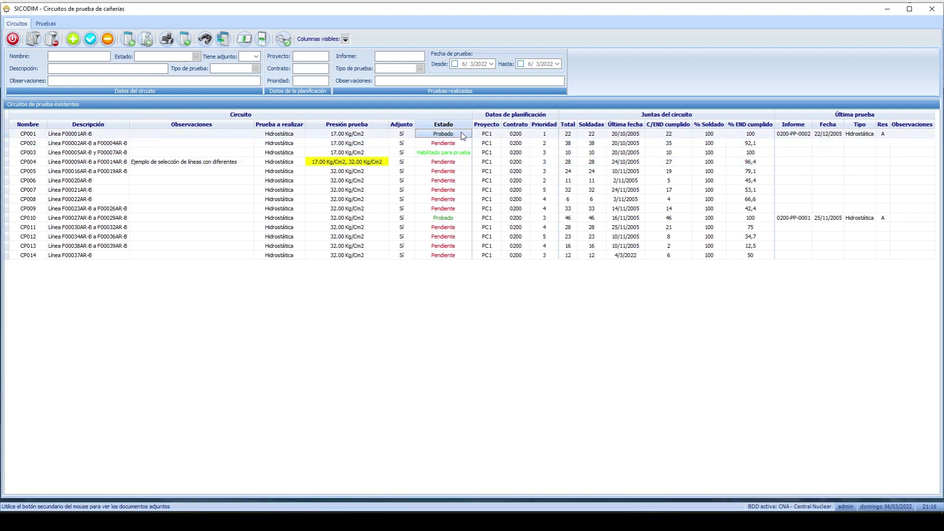
pyautogui.click(458, 135)
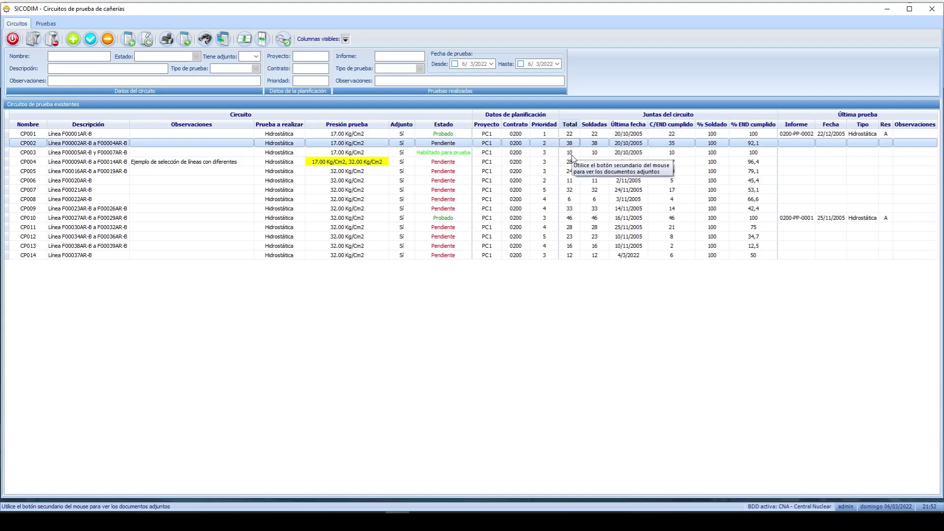
# Examine the circuits' weld totals, last weld date and completion percentages for welding and non-destructive testing.
pyautogui.click(572, 153)
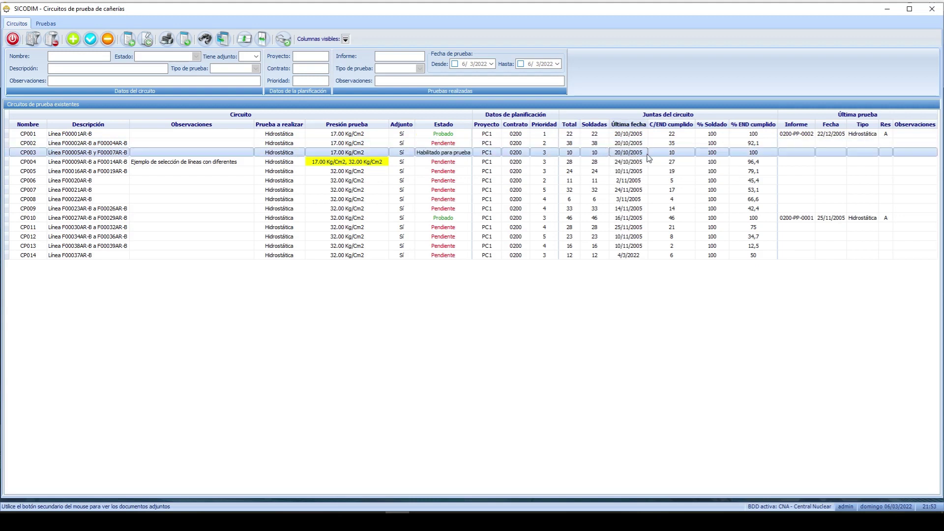
pyautogui.click(686, 155)
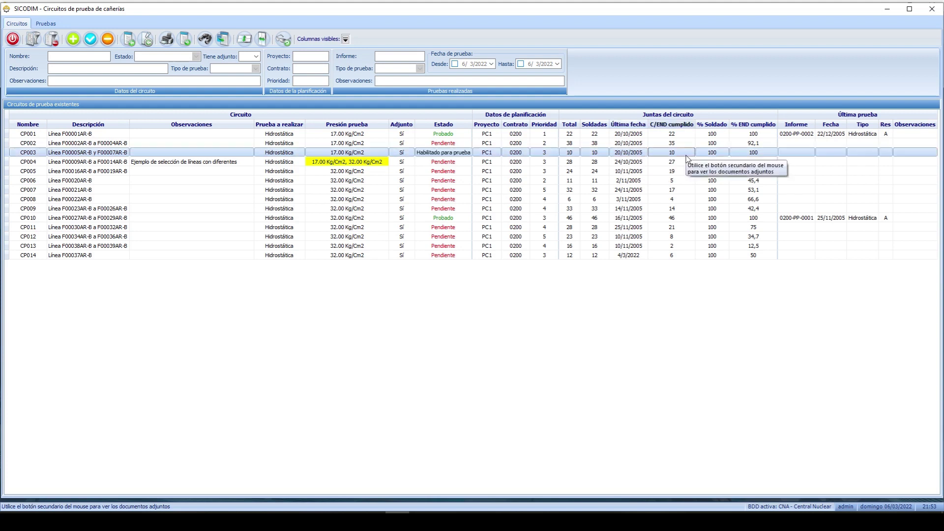
pyautogui.click(704, 155)
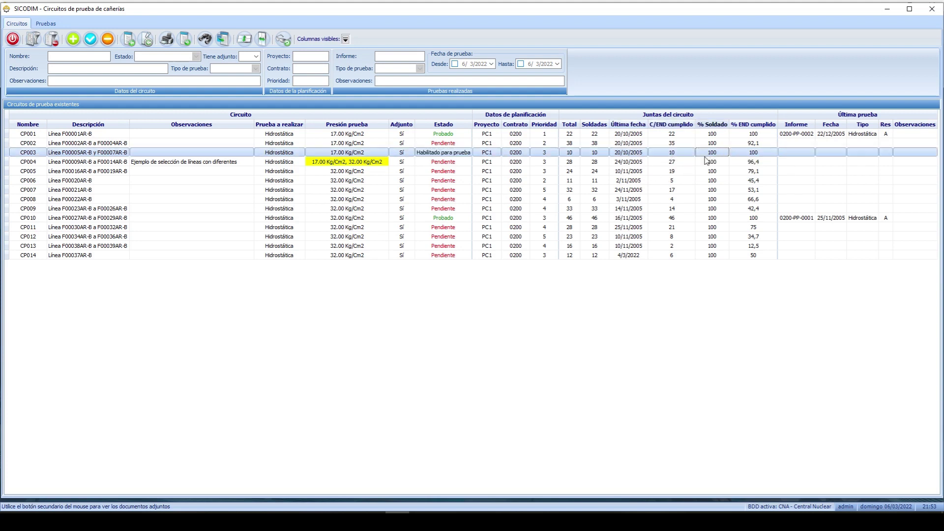
pyautogui.click(765, 143)
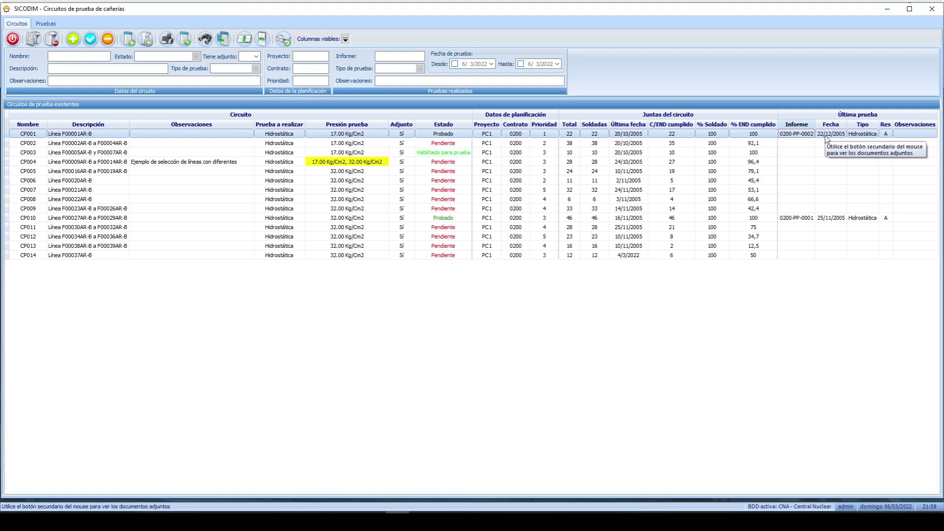
# Open circuit CP001 and review the test pressure, system and NDT status of its included welds.
pyautogui.doubleClick(99, 134)
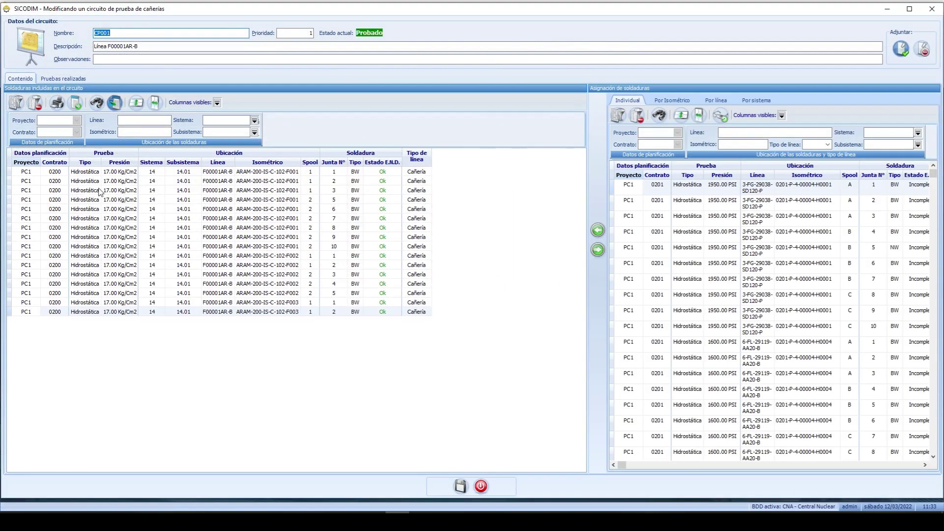
pyautogui.moveTo(121, 177); pyautogui.dragTo(120, 307)
pyautogui.hotkey('ctrl', 'a')
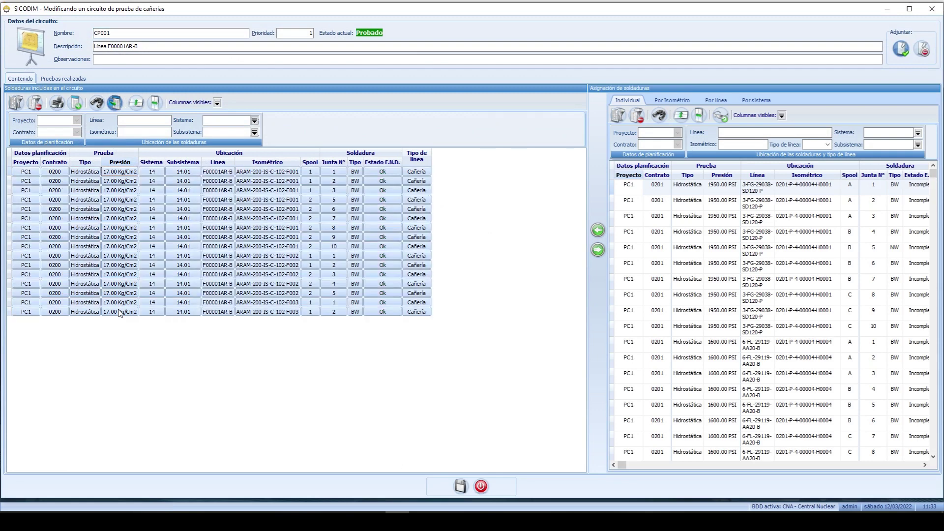
pyautogui.click(144, 220)
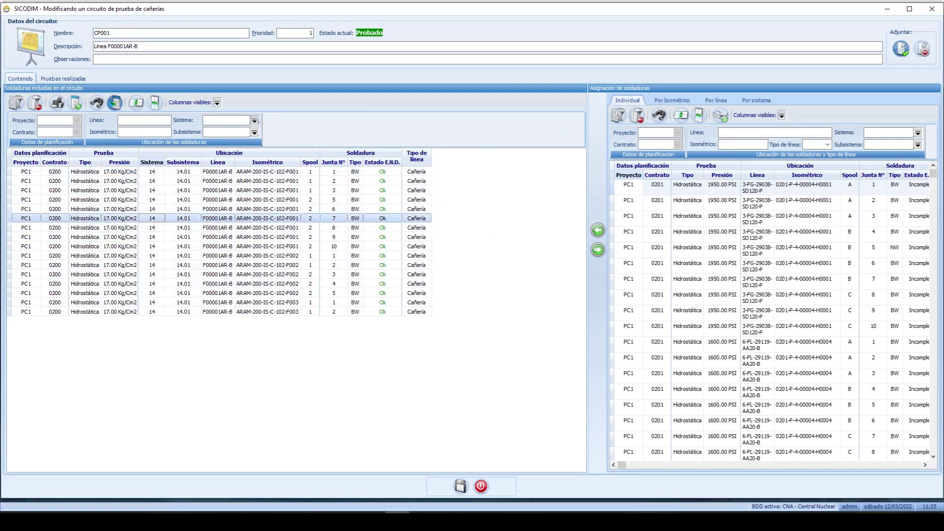
pyautogui.click(384, 189)
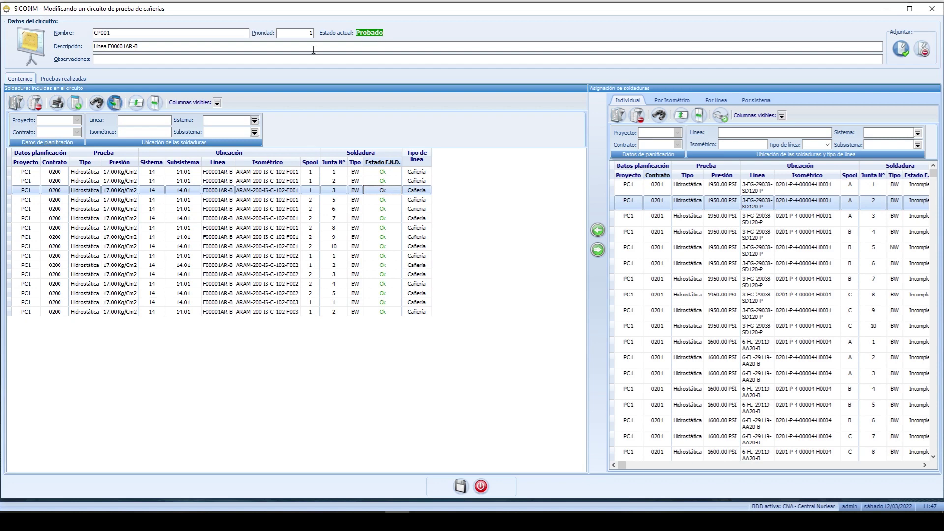
# Review the tests performed on circuit CP001 and view hydrostatic report 0200-PP-0002.
pyautogui.click(60, 79)
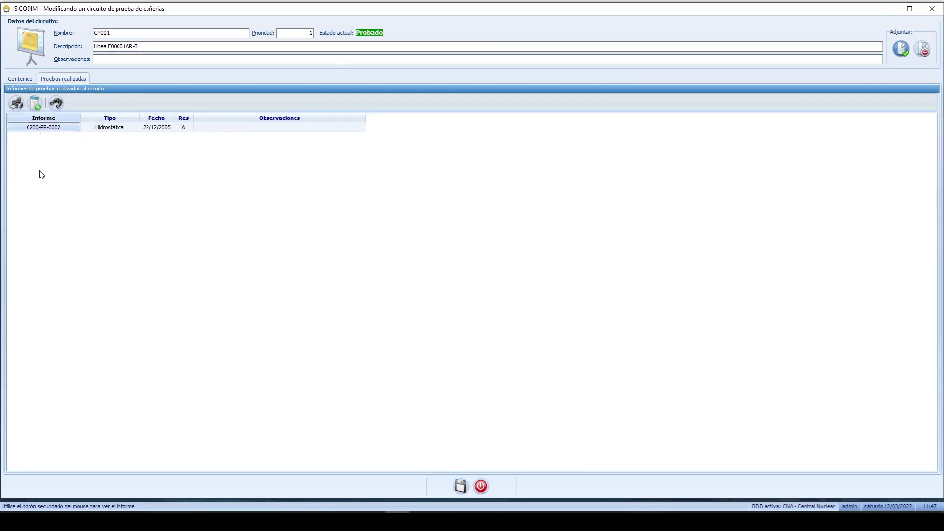
pyautogui.click(103, 129)
pyautogui.rightClick(104, 129)
pyautogui.click(123, 137)
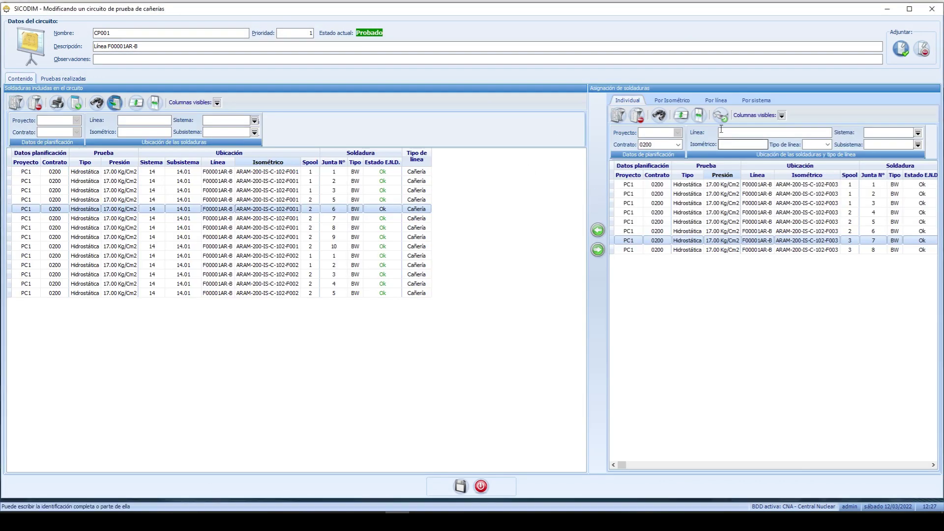
# Remove welds 4 and 5 of isometric ARAM-200-IS-C-102-F002 from circuit CP001, then re-add them with welds 1 and 2 of ARAM-200-IS-C-102-F003.
pyautogui.click(358, 284)
pyautogui.moveTo(365, 281); pyautogui.dragTo(369, 296)
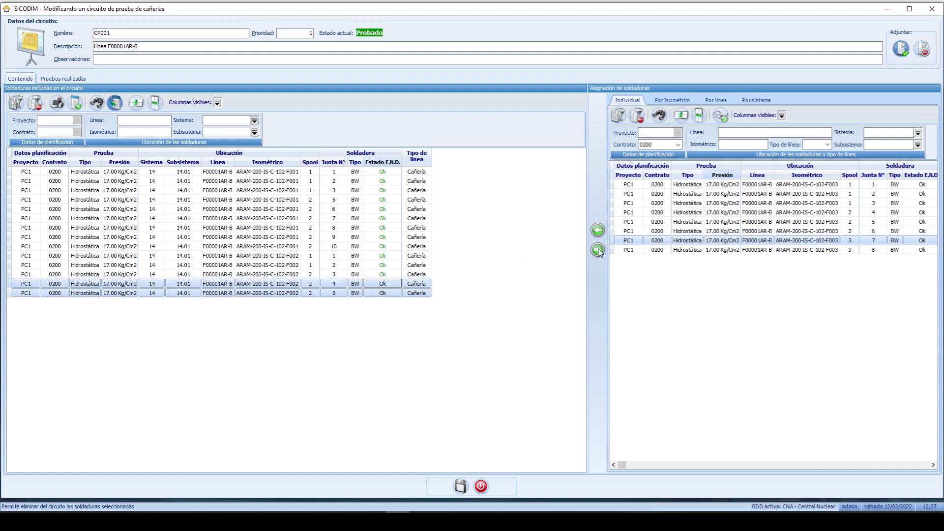
pyautogui.click(598, 251)
pyautogui.moveTo(639, 217); pyautogui.dragTo(640, 186)
pyautogui.click(598, 230)
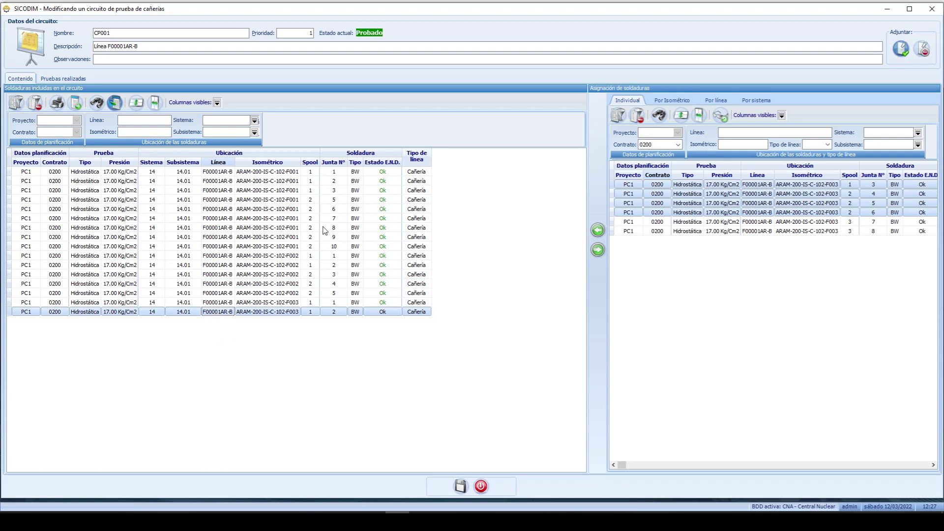
# Examine the individual welds and the isometrics available for assignment to circuit CP001.
pyautogui.click(682, 228)
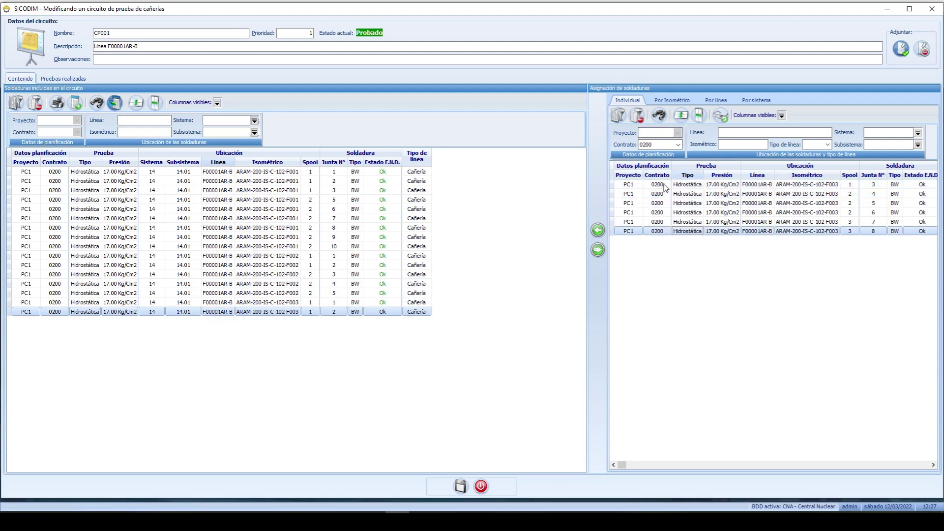
pyautogui.moveTo(663, 185); pyautogui.dragTo(662, 218)
pyautogui.click(664, 222)
pyautogui.click(672, 100)
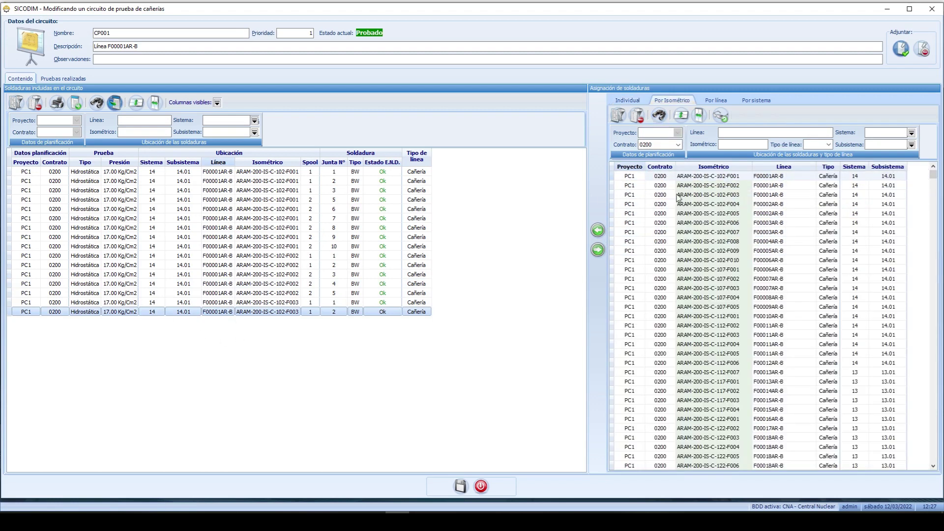
pyautogui.click(722, 177)
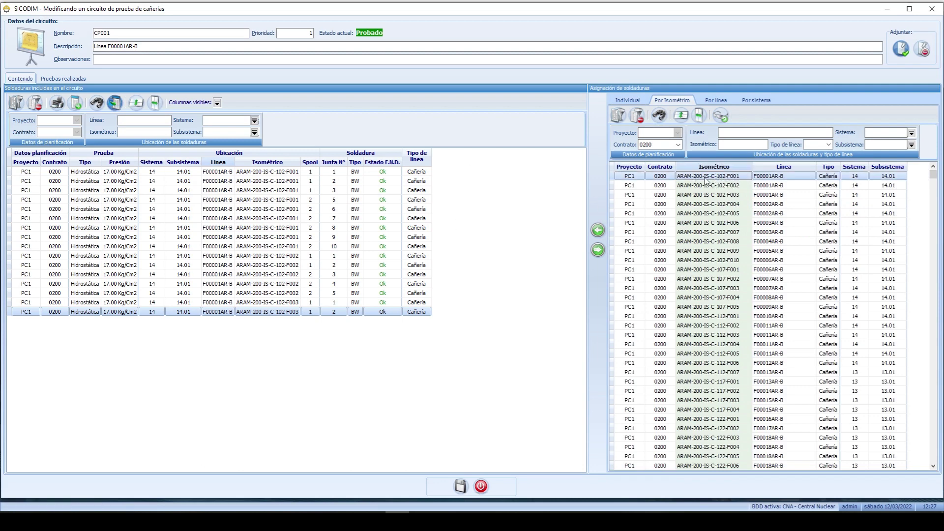
pyautogui.moveTo(199, 209); pyautogui.dragTo(202, 284)
# Examine the assignment of welds to circuit CP001 by line and by system, then return to the individual welds.
pyautogui.click(716, 100)
pyautogui.click(678, 215)
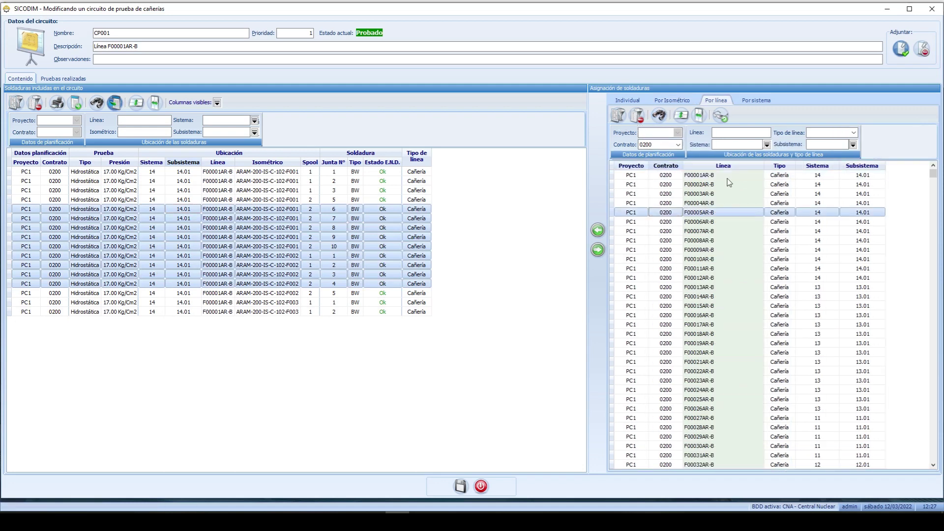
pyautogui.click(757, 101)
pyautogui.click(659, 203)
pyautogui.doubleClick(659, 203)
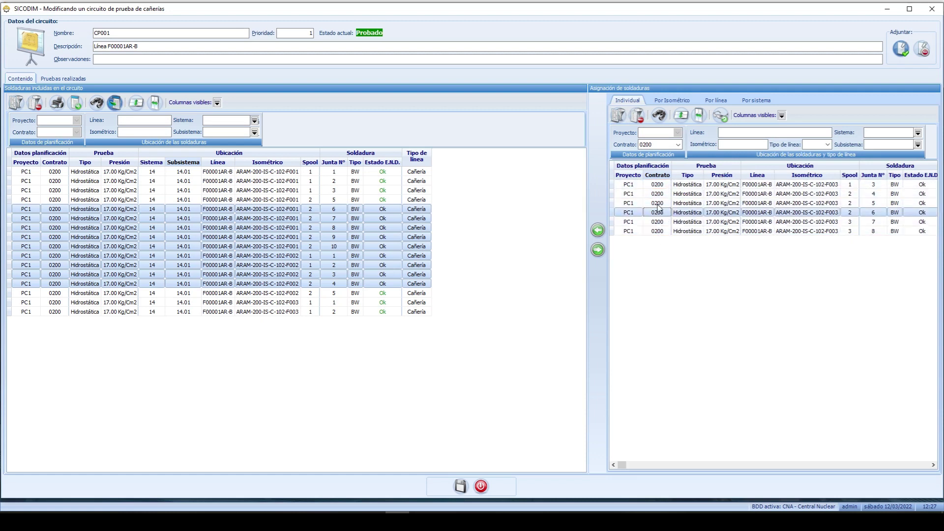
pyautogui.click(654, 202)
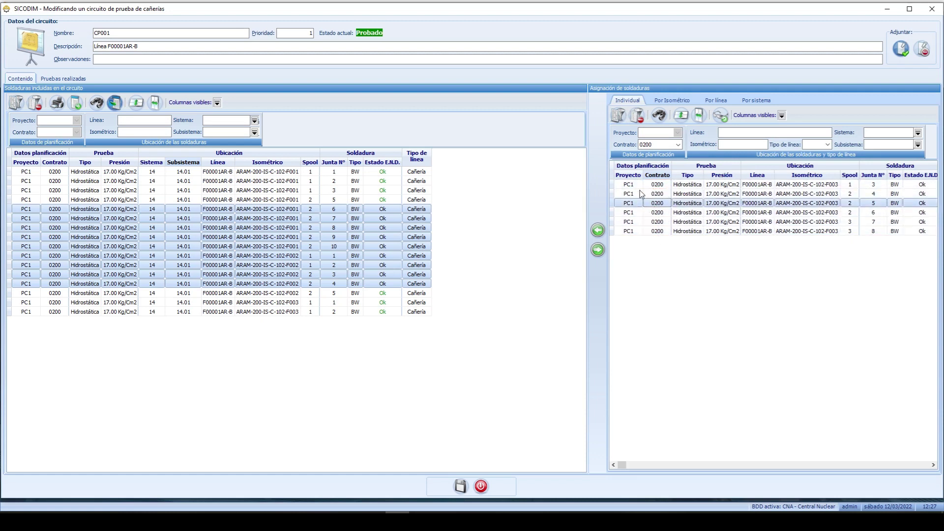
pyautogui.click(652, 195)
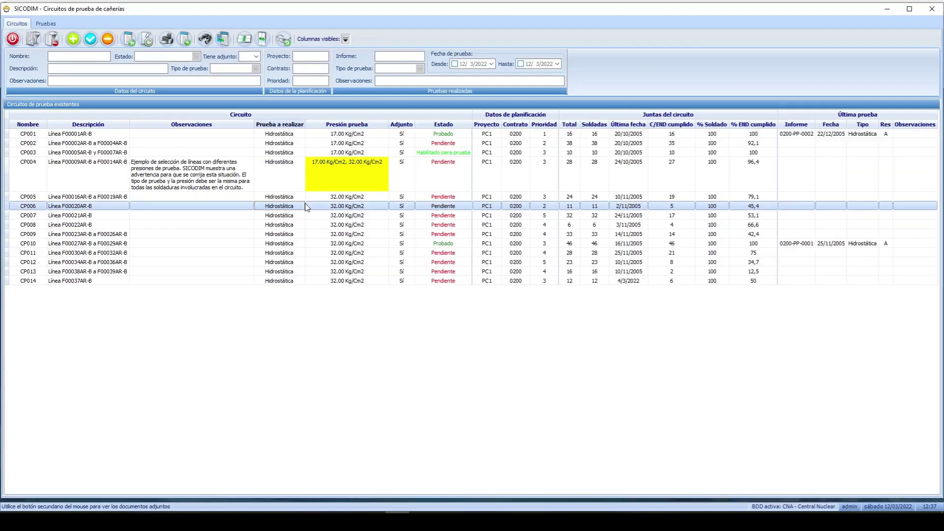
# Remove welds 1 to 8 of isometric ARAM-200-IS-C-117-F002 from circuit CP004 and save the circuit.
pyautogui.click(341, 177)
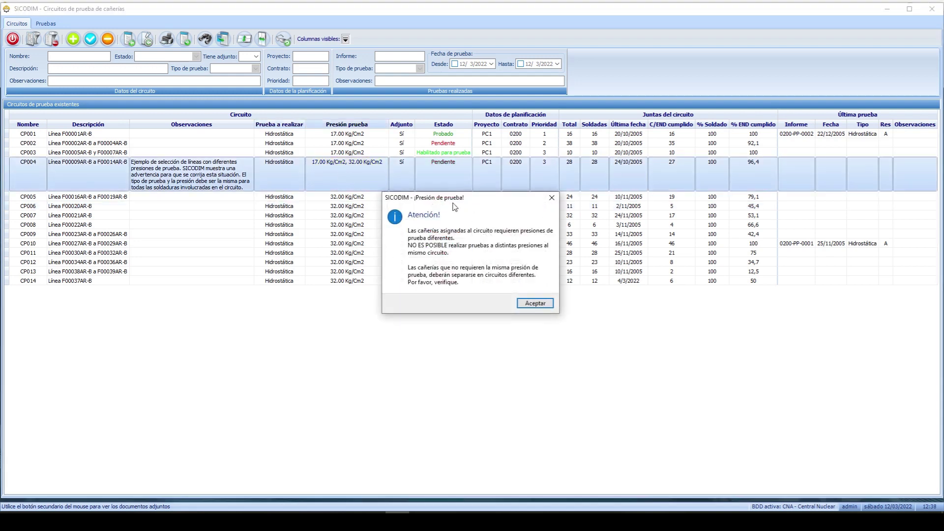
pyautogui.click(535, 303)
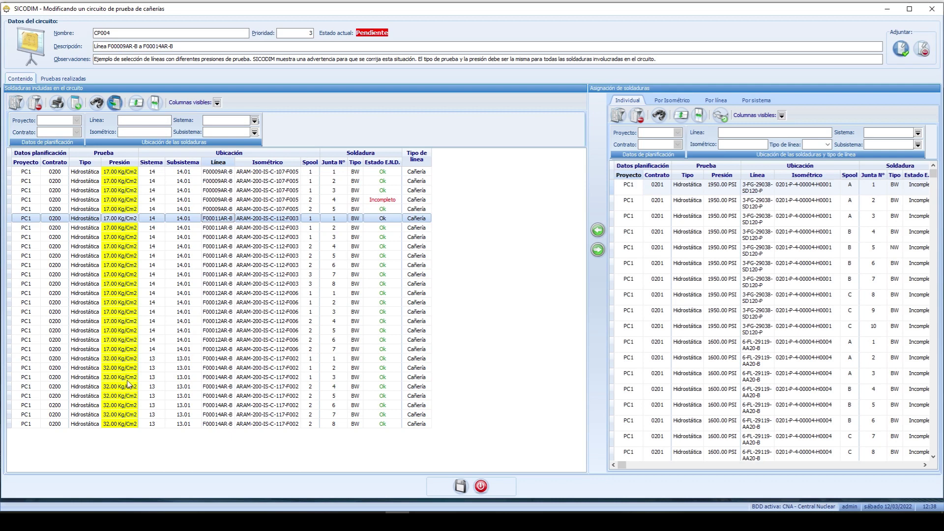
pyautogui.click(172, 351)
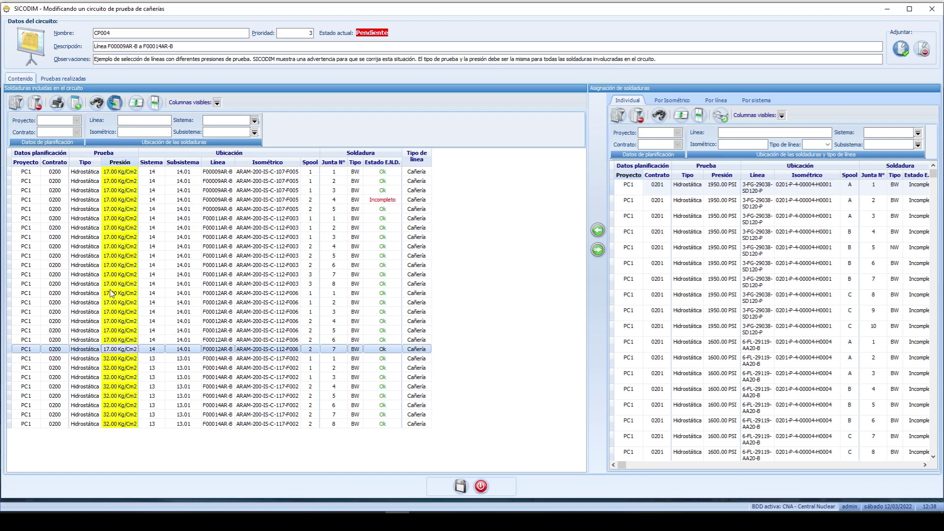
pyautogui.click(117, 378)
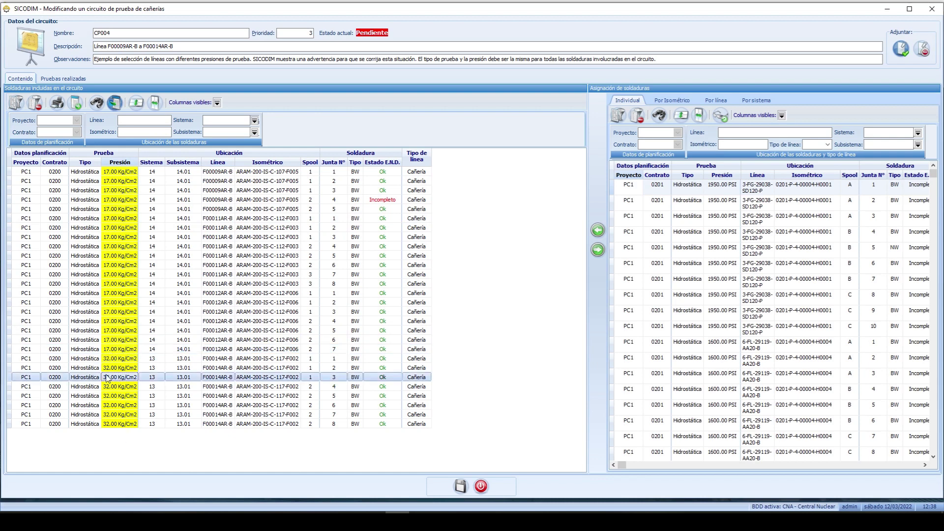
pyautogui.moveTo(108, 362); pyautogui.dragTo(149, 416)
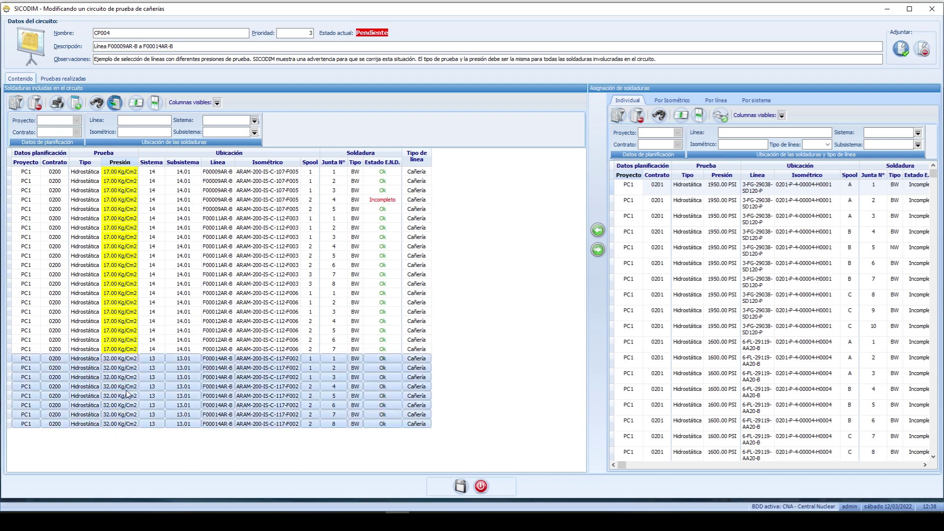
pyautogui.click(598, 249)
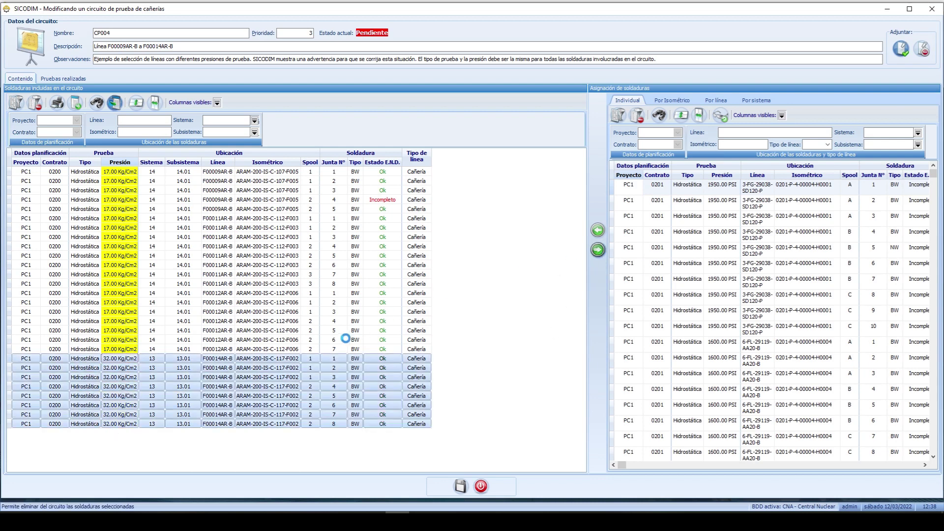
pyautogui.click(461, 486)
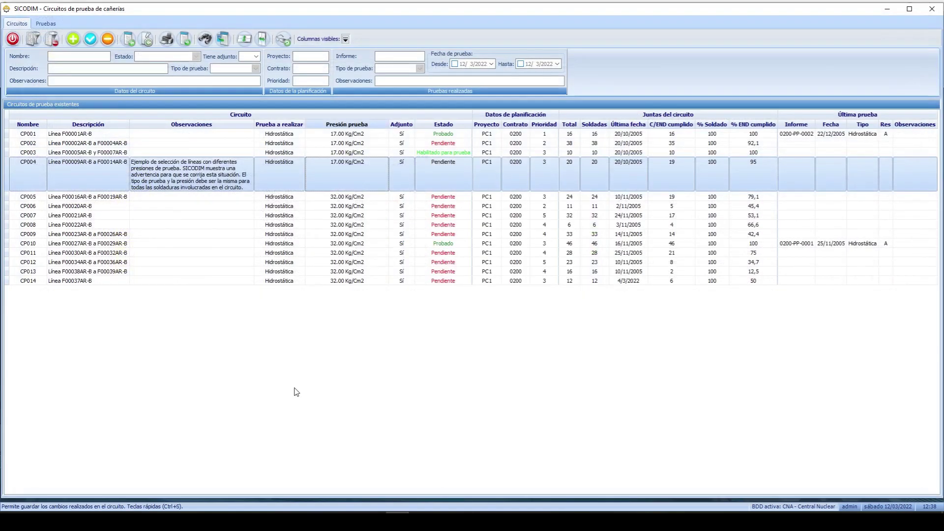
# Examine the welds included in circuit CP002, focusing on those with incomplete non-destructive testing.
pyautogui.click(349, 243)
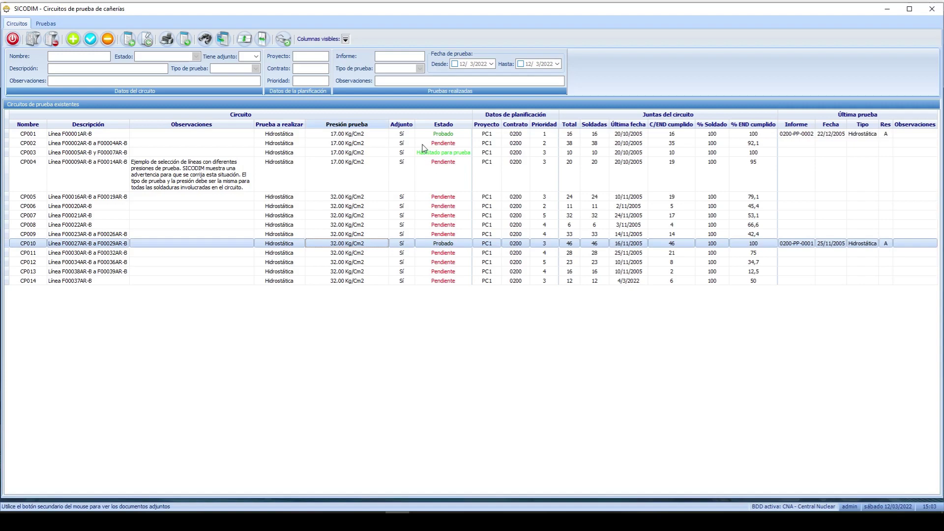
pyautogui.doubleClick(422, 144)
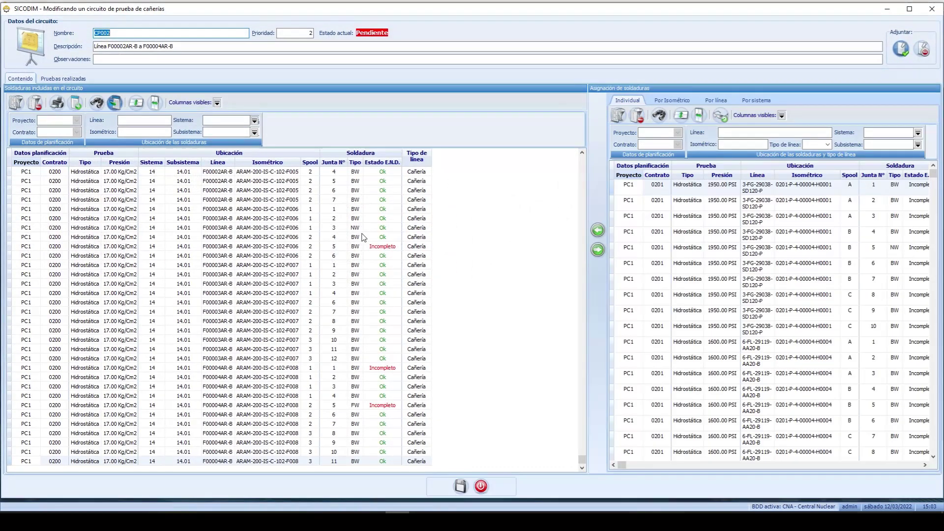
pyautogui.click(359, 219)
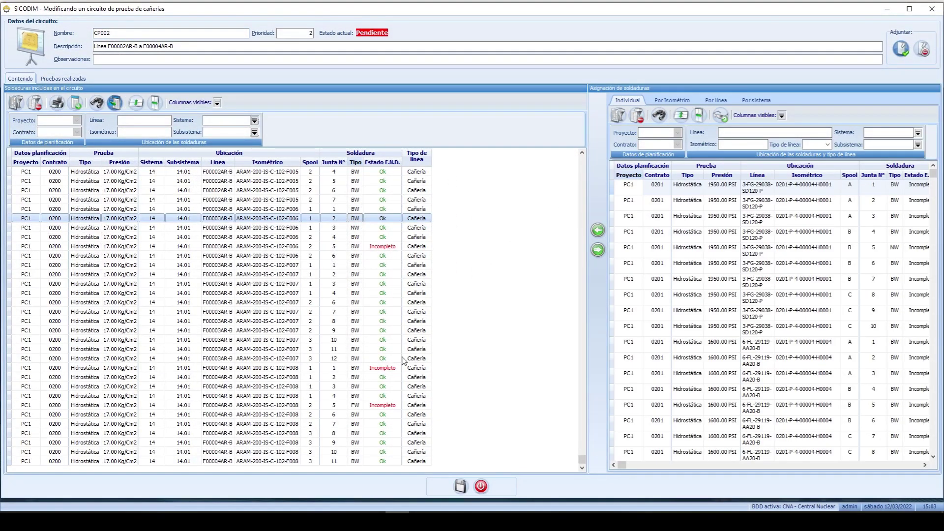
pyautogui.click(386, 369)
pyautogui.click(382, 406)
pyautogui.click(361, 415)
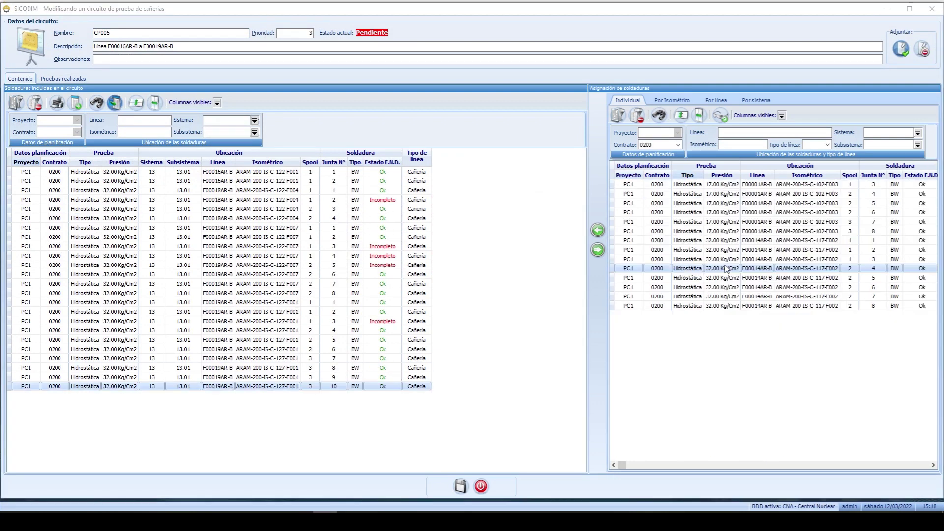
# Try to assign welds 3 to 6 of isometric ARAM-200-IS-C-102-F003 to circuit CP005 and compare the test pressures.
pyautogui.click(722, 269)
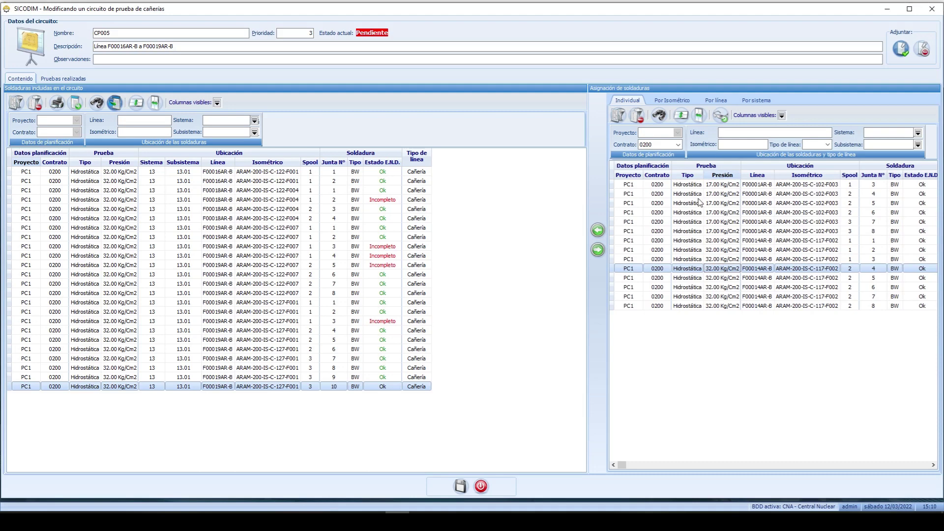
pyautogui.moveTo(706, 187); pyautogui.dragTo(708, 213)
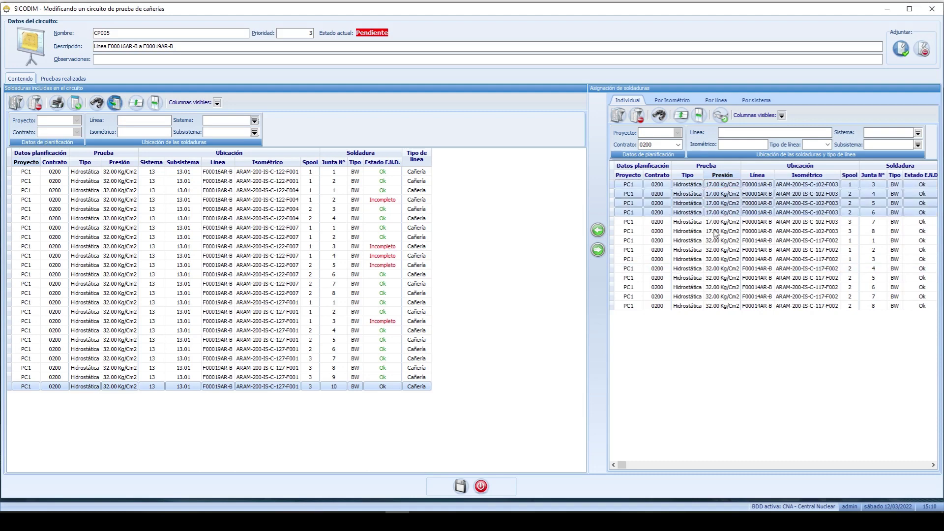
pyautogui.click(598, 230)
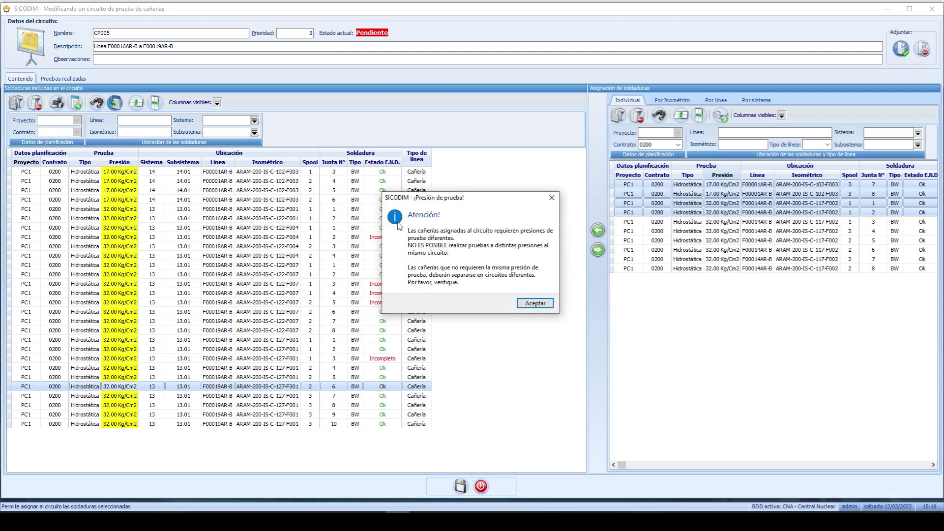
pyautogui.click(535, 303)
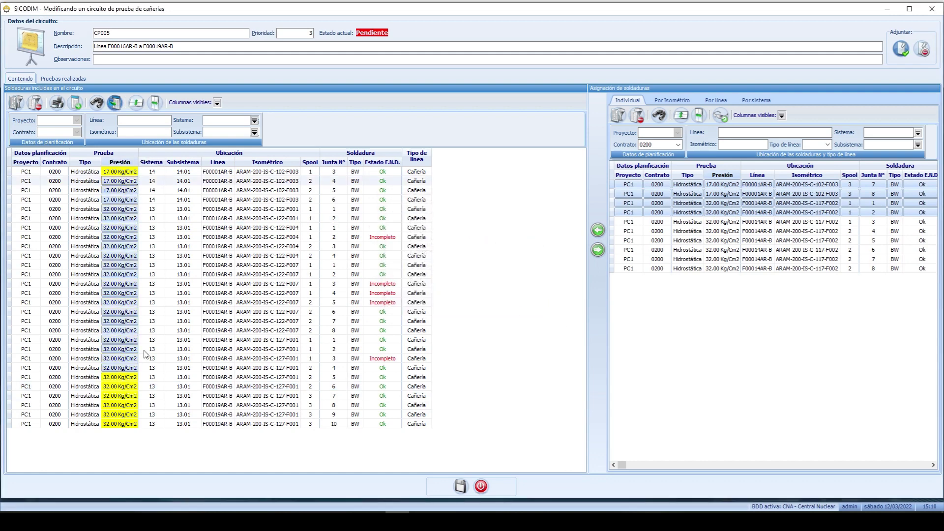
pyautogui.click(185, 313)
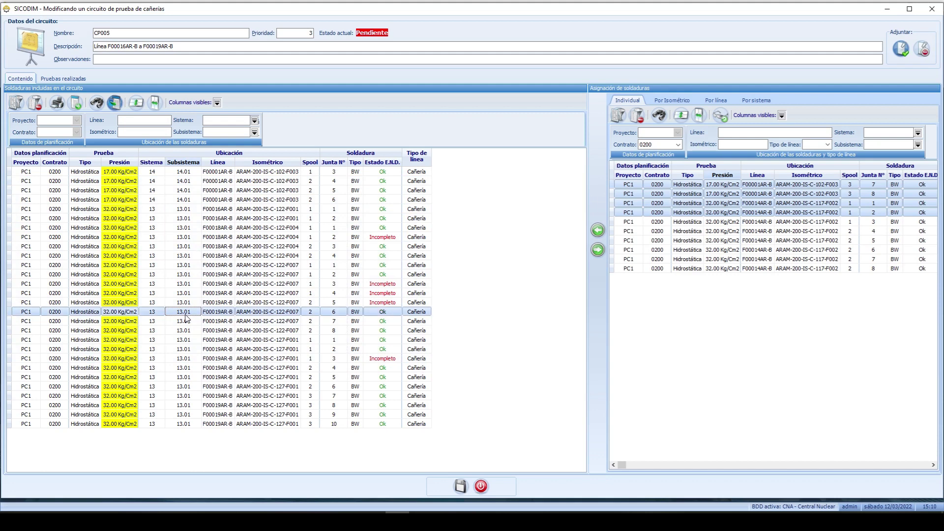
pyautogui.click(118, 212)
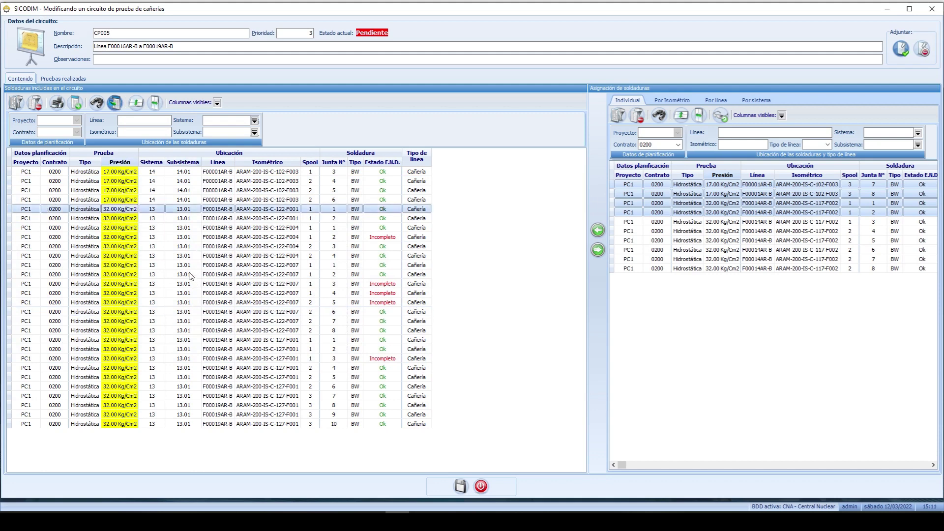
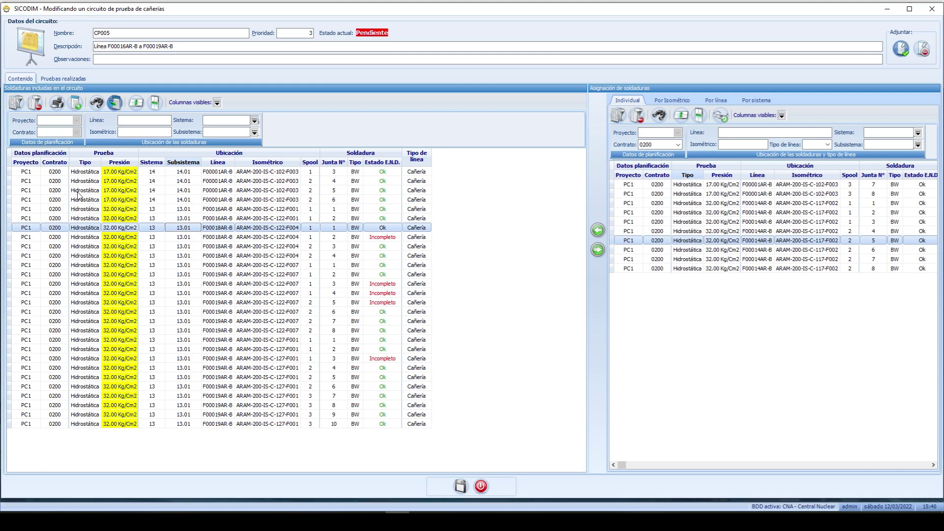
pyautogui.click(75, 192)
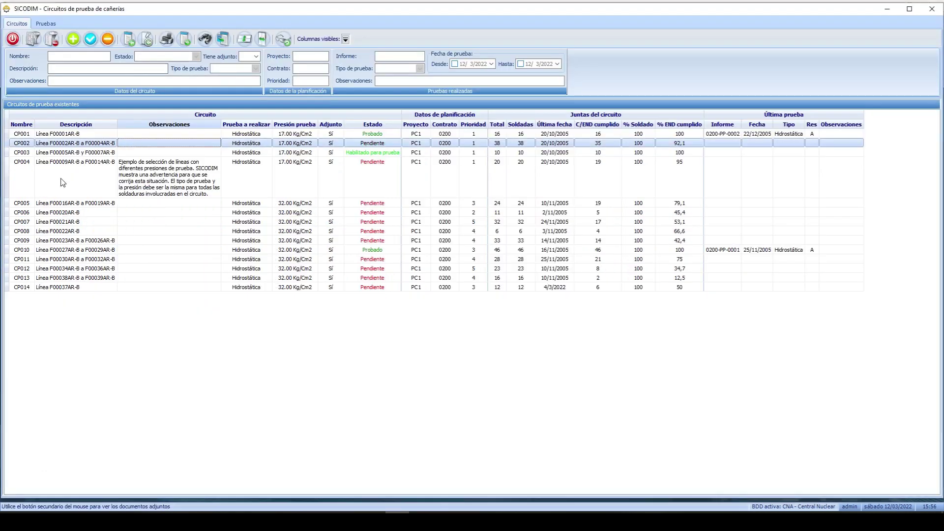
# Assign priority 2 to circuits CP001, CP002 and CP003.
pyautogui.click(224, 38)
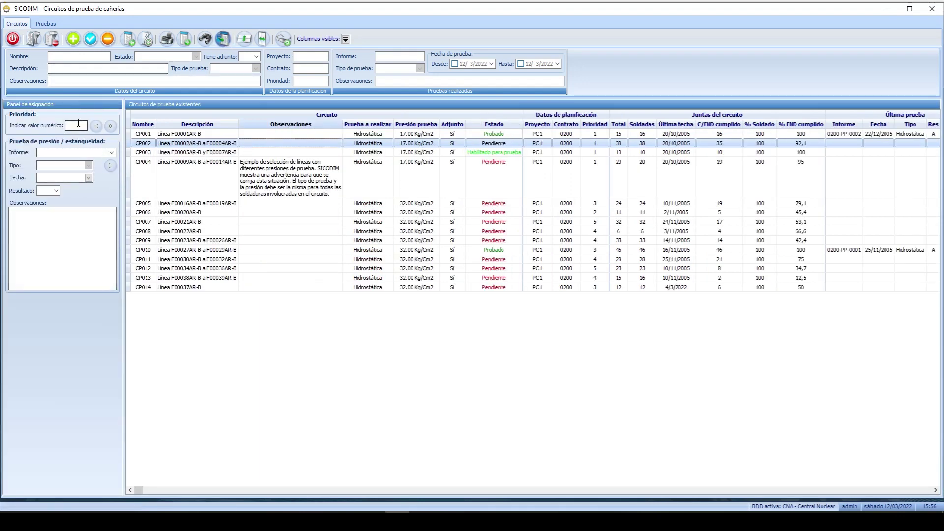
pyautogui.write('2')
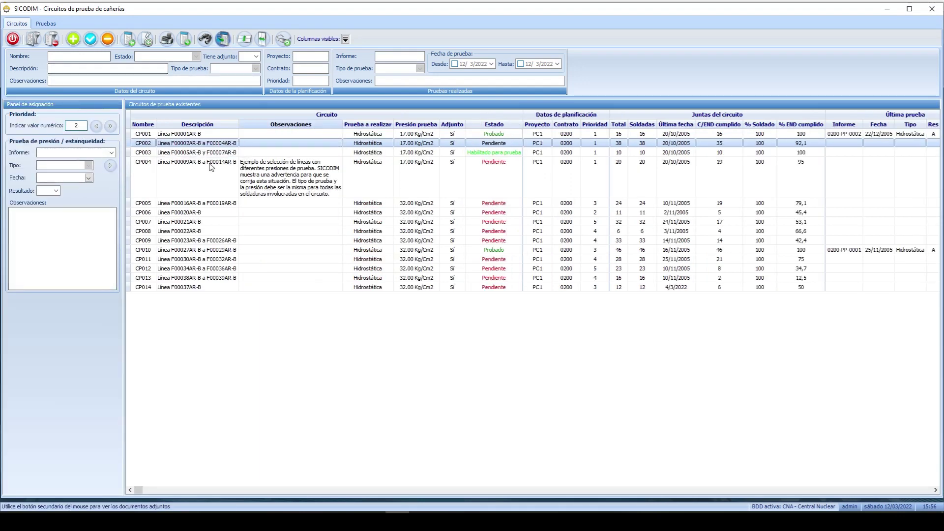
pyautogui.click(222, 152)
pyautogui.keyDown('shift'); pyautogui.click(166, 138); pyautogui.keyUp('shift')
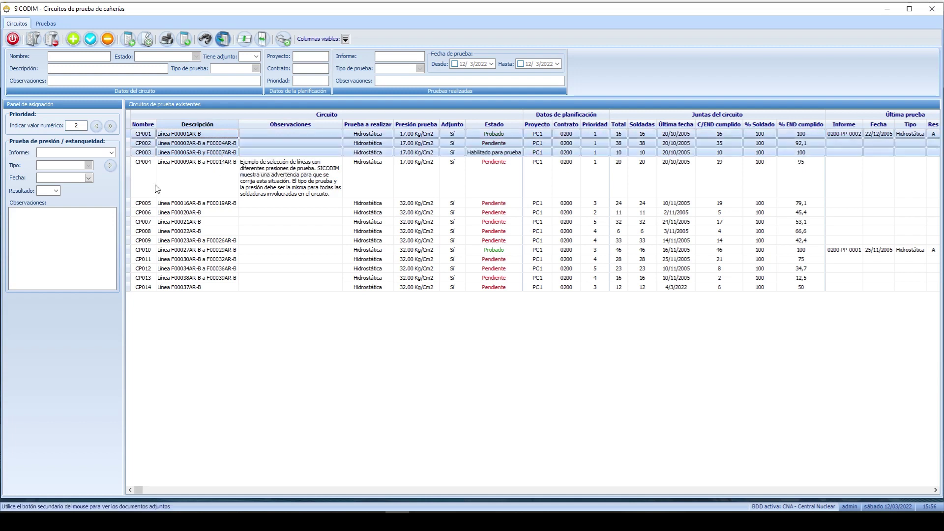
pyautogui.click(110, 126)
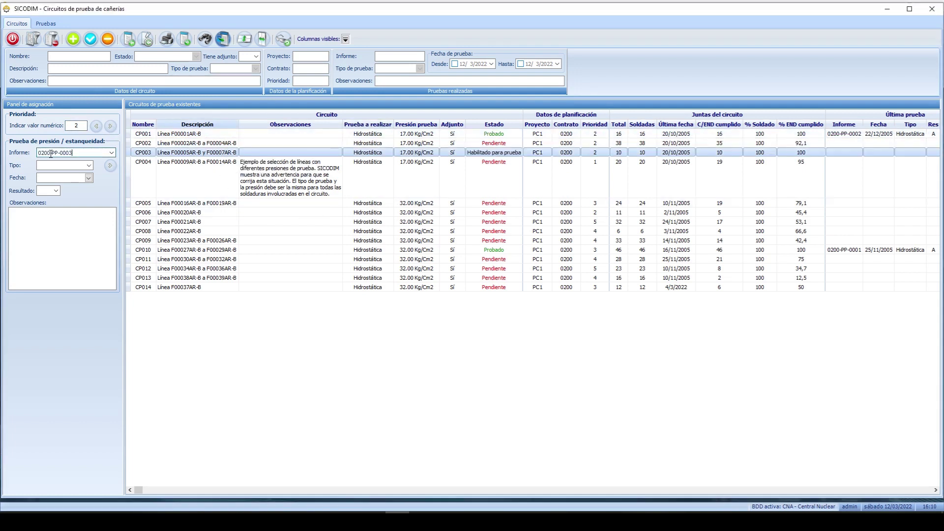
# Assign report 0200-PP-0003 to circuit CP003 as a Hidrostática test dated 10/3/2022 with result A.
pyautogui.click(89, 166)
pyautogui.click(54, 186)
pyautogui.click(89, 178)
pyautogui.click(92, 212)
pyautogui.click(56, 190)
pyautogui.click(49, 200)
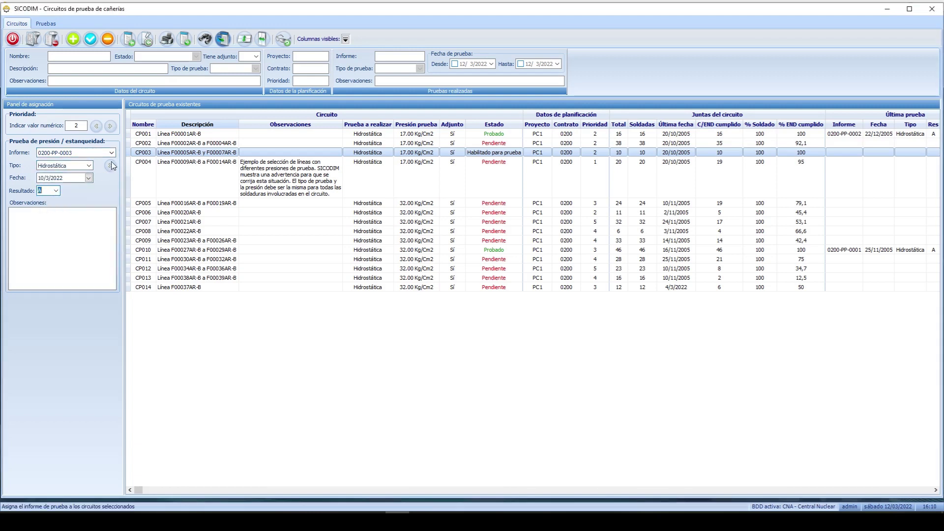
# Assign hydrostatic report 0200-PP-0003 to circuit CP007 as well, accepting the assignment despite its pending status.
pyautogui.click(300, 222)
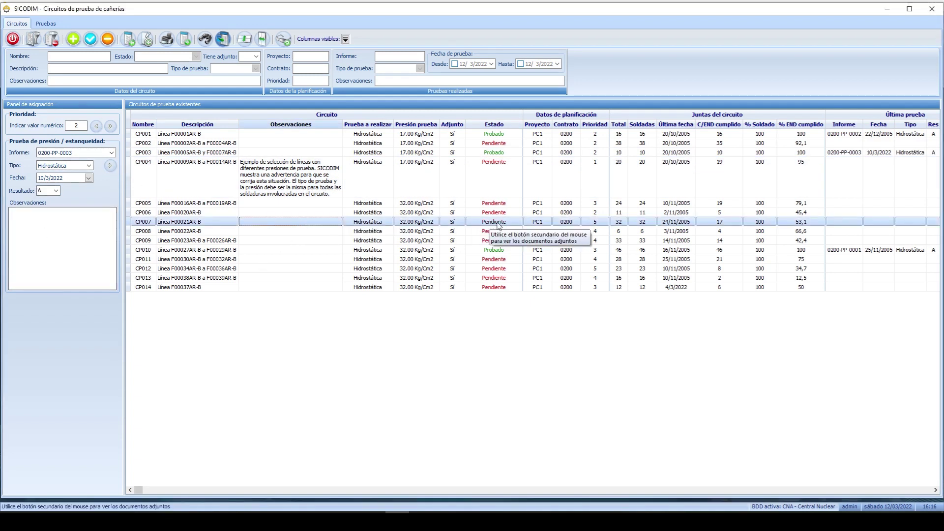
pyautogui.click(110, 165)
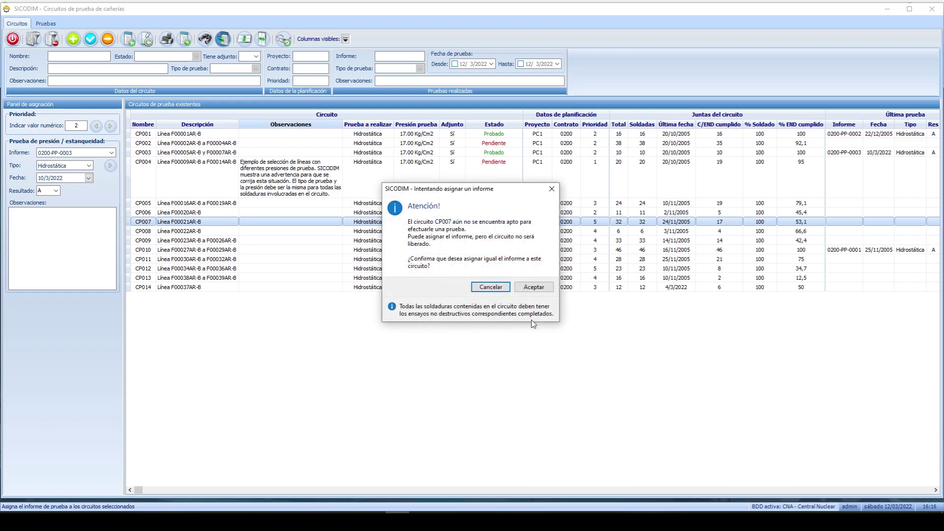
pyautogui.click(546, 287)
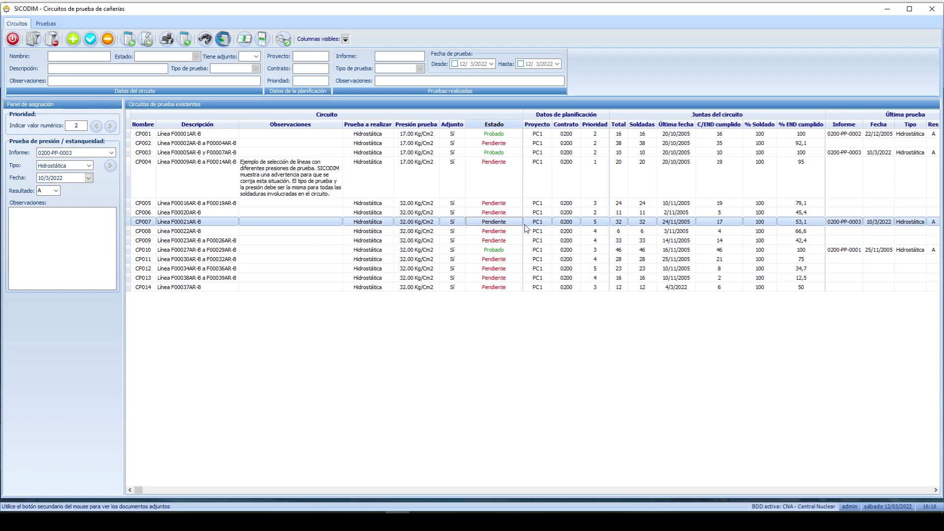
pyautogui.click(498, 230)
pyautogui.click(494, 221)
pyautogui.click(472, 231)
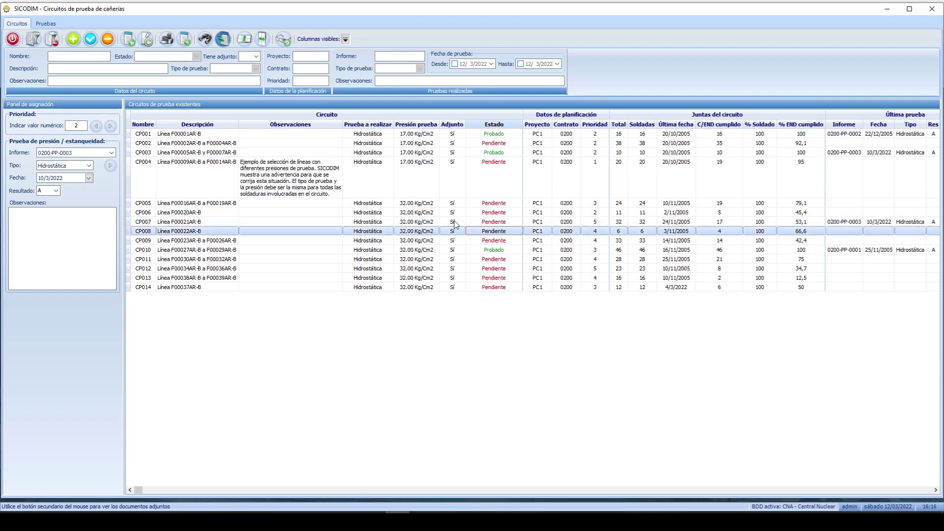
pyautogui.click(477, 222)
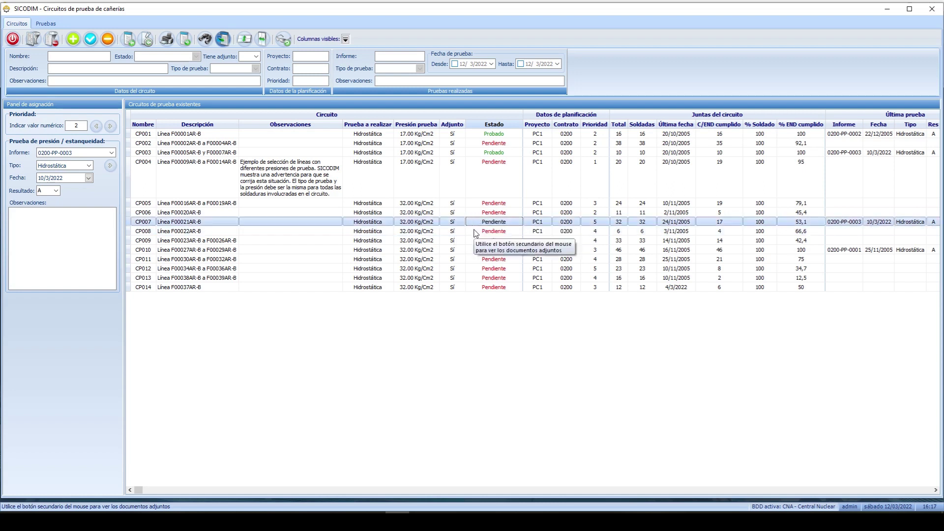
pyautogui.click(478, 231)
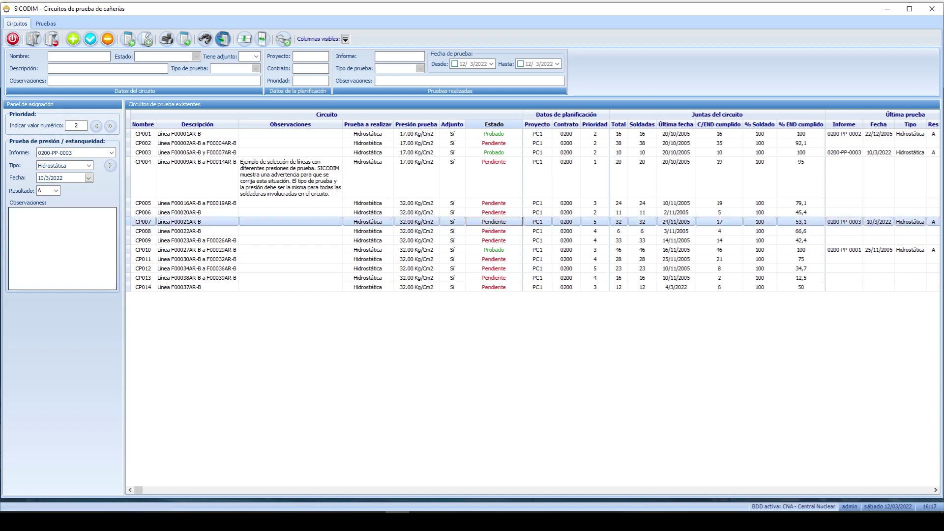
# Review the details and attached document of test report 0200-PP-0001 in the list of performed tests, then close both.
pyautogui.click(46, 24)
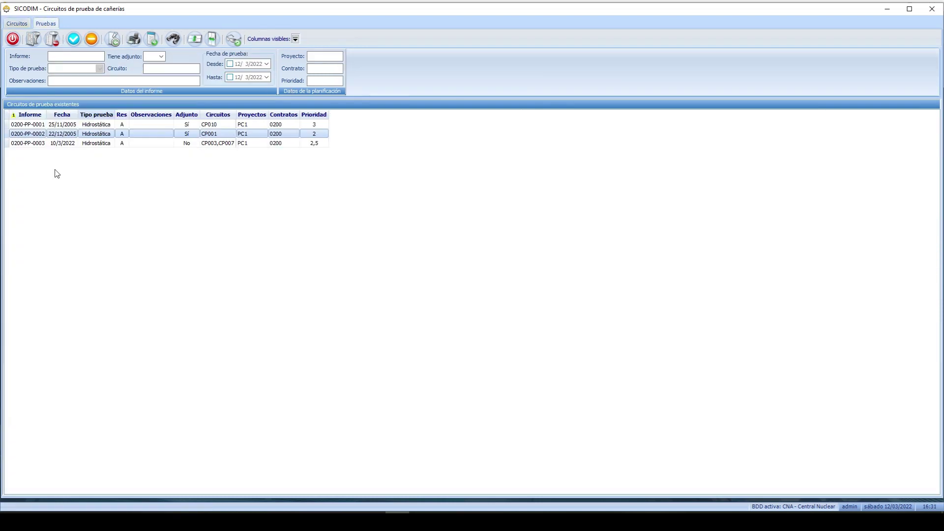
pyautogui.click(77, 126)
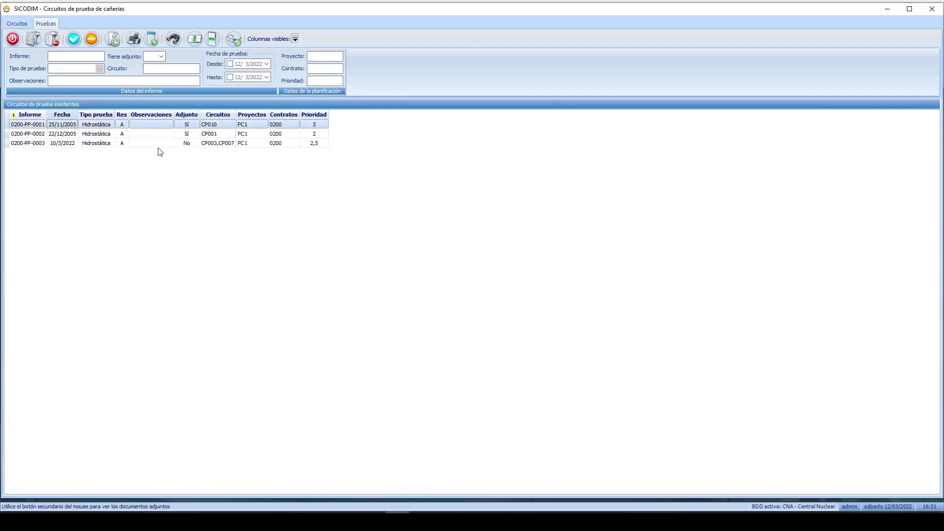
pyautogui.doubleClick(162, 127)
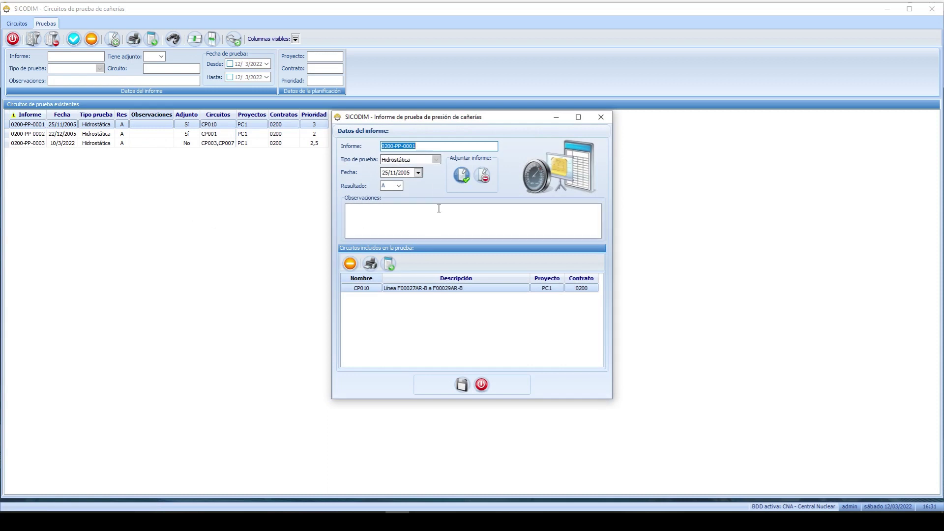
pyautogui.click(460, 176)
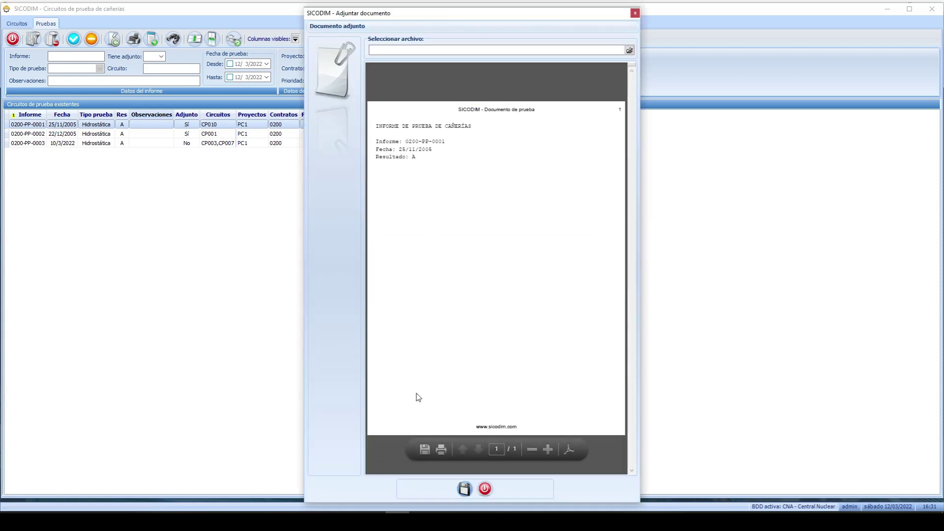
pyautogui.click(485, 489)
pyautogui.click(481, 384)
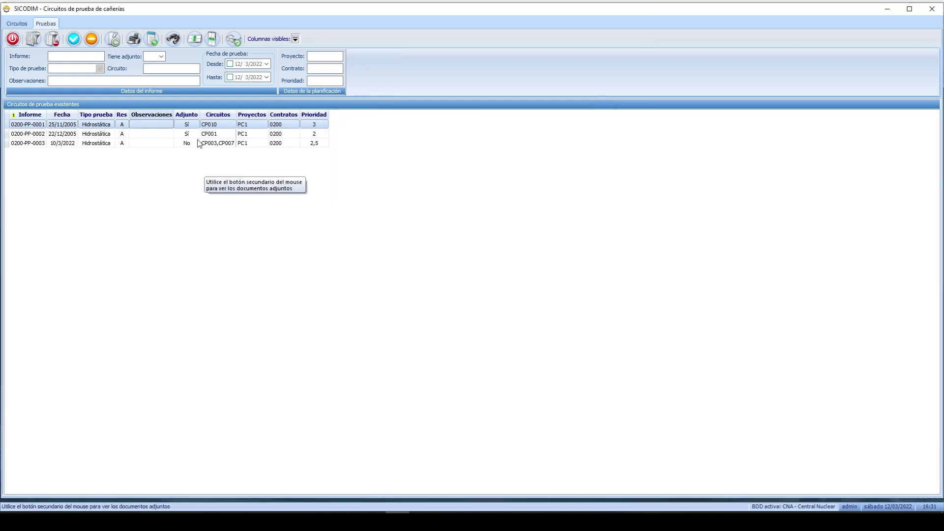
# View the attached PDF of test report 0200-PP-0001 and close the document.
pyautogui.rightClick(189, 125)
pyautogui.click(209, 136)
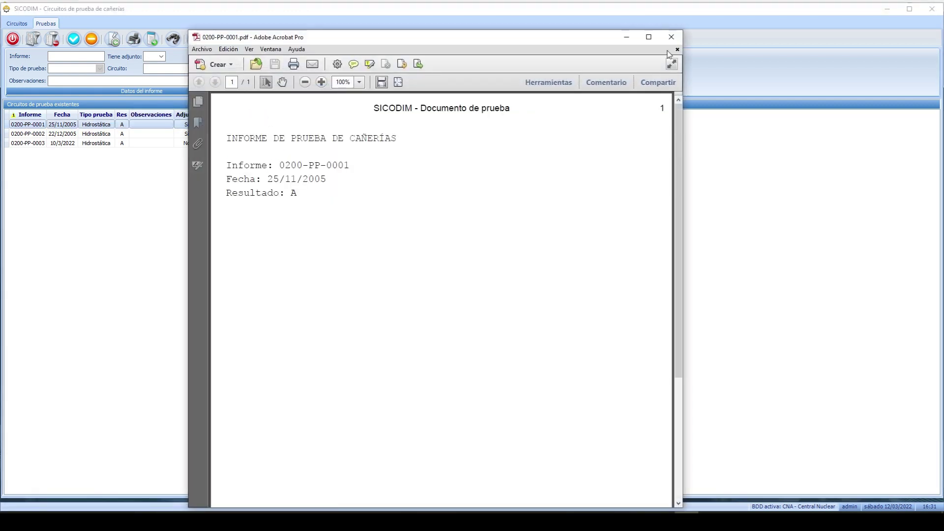
pyautogui.click(672, 36)
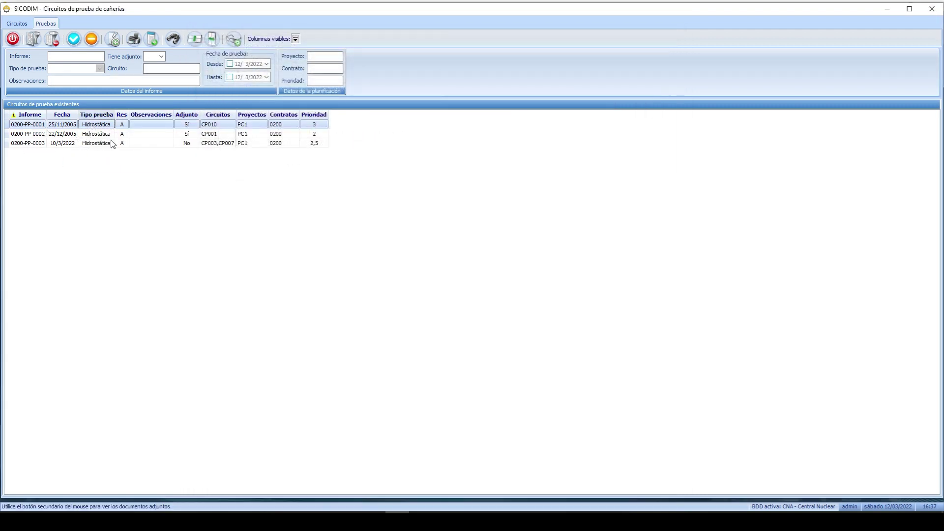
# Check the folder import options for pressure test report attachments, leaving without importing, and select report 0200-PP-0002.
pyautogui.click(113, 39)
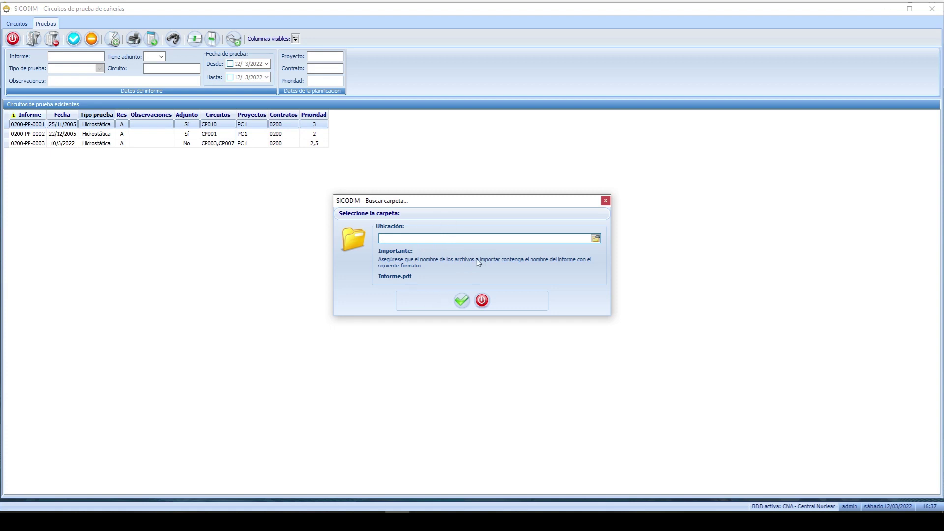
pyautogui.click(481, 301)
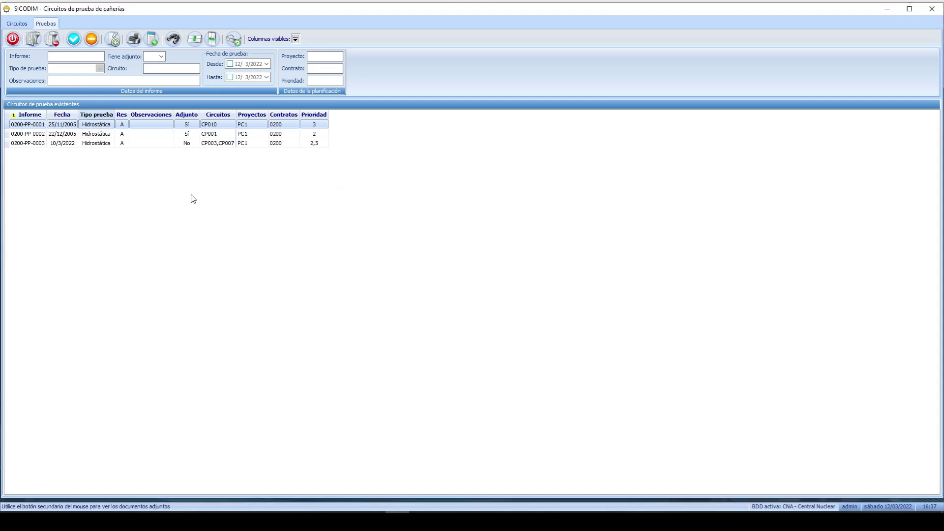
pyautogui.click(36, 136)
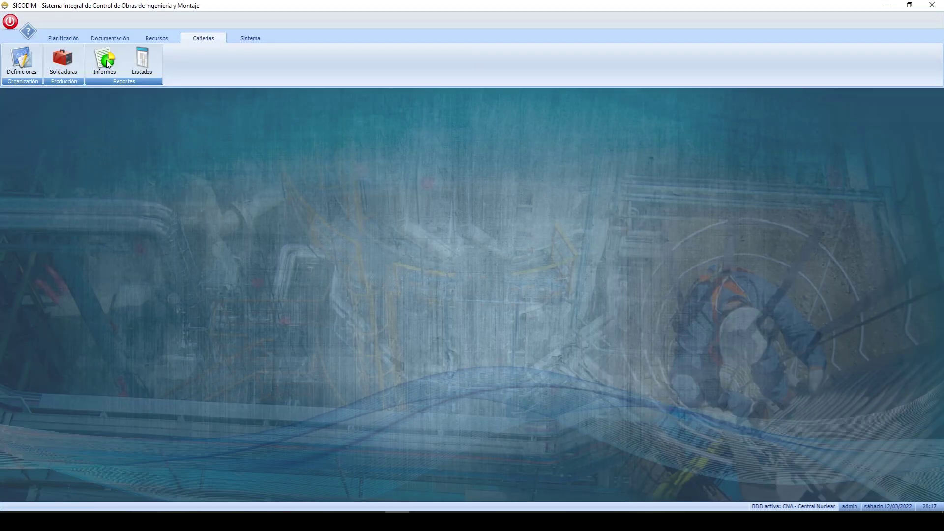
# Open the Desempeño de soldadores report and examine the welders' accumulated production, active days and daily yield.
pyautogui.click(109, 66)
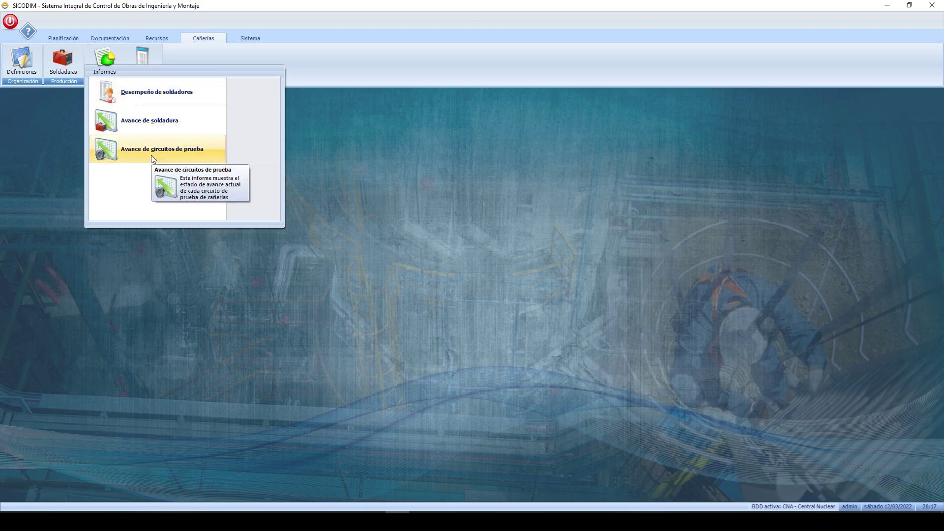
pyautogui.click(168, 94)
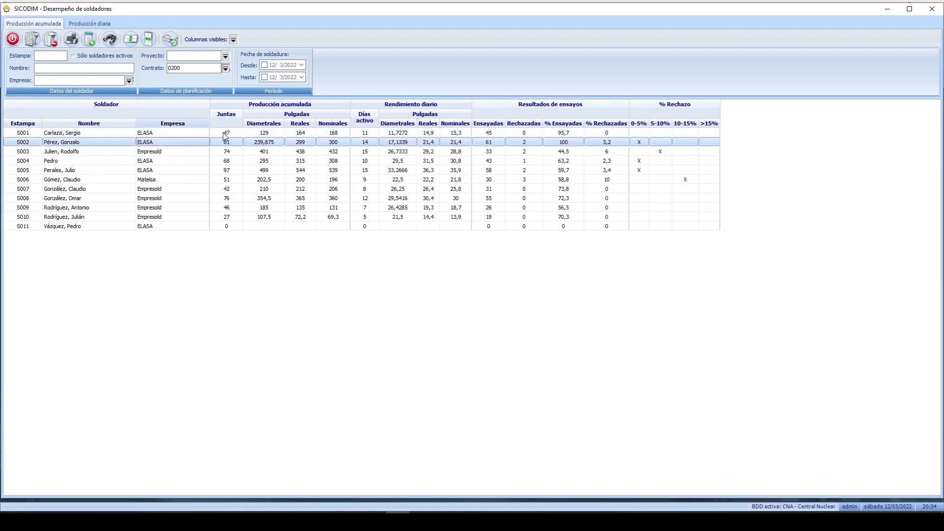
pyautogui.click(206, 132)
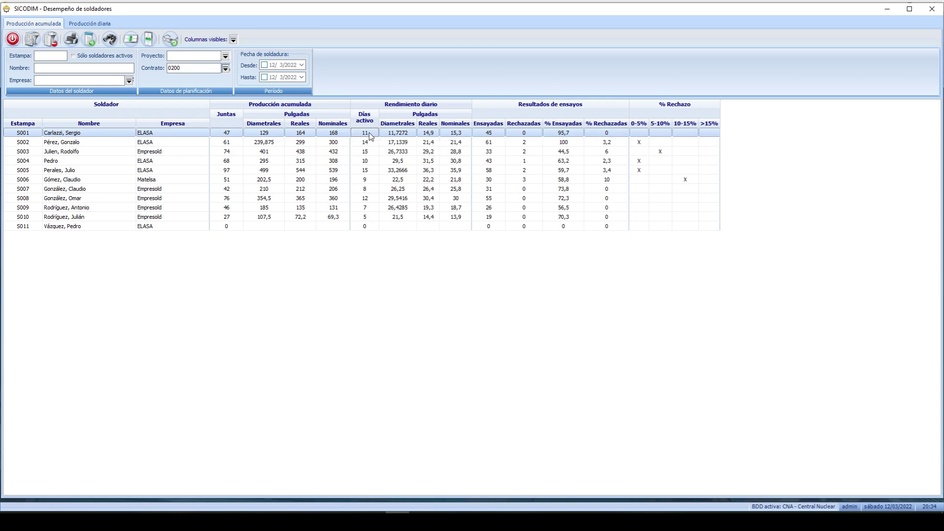
pyautogui.click(457, 133)
pyautogui.click(474, 162)
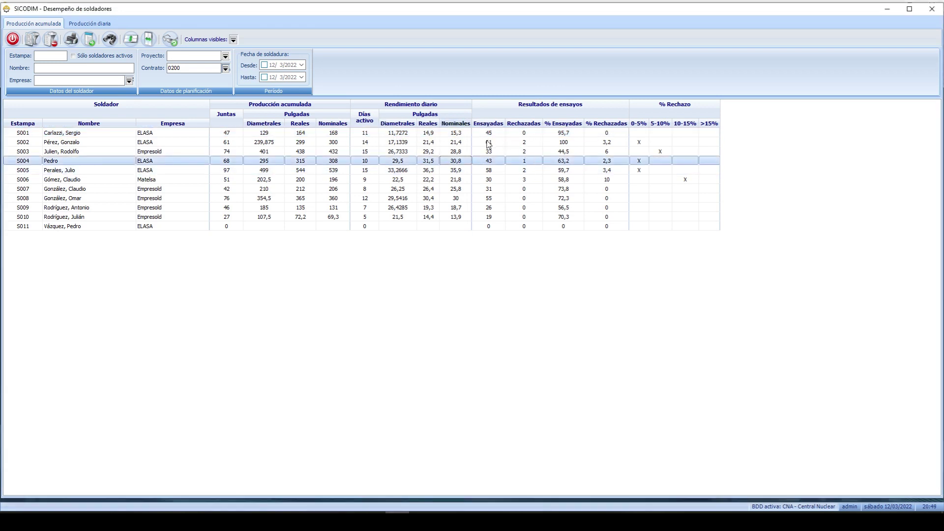
# Examine the welders' tested and rejected joints, their percentages and the rejection-range columns.
pyautogui.click(532, 153)
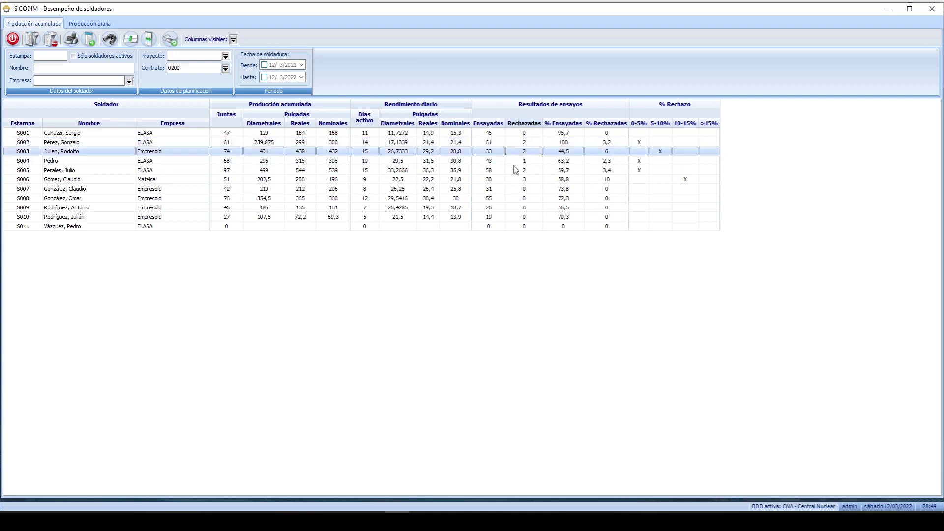
pyautogui.click(564, 152)
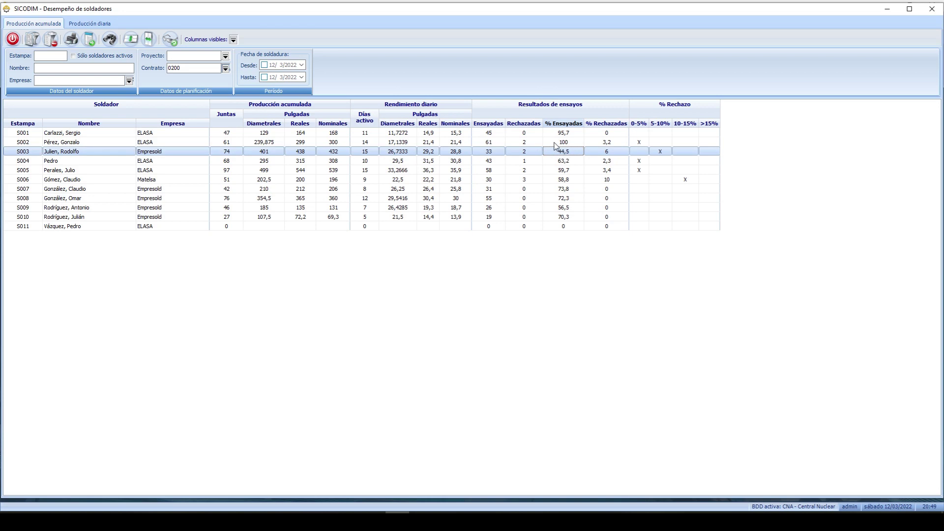
pyautogui.click(602, 153)
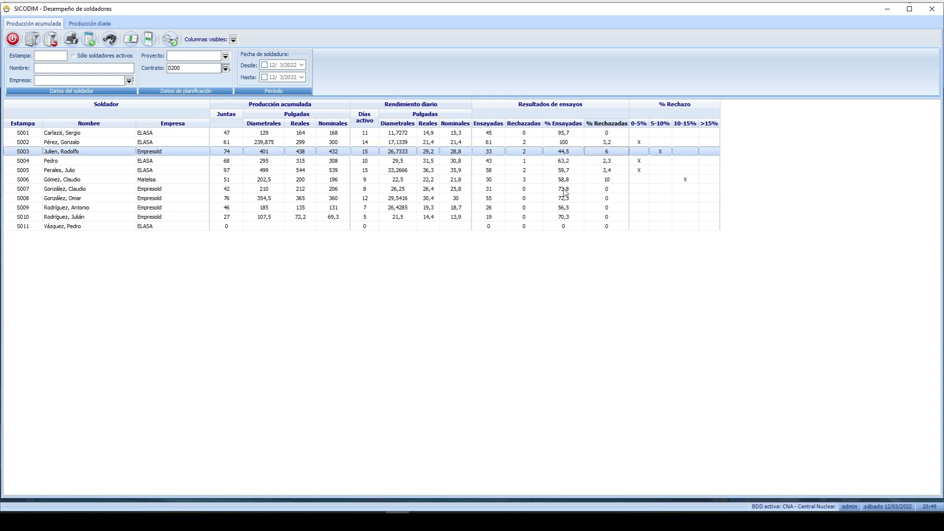
pyautogui.click(639, 161)
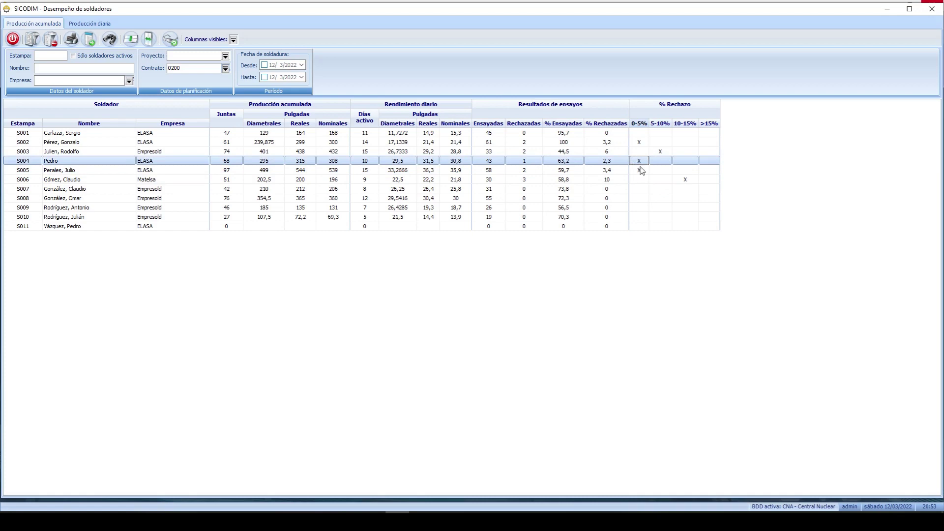
pyautogui.click(660, 152)
pyautogui.click(647, 143)
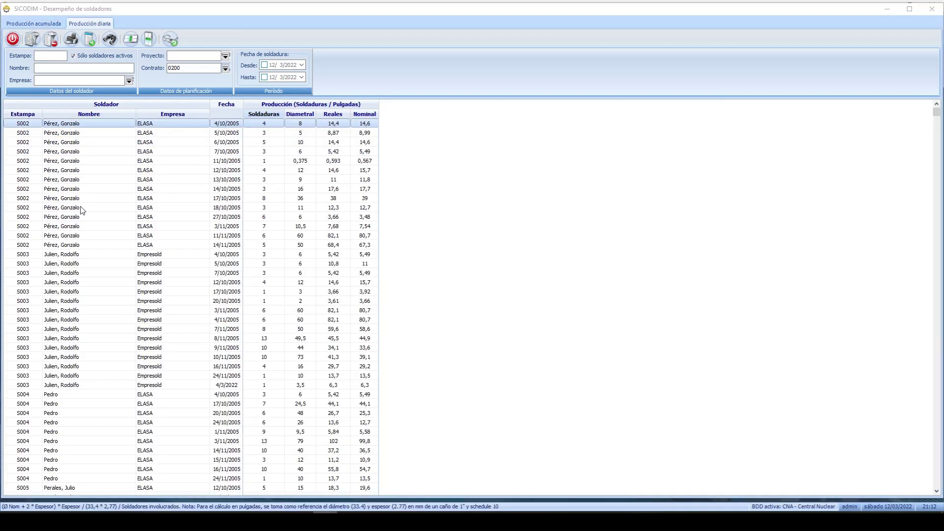
# Review the daily production records of welder S002, including dates and weld quantities.
pyautogui.click(81, 207)
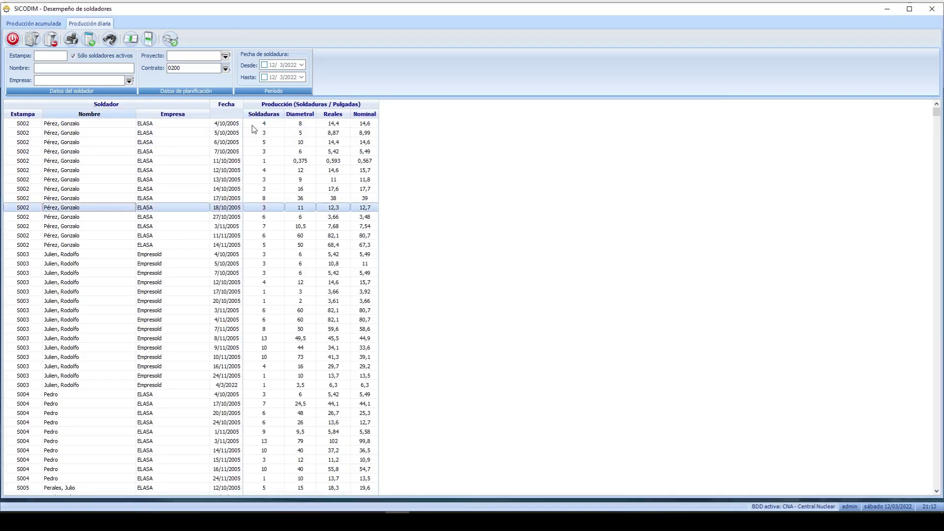
pyautogui.click(88, 124)
pyautogui.click(274, 126)
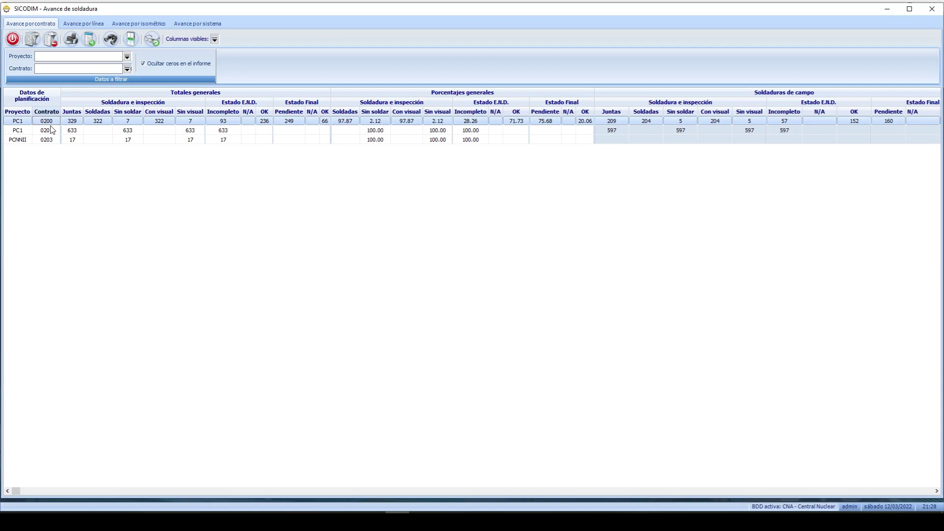
# Look over the Avance de soldadura views by line and isometric, then examine contract 0200's weld and inspection totals.
pyautogui.click(89, 25)
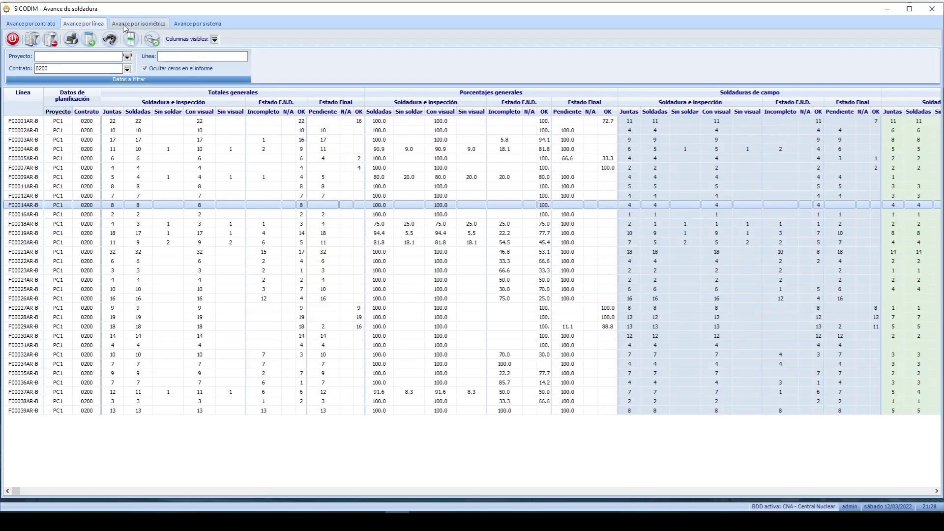
pyautogui.click(124, 28)
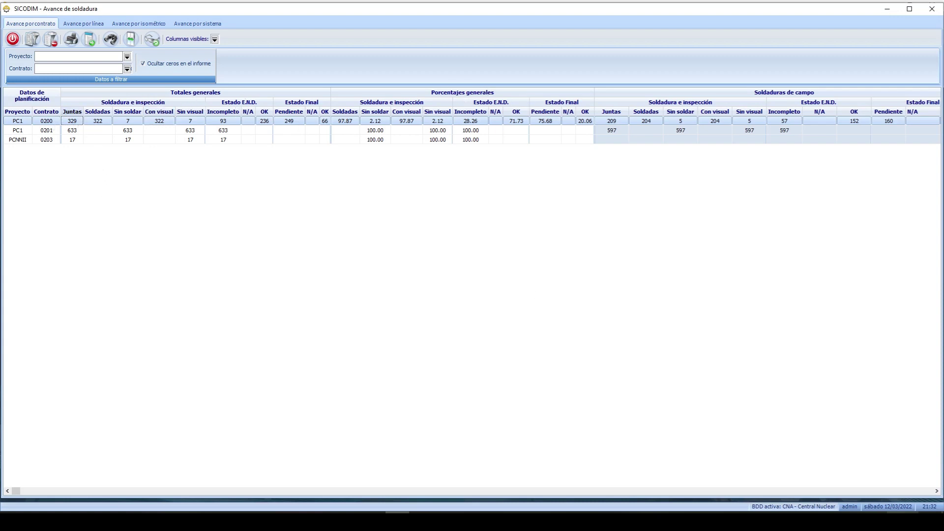
pyautogui.click(937, 491)
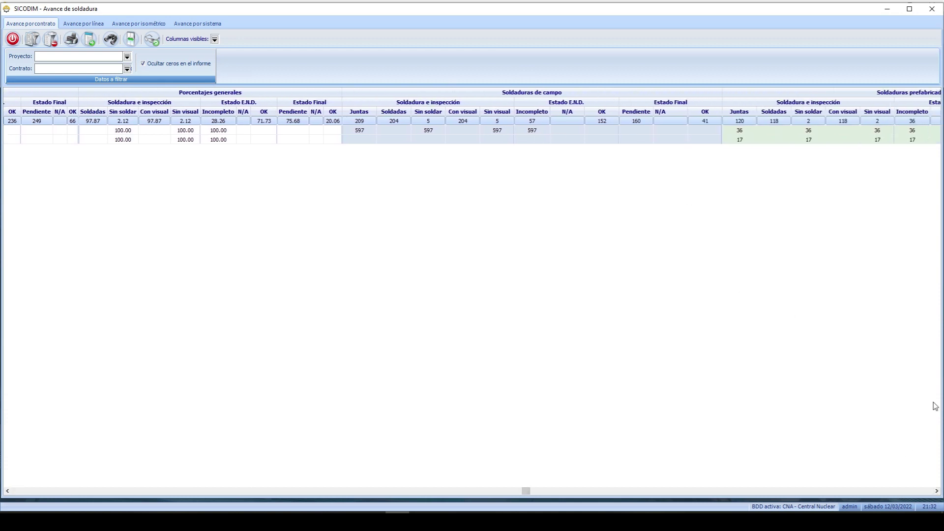
pyautogui.click(937, 490)
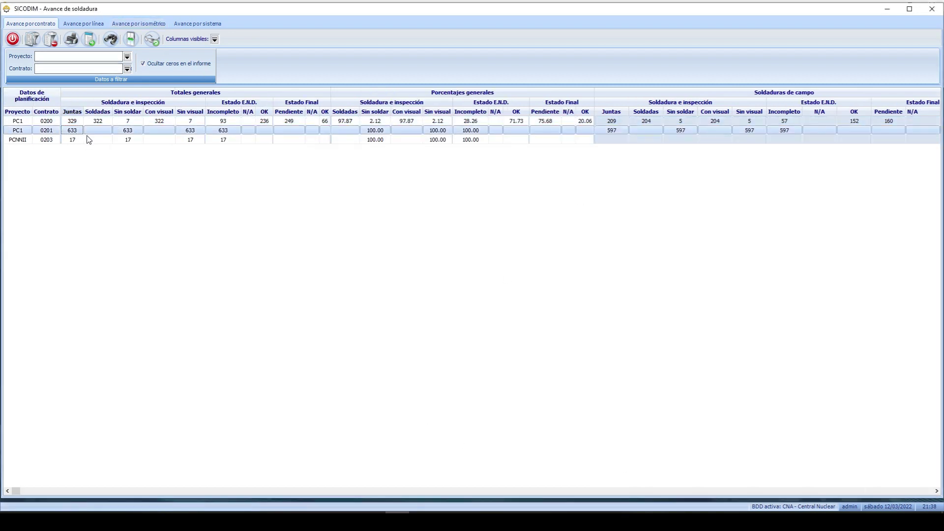
pyautogui.click(82, 122)
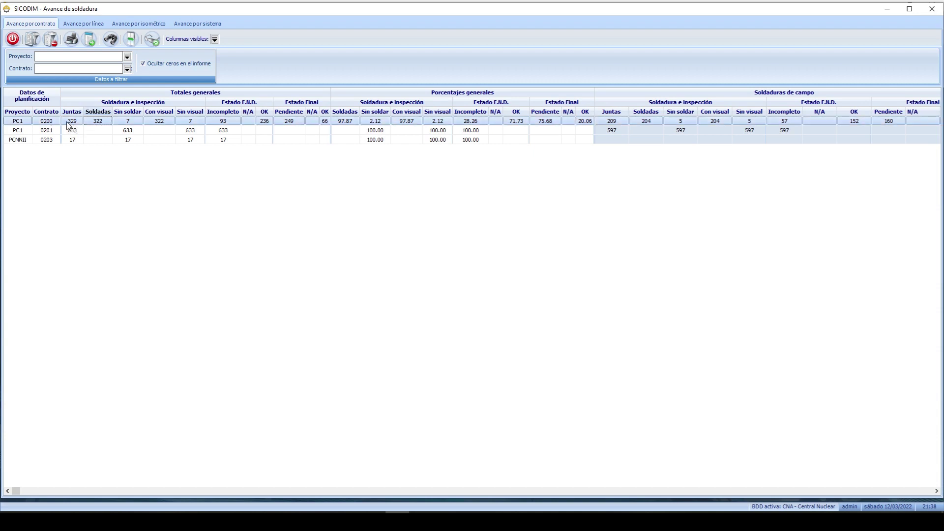
pyautogui.click(155, 121)
pyautogui.click(192, 123)
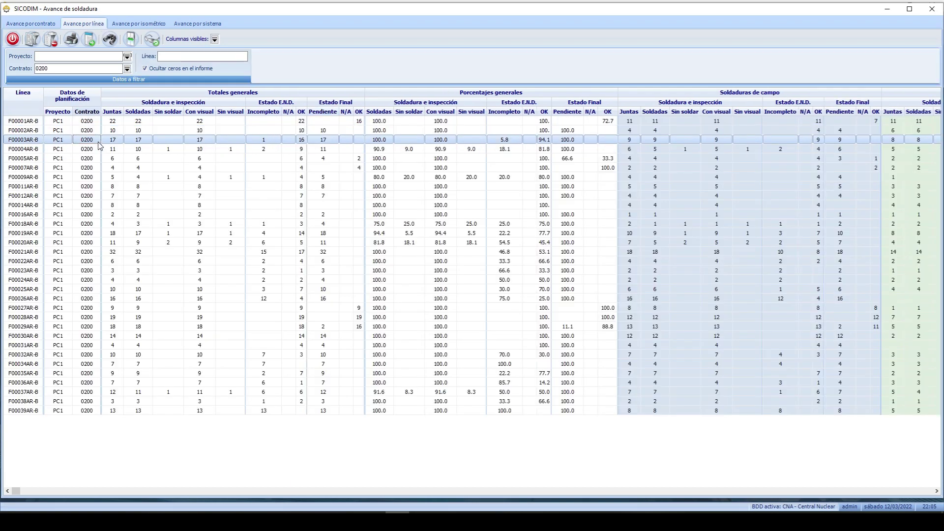
# Compare weld progress for contract 0200 by line, by isometric and by system.
pyautogui.click(58, 121)
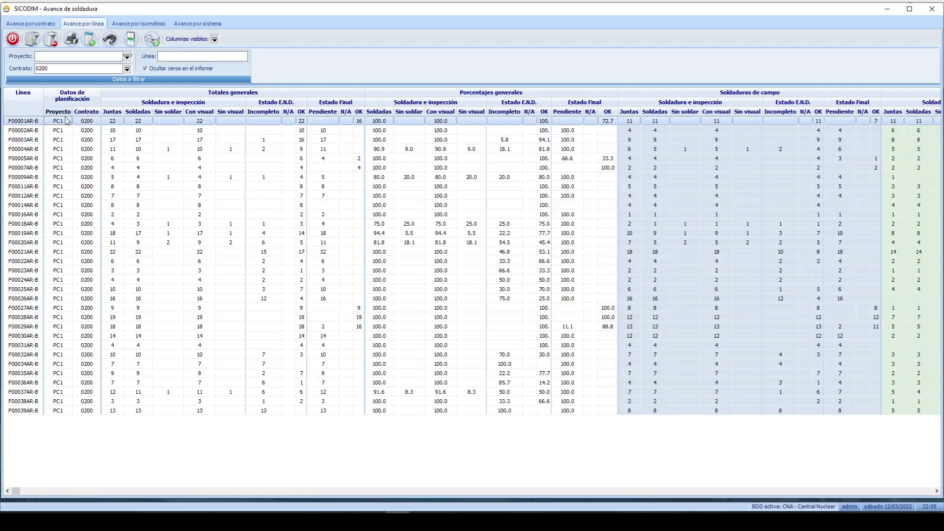
pyautogui.click(143, 25)
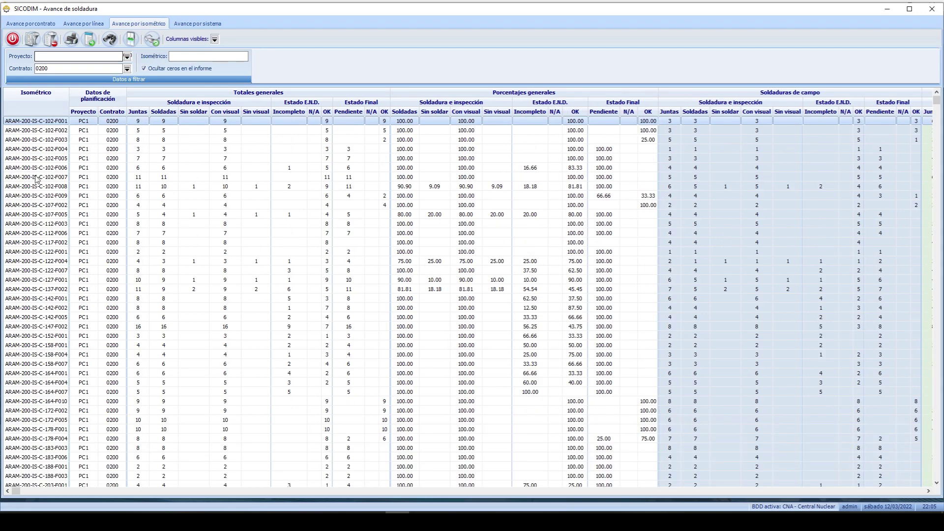
pyautogui.click(57, 131)
pyautogui.click(198, 25)
pyautogui.click(57, 139)
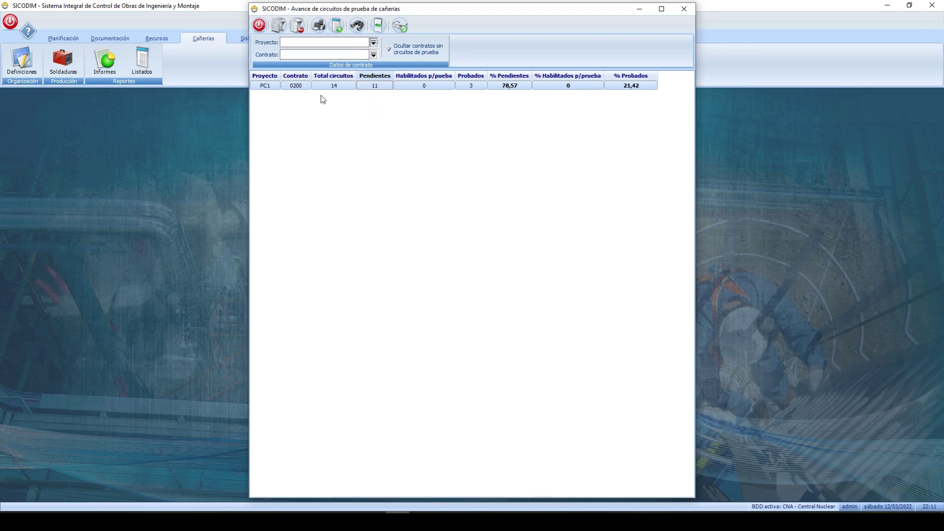
# Review contract 0200's total, pending, test-enabled and tested circuits in the piping test circuit progress report.
pyautogui.click(349, 87)
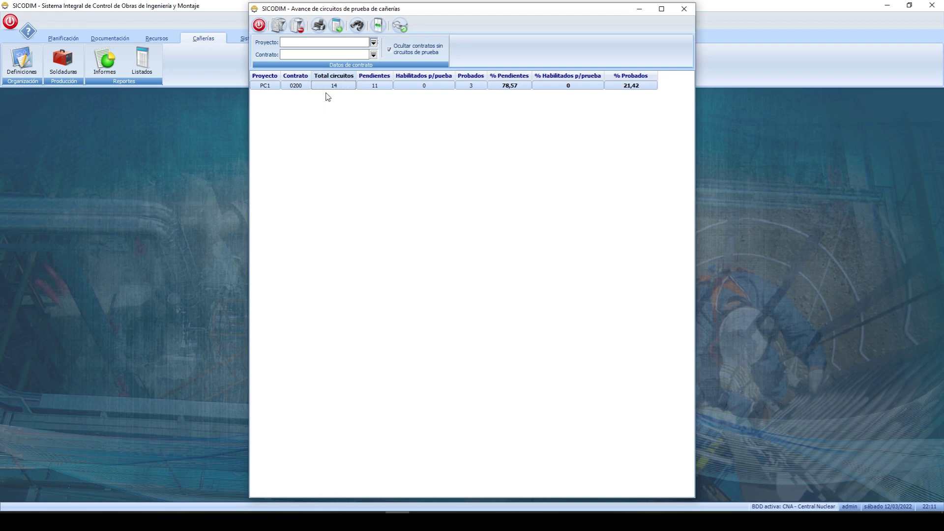
pyautogui.click(378, 87)
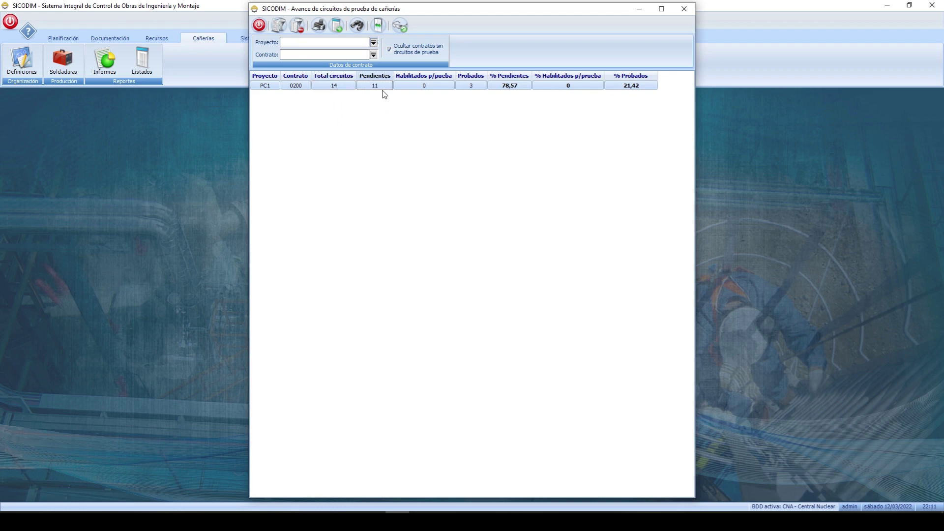
pyautogui.click(403, 87)
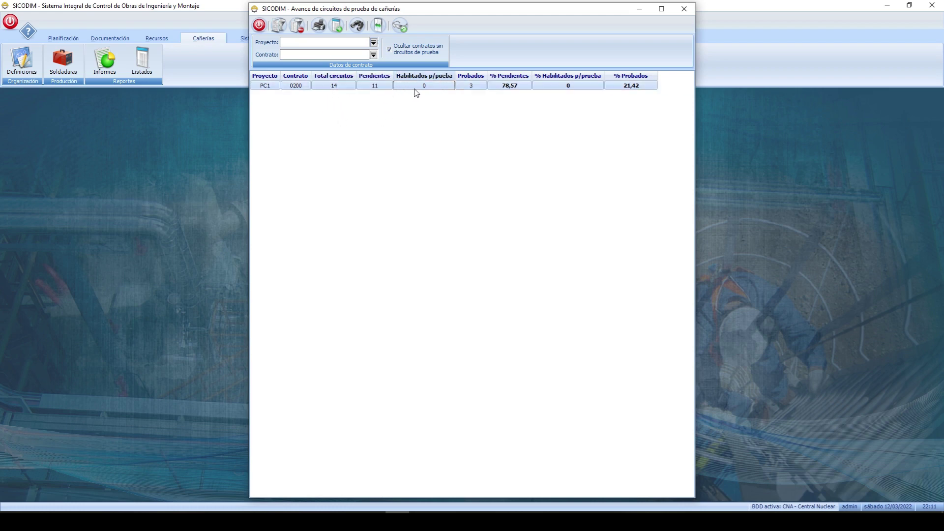
pyautogui.click(477, 88)
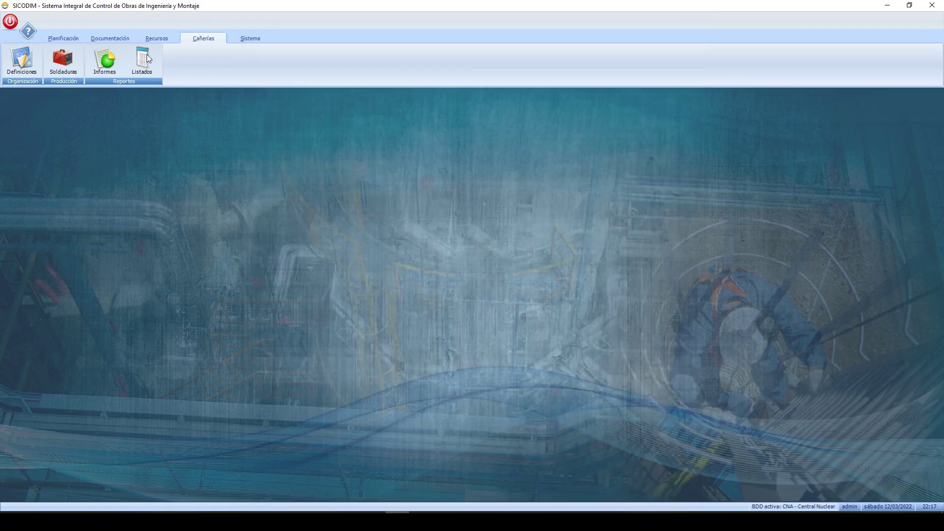
# Open the ASME pipe diameter and thickness table and check its print and export options, cancelling both.
pyautogui.click(147, 55)
pyautogui.click(189, 91)
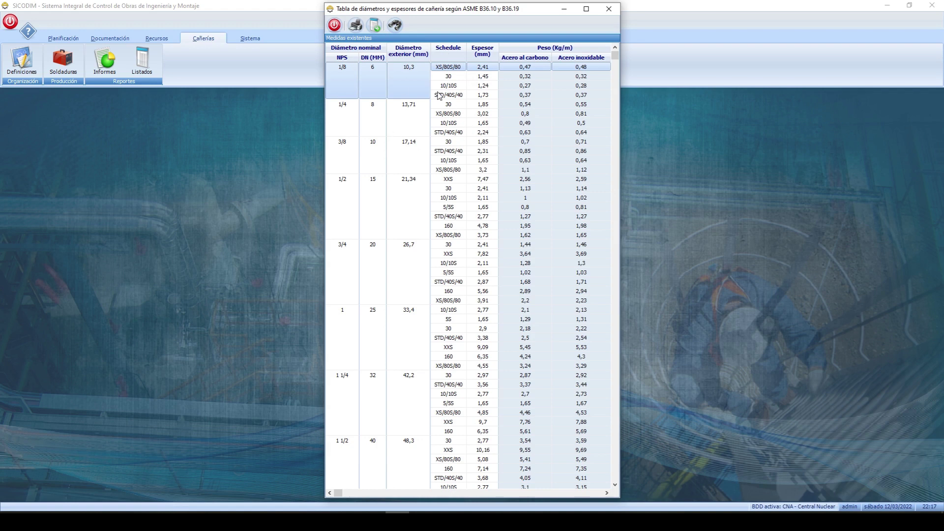
pyautogui.click(356, 25)
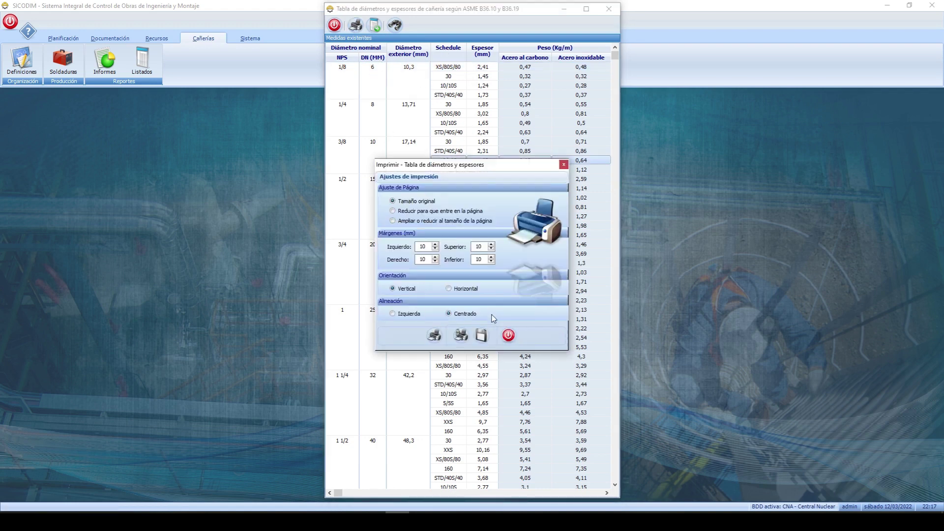
pyautogui.click(508, 336)
pyautogui.click(375, 25)
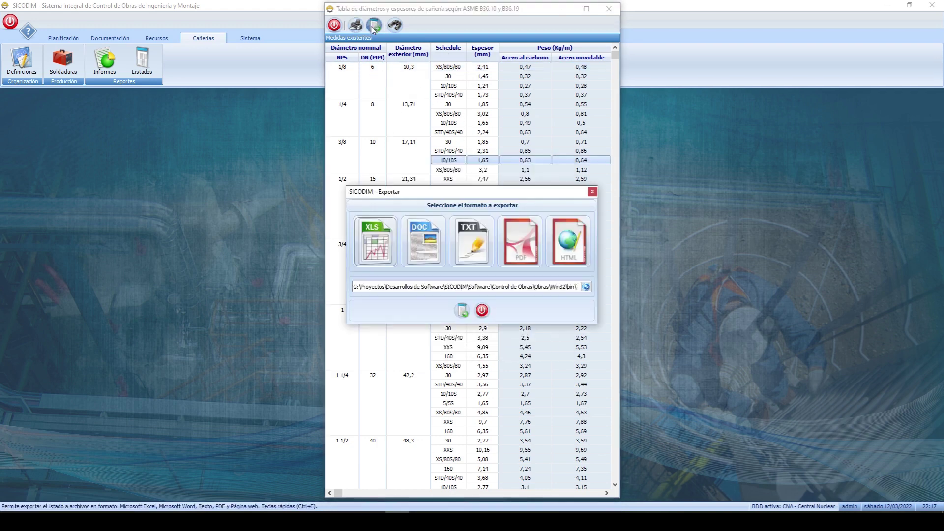
pyautogui.click(482, 311)
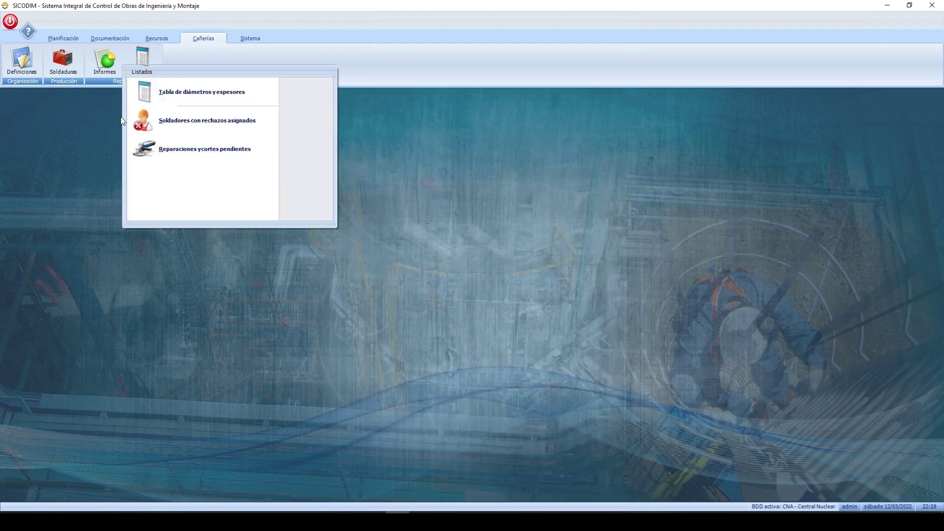
# Generate the unfiltered list of welders with assigned rejections.
pyautogui.click(176, 129)
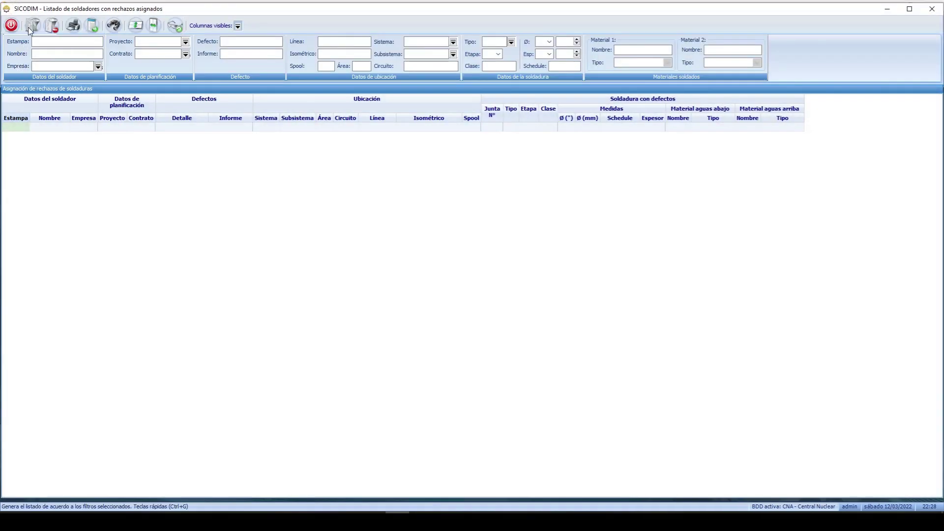
pyautogui.click(32, 26)
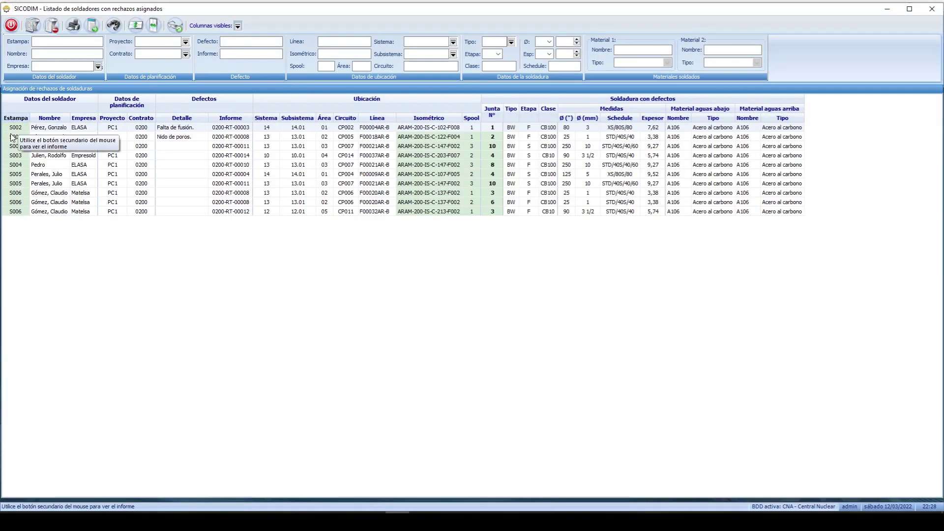
# Examine the rejected weld rows and view radiography report 0200-RT-00003 for the weld with the lack of fusion defect, closing it again.
pyautogui.click(486, 147)
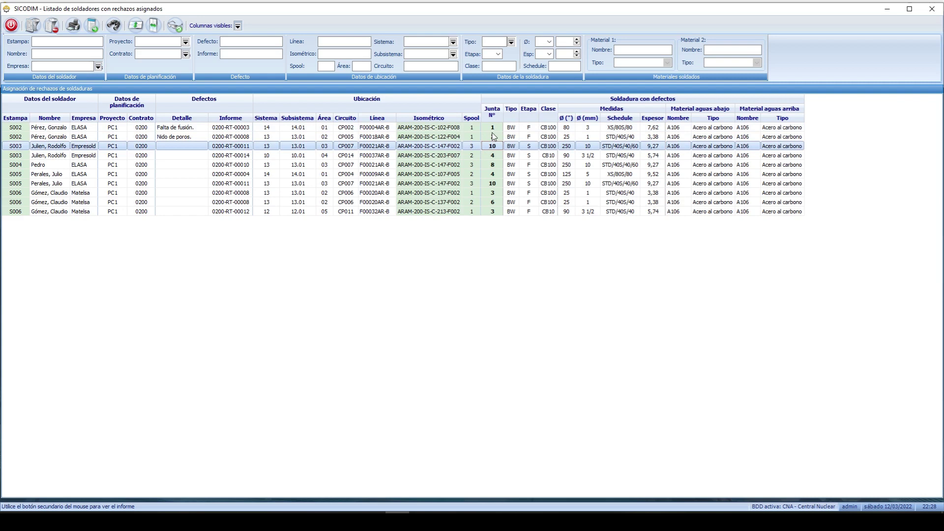
pyautogui.click(493, 137)
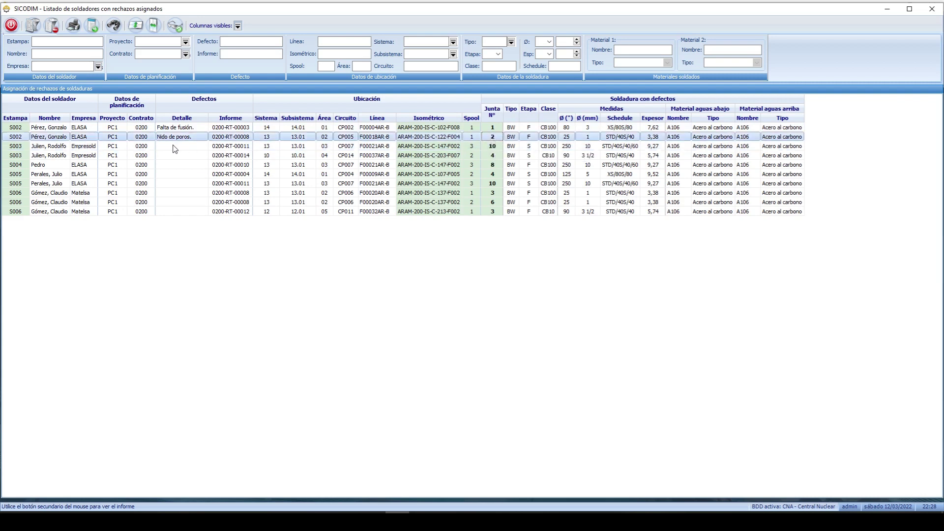
pyautogui.click(38, 128)
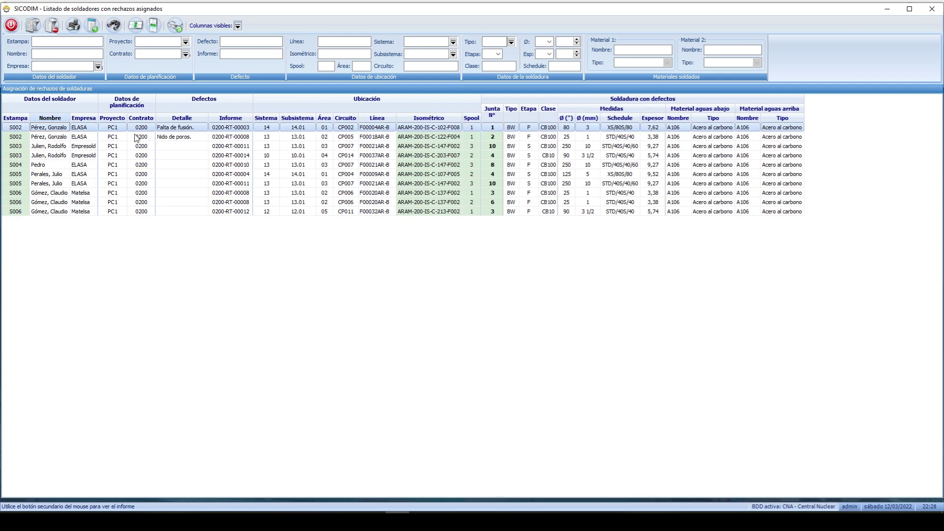
pyautogui.click(246, 129)
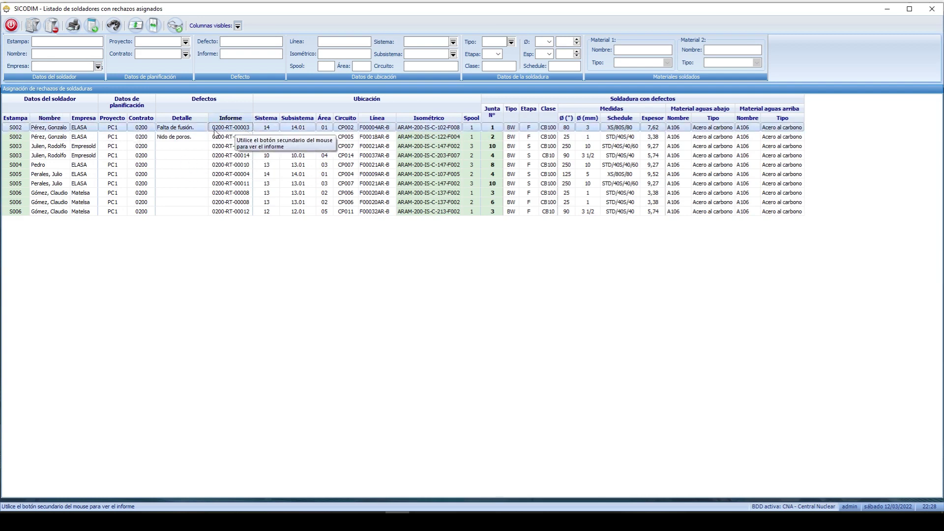
pyautogui.rightClick(234, 129)
pyautogui.click(269, 136)
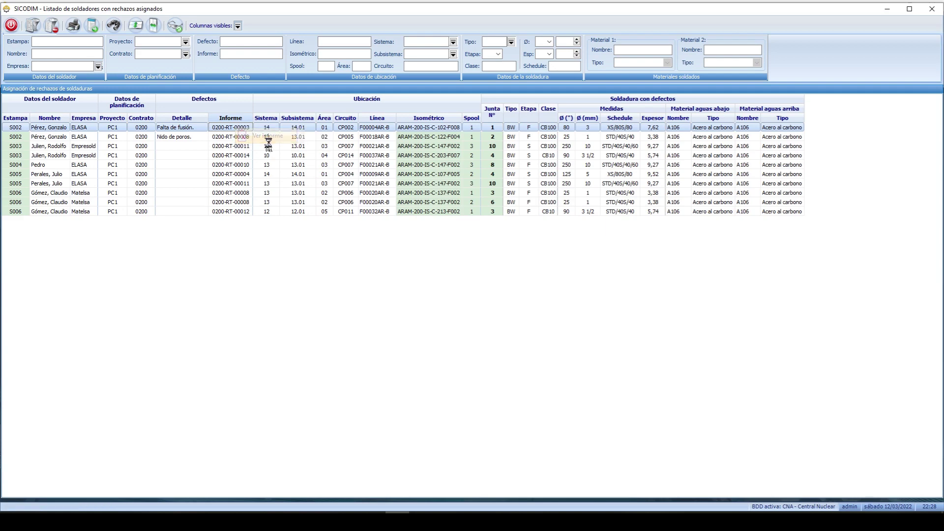
pyautogui.click(674, 36)
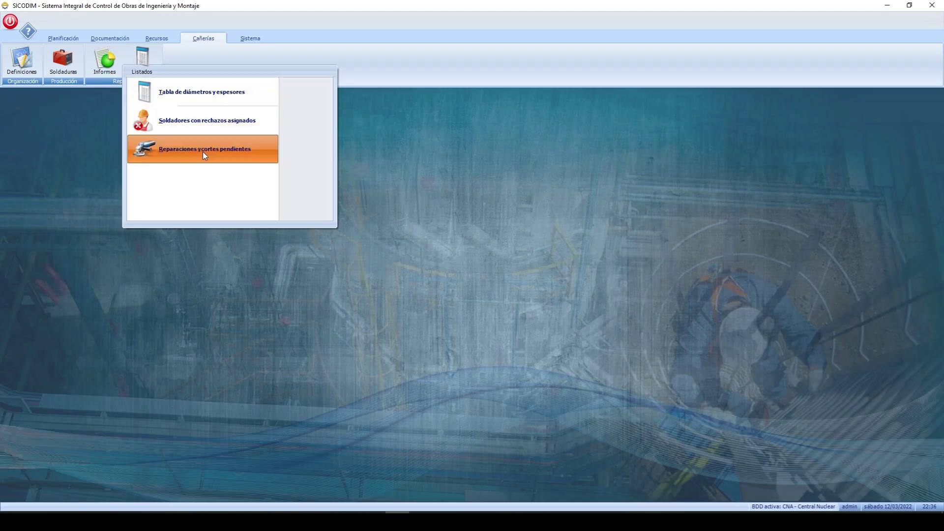
# Generate the unfiltered list of pending repairs and cuts and examine its joints.
pyautogui.click(203, 151)
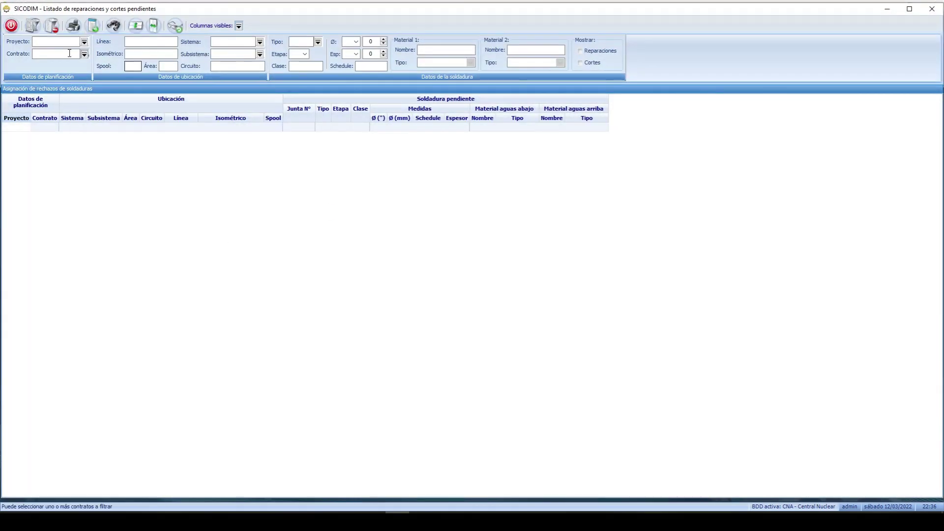
pyautogui.click(144, 156)
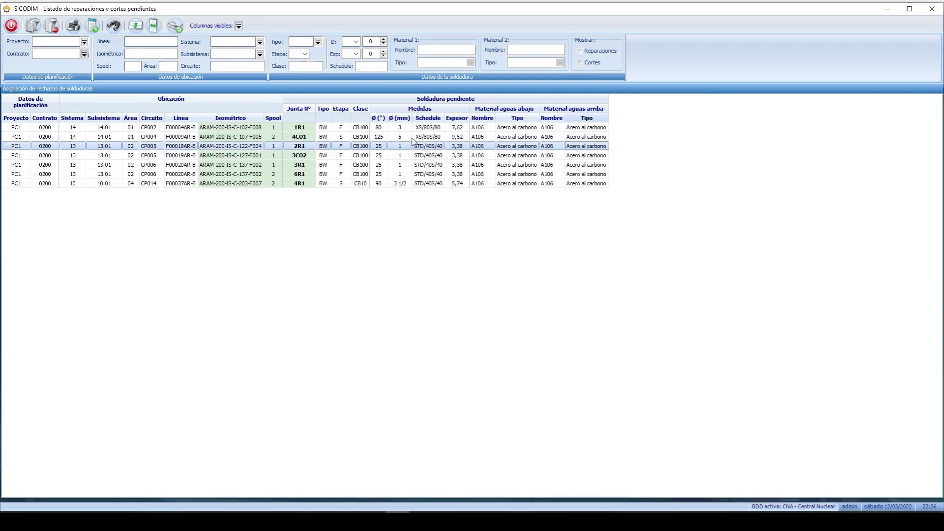
pyautogui.click(304, 128)
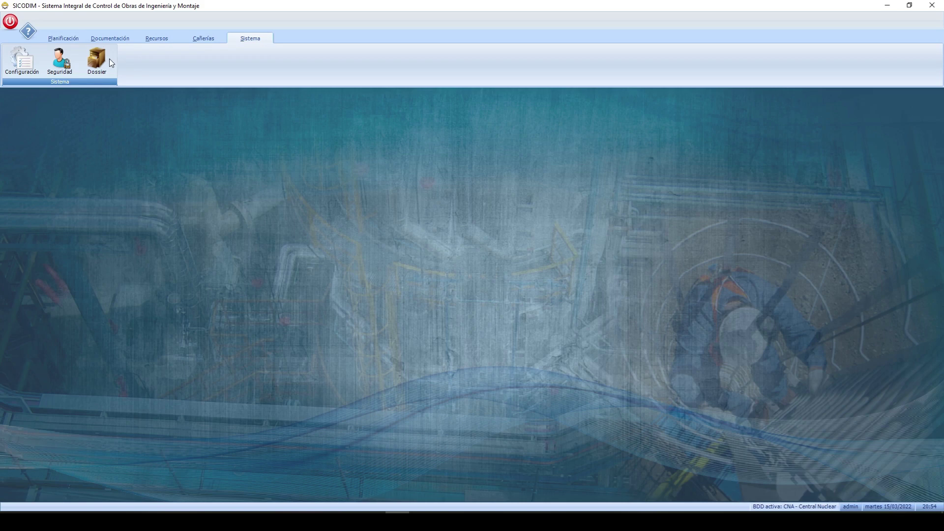
# Export the works dossier of all existing contracts, 0200 to 0205, to C:\Dossier.
pyautogui.click(107, 59)
pyautogui.click(98, 95)
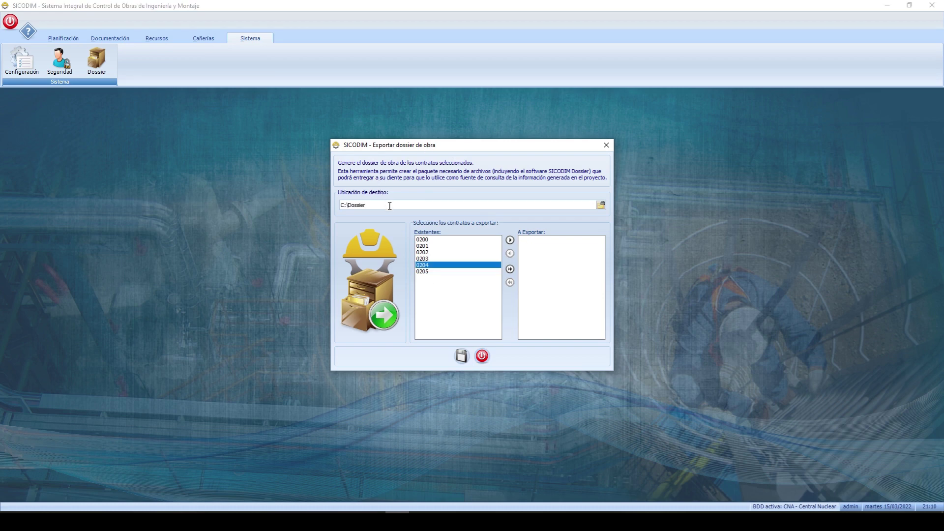
pyautogui.moveTo(341, 205); pyautogui.dragTo(354, 207)
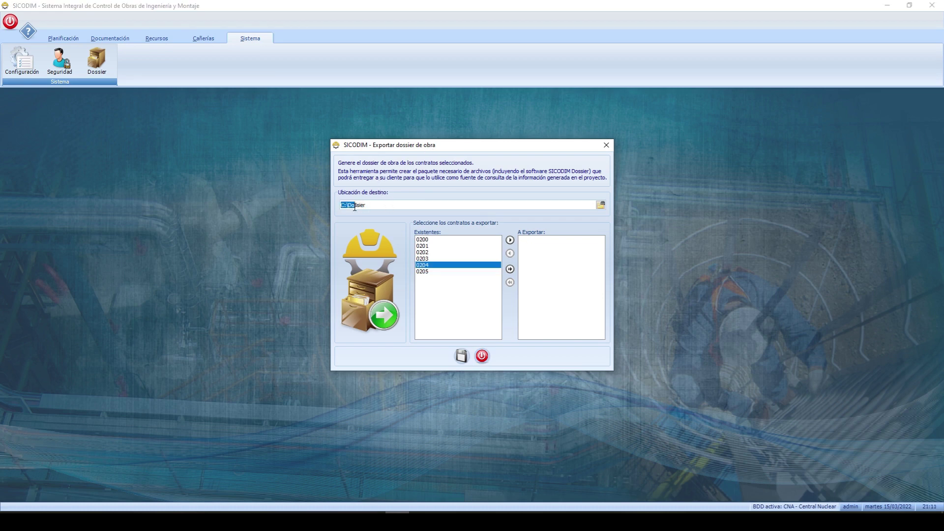
pyautogui.click(432, 260)
pyautogui.click(510, 269)
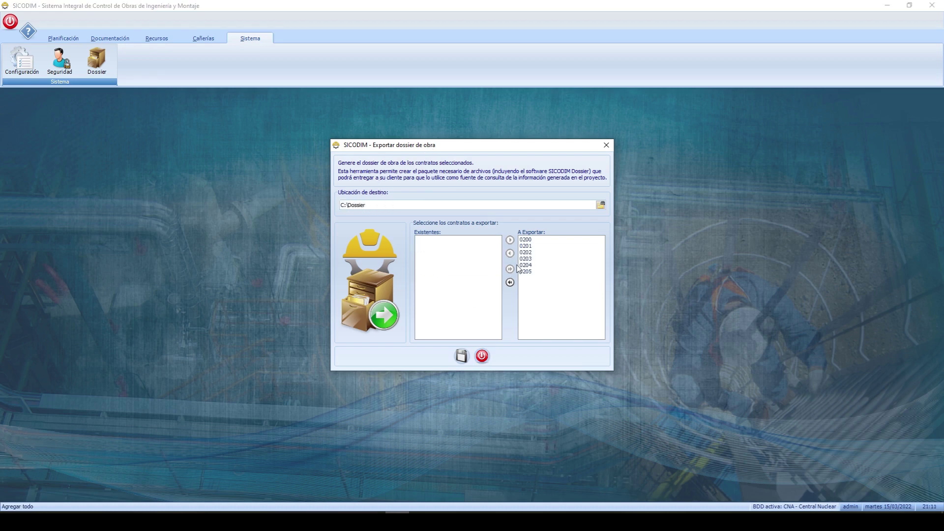
pyautogui.click(460, 356)
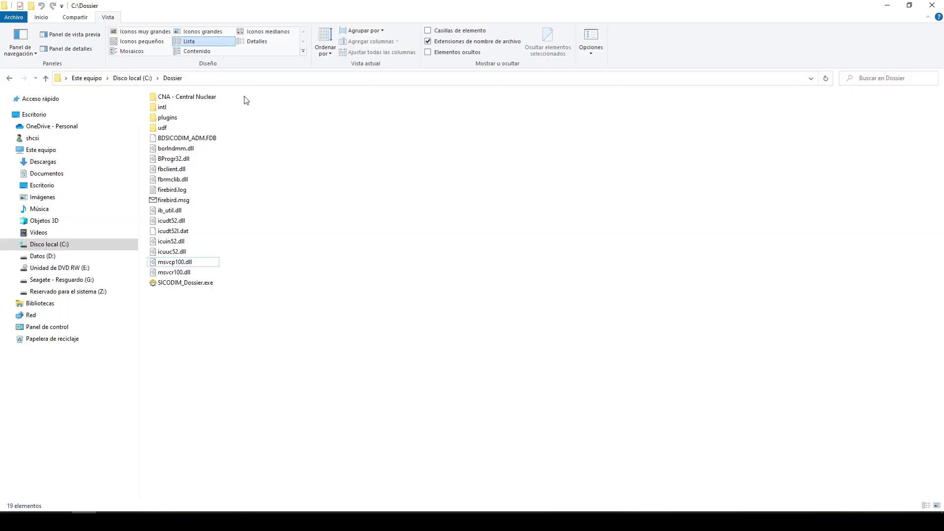
# Check the exported files in C:\Dossier and launch SICODIM_Dossier.exe.
pyautogui.moveTo(245, 96); pyautogui.dragTo(171, 321)
pyautogui.click(307, 239)
pyautogui.click(199, 283)
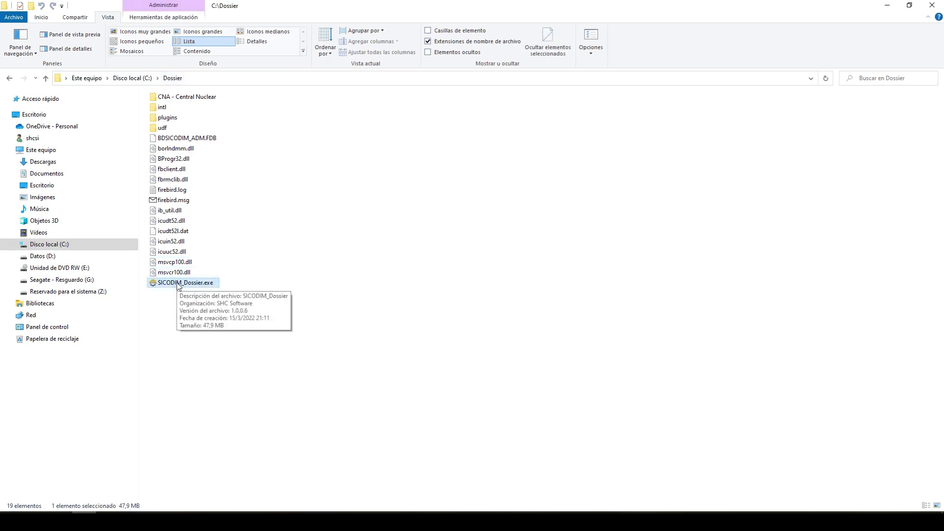
pyautogui.doubleClick(178, 283)
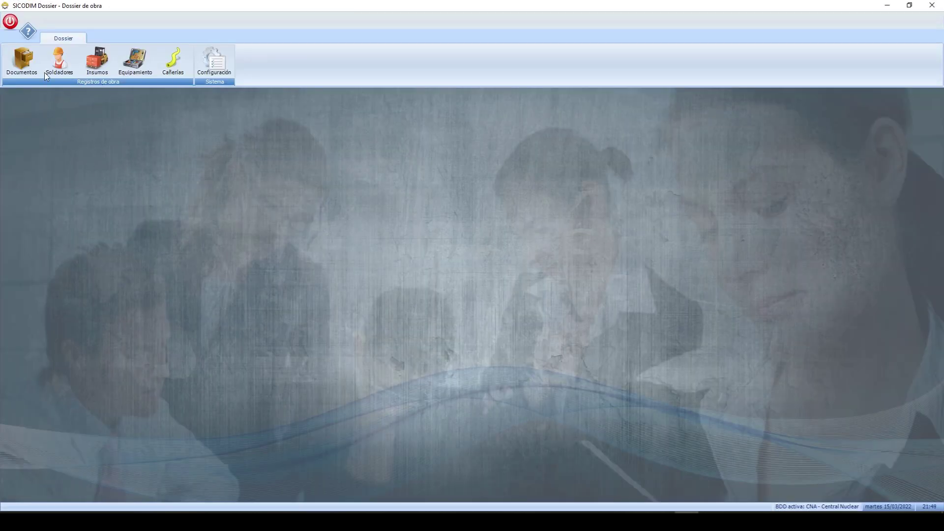
# Open the engineering document register and view the PDF attached to document 0201-C-4-00002, closing it again.
pyautogui.click(33, 63)
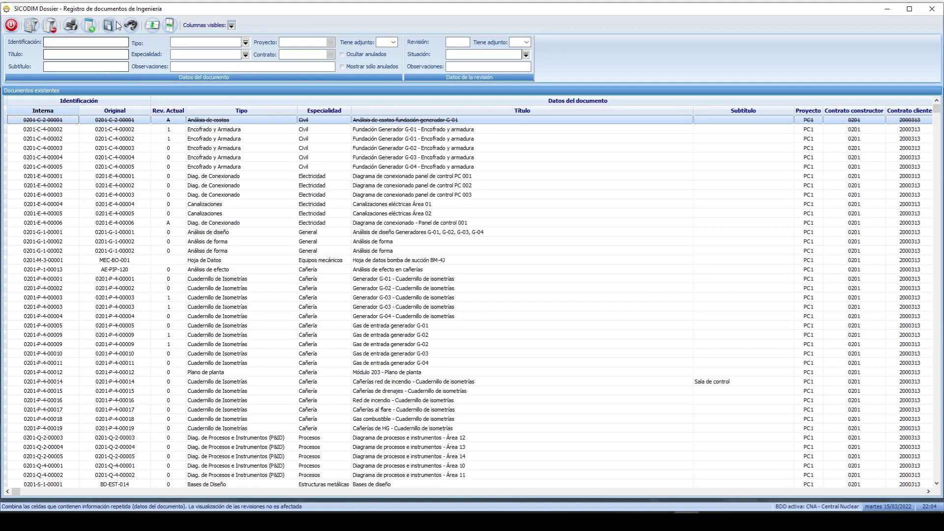
pyautogui.click(205, 130)
pyautogui.rightClick(205, 130)
pyautogui.click(251, 152)
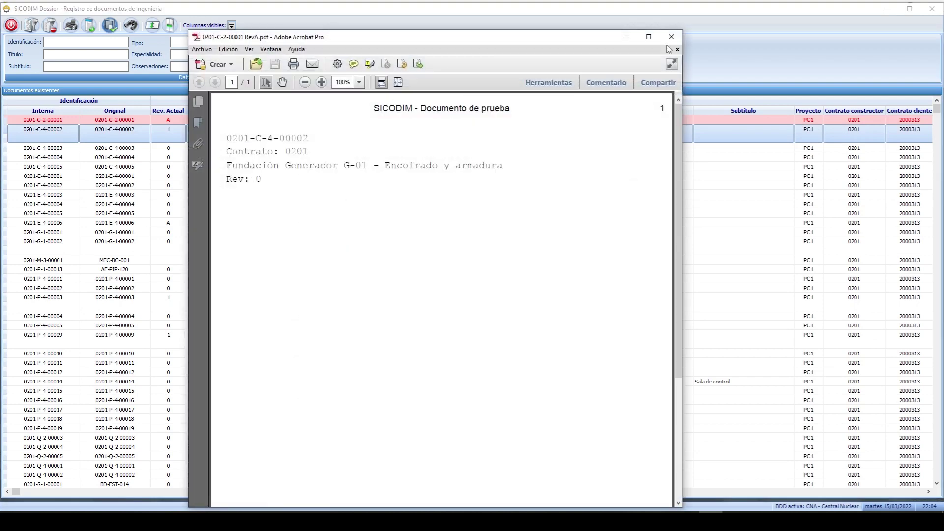
pyautogui.click(670, 37)
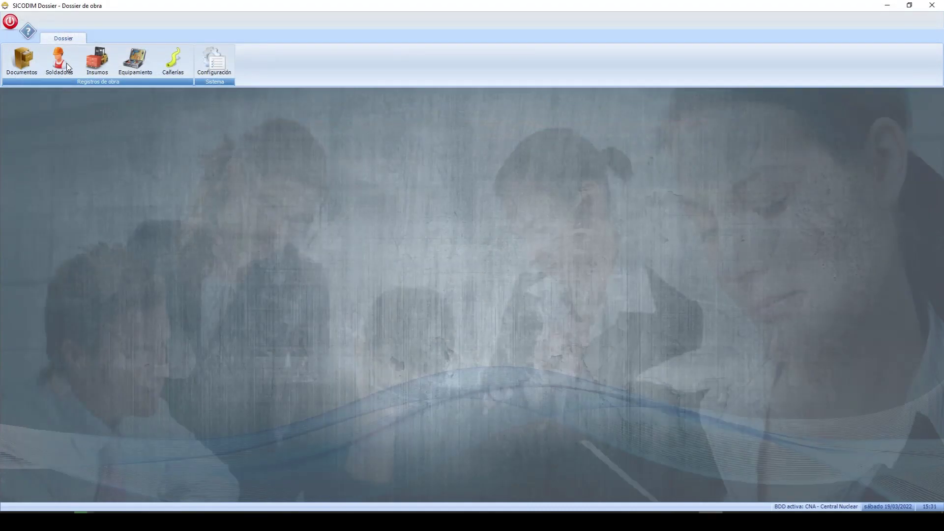
# List the piping assembly elements among the supplies and view the certificate attached to pipe P000001.
pyautogui.click(66, 63)
pyautogui.click(97, 59)
pyautogui.moveTo(163, 93)
pyautogui.click(265, 104)
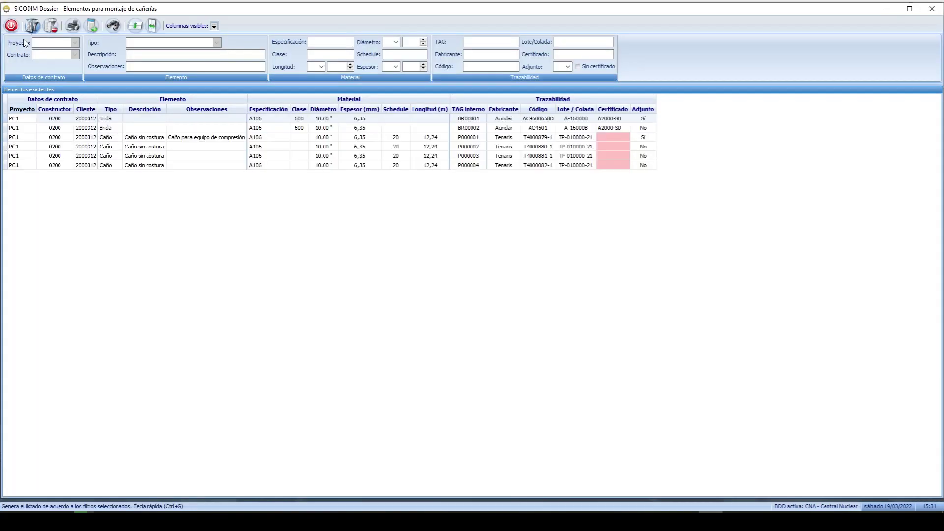
pyautogui.rightClick(196, 140)
pyautogui.click(216, 148)
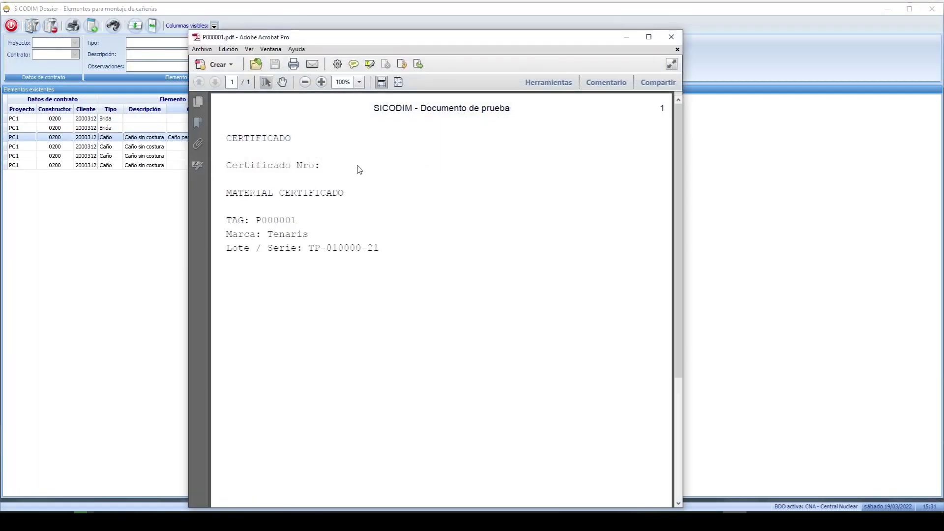
# List the measuring instruments and consult an instrument's record from its context options.
pyautogui.click(134, 58)
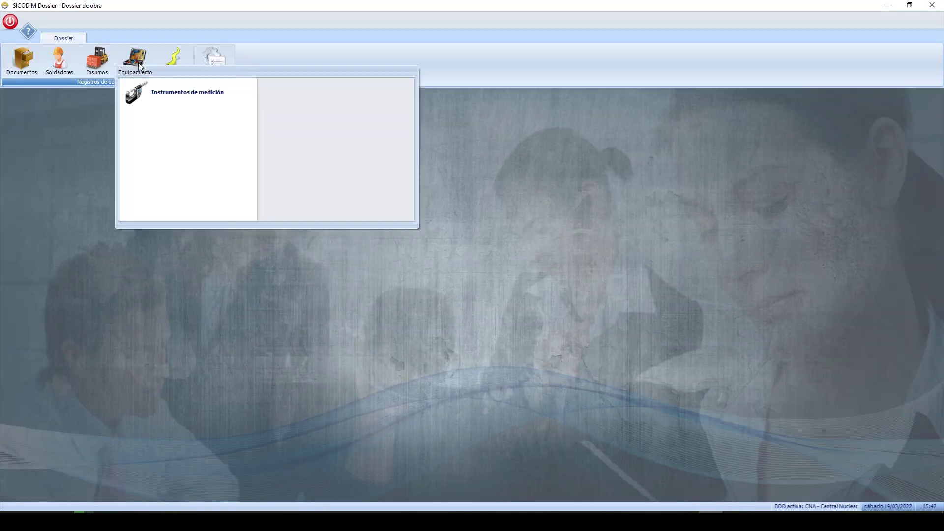
pyautogui.click(161, 97)
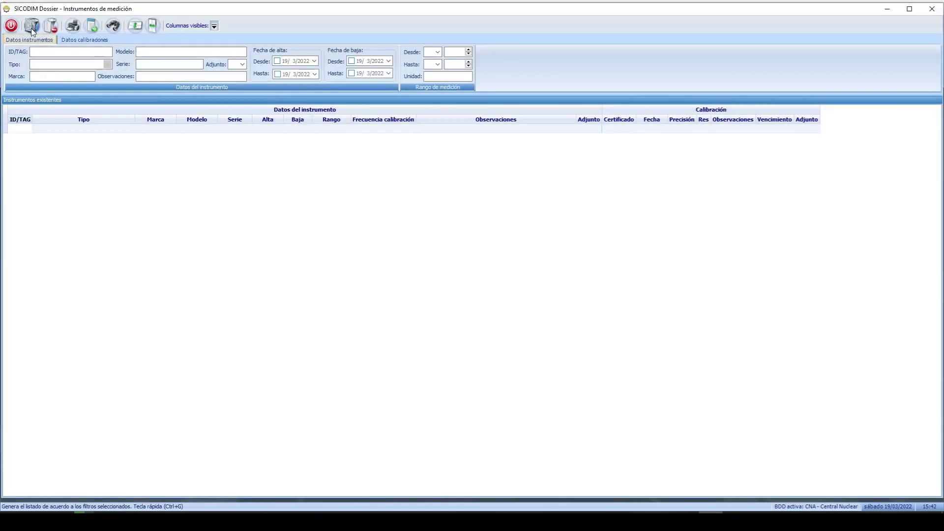
pyautogui.rightClick(418, 147)
pyautogui.click(443, 168)
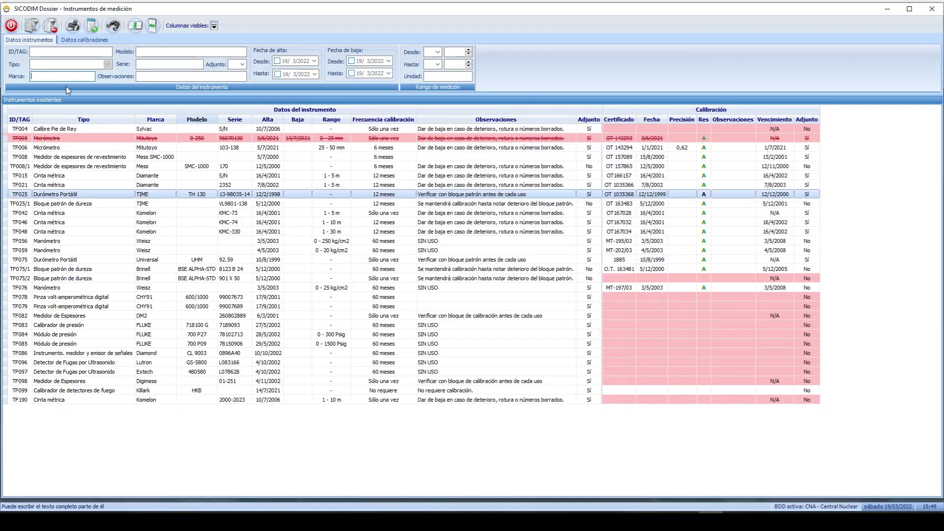
pyautogui.click(25, 22)
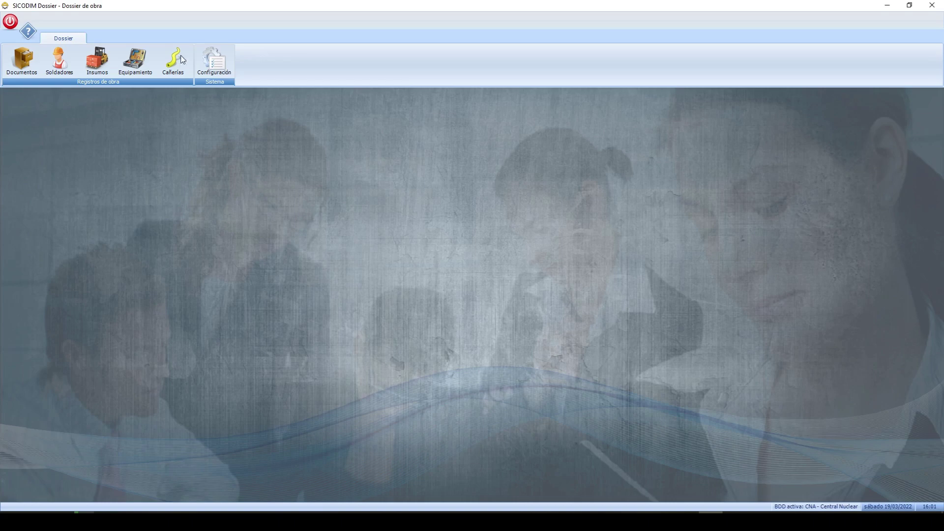
# Open the piping lines register and generate its unfiltered listing.
pyautogui.click(173, 59)
pyautogui.click(177, 123)
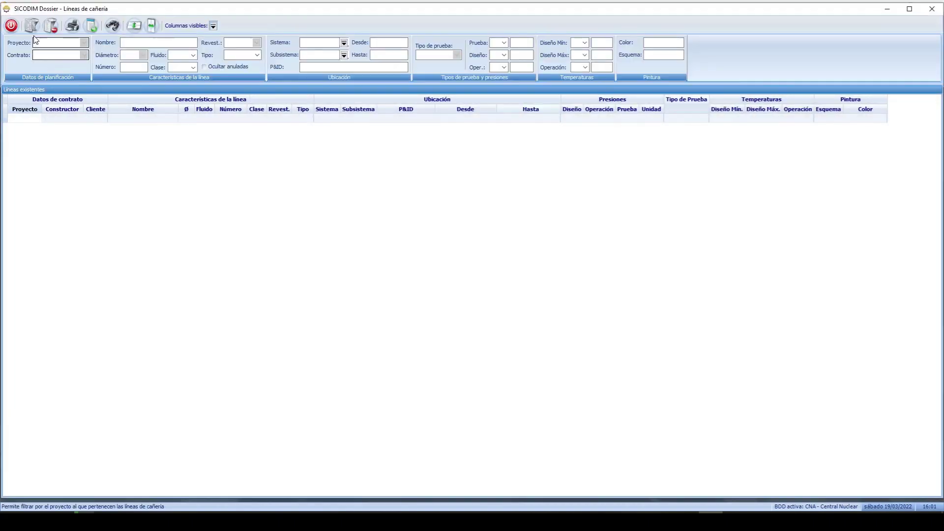
pyautogui.click(32, 26)
# In the weld control list for contract 0200, view the isometric of joint 6 on ARAM-200-IS-C-102-F001.
pyautogui.click(159, 206)
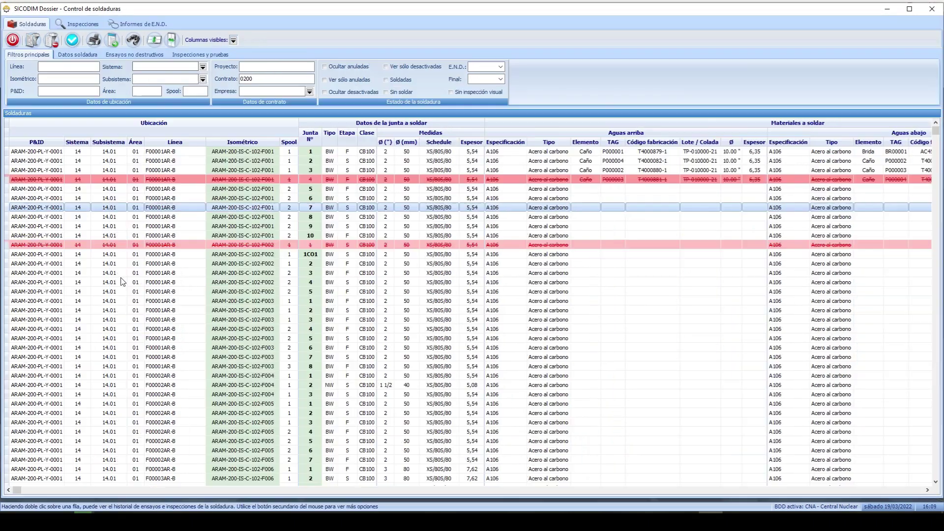
pyautogui.click(178, 282)
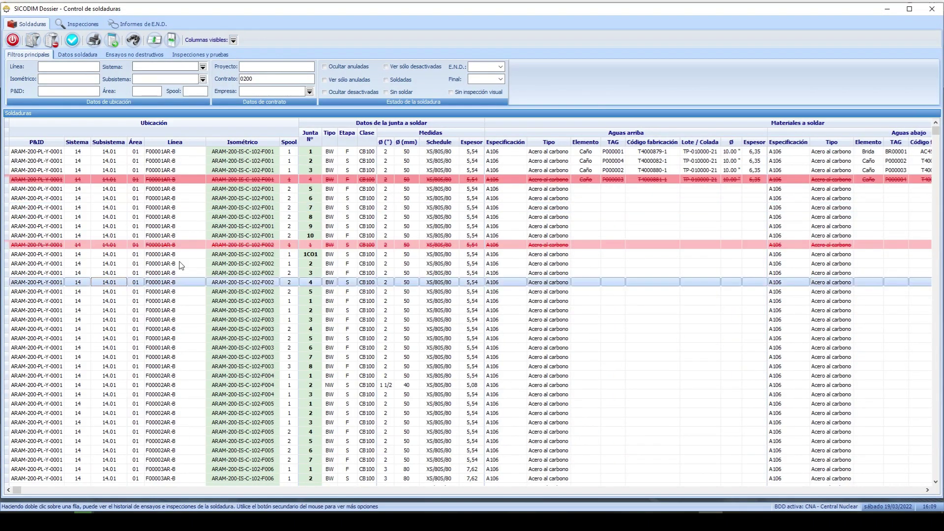
pyautogui.click(164, 199)
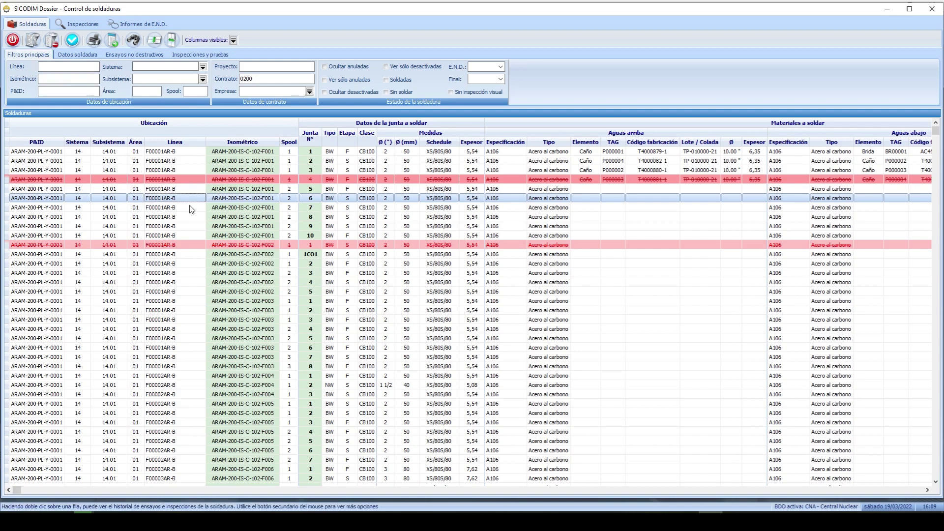
pyautogui.rightClick(200, 198)
pyautogui.moveTo(233, 205)
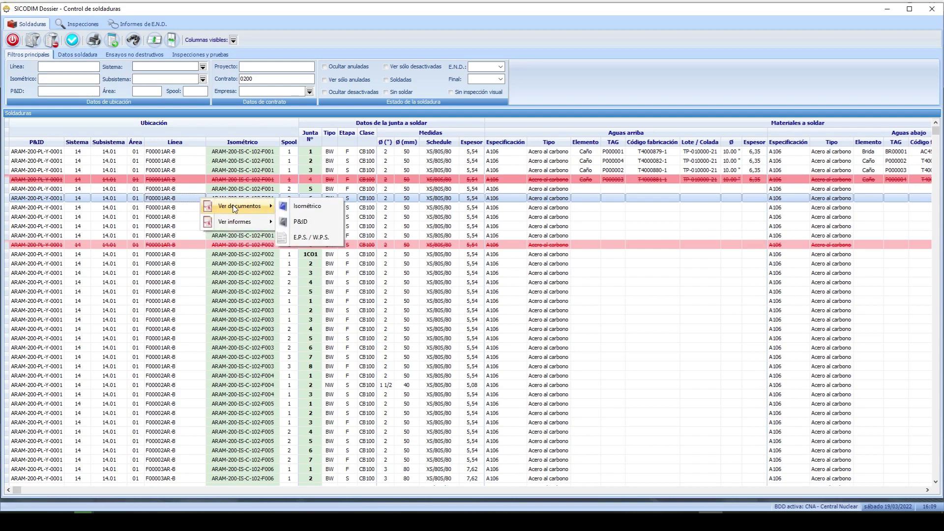
pyautogui.click(310, 208)
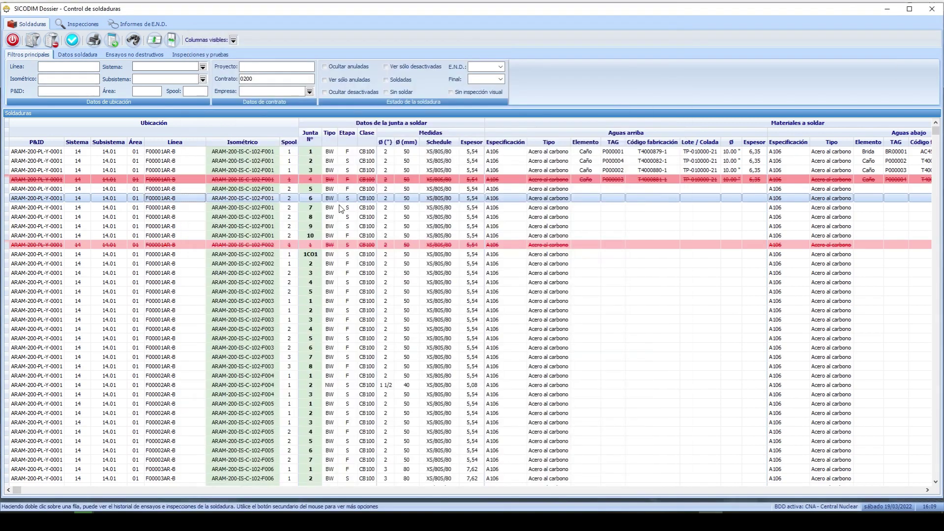
# Check which inspection and test reports can be viewed for joint 7, dismissing the options.
pyautogui.rightClick(353, 208)
pyautogui.moveTo(382, 228)
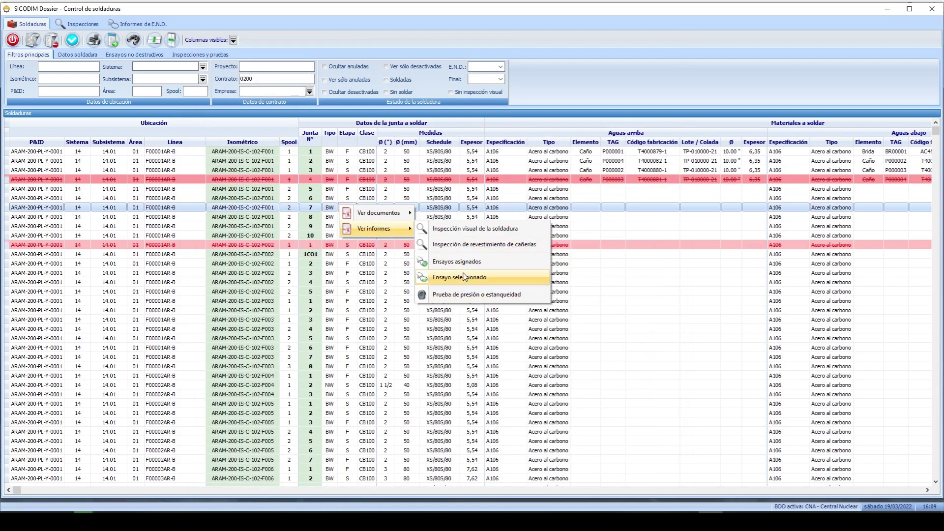
pyautogui.click(234, 205)
# Review the general listings of inspection and non-destructive test reports, and open the test detail listing.
pyautogui.click(83, 22)
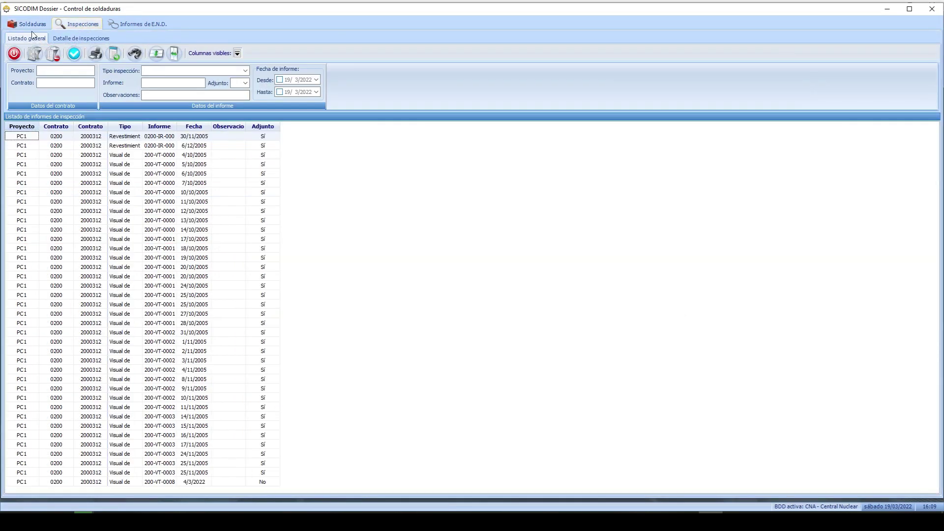
pyautogui.click(137, 24)
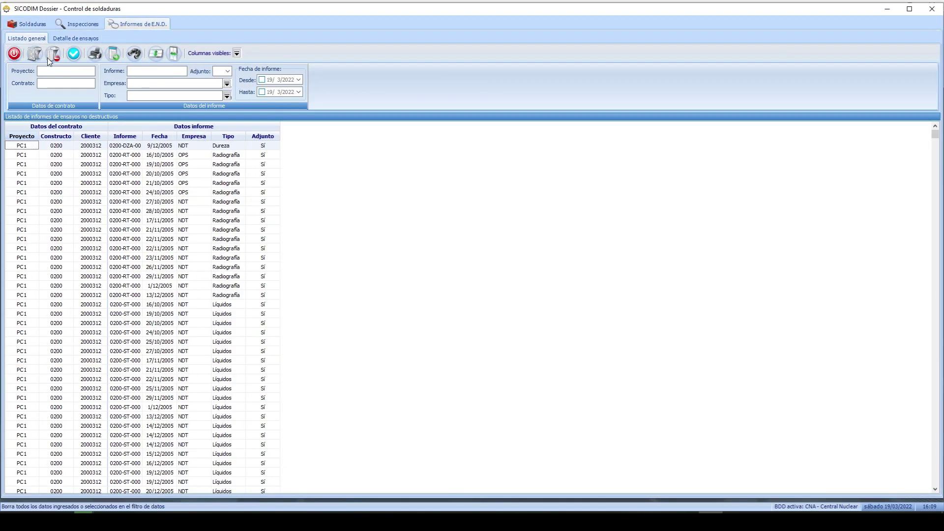
pyautogui.click(75, 39)
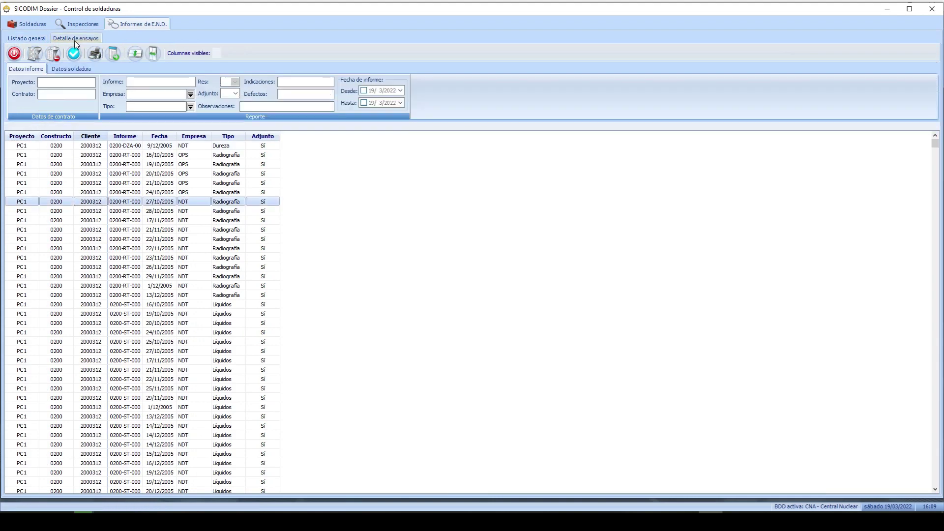
# View report 0200-RT-00001 for joint 7 from the test details, and close the report and the weld control window.
pyautogui.rightClick(174, 239)
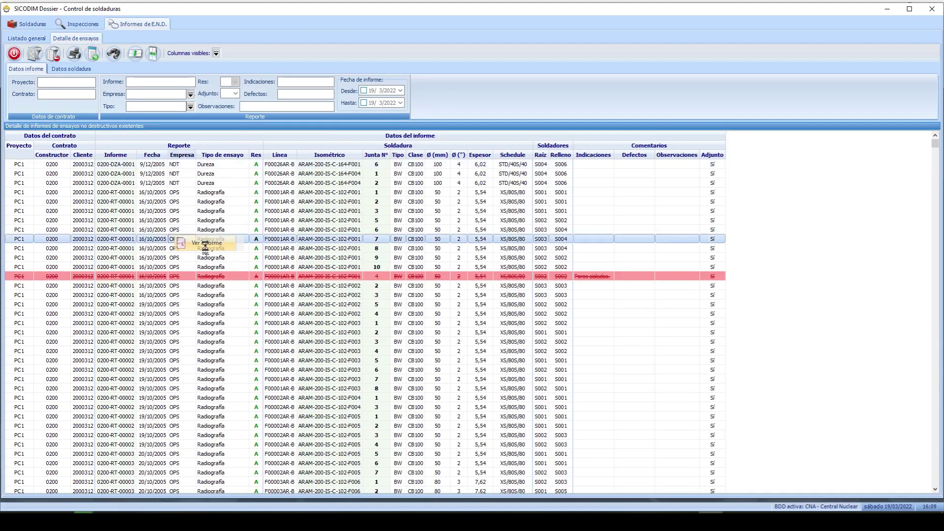
pyautogui.click(202, 246)
pyautogui.click(671, 37)
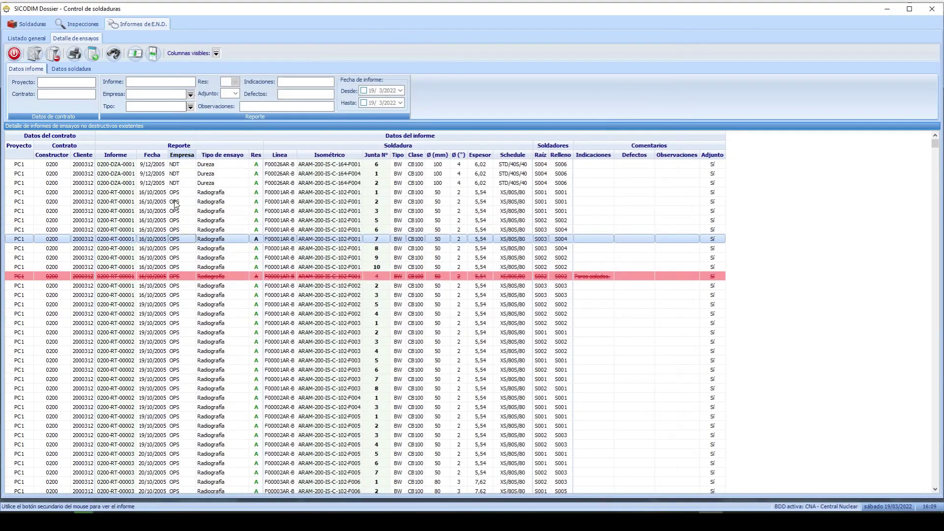
pyautogui.click(14, 54)
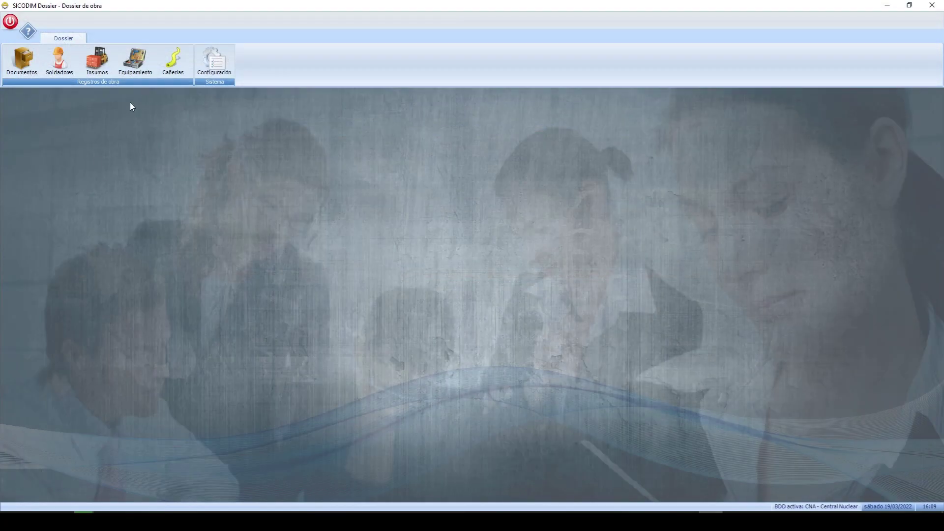